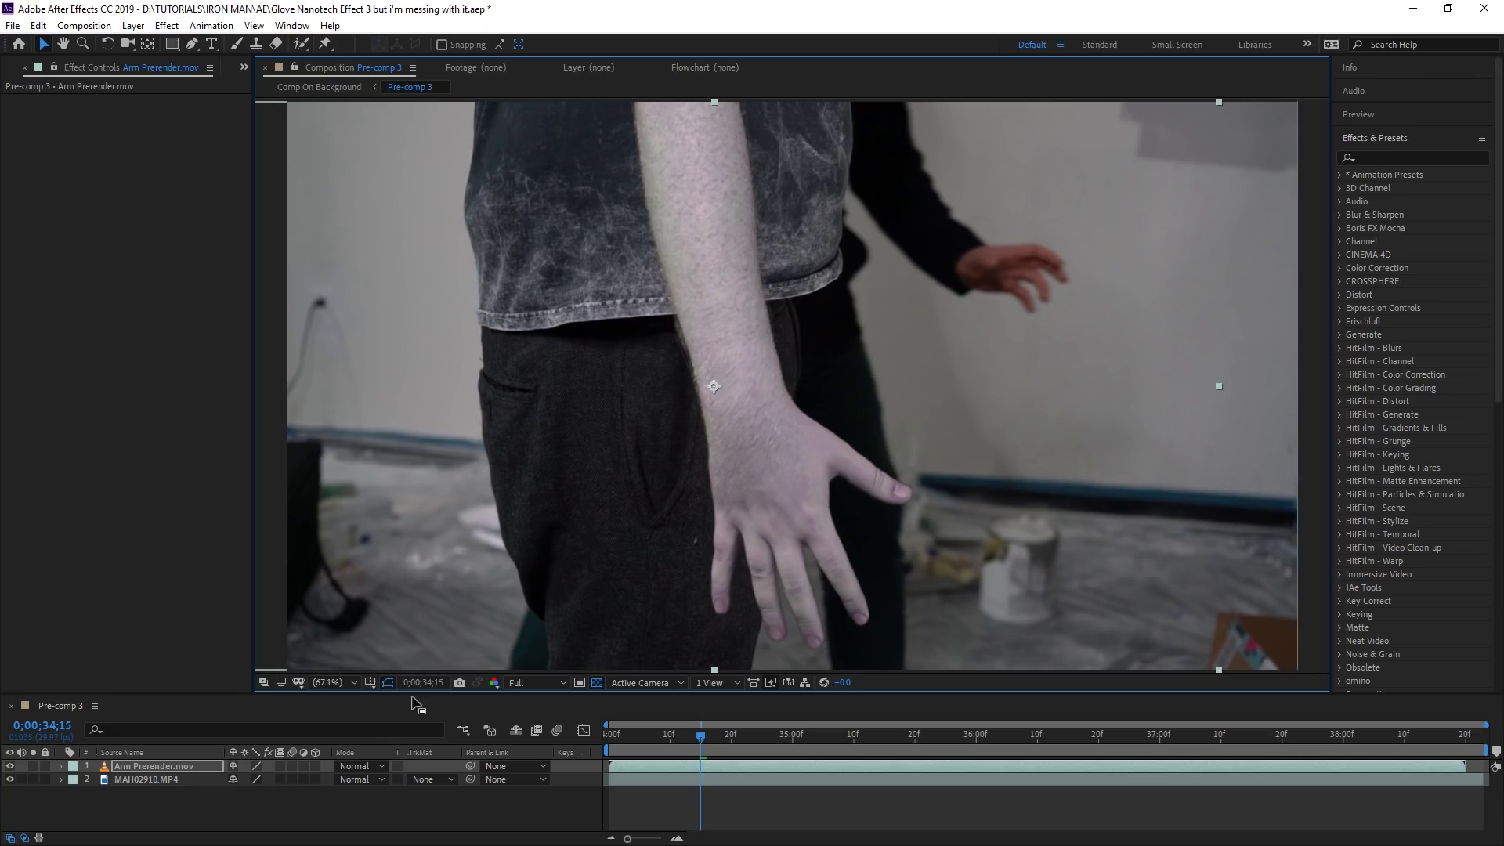
# Step: Duplicate the MAH02918.MP4 layer around 37;15, offset it in time and shift it left over the arm
pyautogui.click(648, 781)
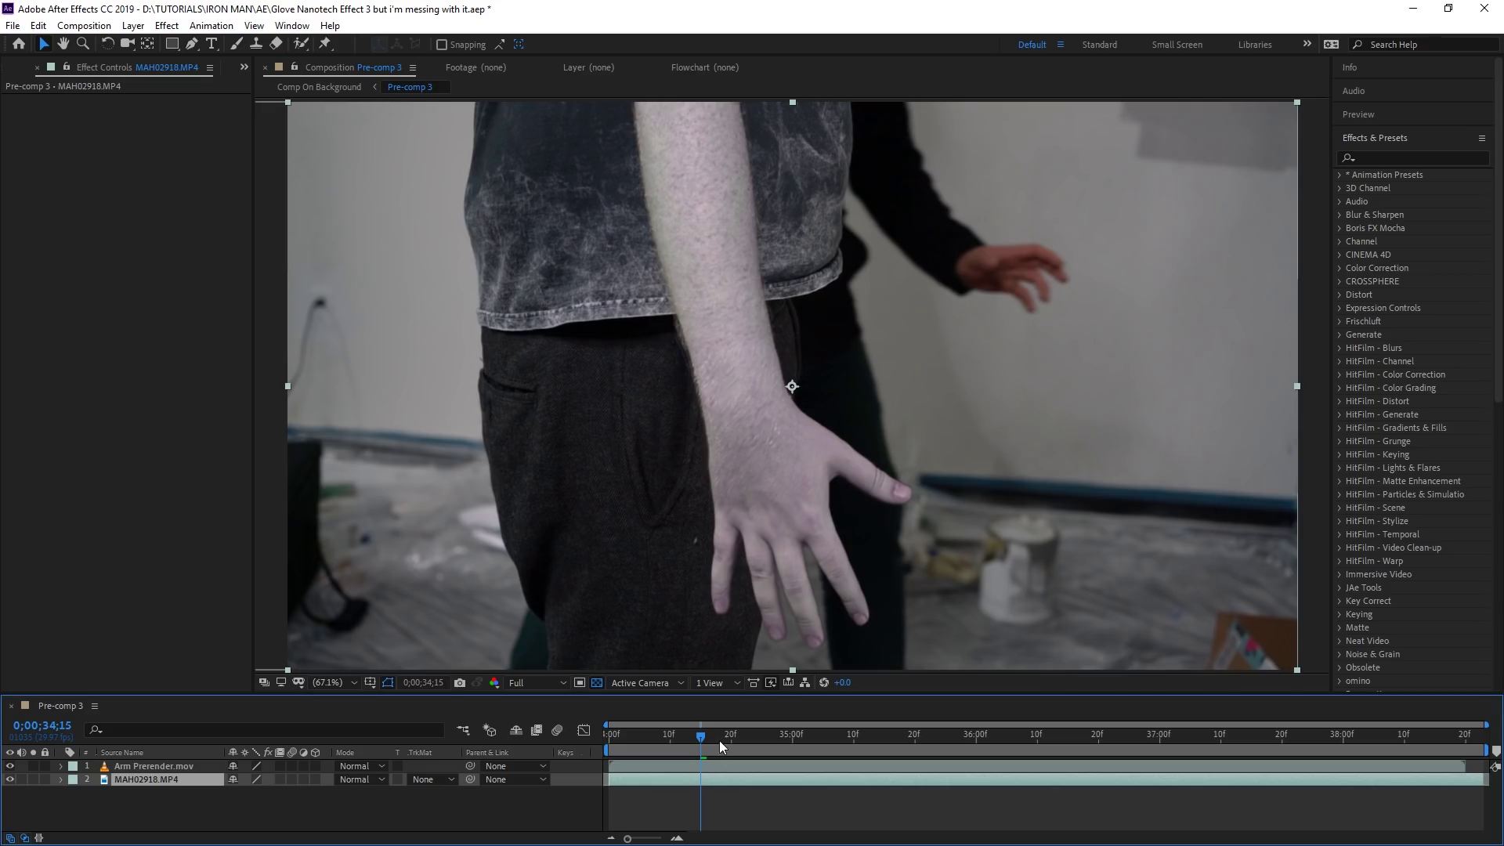
pyautogui.moveTo(720, 740); pyautogui.dragTo(1251, 756)
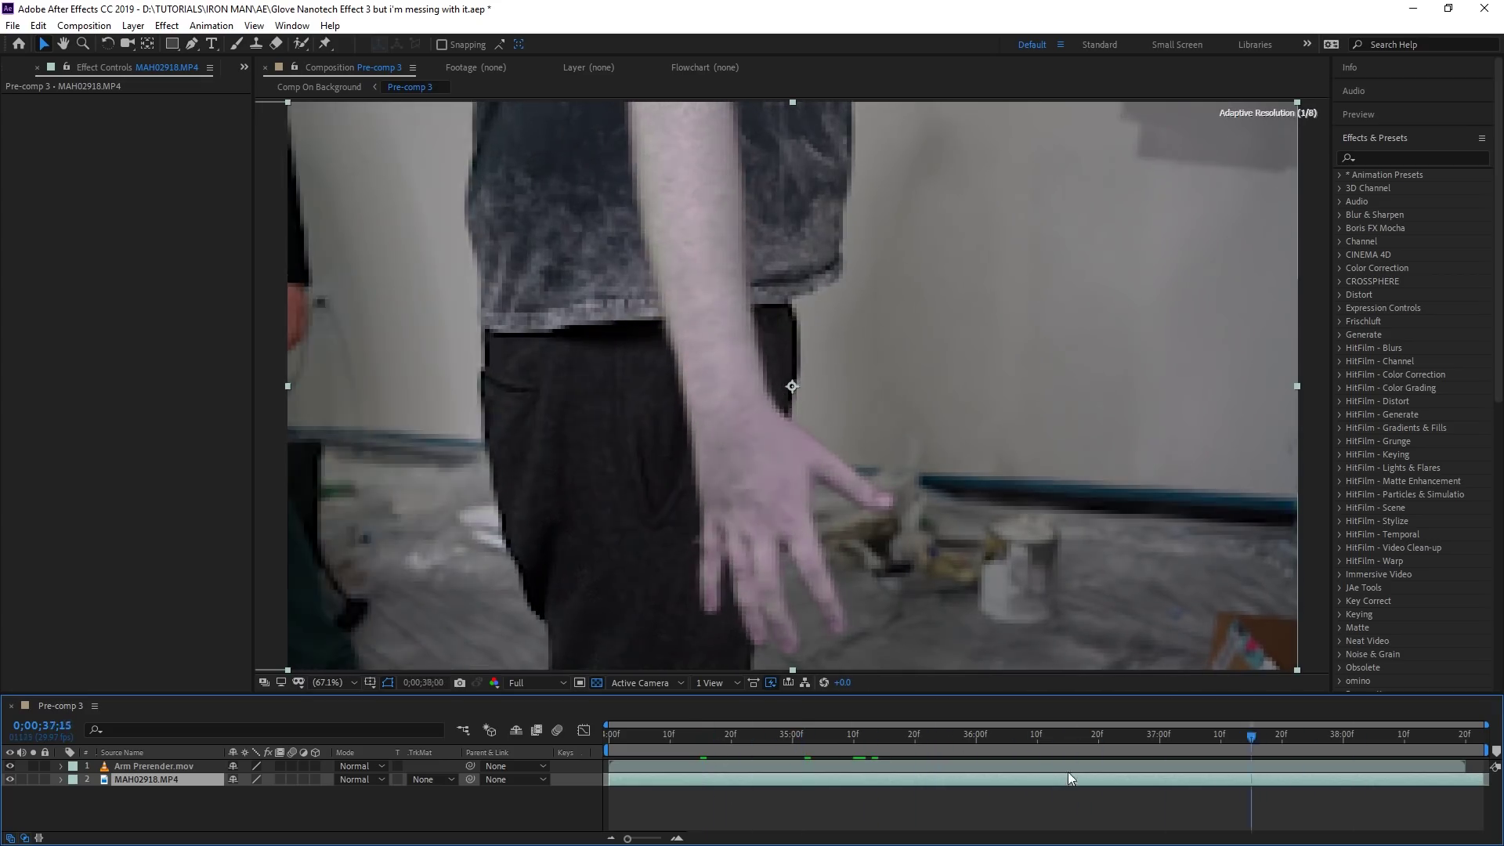
pyautogui.press('space')
pyautogui.hotkey('ctrl', 'd')
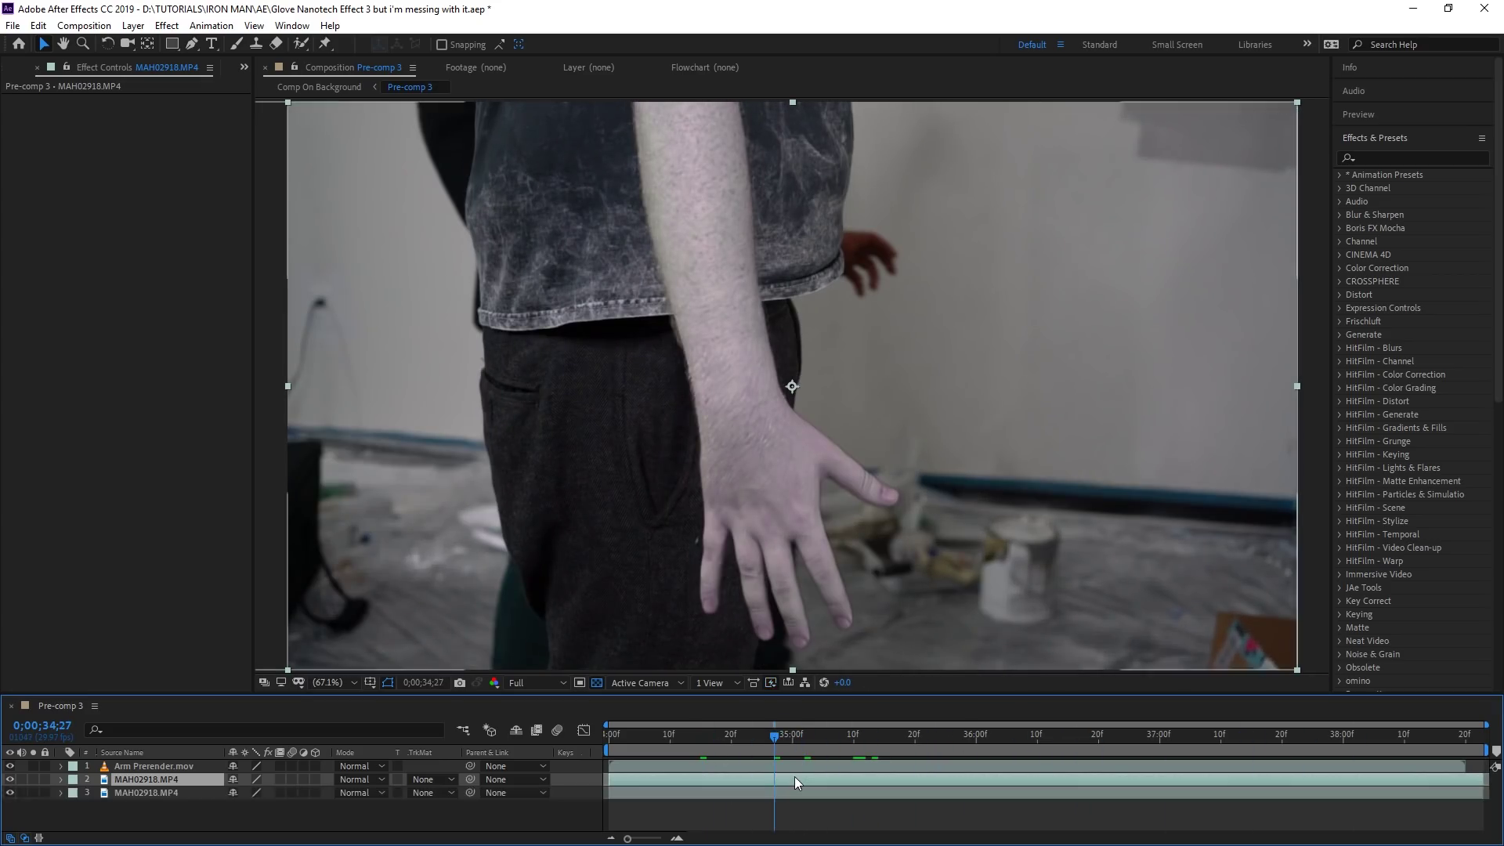
pyautogui.moveTo(795, 777); pyautogui.dragTo(844, 775)
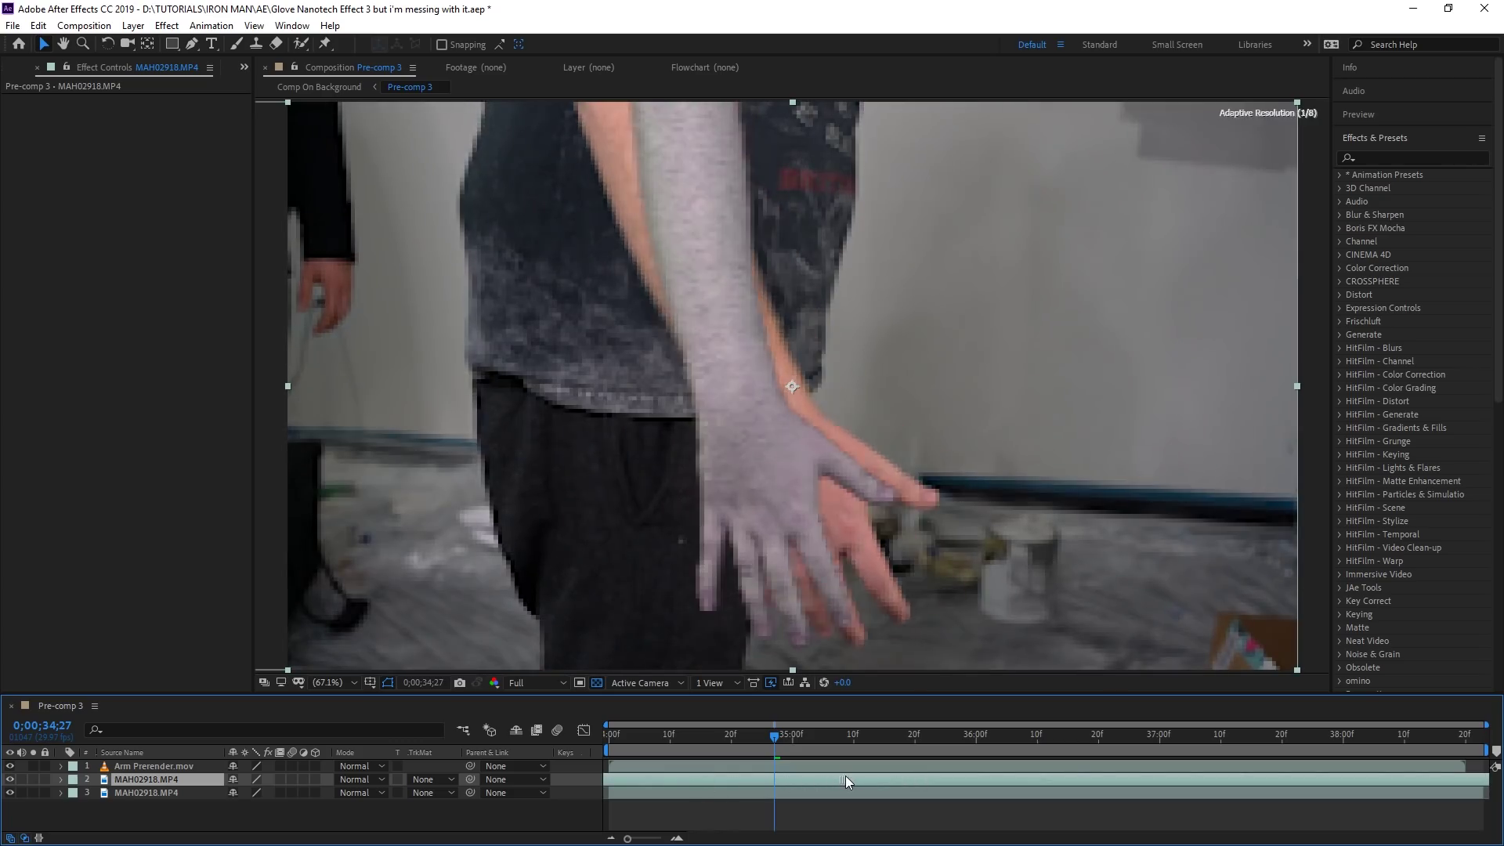
pyautogui.moveTo(805, 462); pyautogui.dragTo(683, 439)
pyautogui.press('.')
pyautogui.press('.')
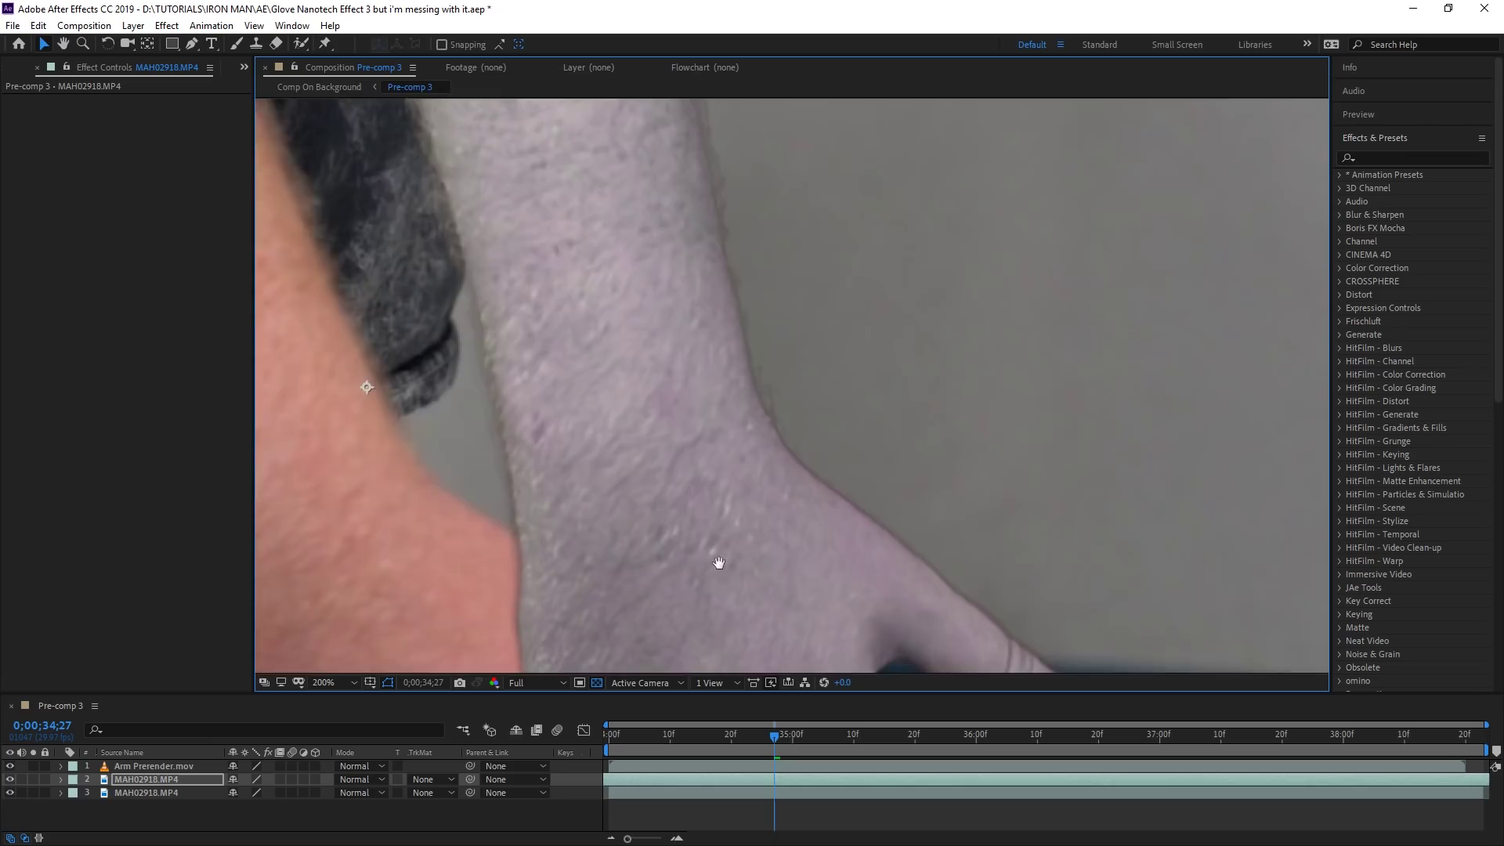
pyautogui.moveTo(715, 561); pyautogui.dragTo(864, 462)
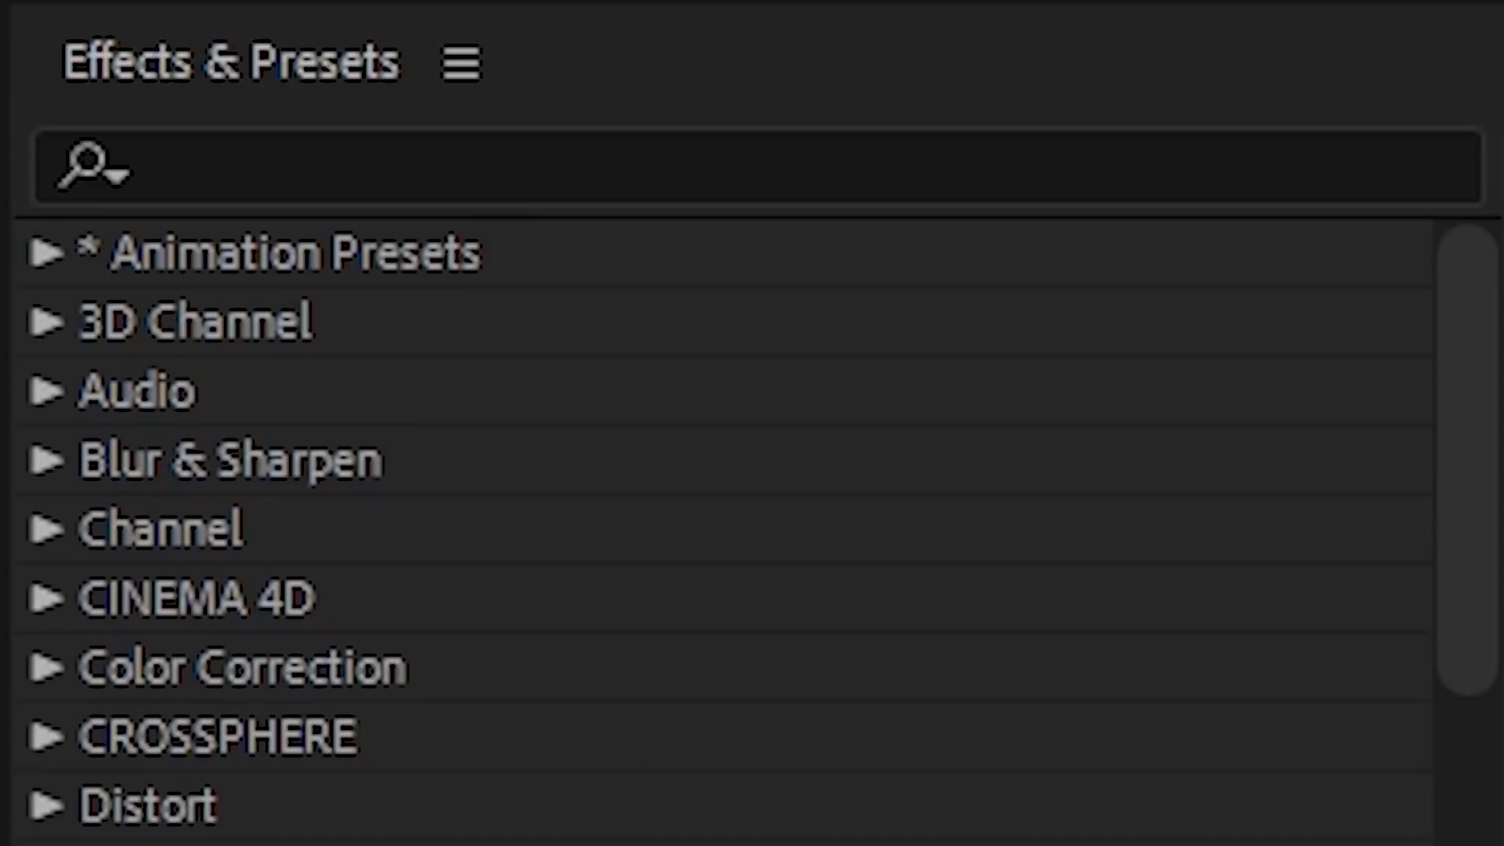
# Step: Apply Levels set to the Red channel, viewing only the red channel in the preview
pyautogui.click(1397, 156)
pyautogui.write('levels')
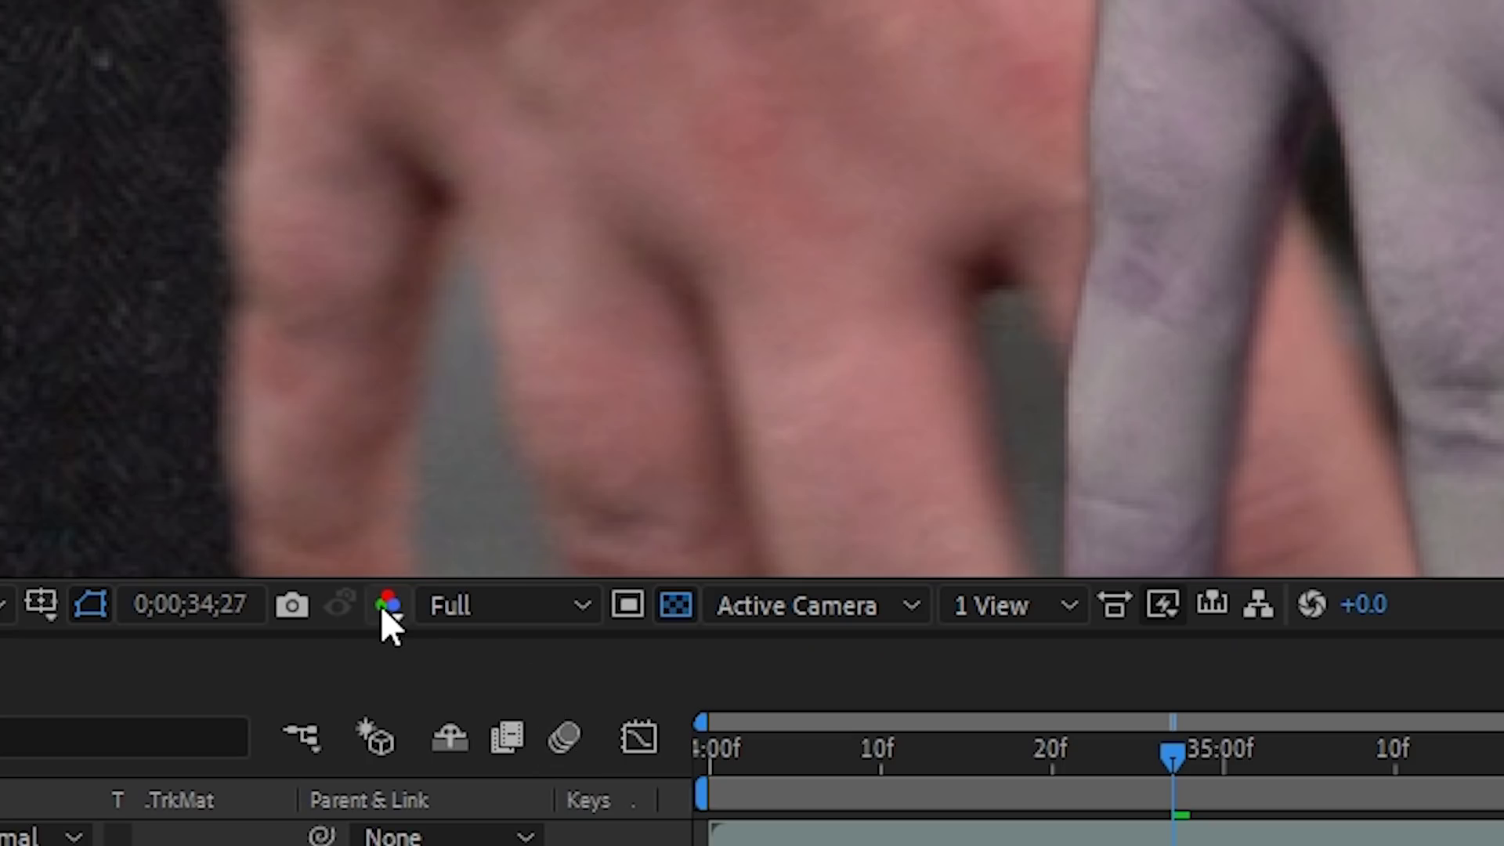
pyautogui.click(387, 608)
pyautogui.click(467, 127)
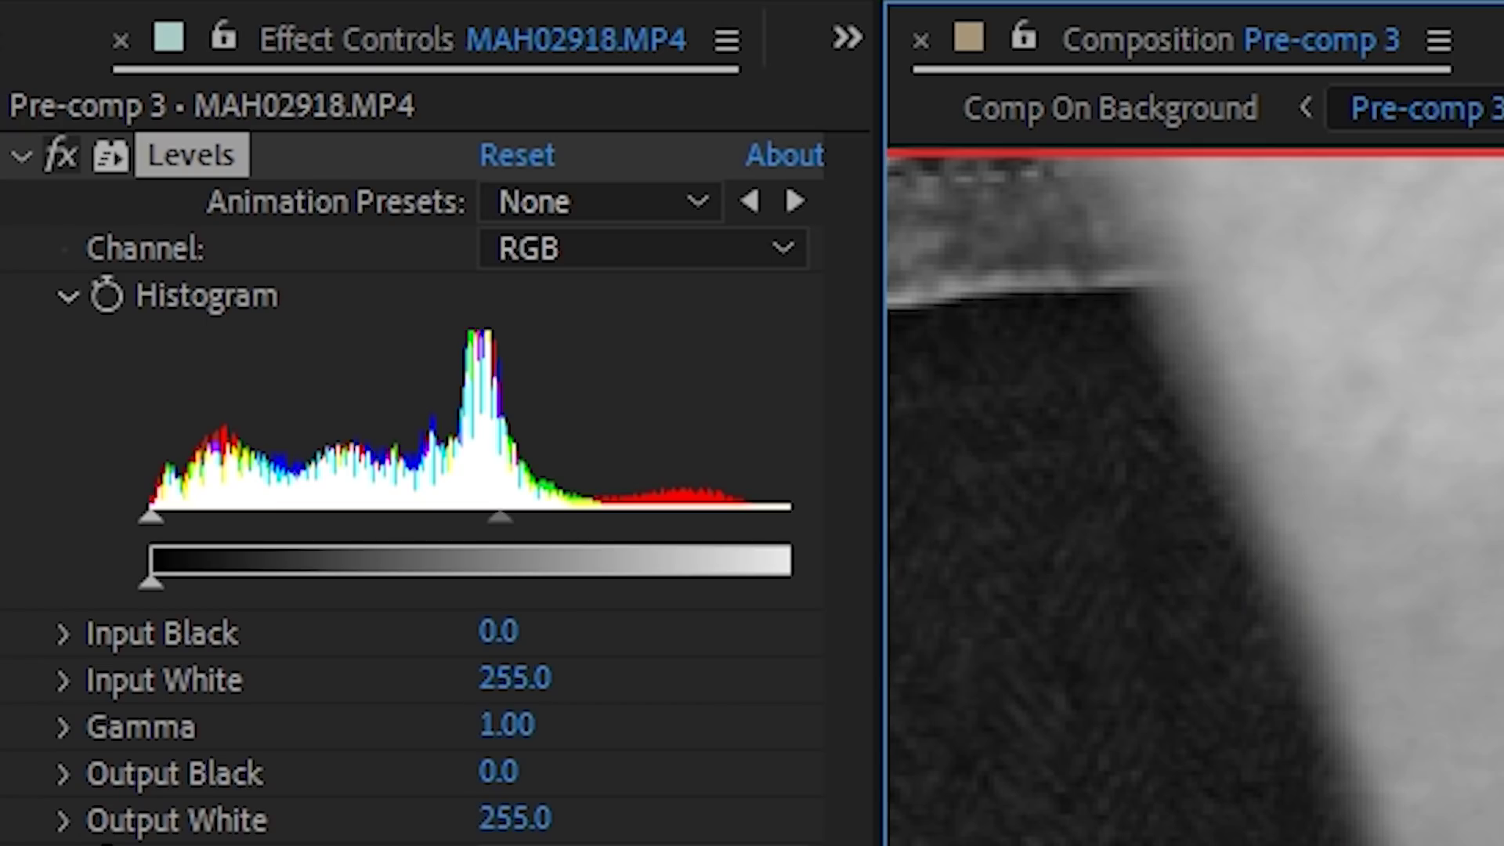
pyautogui.click(601, 255)
pyautogui.click(650, 384)
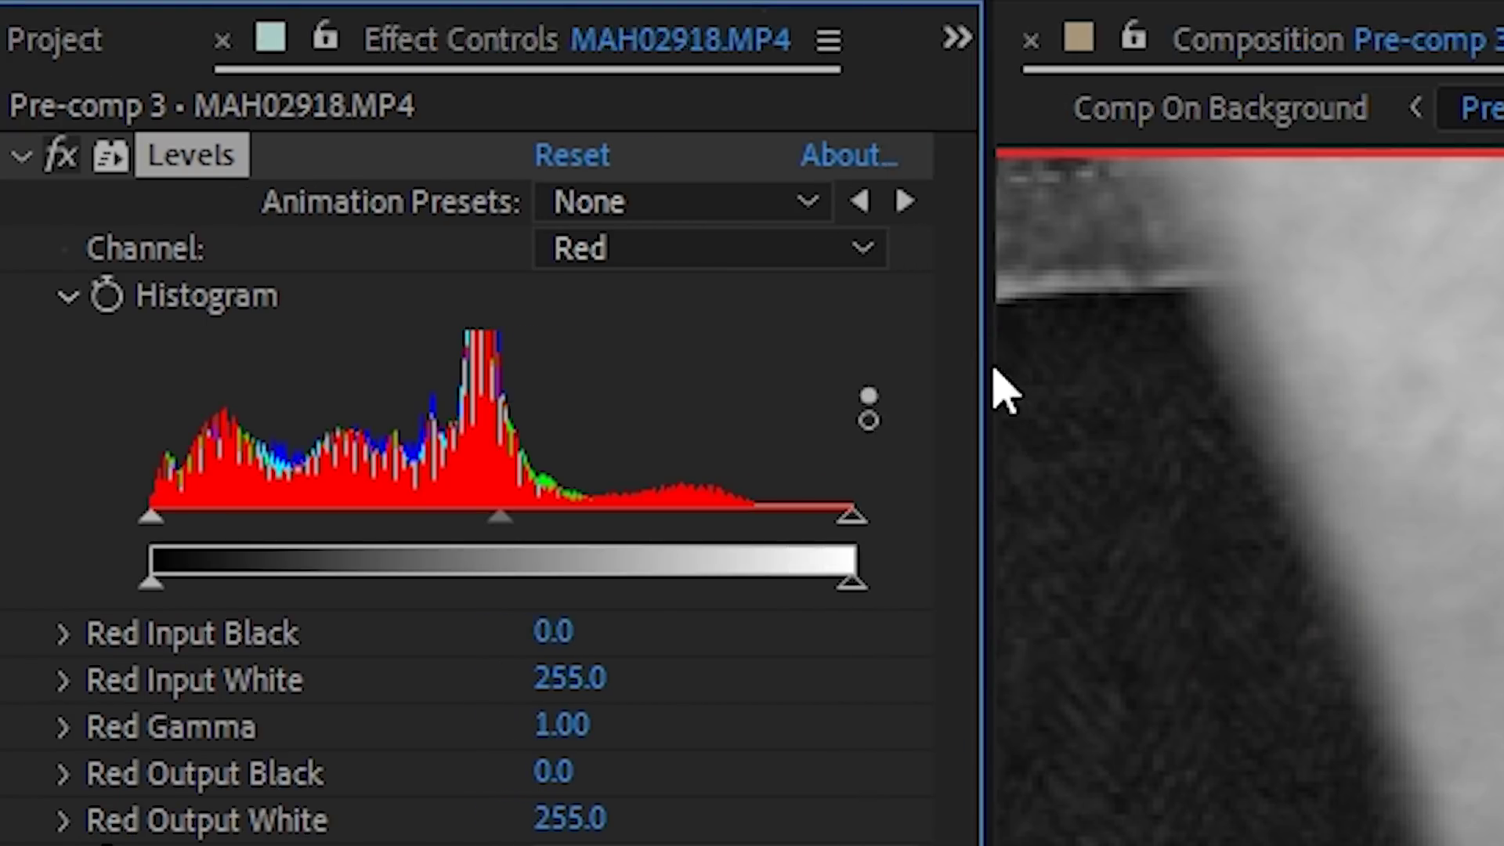
pyautogui.click(235, 169)
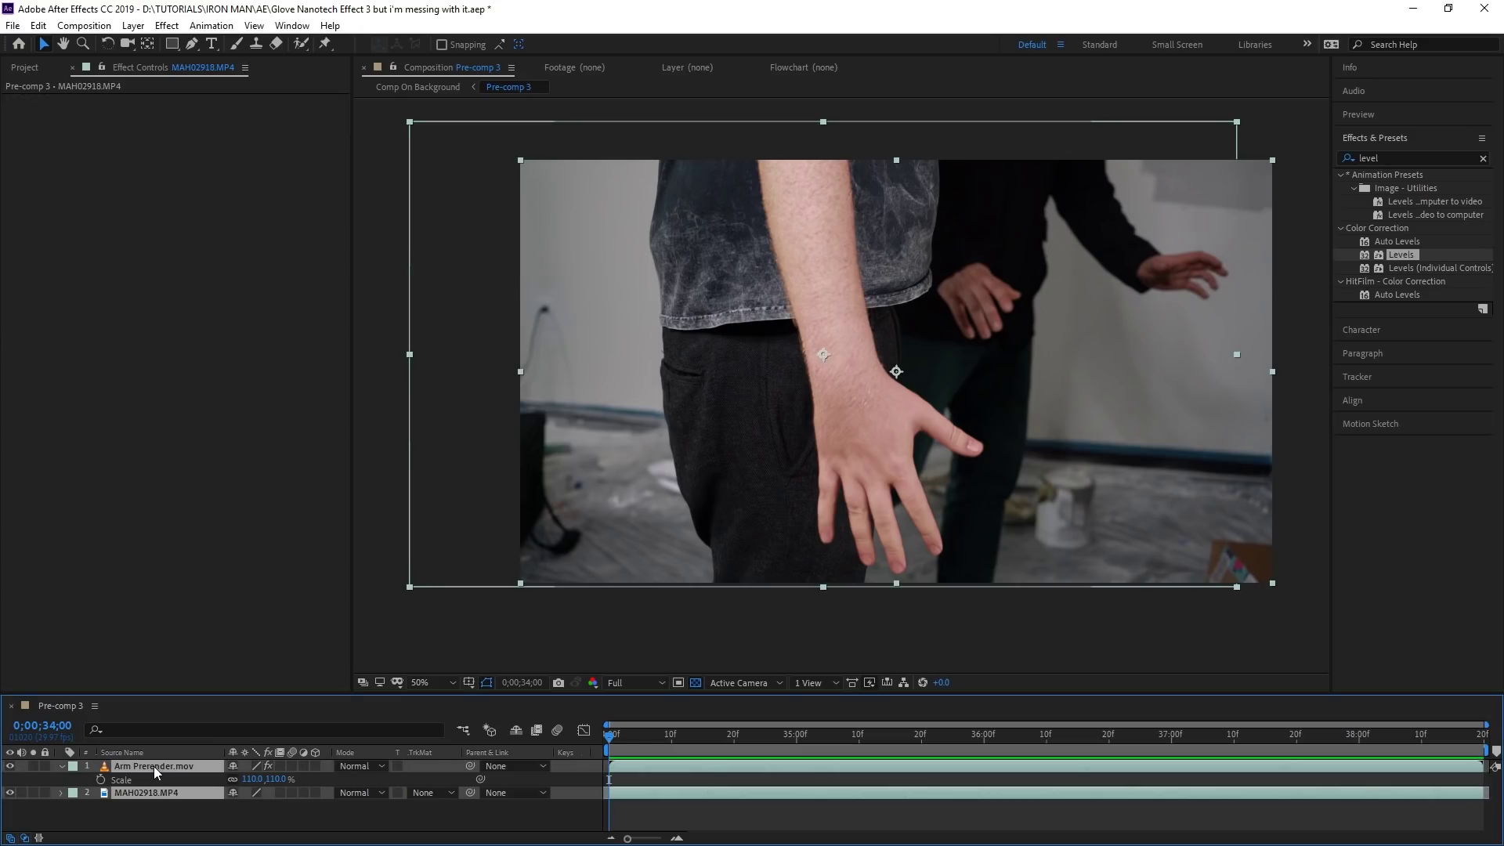
# Step: Pre-compose the two layers into Pre-comp 12 and scale it to 149%
pyautogui.hotkey('ctrl', 'shift', 'c')
pyautogui.click(705, 479)
pyautogui.moveTo(266, 779); pyautogui.dragTo(295, 798)
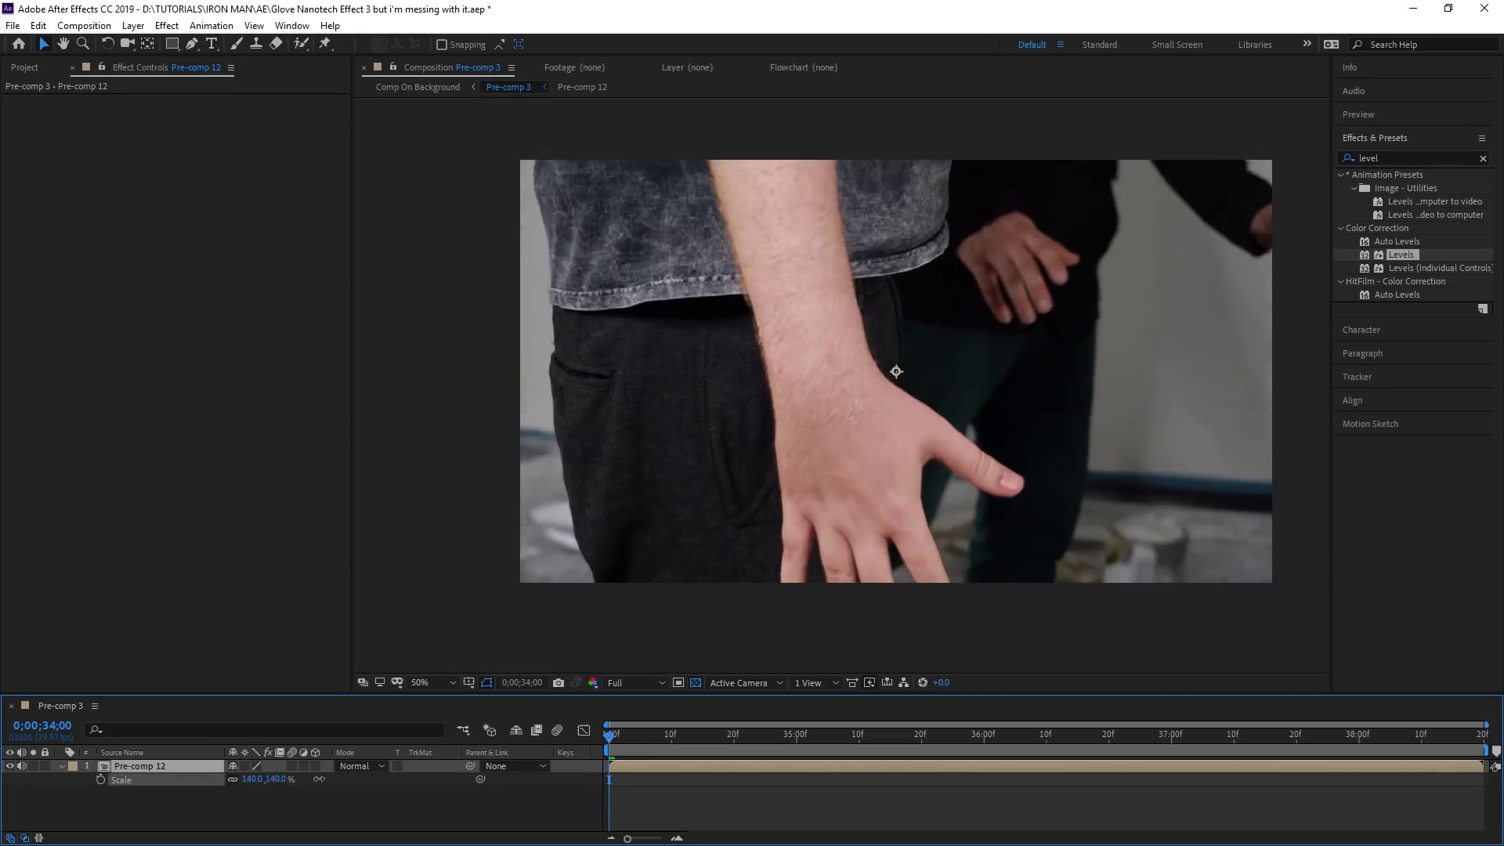
pyautogui.moveTo(777, 347); pyautogui.dragTo(830, 448)
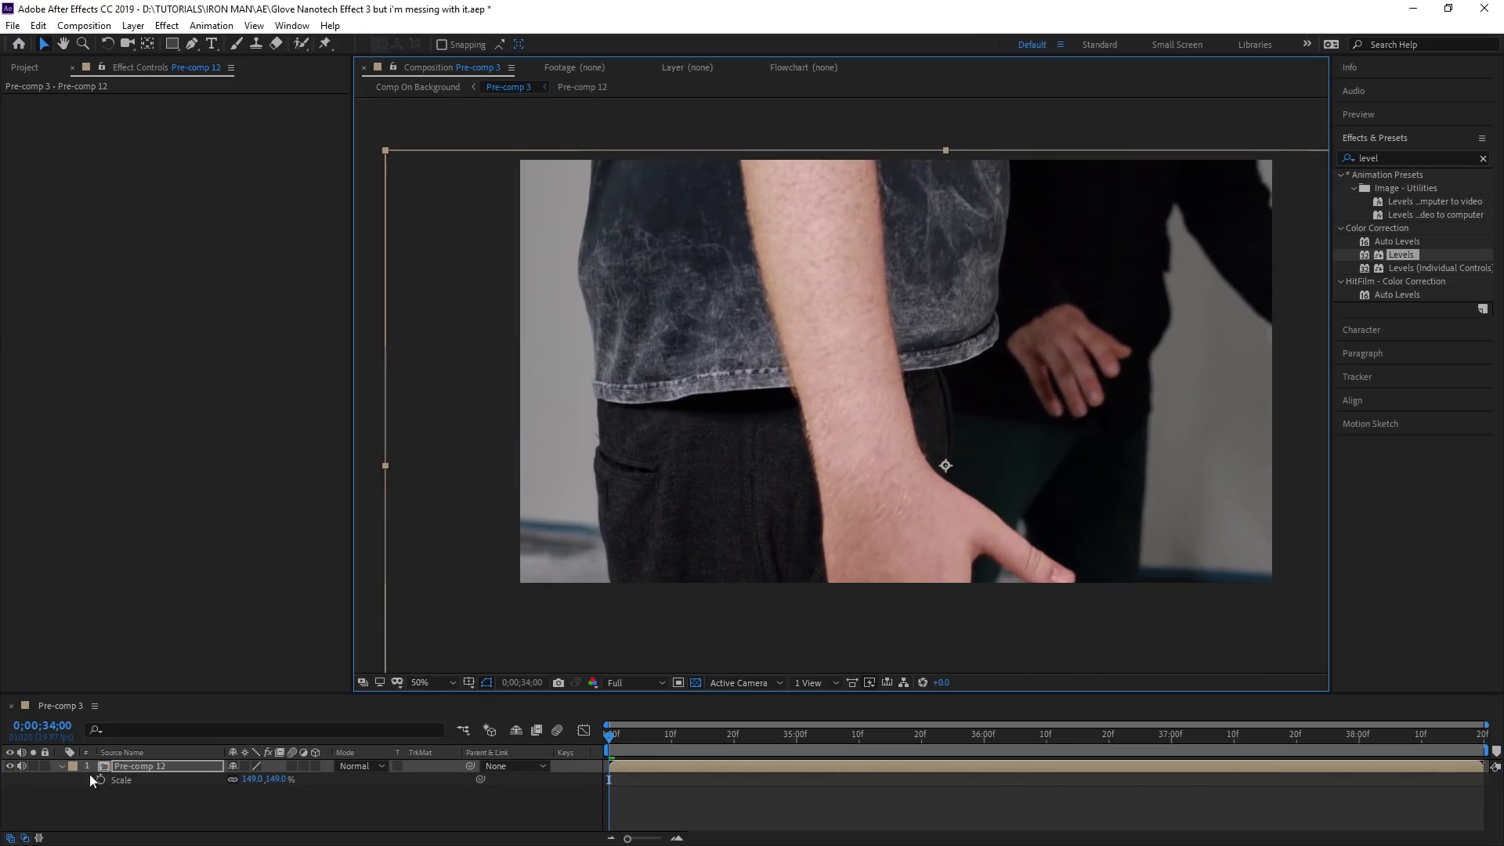
# Step: Keyframe Position at 34;00 and up-left at 36;20, apply Easy Ease, and preview the move
pyautogui.hotkey('alt', 'shift', 'p')
pyautogui.moveTo(609, 733); pyautogui.dragTo(1108, 734)
pyautogui.moveTo(844, 488); pyautogui.dragTo(712, 299)
pyautogui.rightClick(1109, 779)
pyautogui.moveTo(1175, 767)
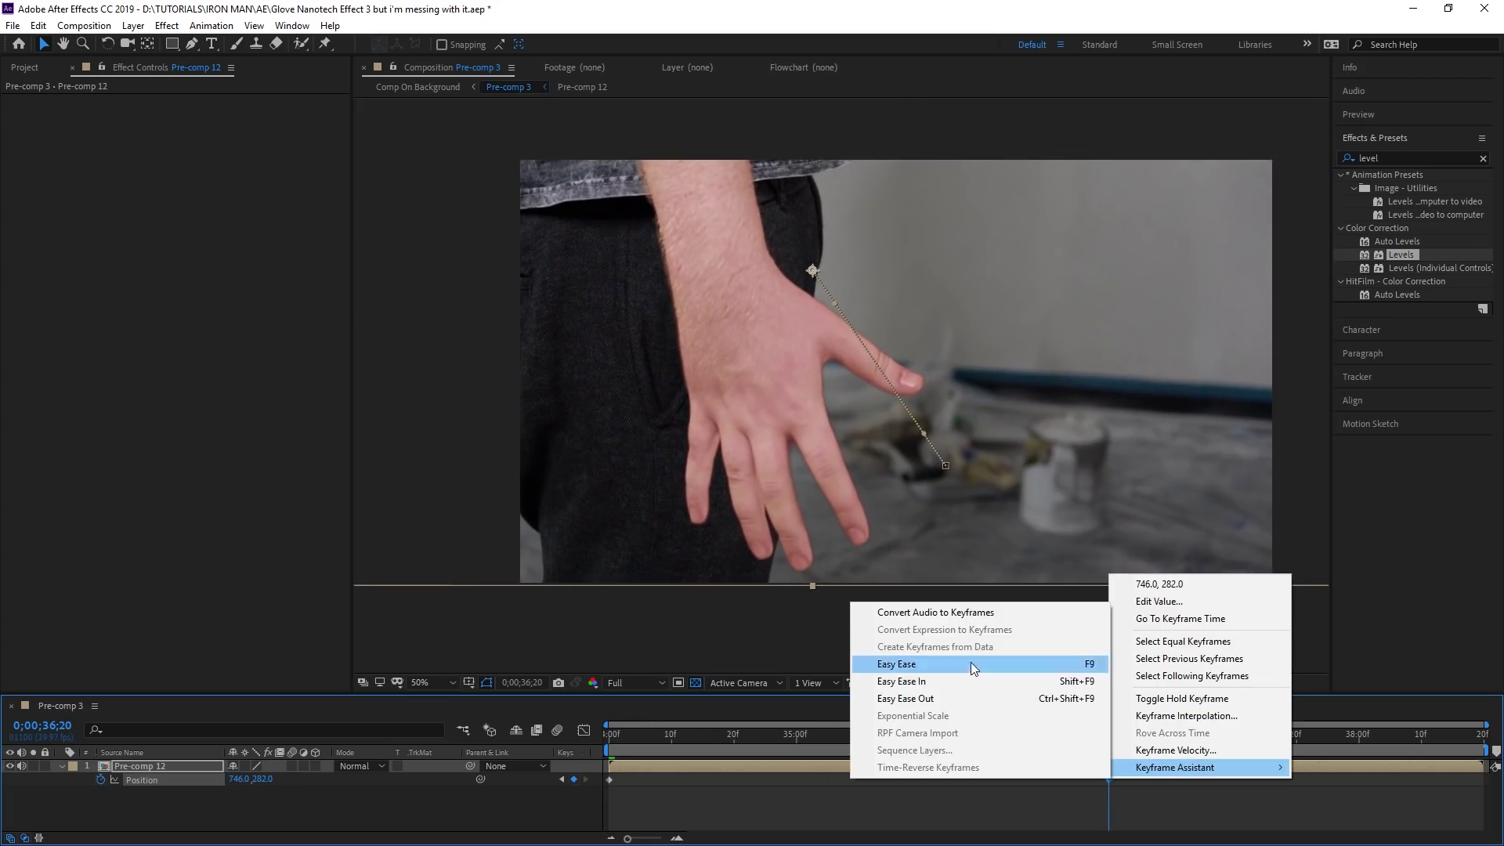
pyautogui.click(970, 664)
pyautogui.press('space')
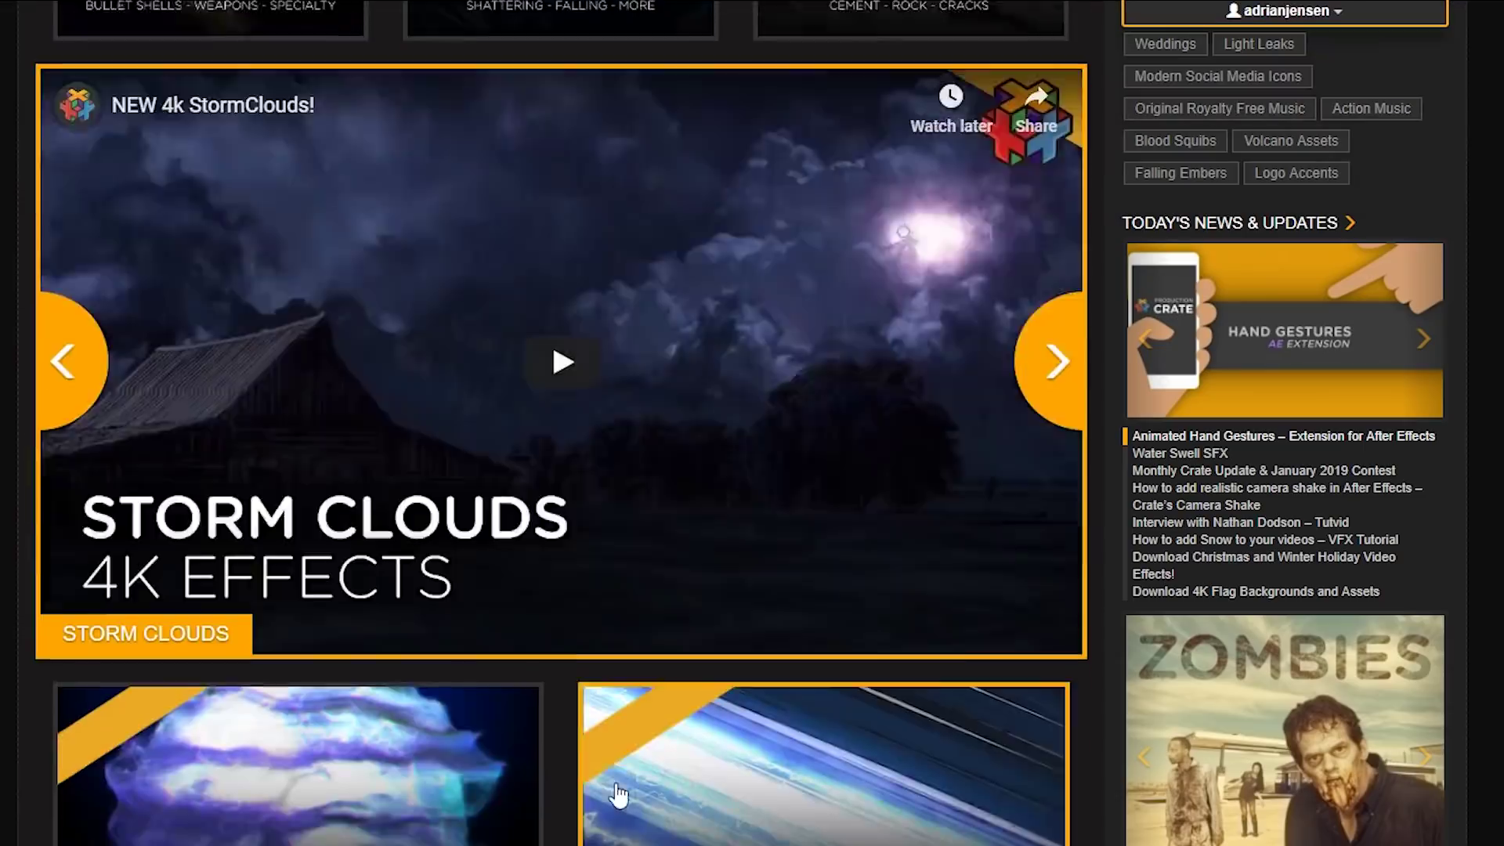
# Step: Browse Footage Crate into the Sci-Fi category to find the Nanotech Greeble and Component assets
pyautogui.scroll(-10, 615, 793)
pyautogui.click(708, 795)
pyautogui.scroll(-10, 671, 749)
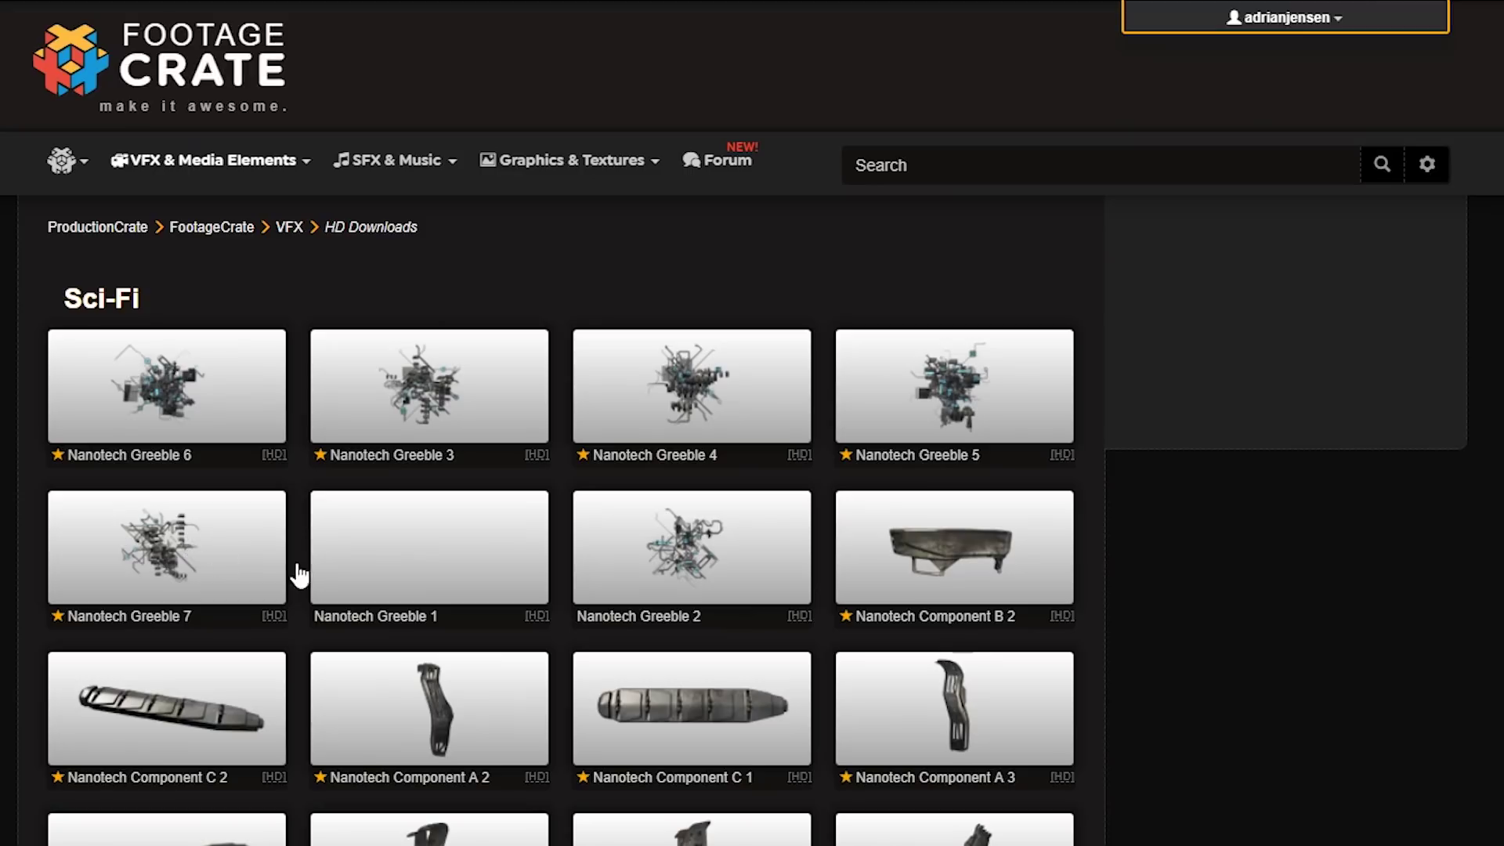
pyautogui.scroll(-2, 298, 562)
pyautogui.scroll(3, 297, 562)
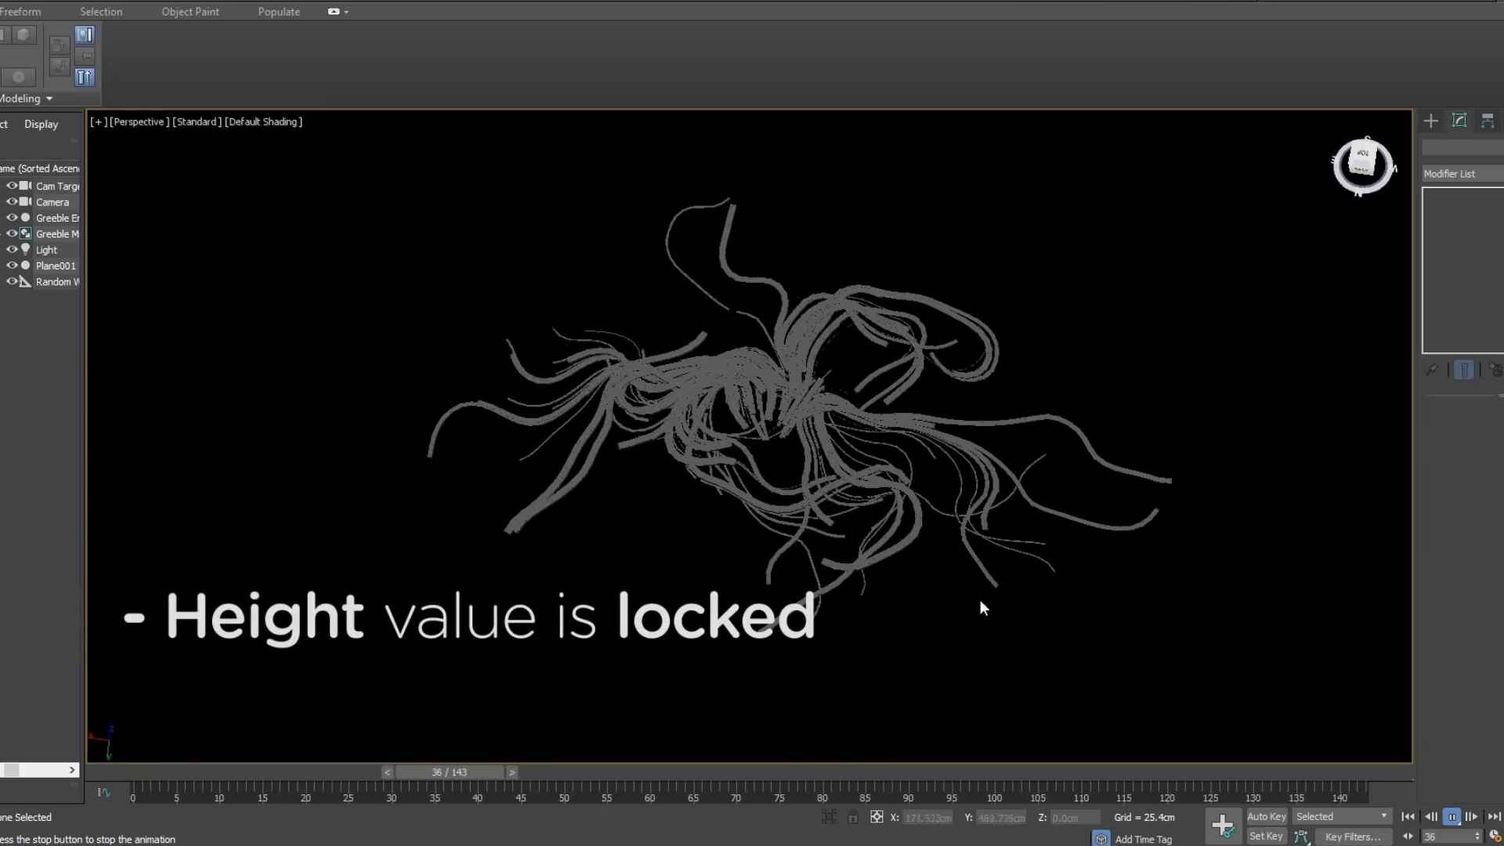
# Step: At frame 0, move the Random Walk helper down-right, then play the greeble animation
pyautogui.press('Home')
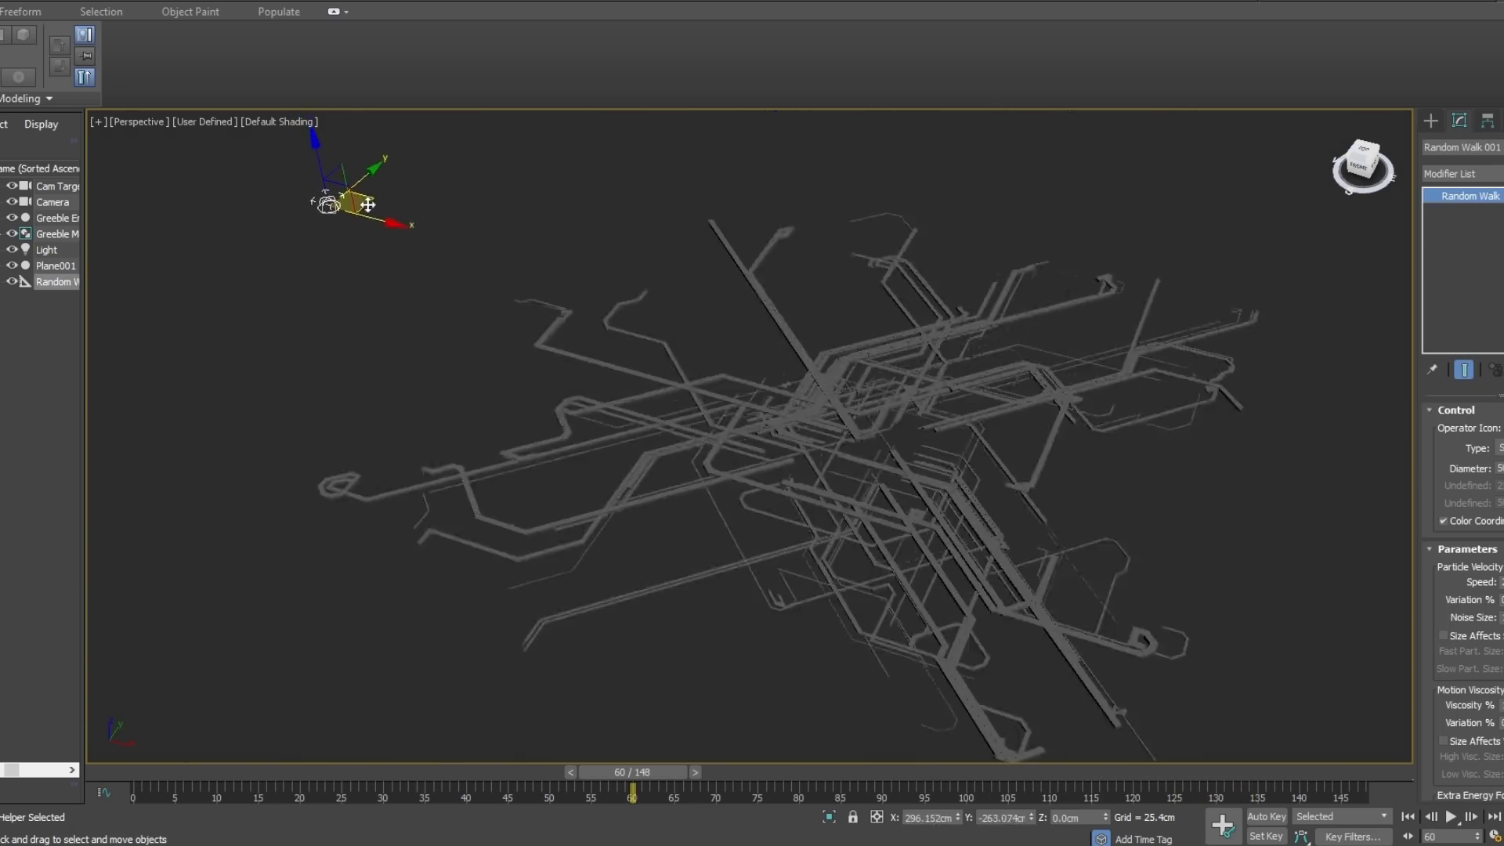
pyautogui.moveTo(367, 205); pyautogui.dragTo(634, 441)
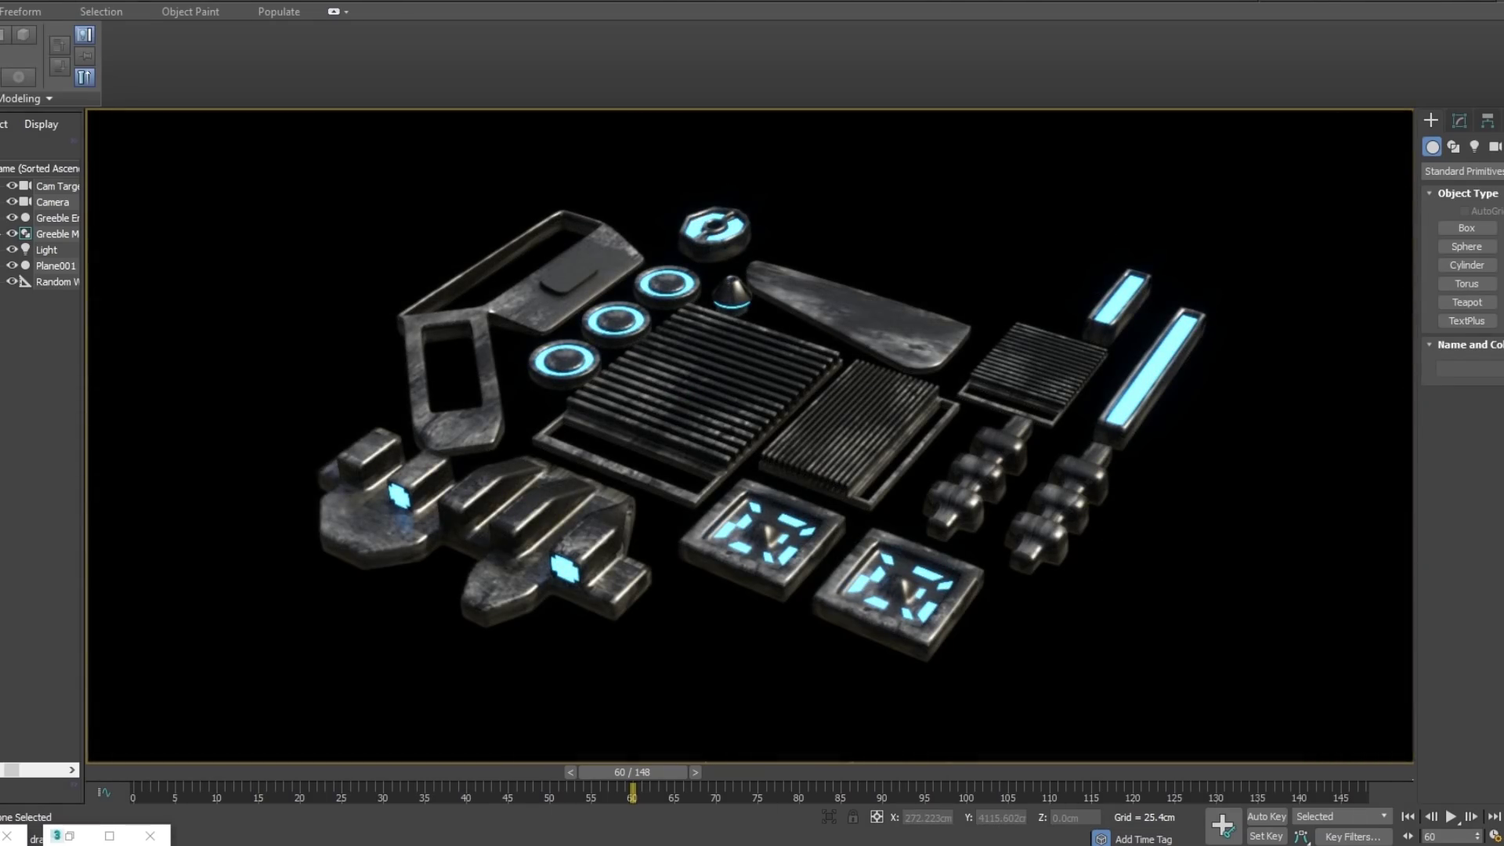
pyautogui.click(55, 281)
pyautogui.click(1131, 604)
pyautogui.press('/')
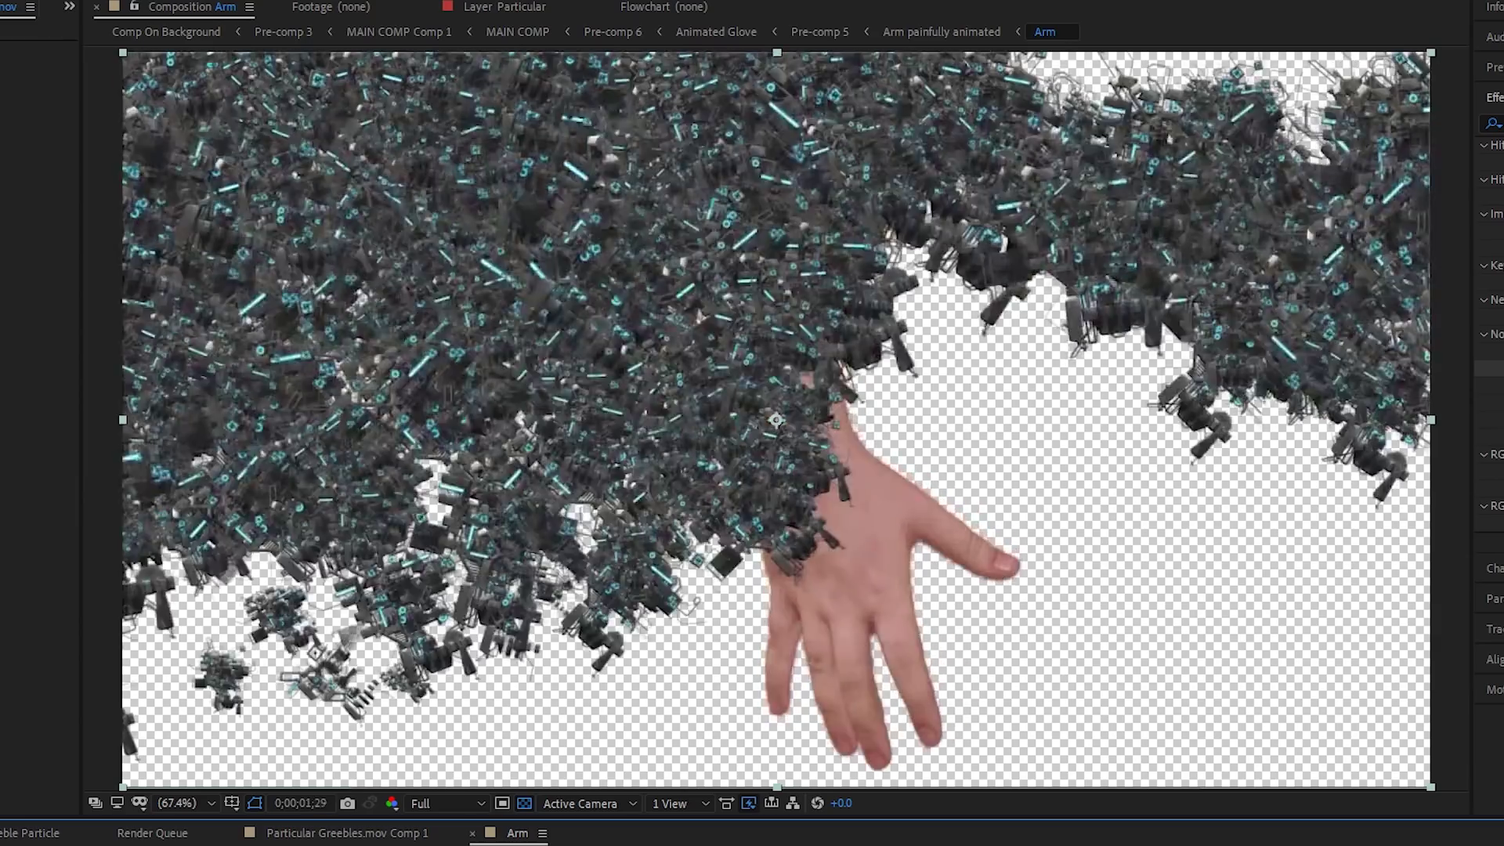
# Step: Stop the preview and pre-compose the greeble layer into a comp named Particular Greebles
pyautogui.press('space')
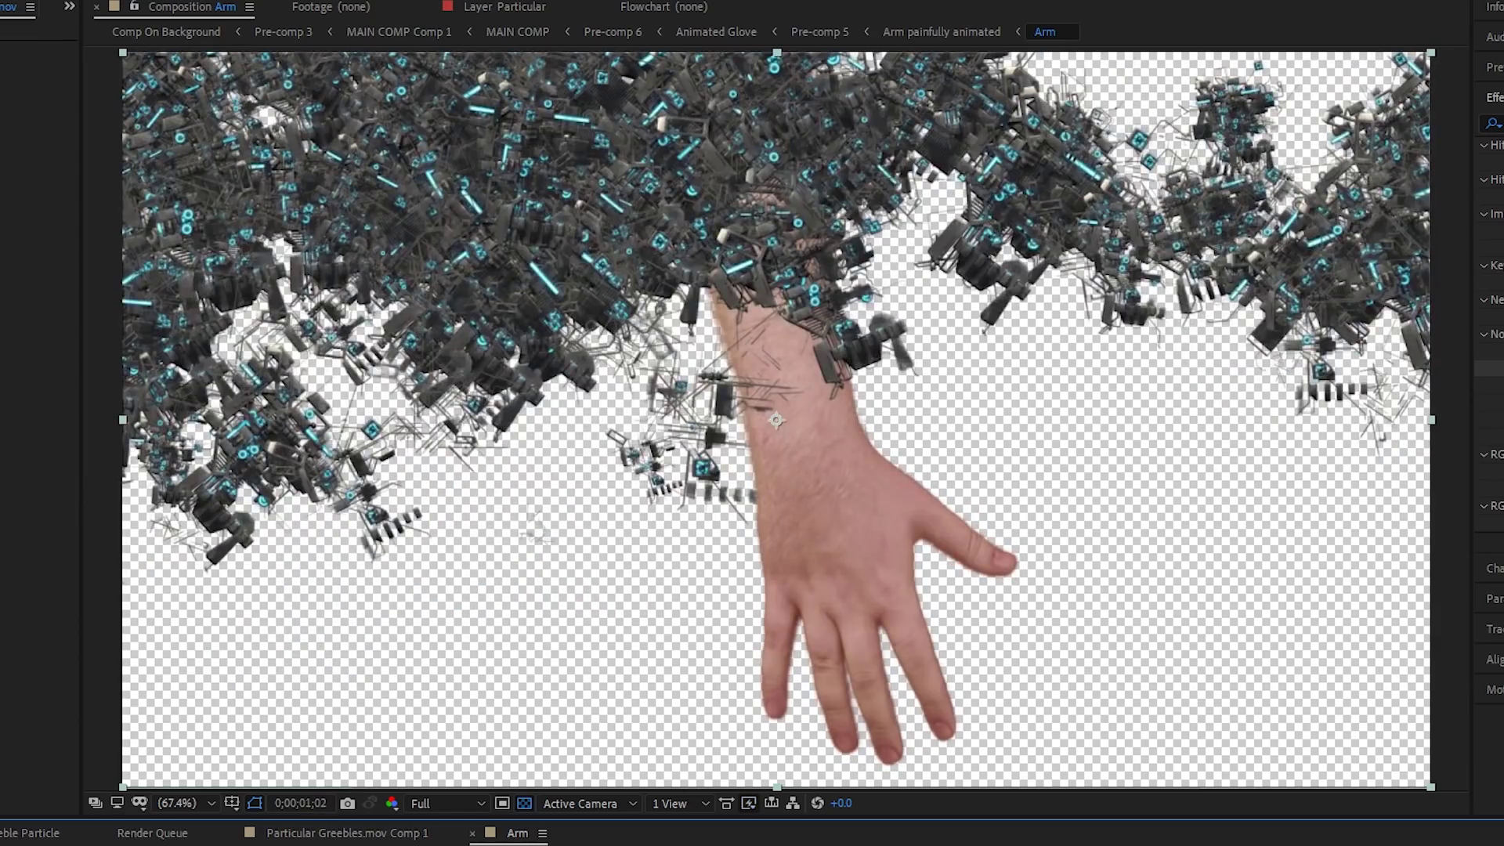
pyautogui.hotkey('ctrl', 'shift', 'c')
pyautogui.moveTo(657, 275); pyautogui.dragTo(814, 275)
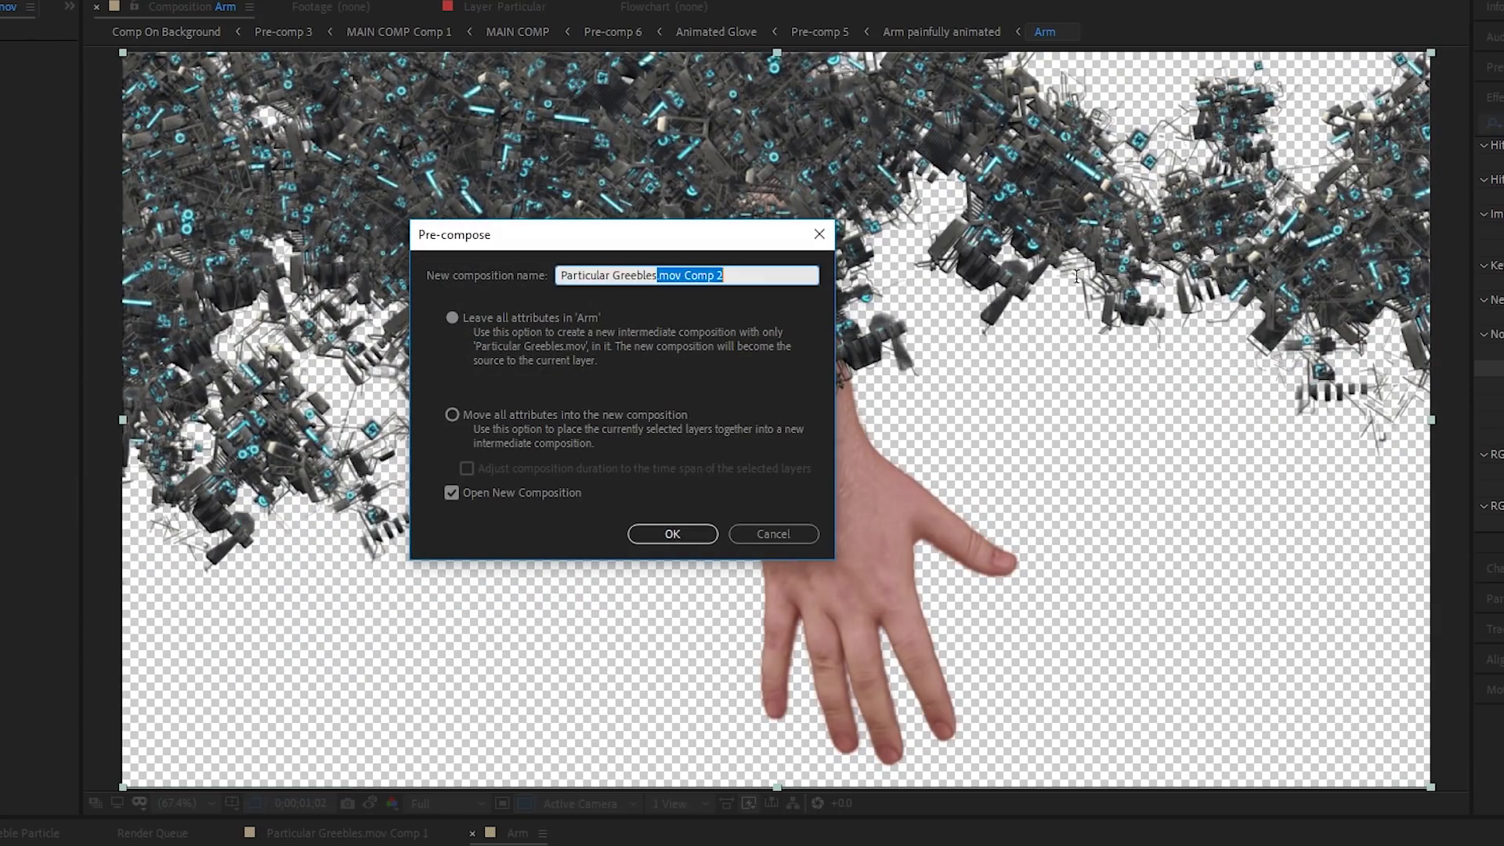
pyautogui.press('BackSpace')
pyautogui.click(656, 527)
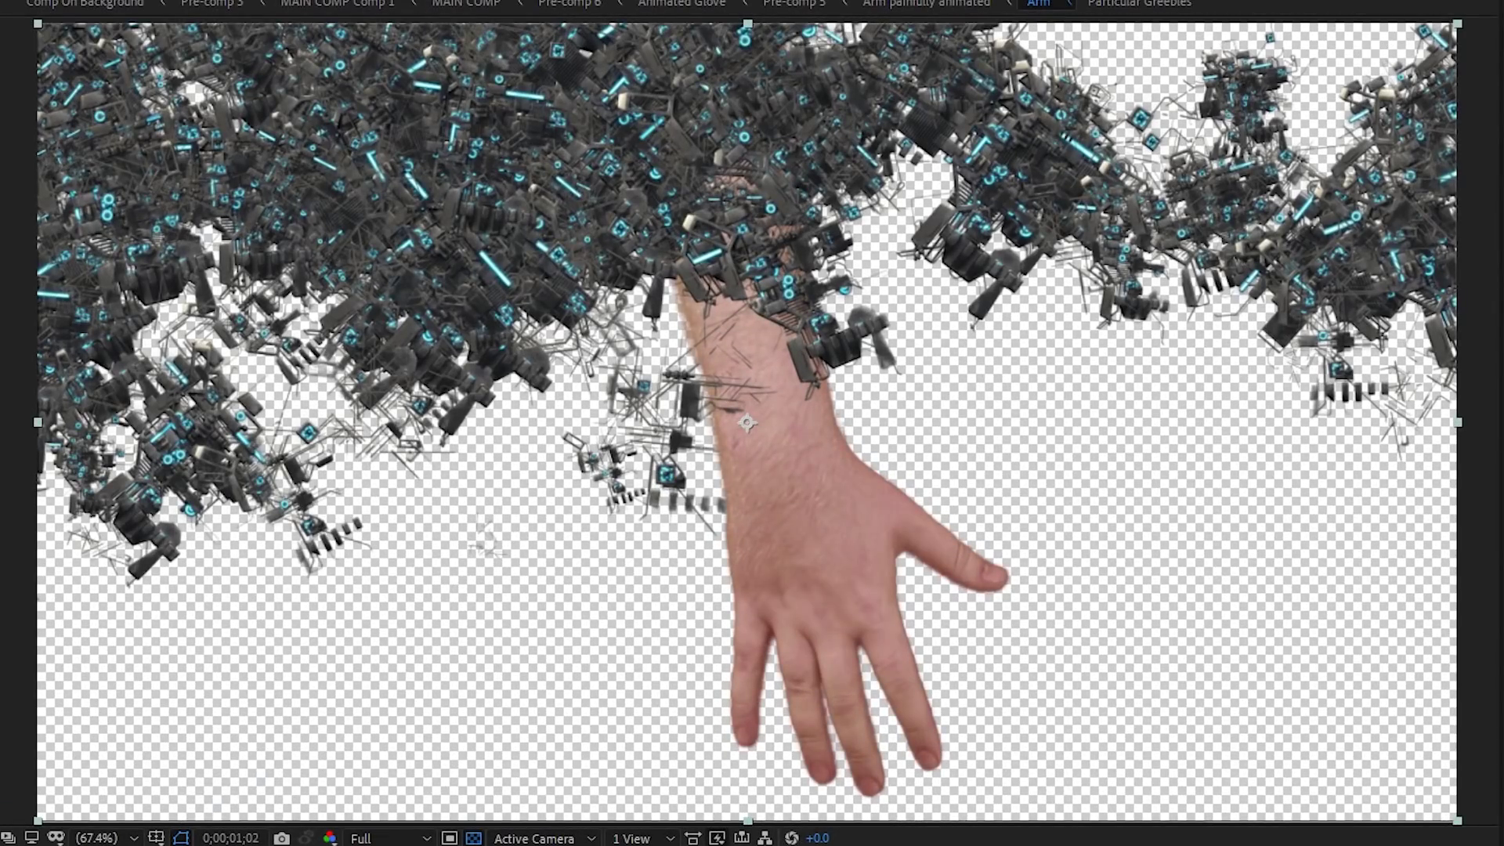
pyautogui.click(167, 40)
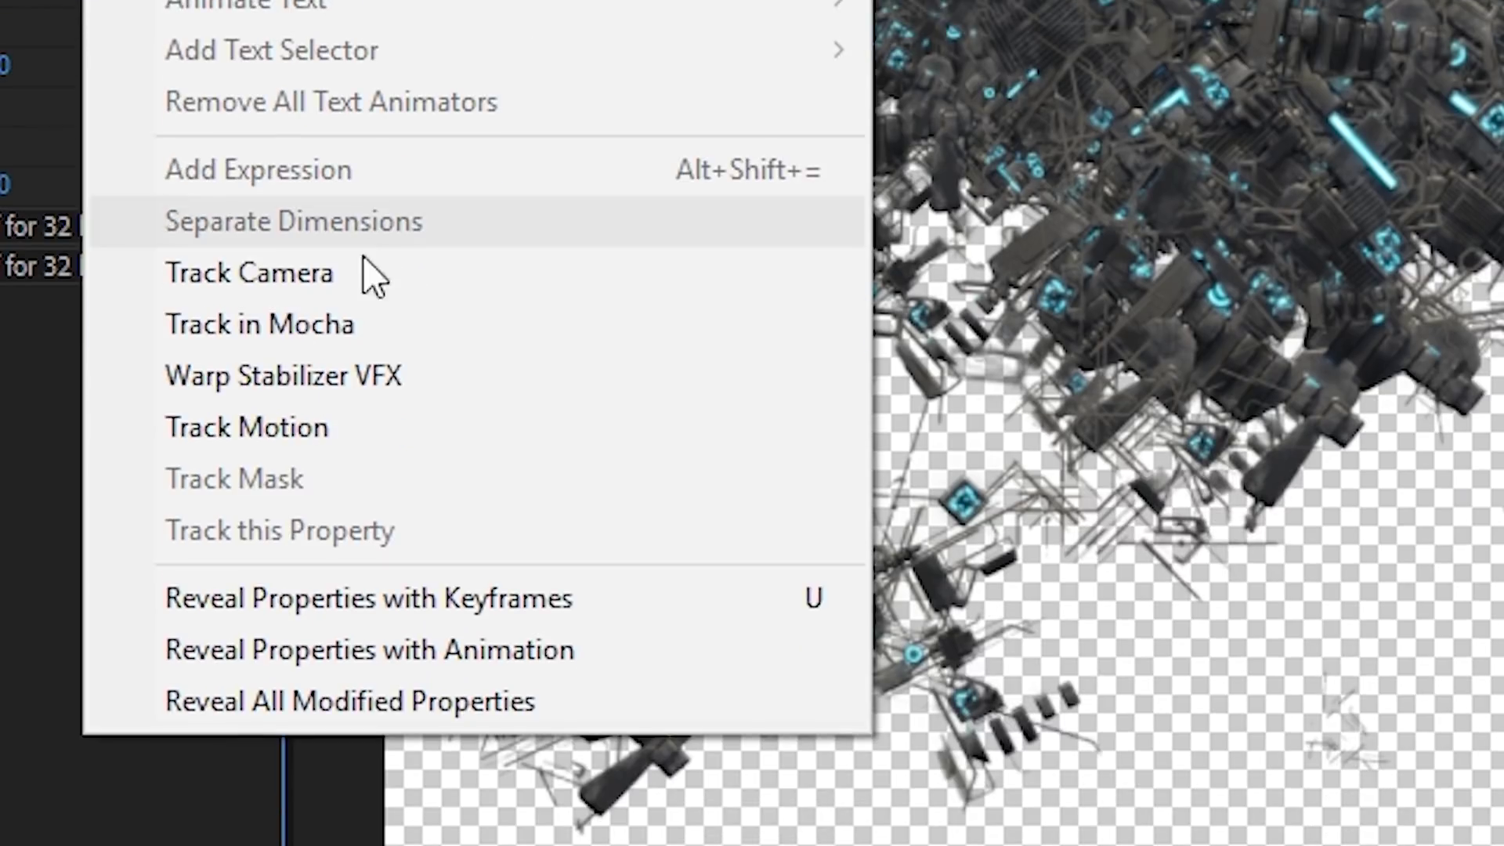
# Step: Apply the Mocha AE CC effect to the arm layer and launch the Mocha interface
pyautogui.click(374, 349)
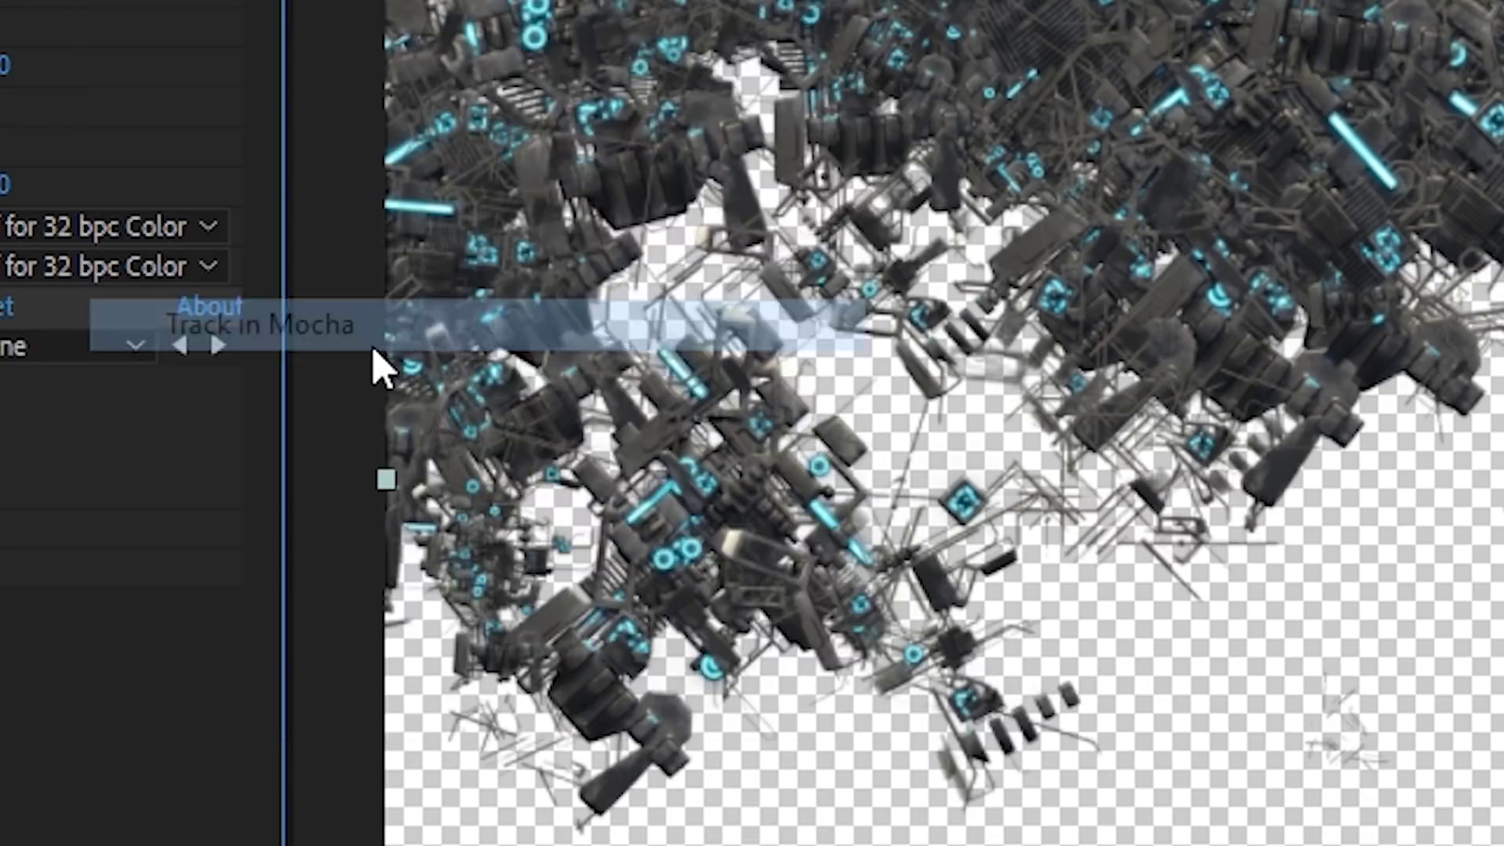
pyautogui.write('mo')
pyautogui.write('cha')
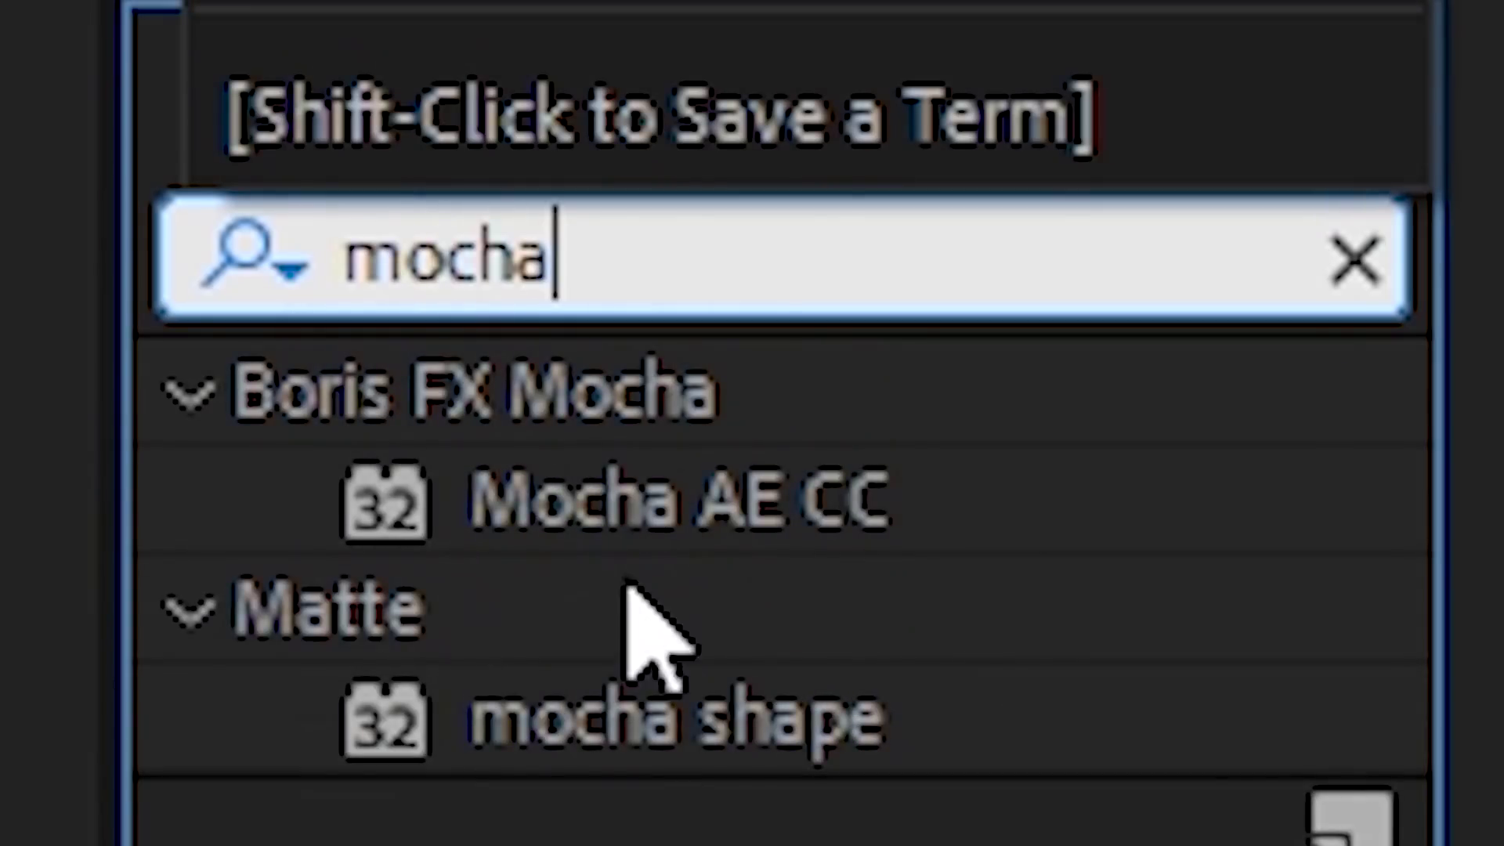
pyautogui.click(629, 499)
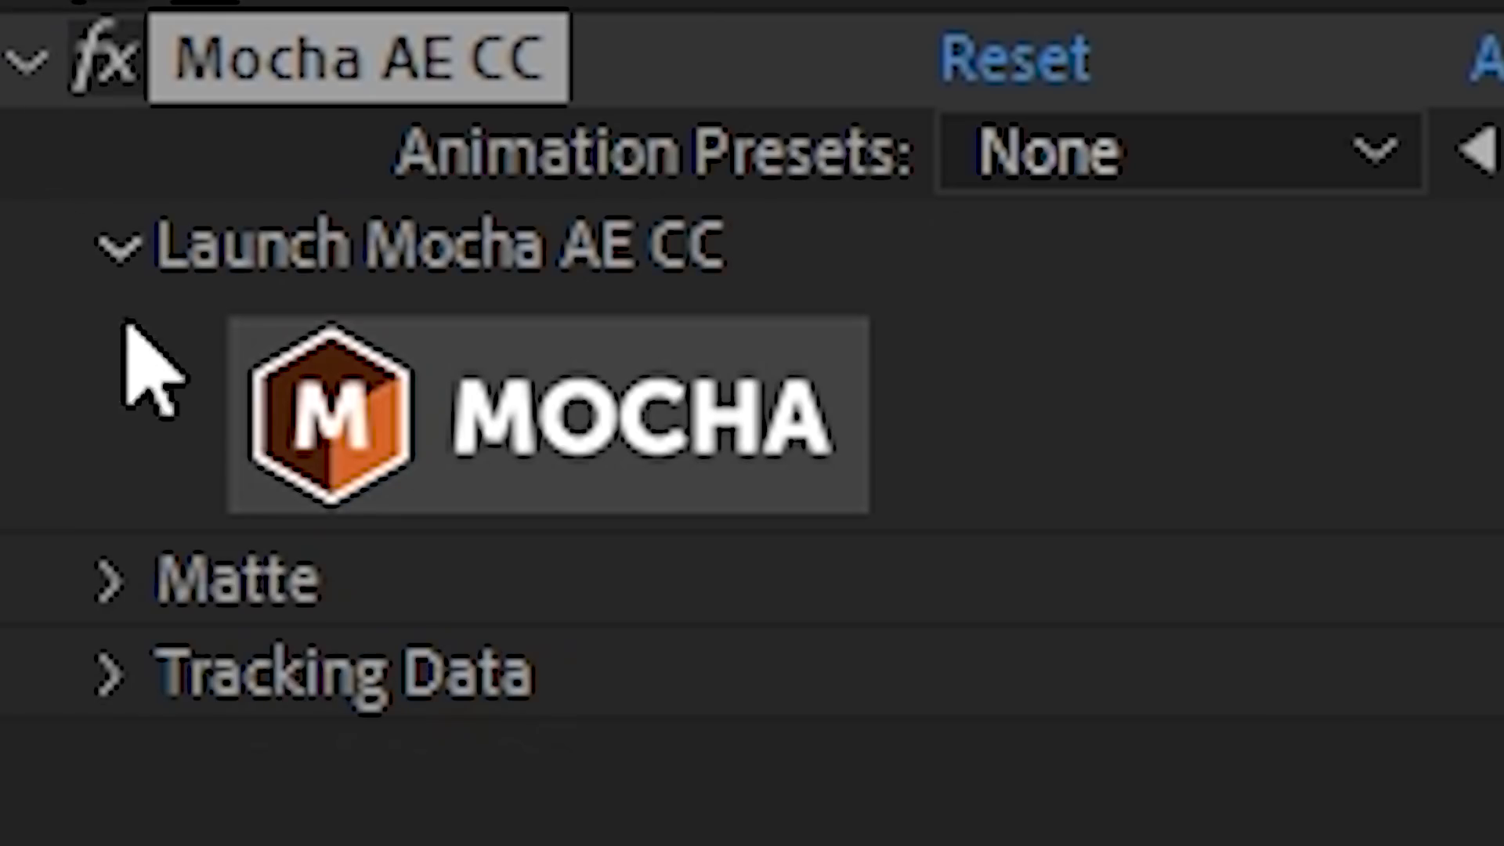
pyautogui.click(562, 439)
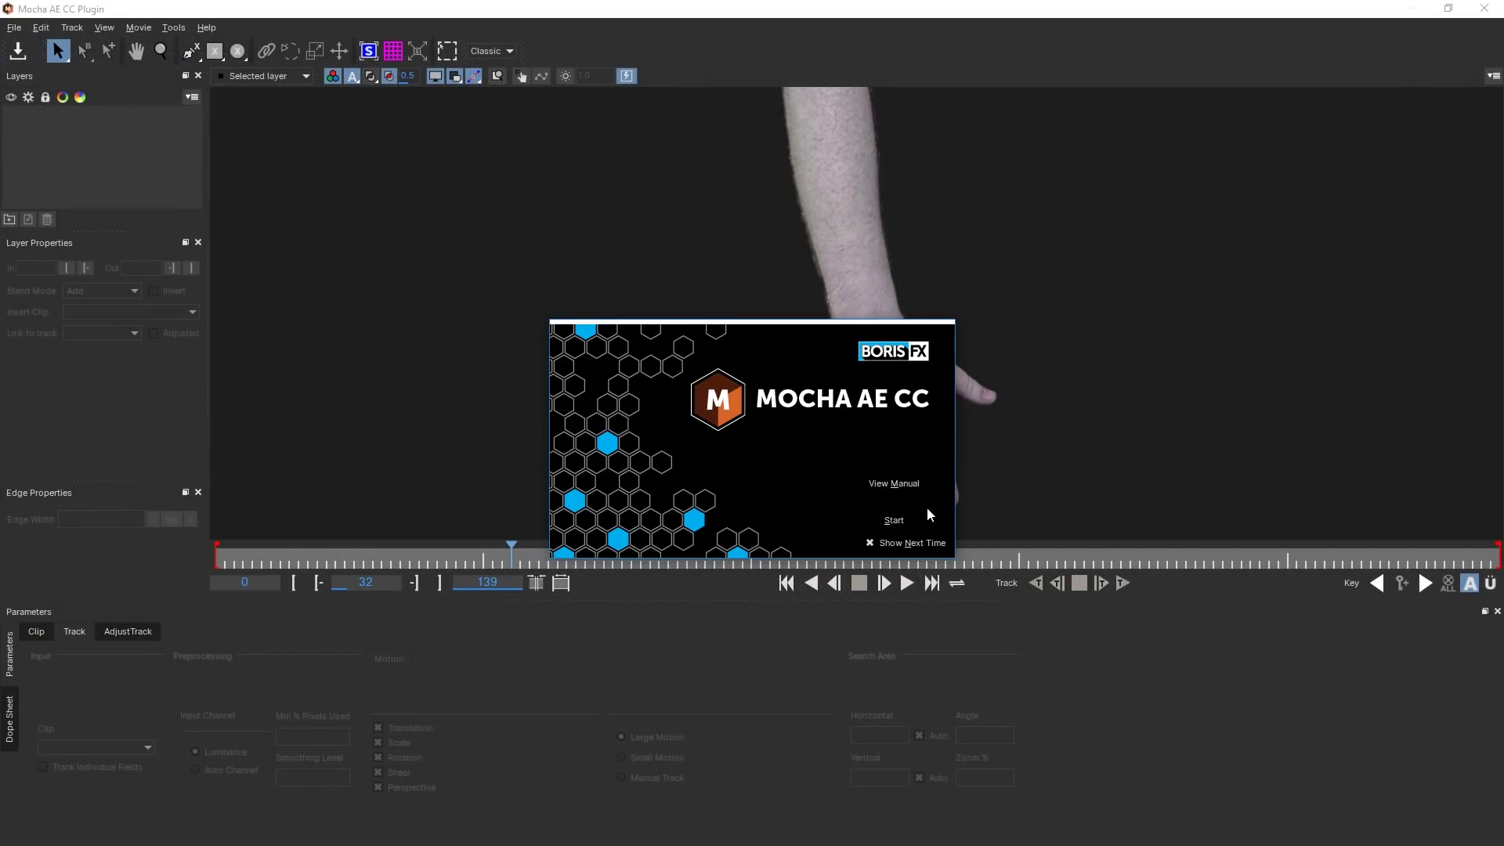
pyautogui.click(927, 519)
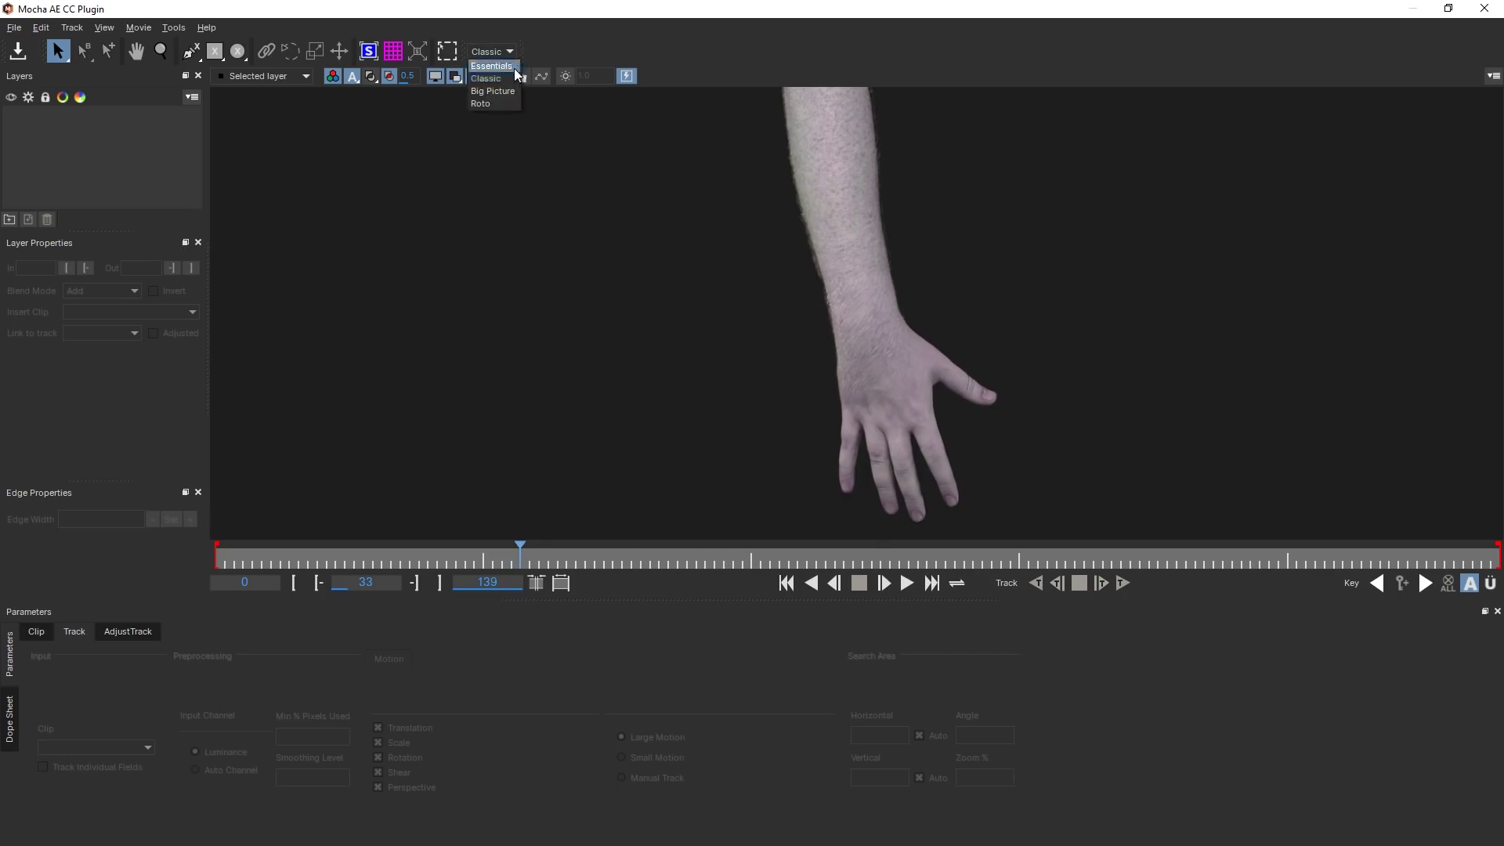
# Step: Cycle through the Essentials, Big Picture and Roto workspaces, ending in Classic
pyautogui.click(513, 68)
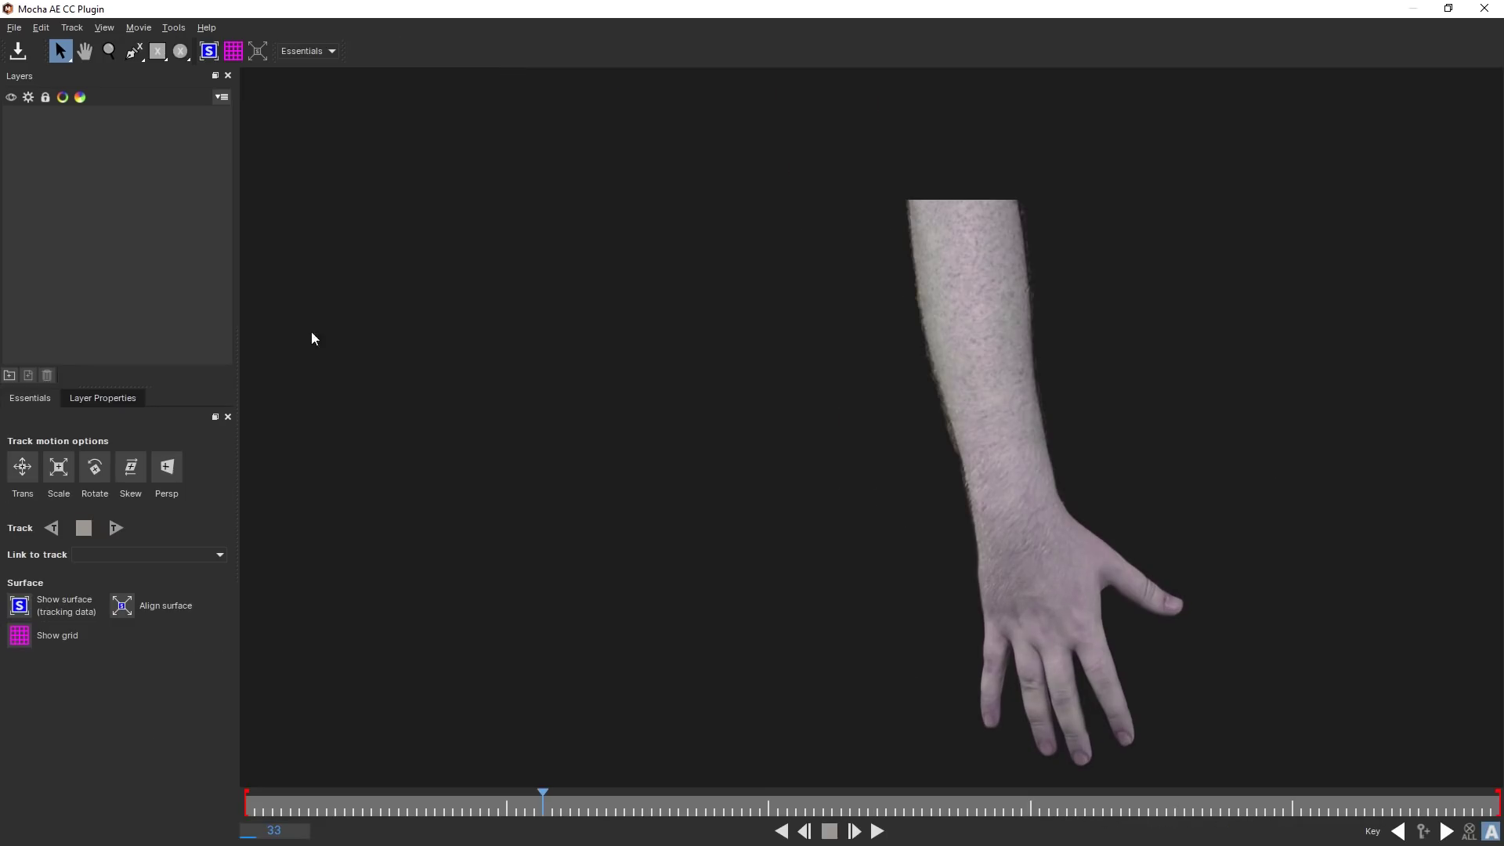
pyautogui.click(308, 51)
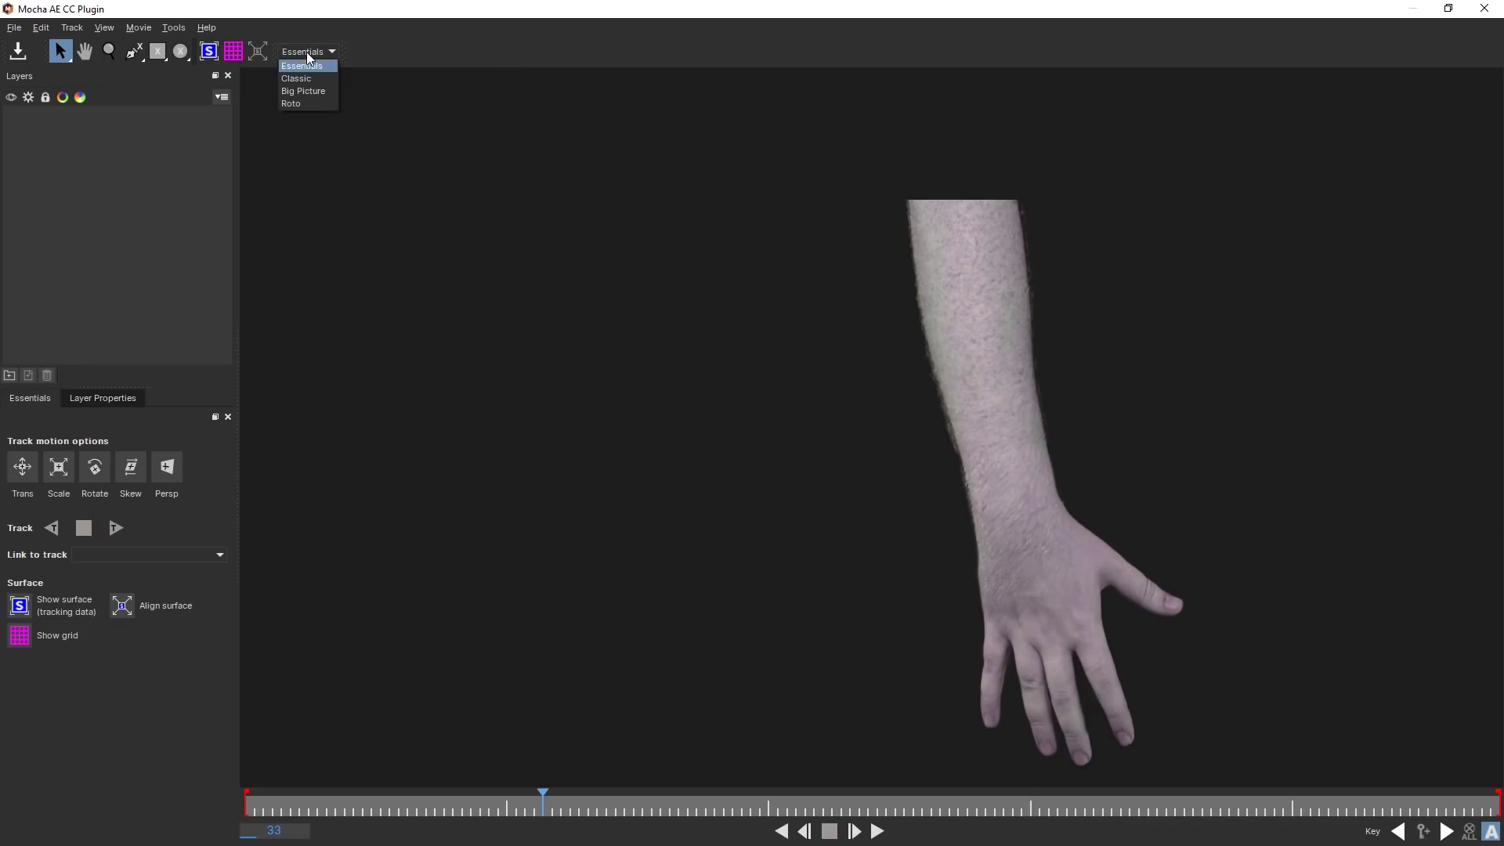
pyautogui.click(308, 77)
pyautogui.click(505, 51)
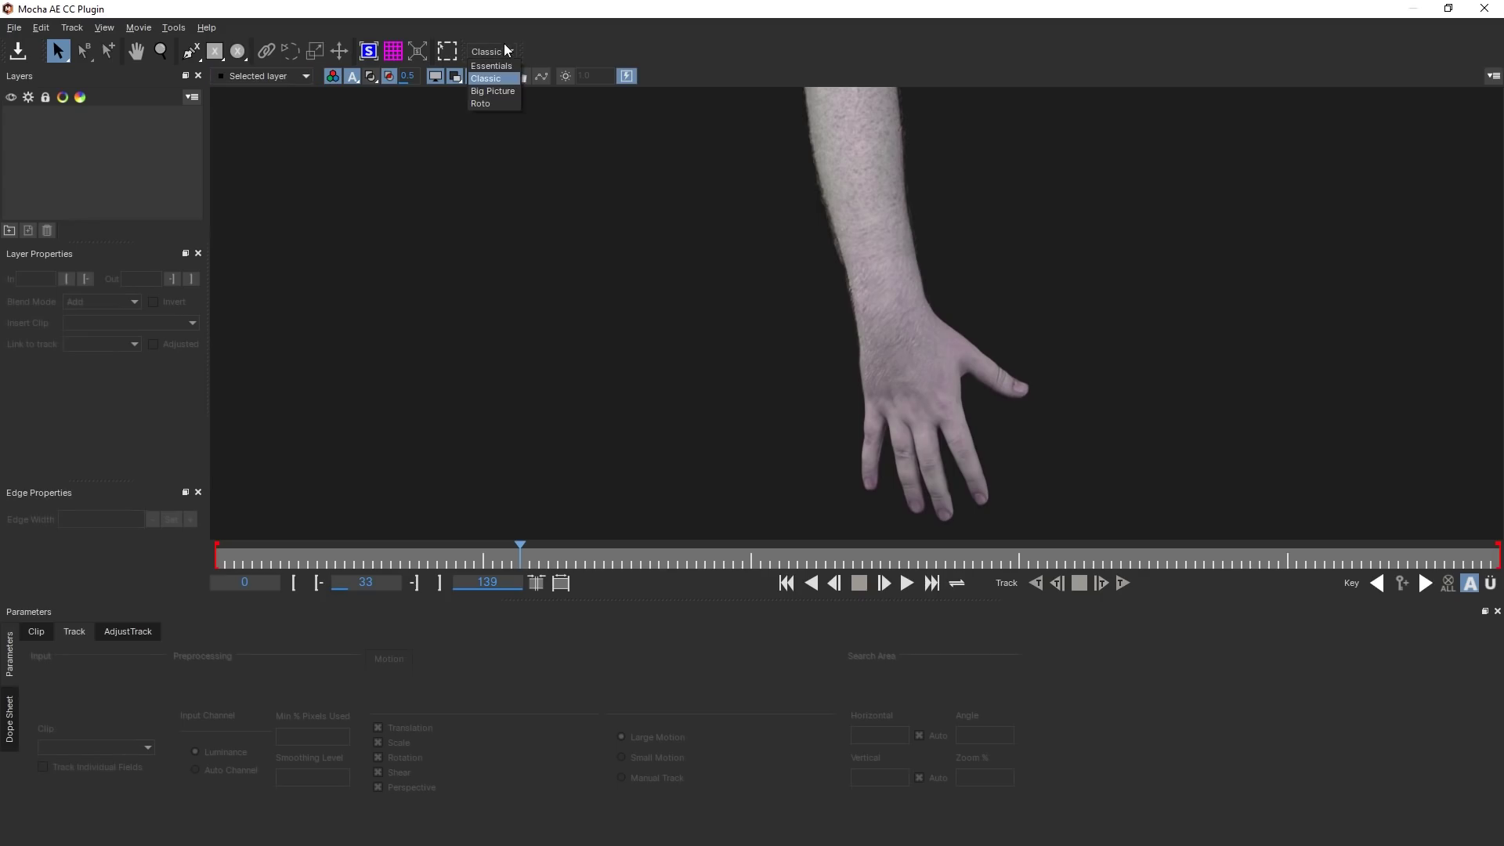
pyautogui.click(494, 91)
pyautogui.click(1444, 48)
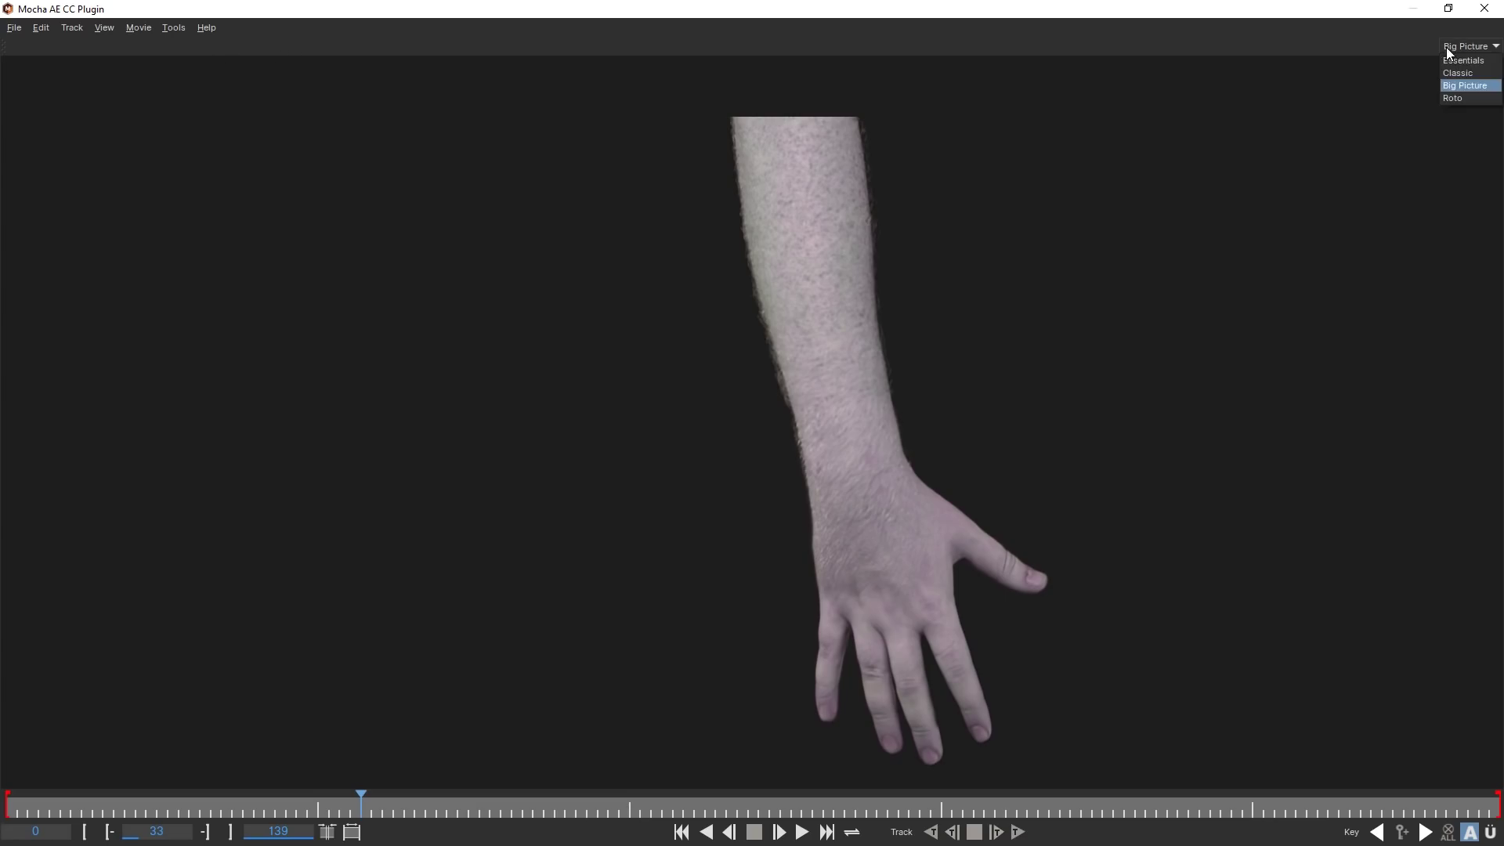
pyautogui.click(1465, 96)
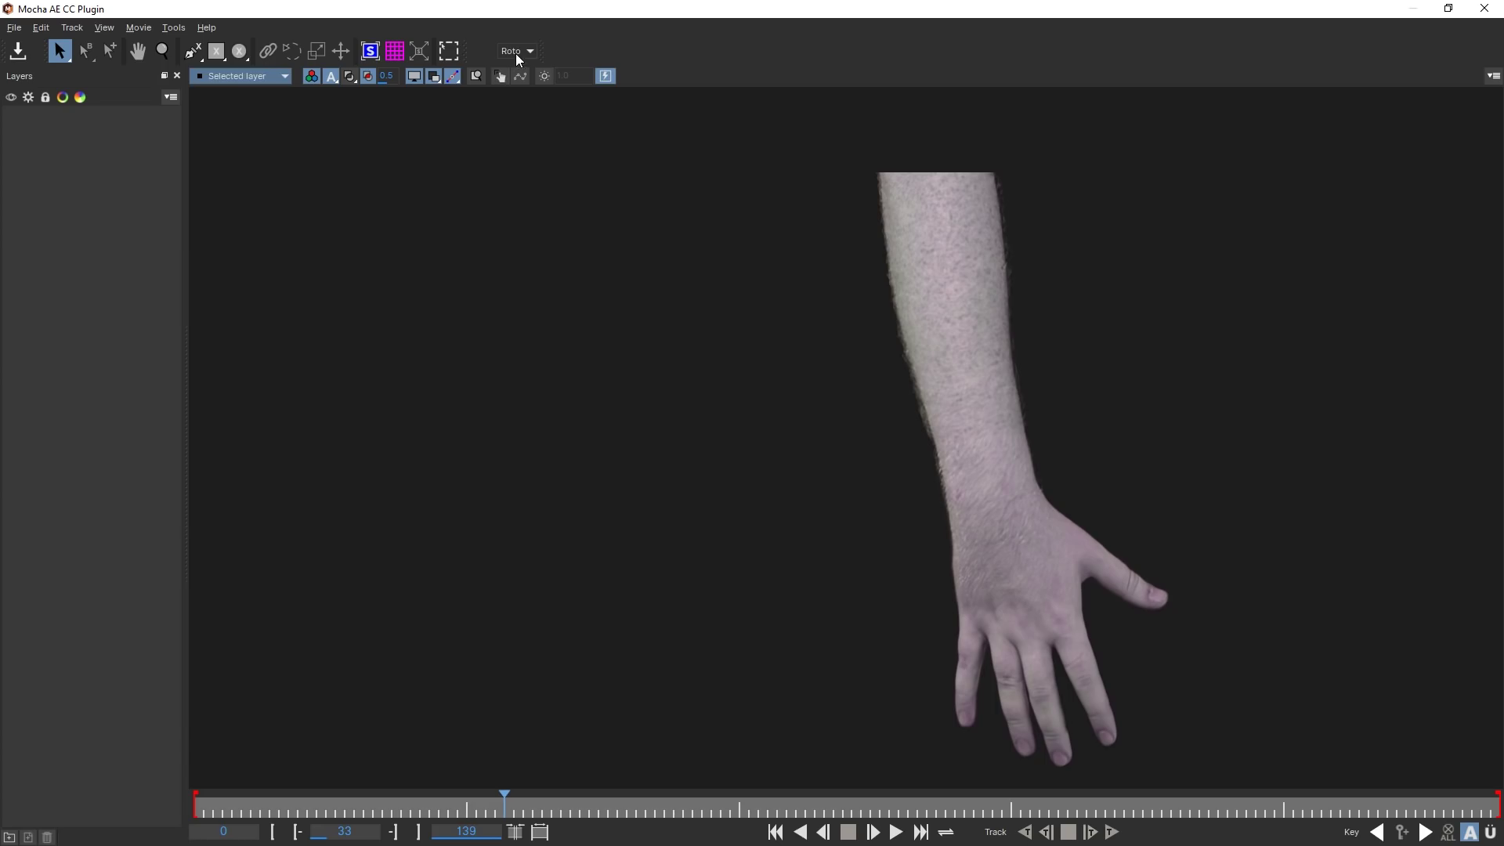
pyautogui.click(532, 78)
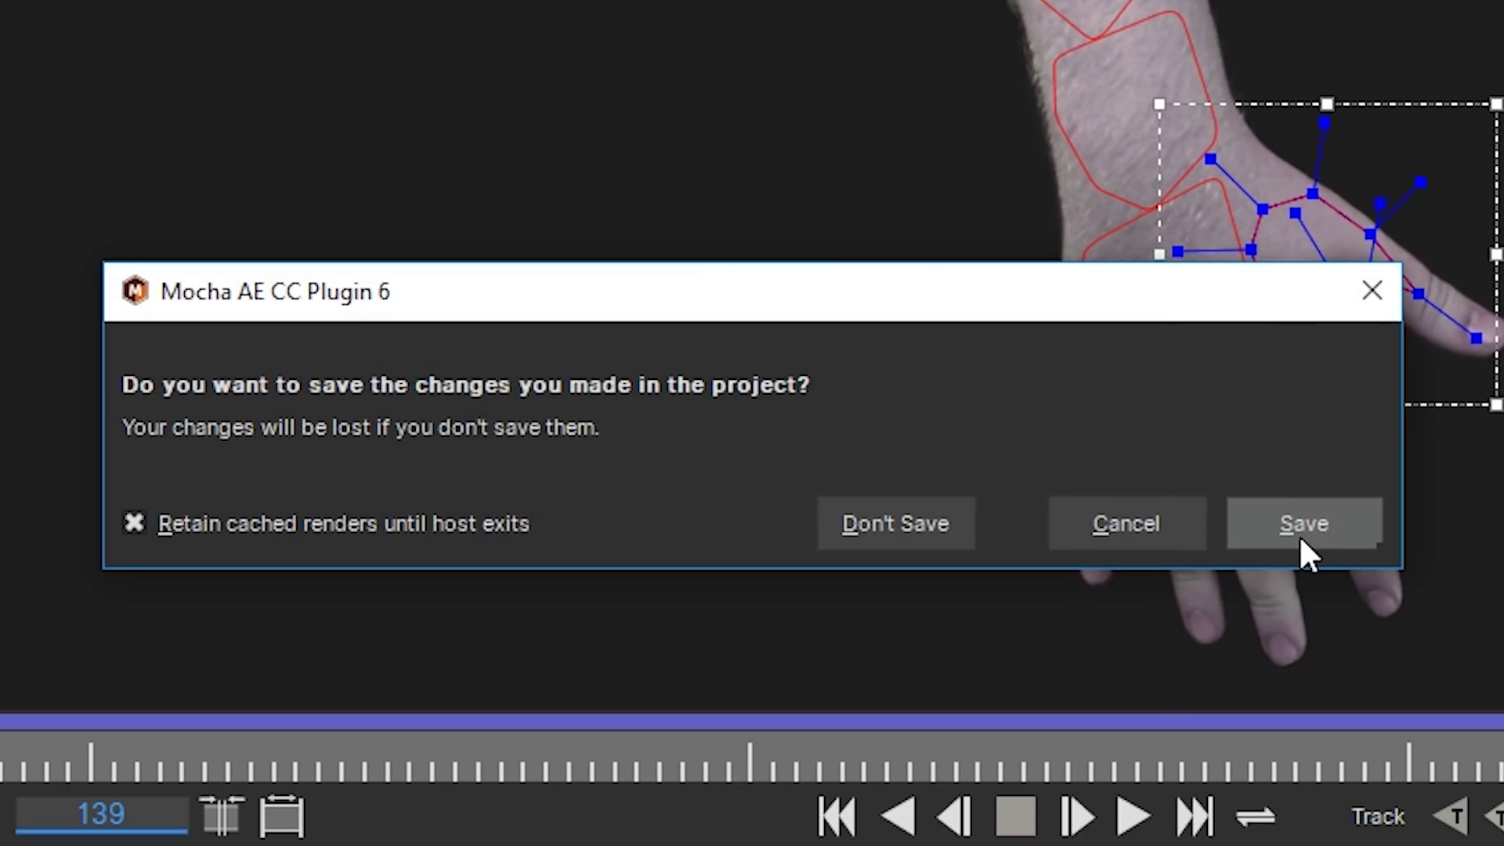
# Step: Save the Mocha tracking and add several Null Objects to the comp
pyautogui.click(1299, 534)
pyautogui.click(132, 26)
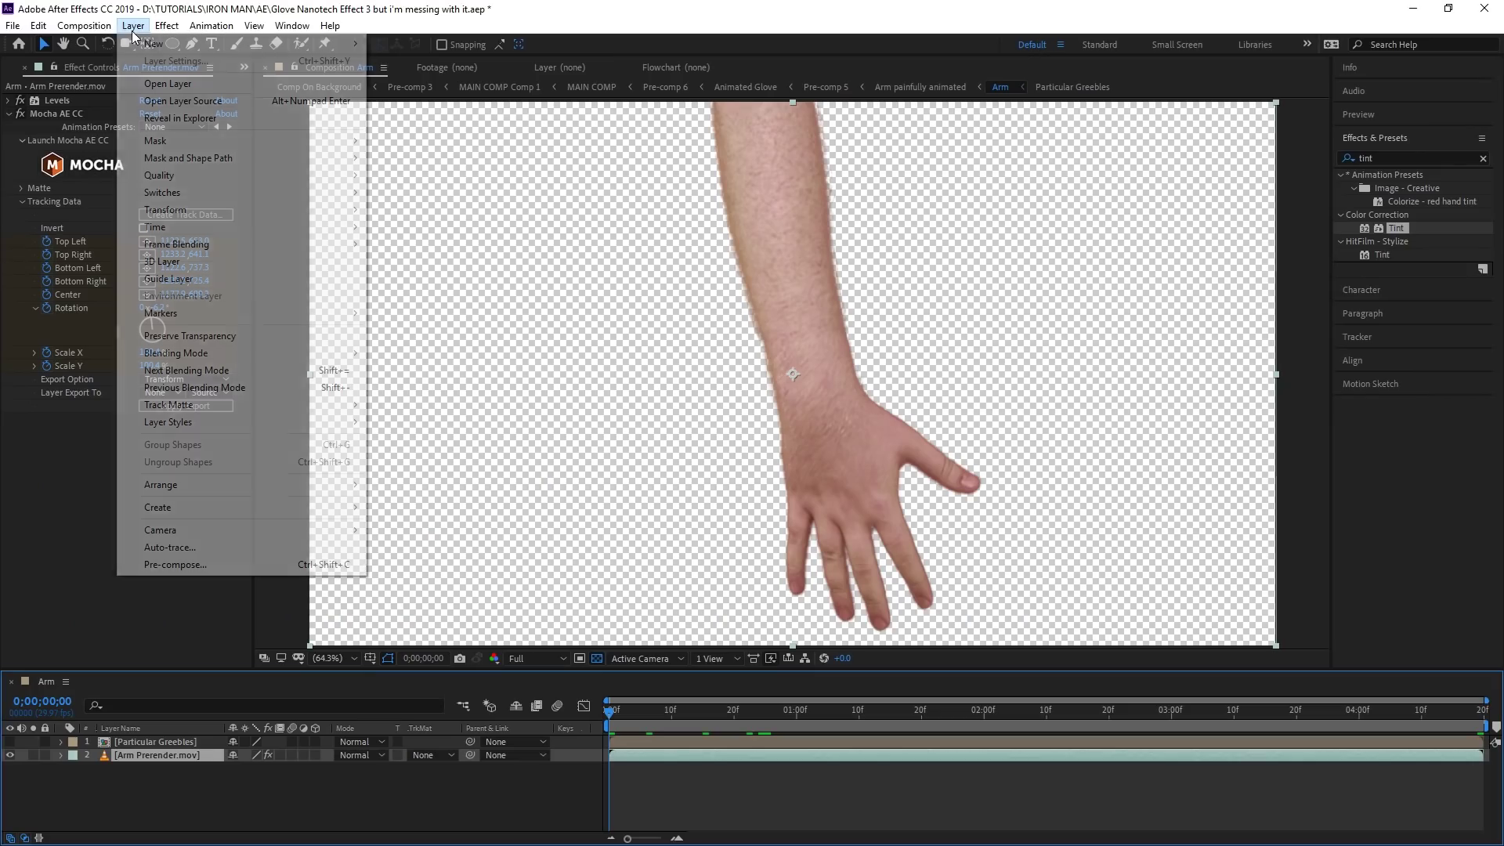
pyautogui.click(483, 102)
pyautogui.click(131, 26)
pyautogui.moveTo(156, 43)
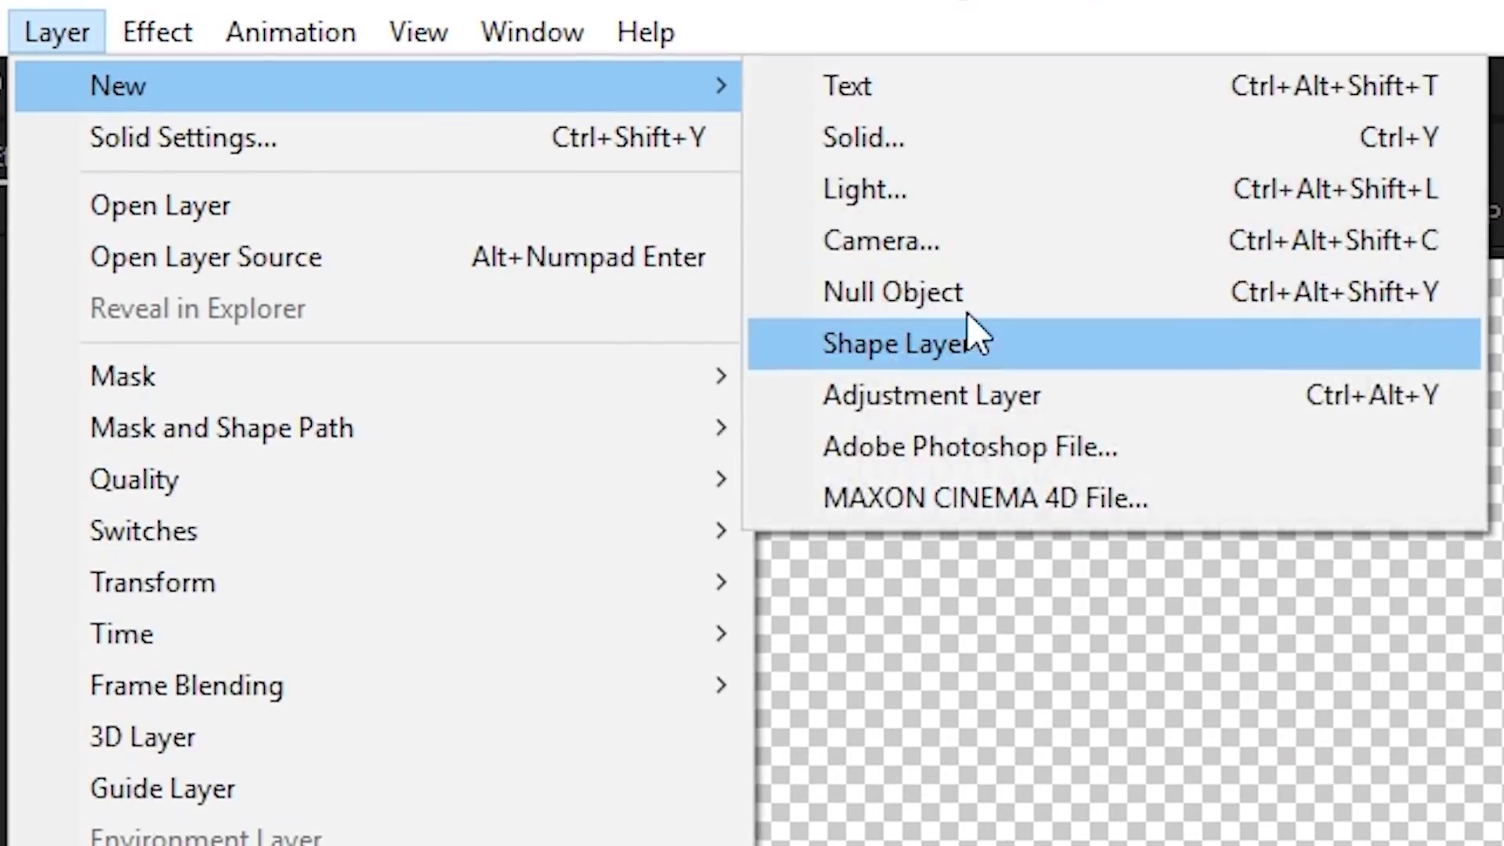
pyautogui.click(908, 291)
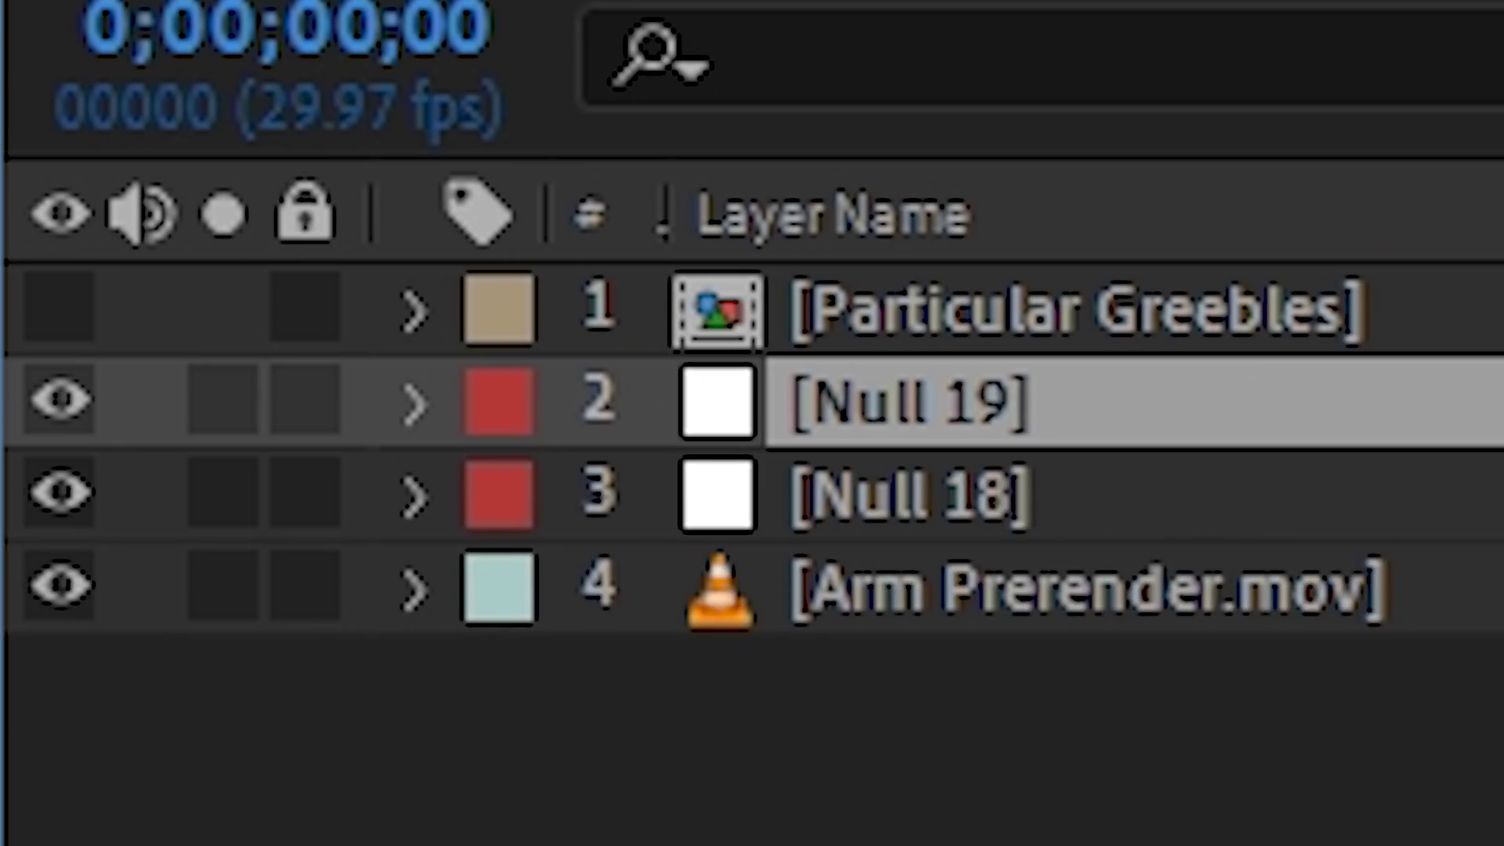
pyautogui.hotkey('ctrl', 'alt', 'shift', 'y')
pyautogui.hotkey('ctrl', 'alt', 'shift', 'y')
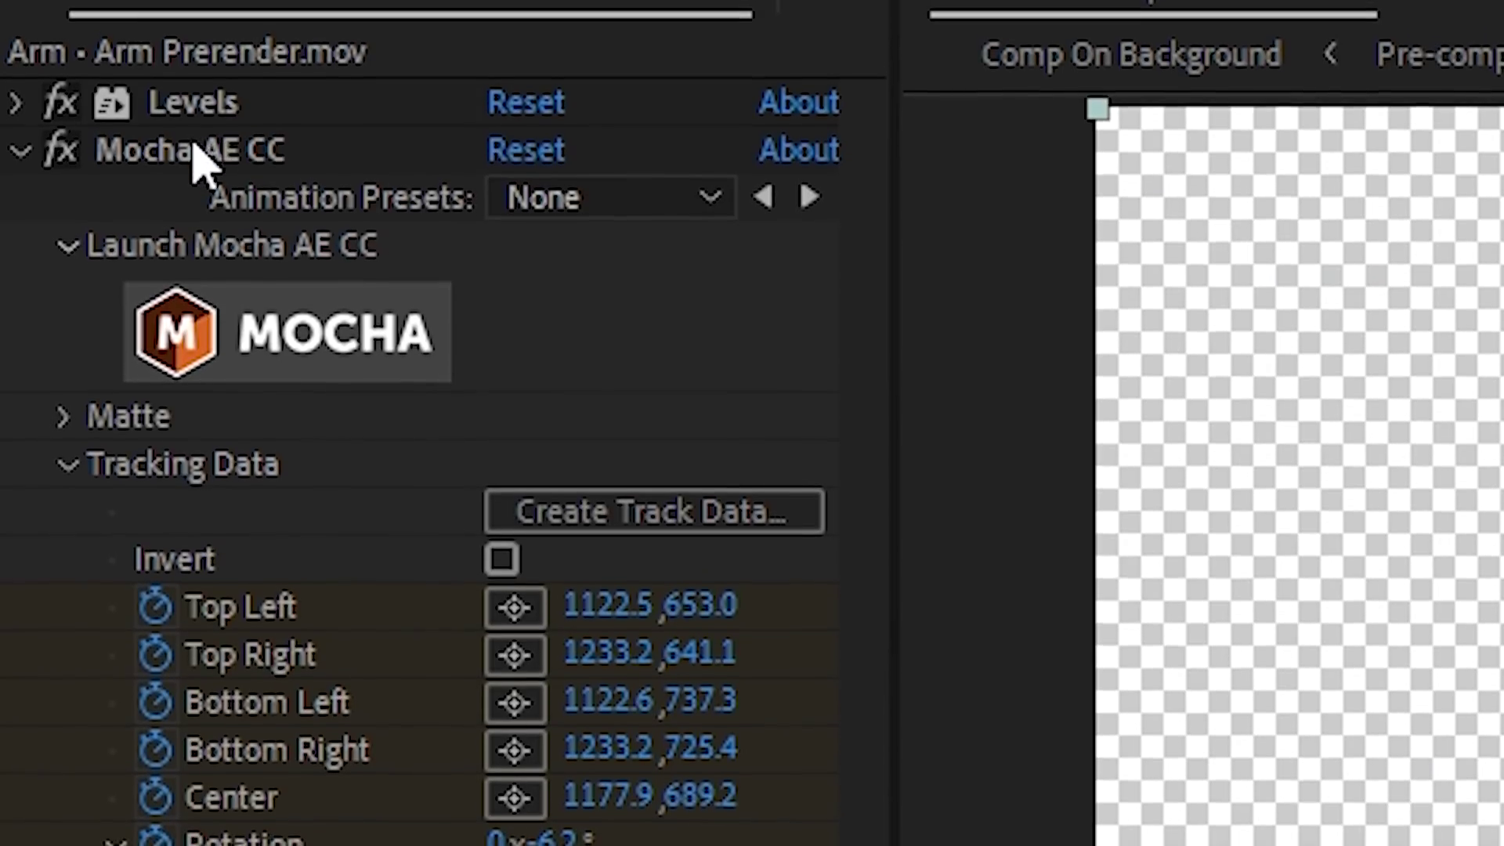
# Step: Export the first Mocha track layer's Transform data to a null
pyautogui.click(194, 149)
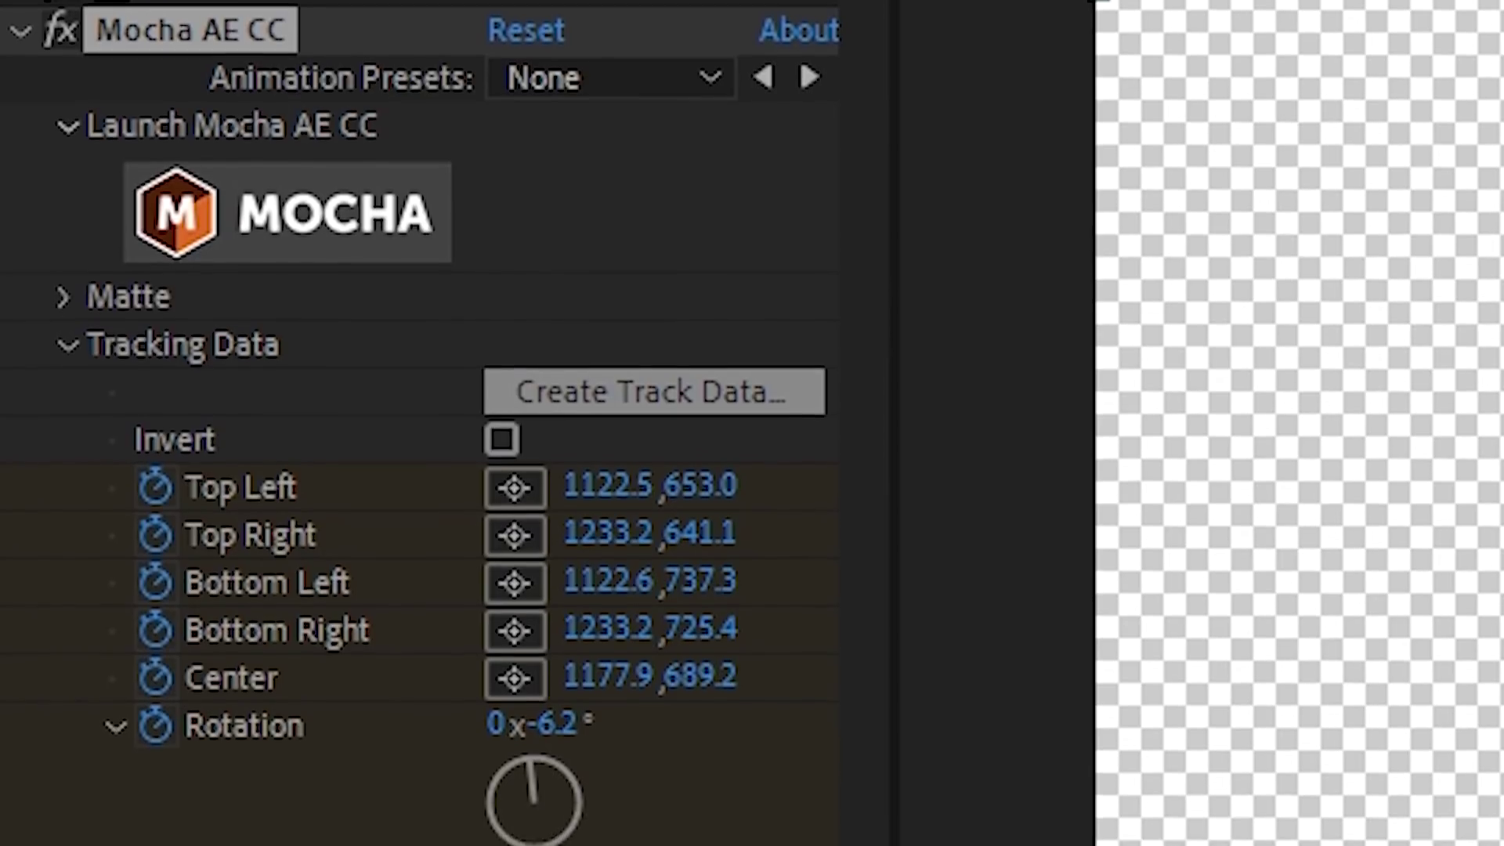
pyautogui.click(654, 405)
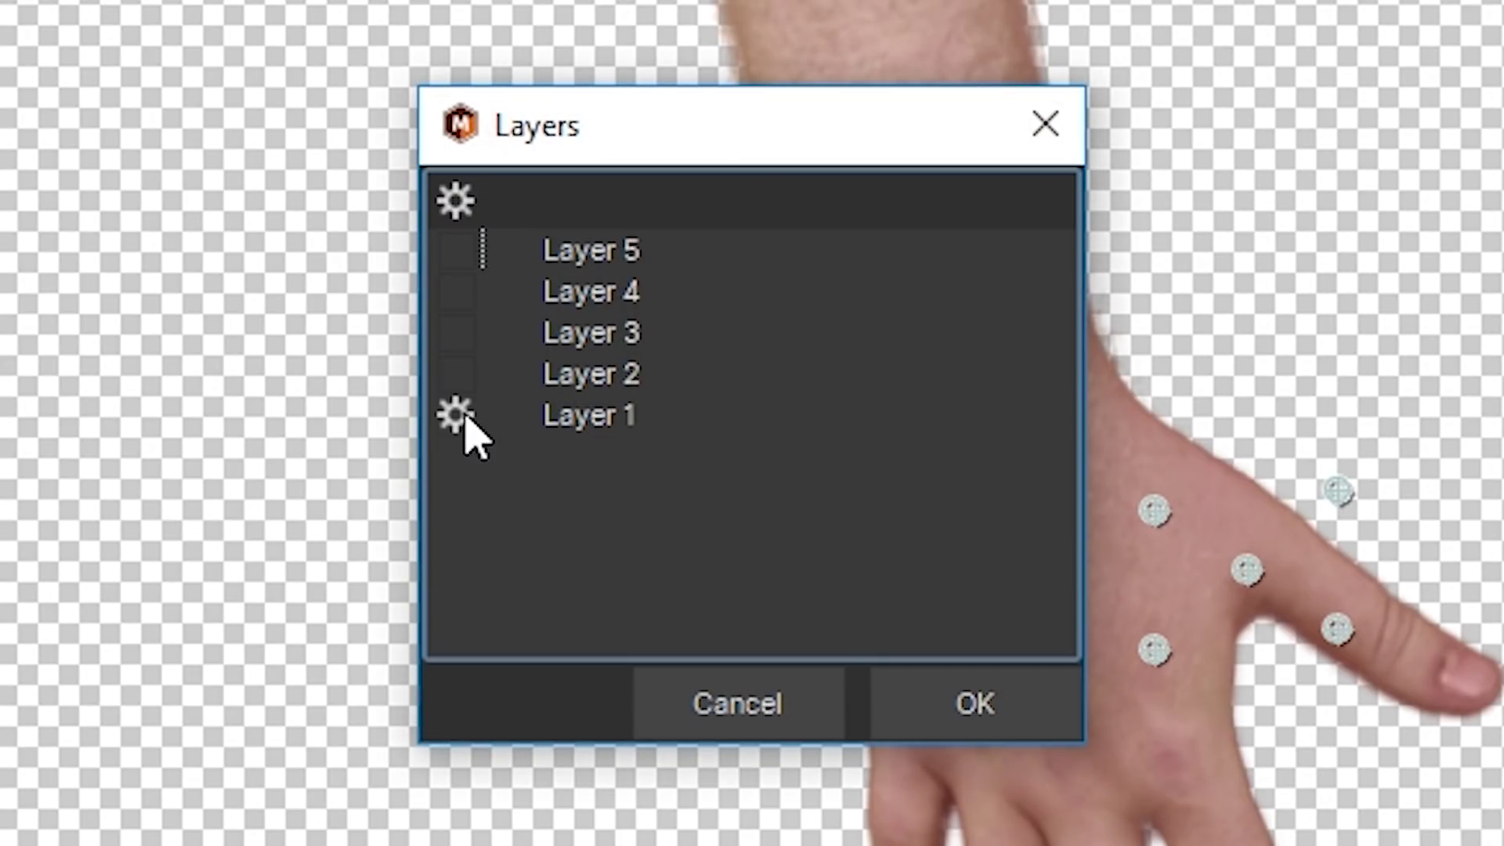
pyautogui.click(1031, 717)
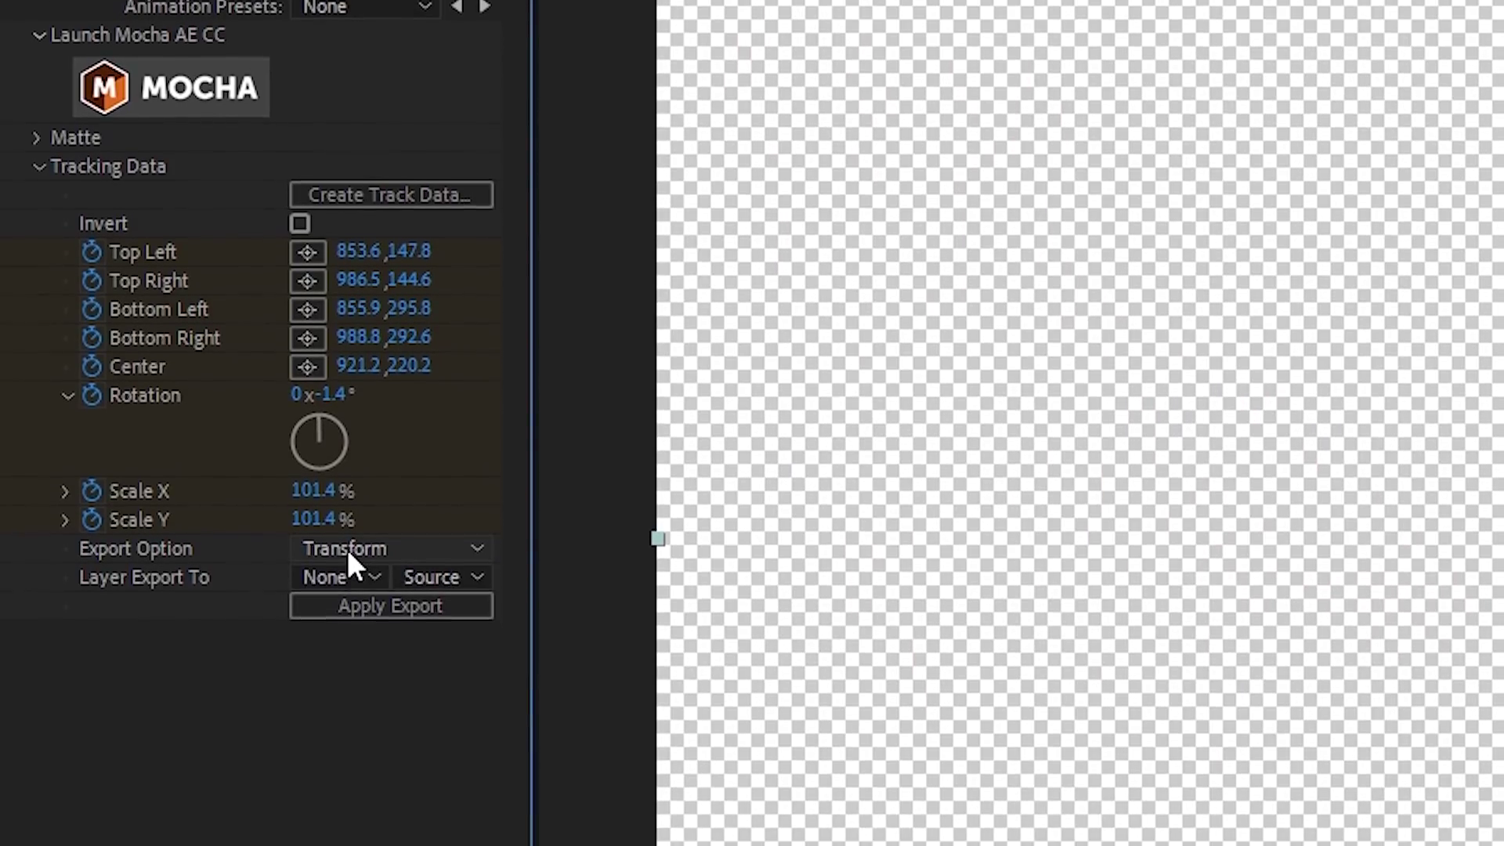
pyautogui.click(345, 589)
pyautogui.click(373, 644)
pyautogui.click(325, 557)
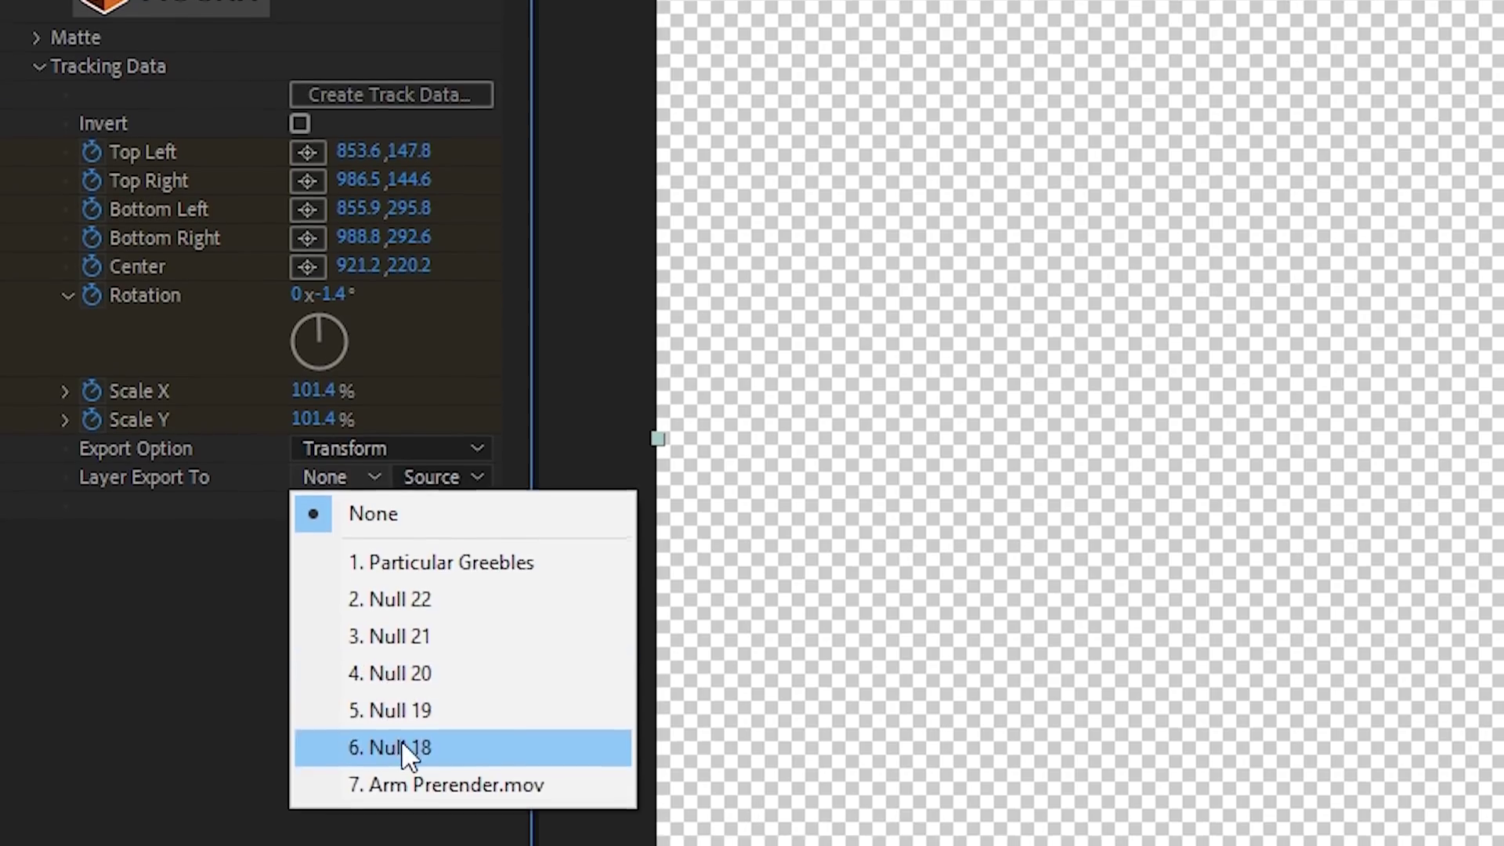
pyautogui.click(401, 748)
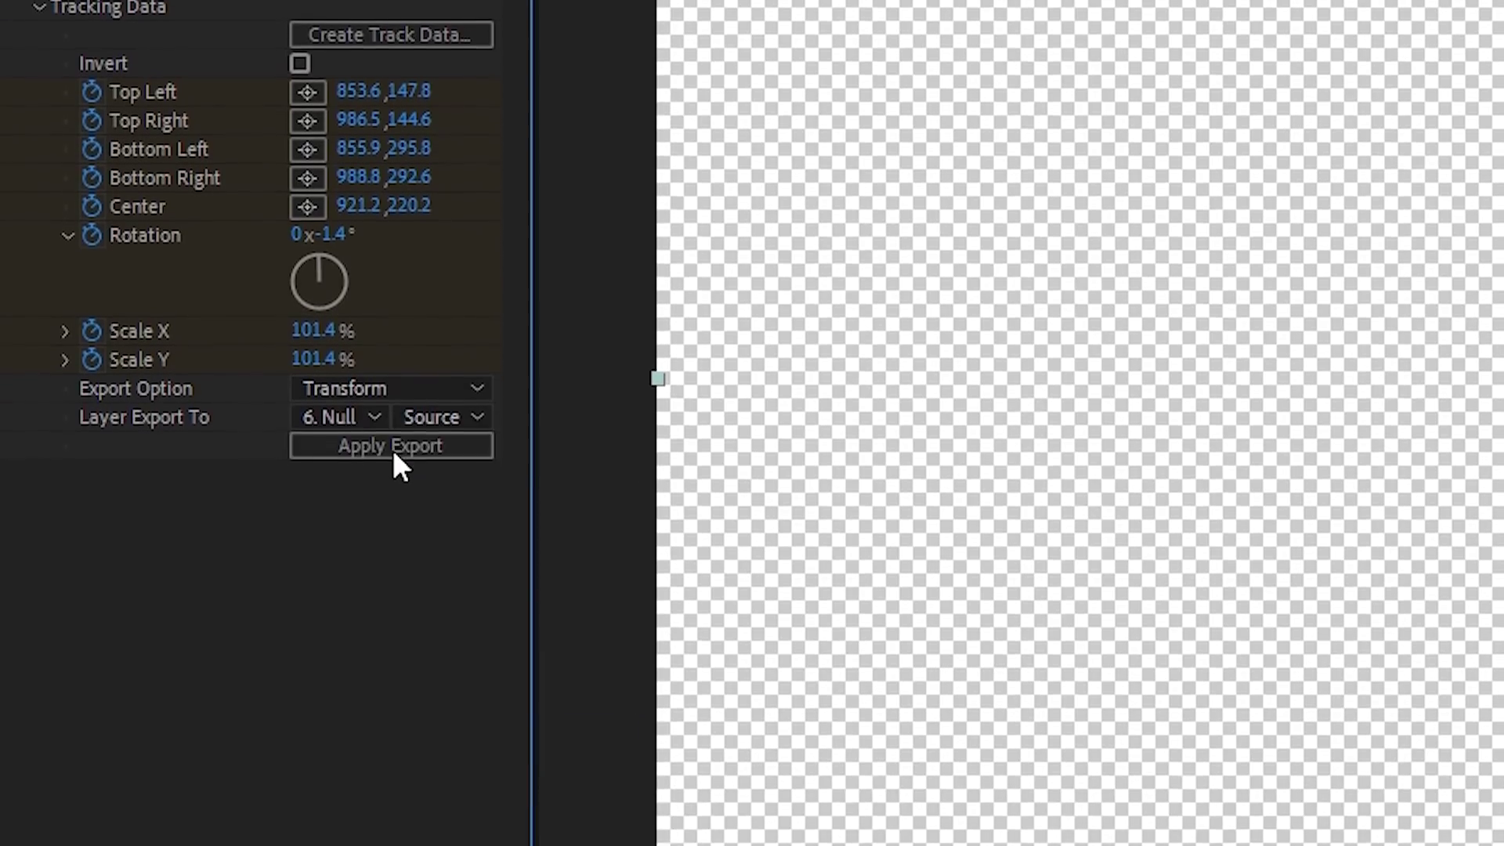
pyautogui.click(395, 513)
# Step: Export the remaining track layers' Transform data to other nulls and scrub to verify
pyautogui.click(835, 496)
pyautogui.click(163, 392)
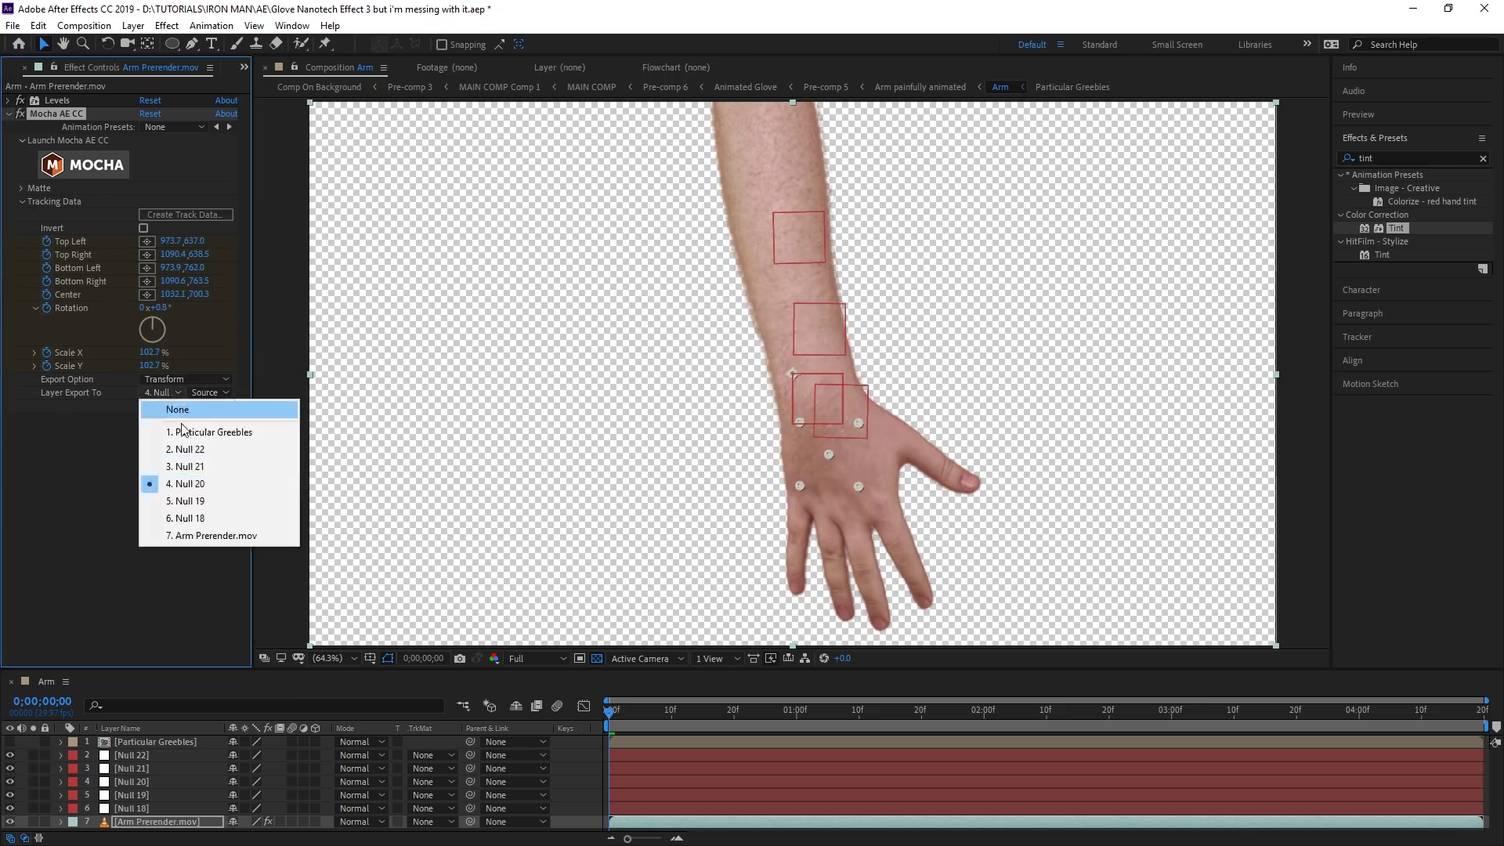
pyautogui.click(174, 427)
pyautogui.click(163, 392)
pyautogui.click(174, 414)
pyautogui.moveTo(609, 711); pyautogui.dragTo(776, 730)
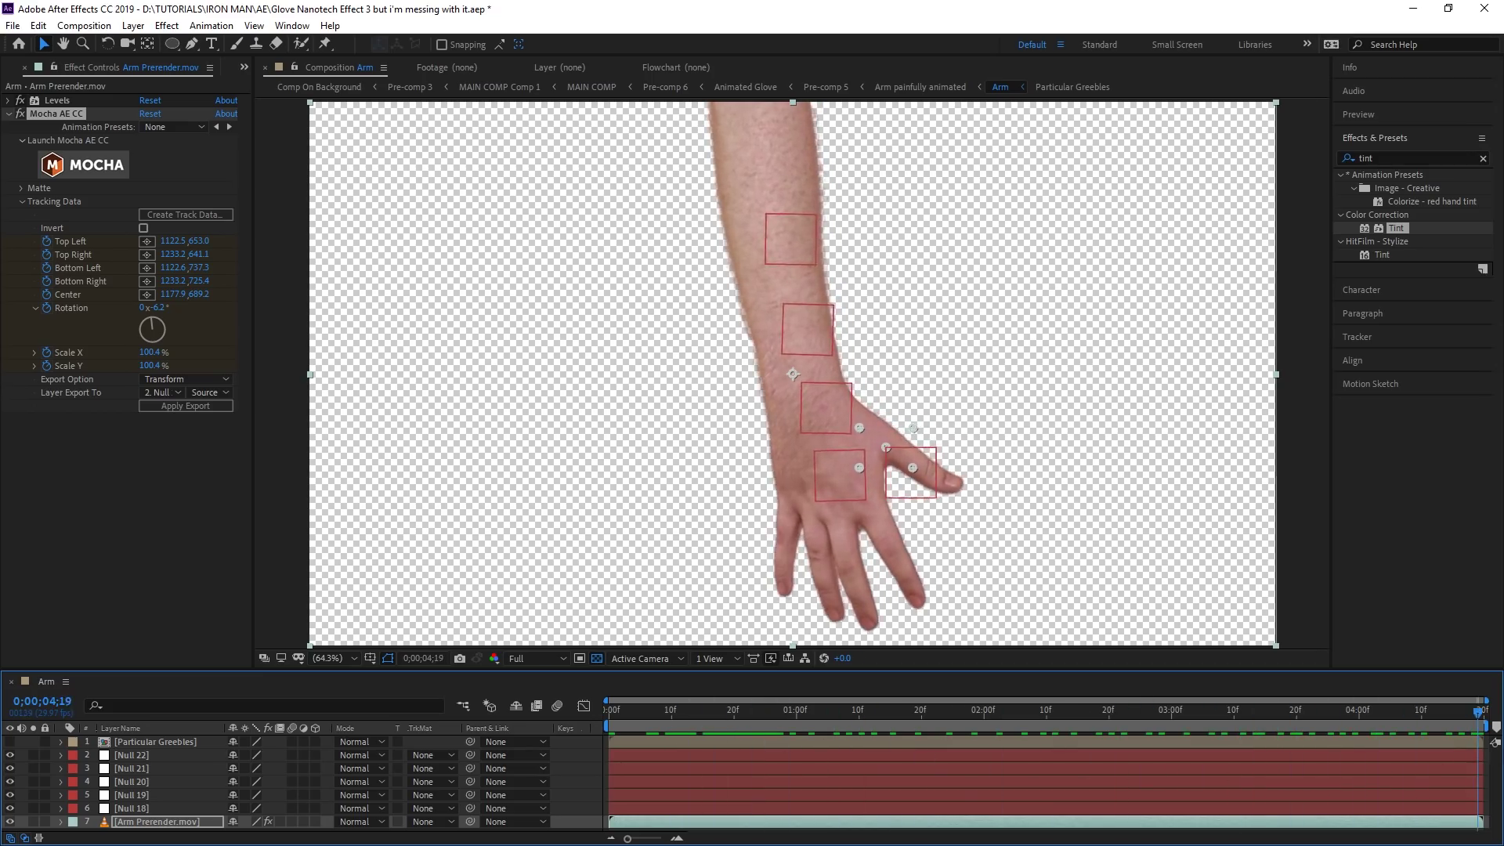
# Step: Apply Solid Composite to the Particular Greebles layer at a frame full of greebles
pyautogui.click(669, 740)
pyautogui.press('Home')
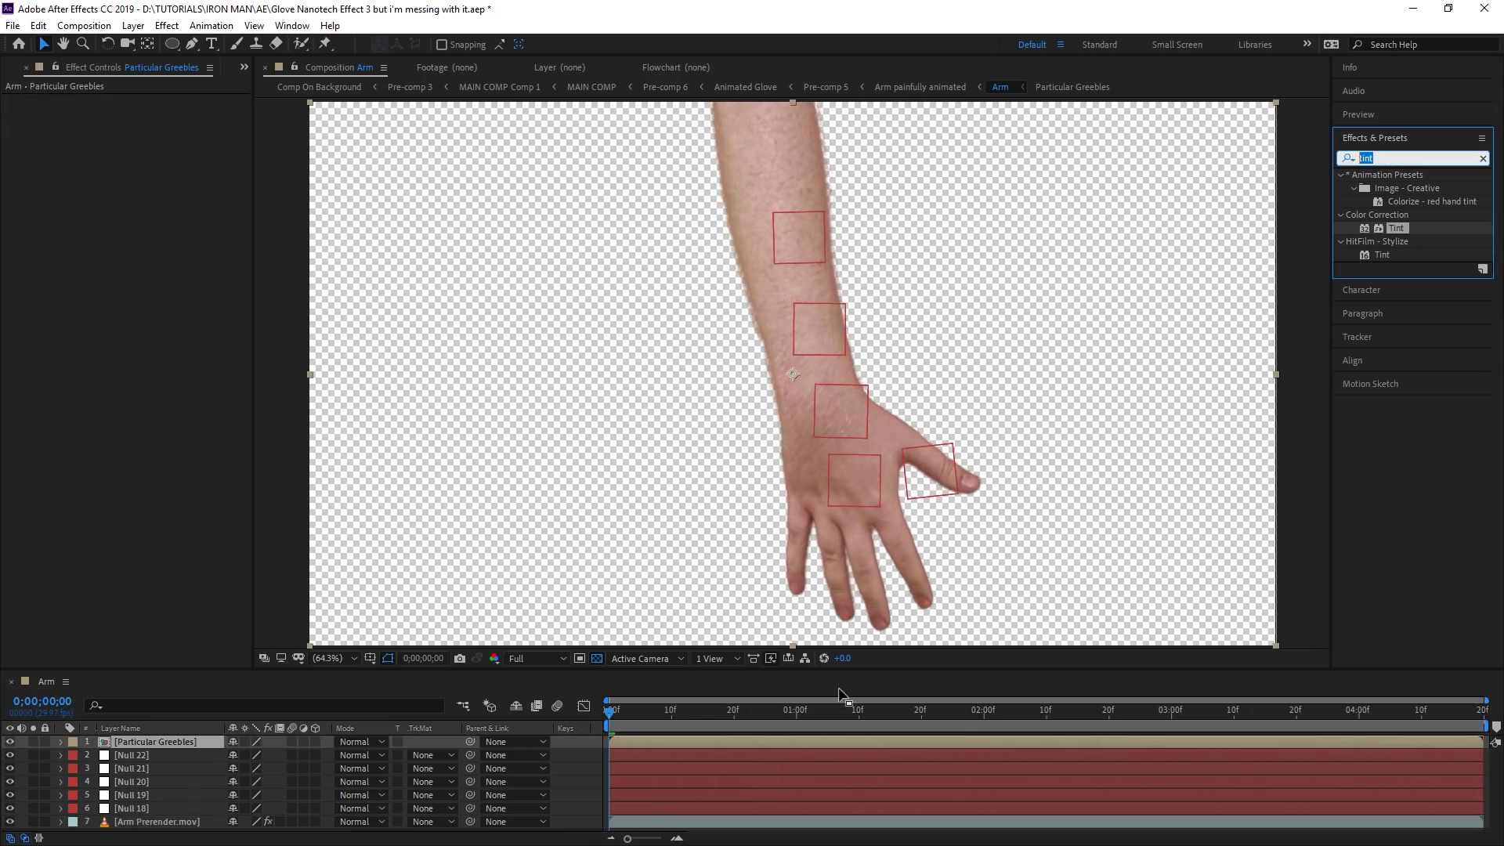
pyautogui.moveTo(711, 729); pyautogui.dragTo(840, 722)
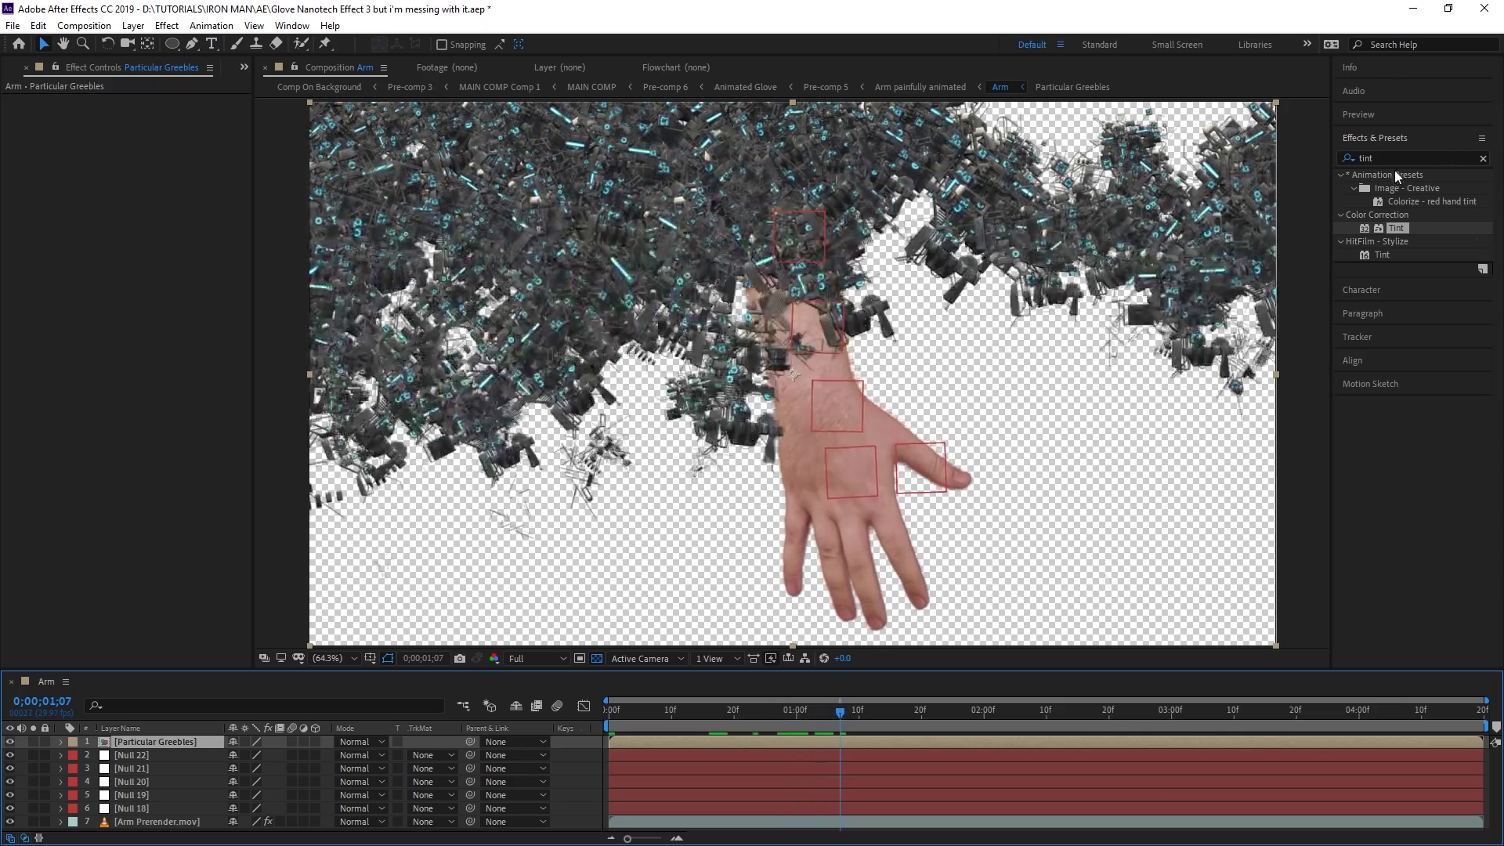
pyautogui.write('solid c')
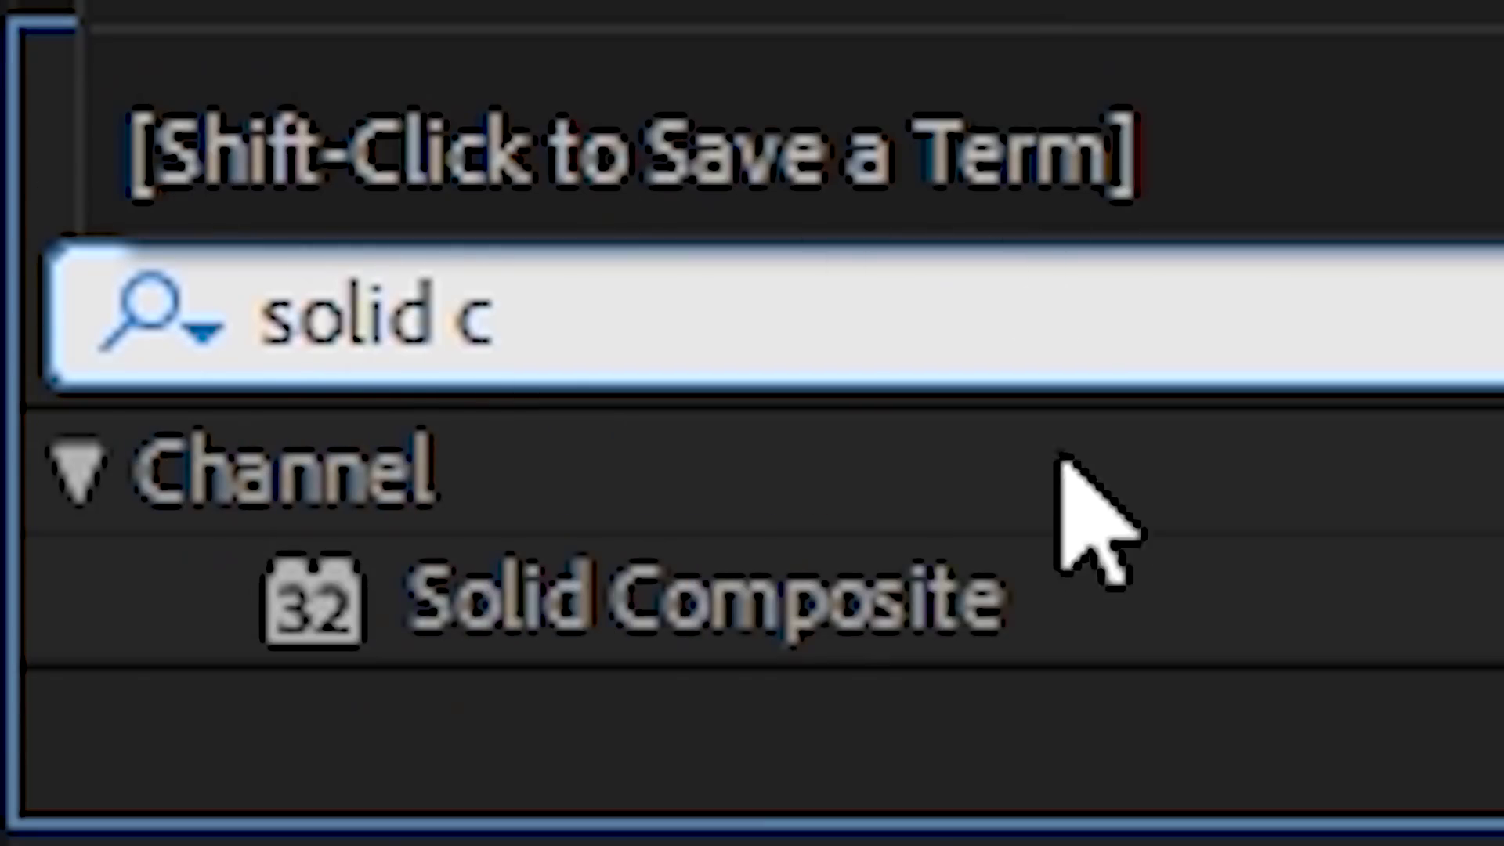
pyautogui.press('BackSpace')
pyautogui.press('BackSpace')
pyautogui.doubleClick(705, 599)
# Step: Place Puppet pins at the tracking box corners, then delete Solid Composite
pyautogui.scroll(6, 748, 330)
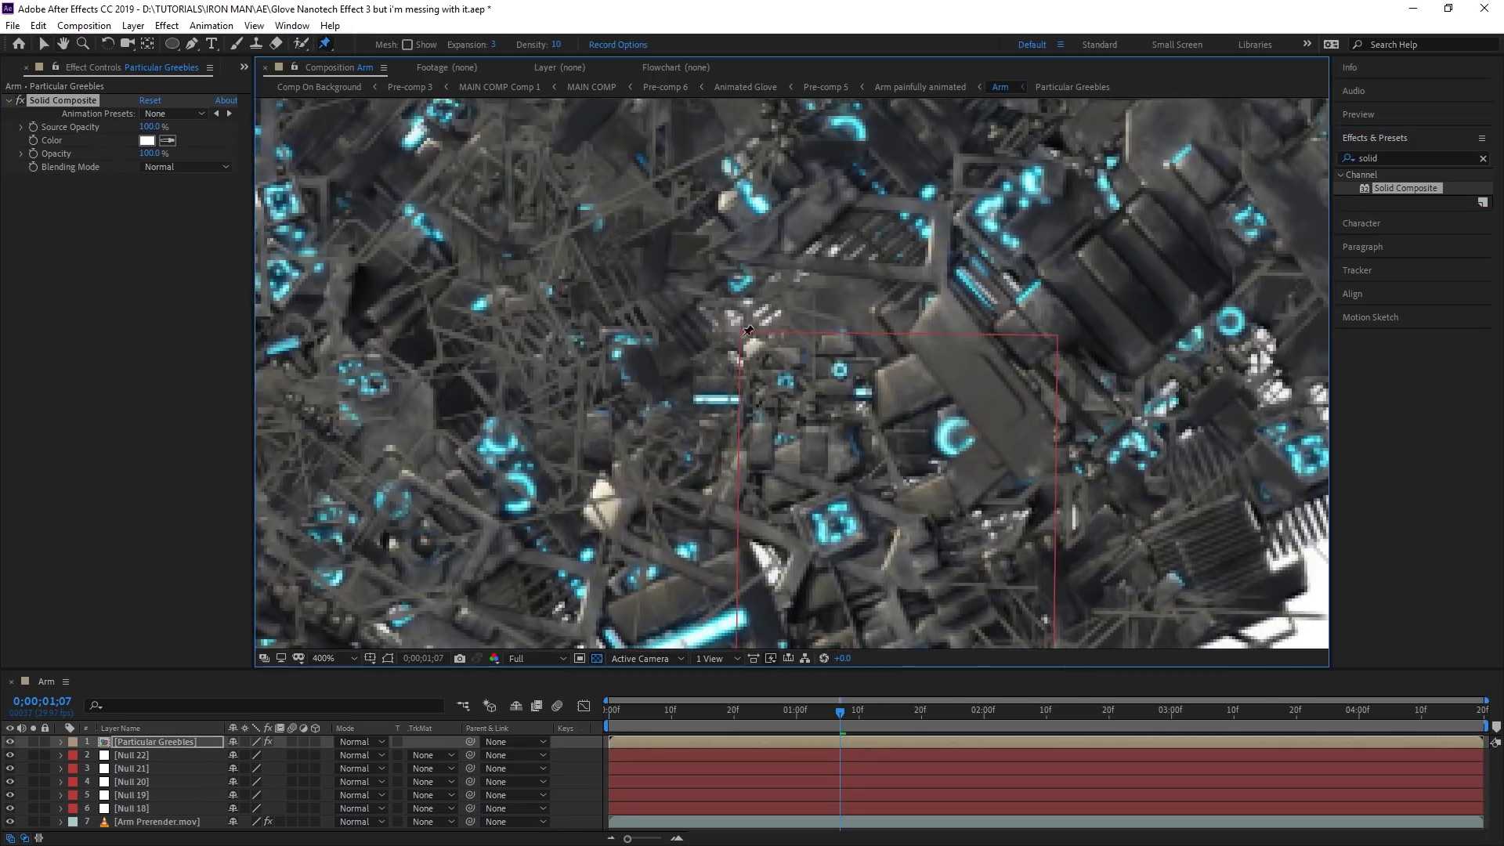
pyautogui.click(748, 329)
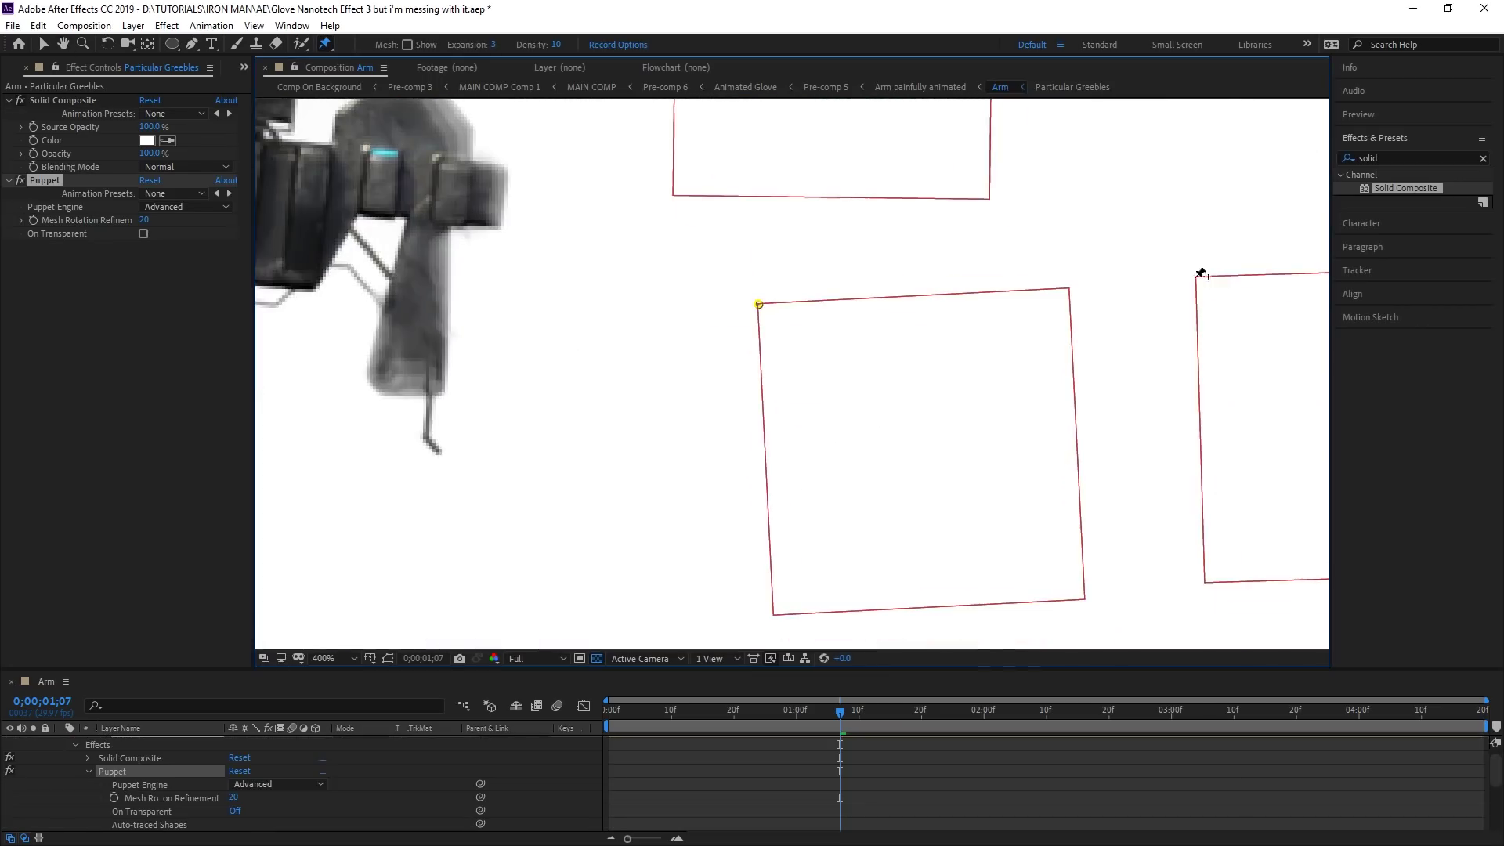
pyautogui.scroll(-6, 1201, 274)
pyautogui.click(63, 101)
pyautogui.click(43, 86)
pyautogui.click(57, 108)
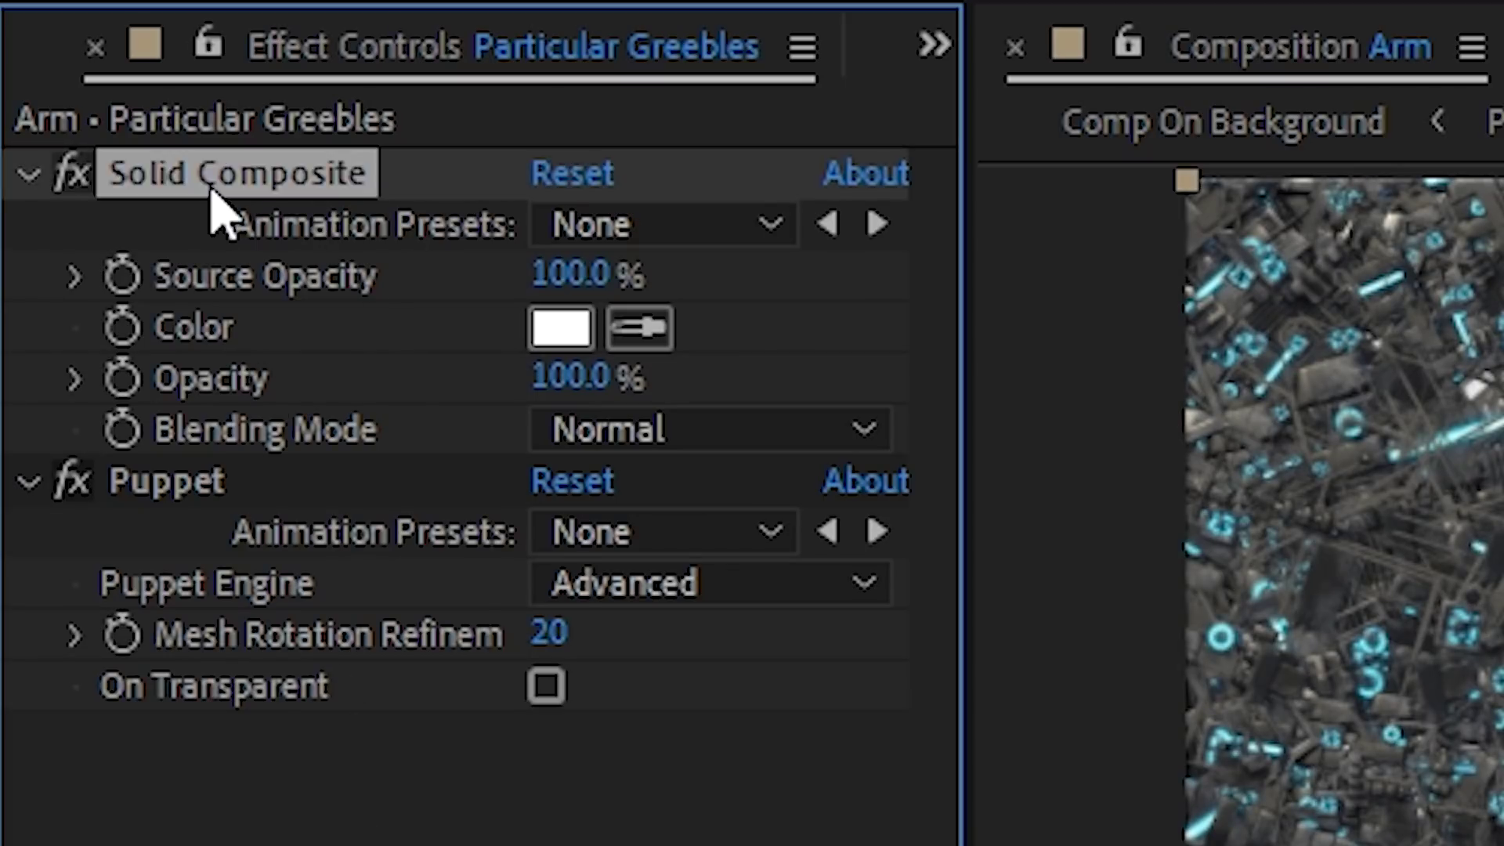
pyautogui.press('Delete')
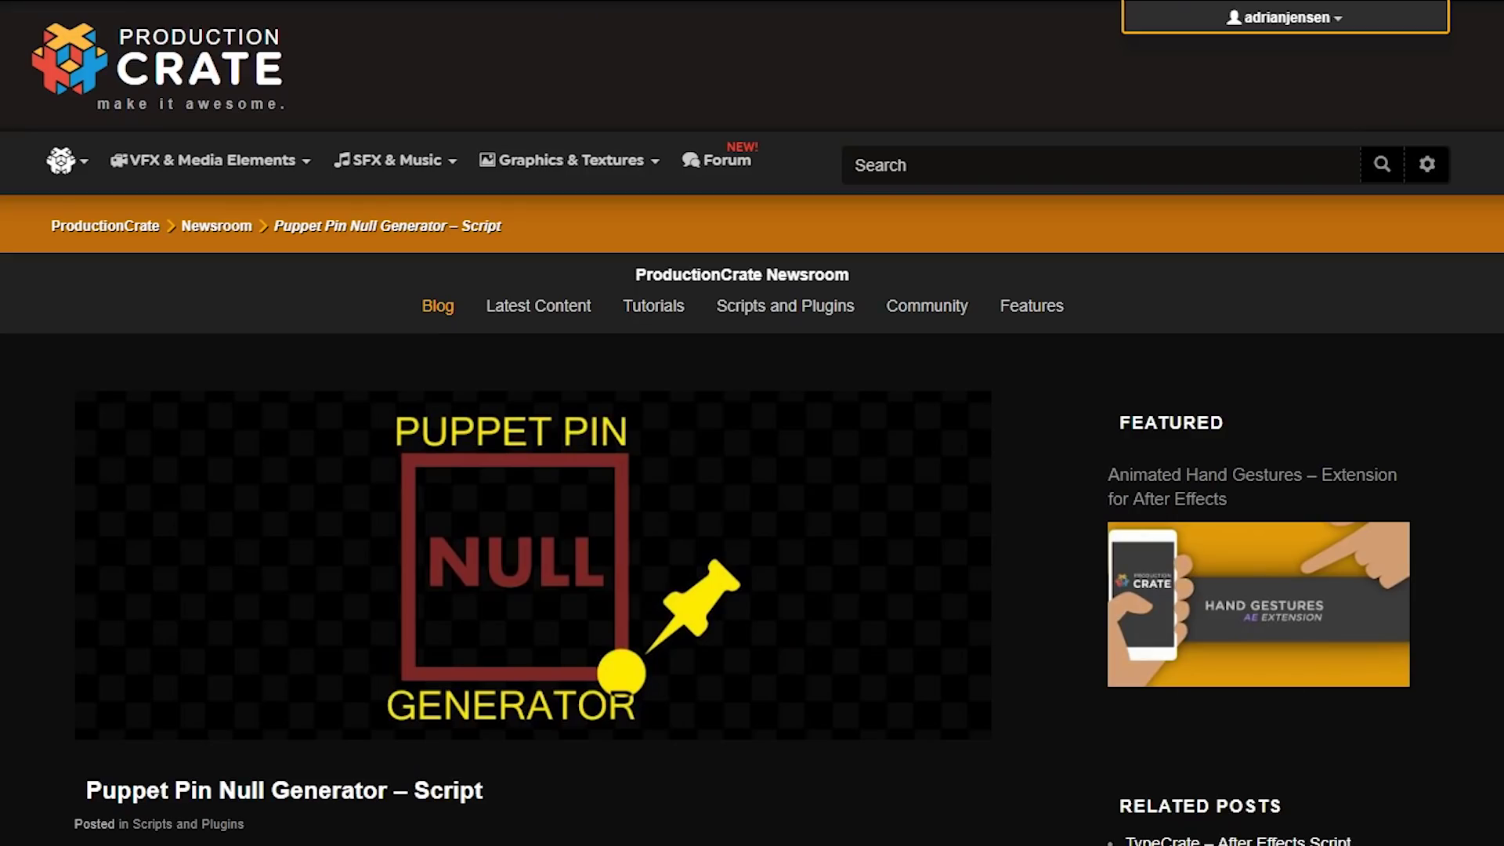
# Step: Scroll the Puppet Pin Null Generator article down to its download link
pyautogui.scroll(-5, 752, 423)
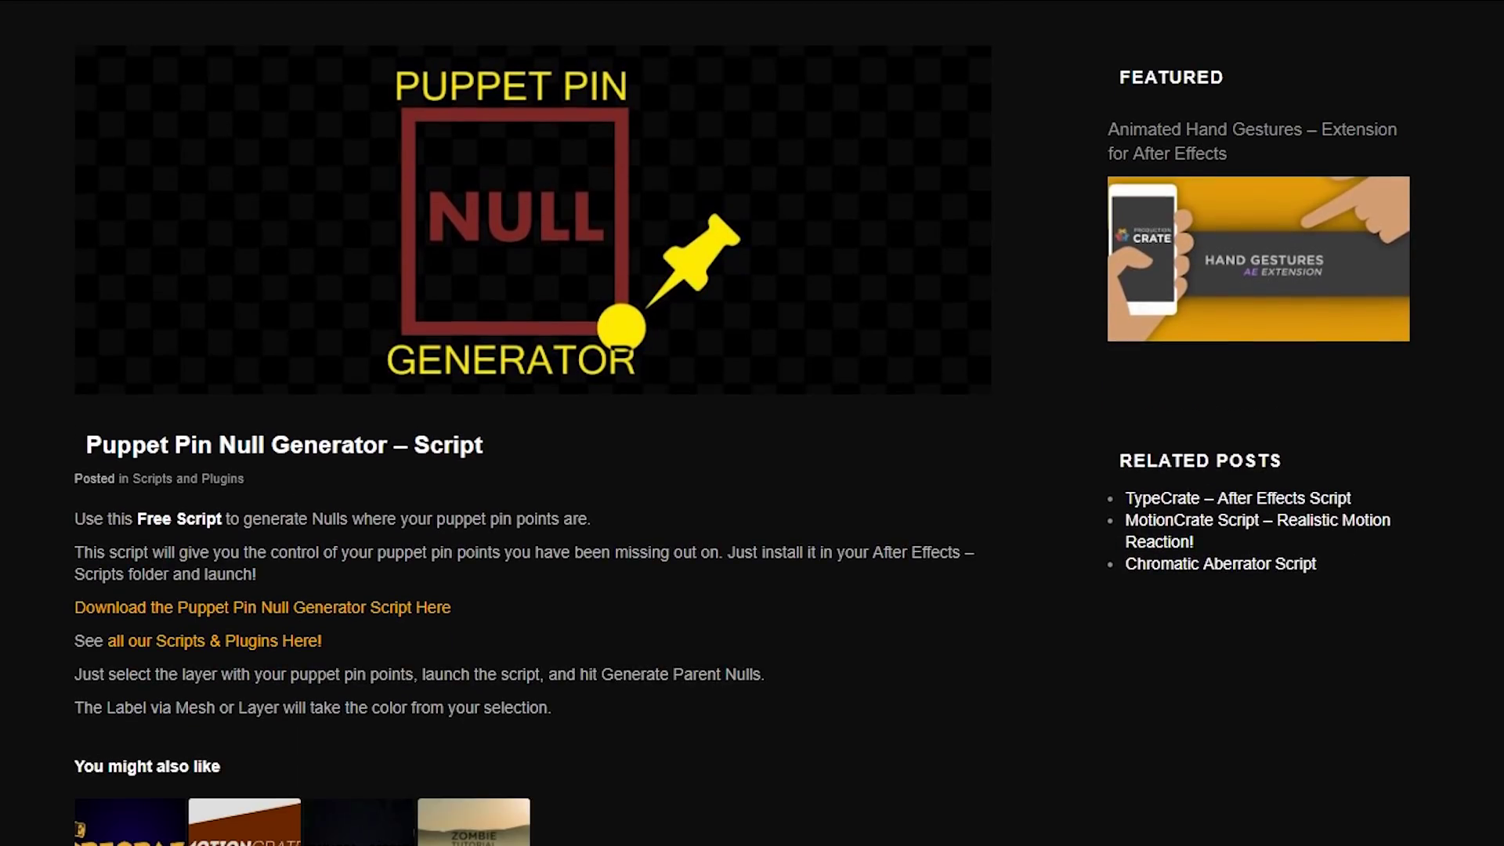
pyautogui.scroll(-2, 752, 423)
pyautogui.scroll(-2, 752, 423)
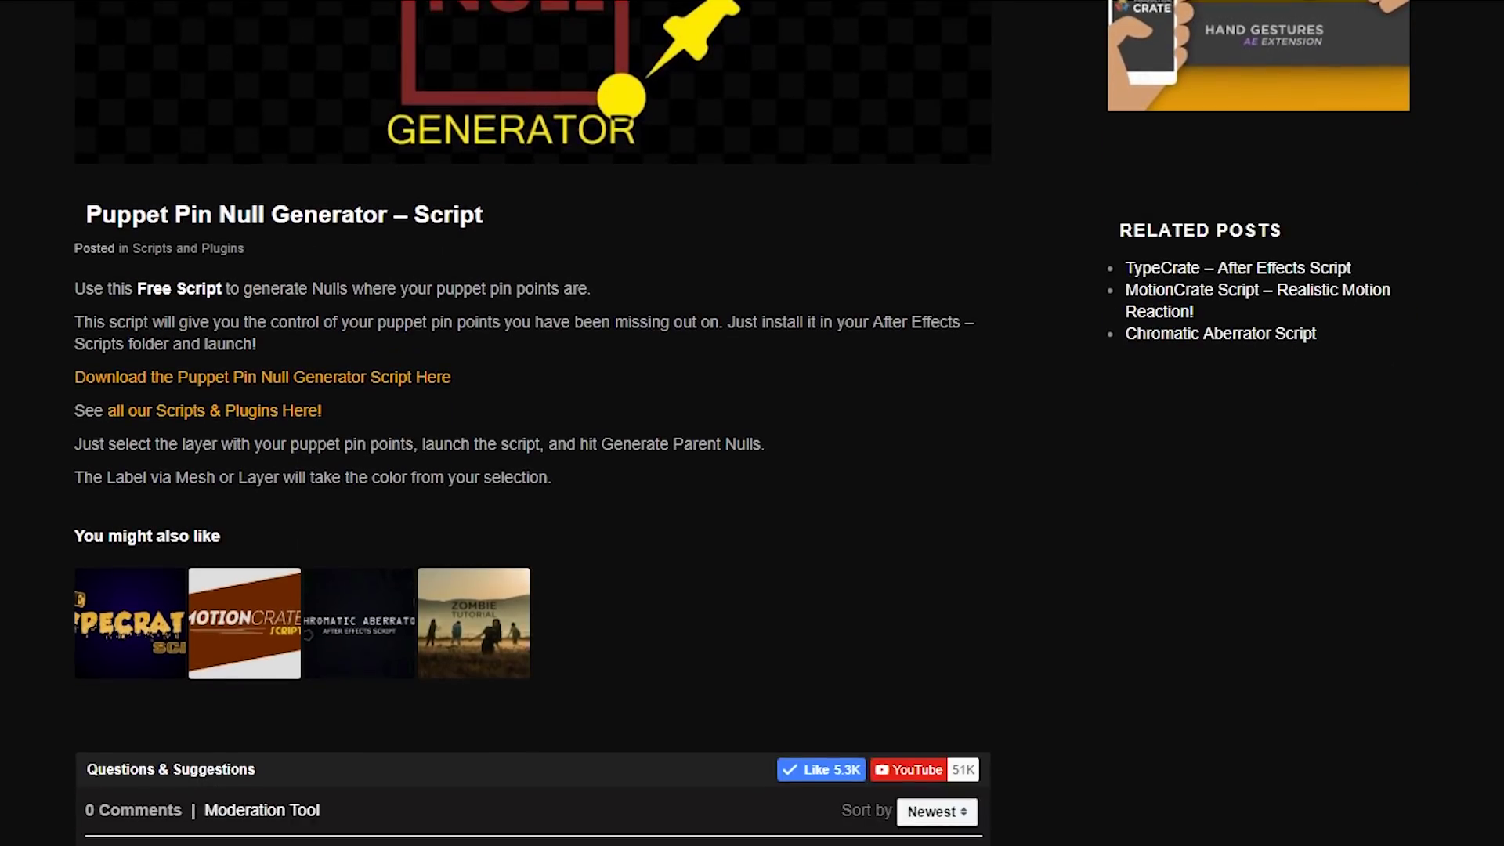
pyautogui.scroll(-1, 752, 423)
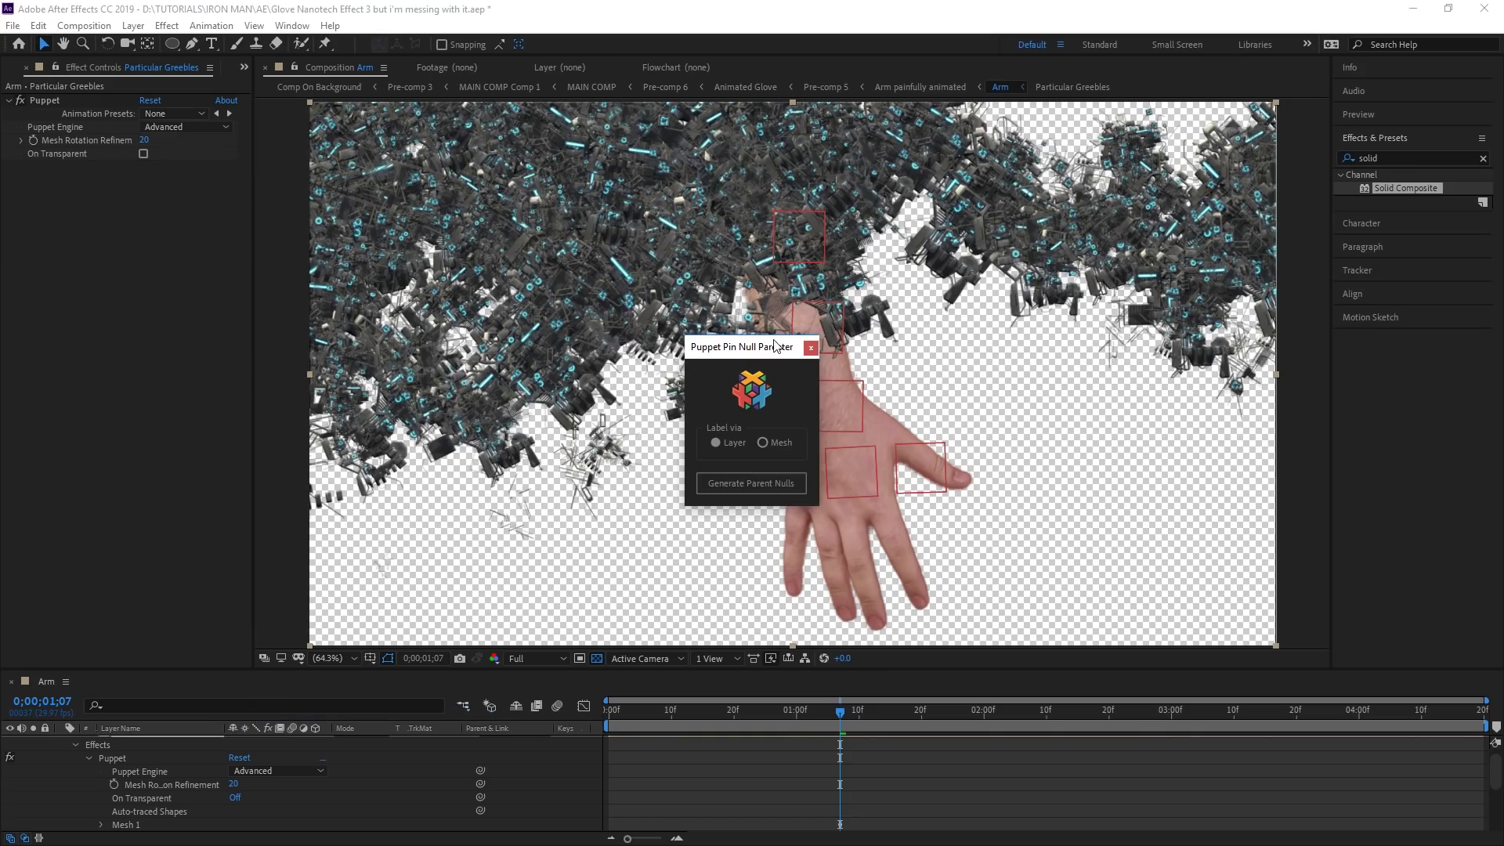
# Step: Generate puppet nulls and parent them to the Arm Top, Arm Mid, Wrist, Hand and Thumb tracks
pyautogui.moveTo(731, 355); pyautogui.dragTo(515, 256)
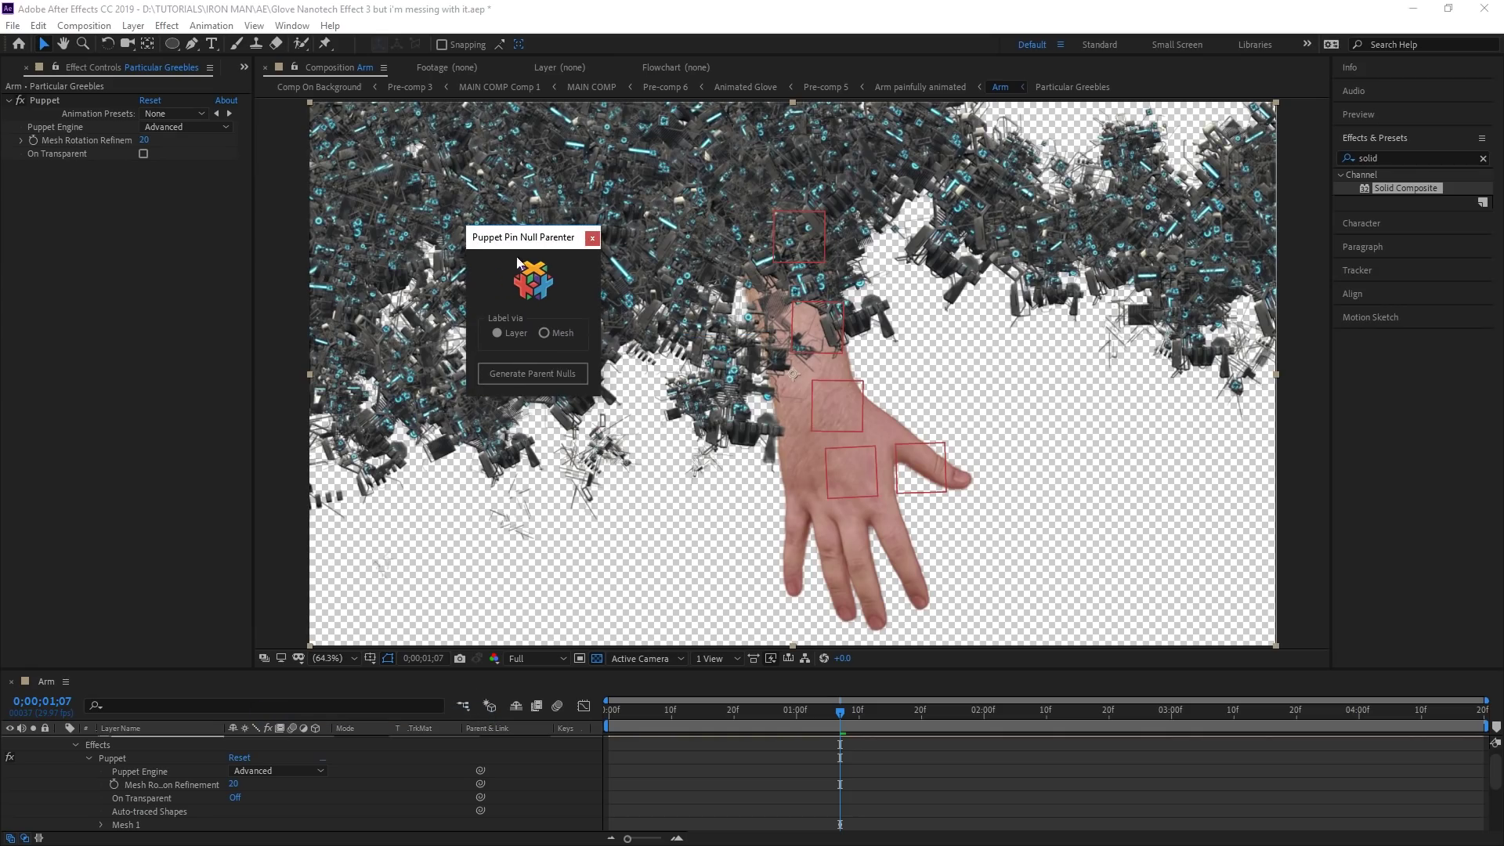
pyautogui.click(566, 374)
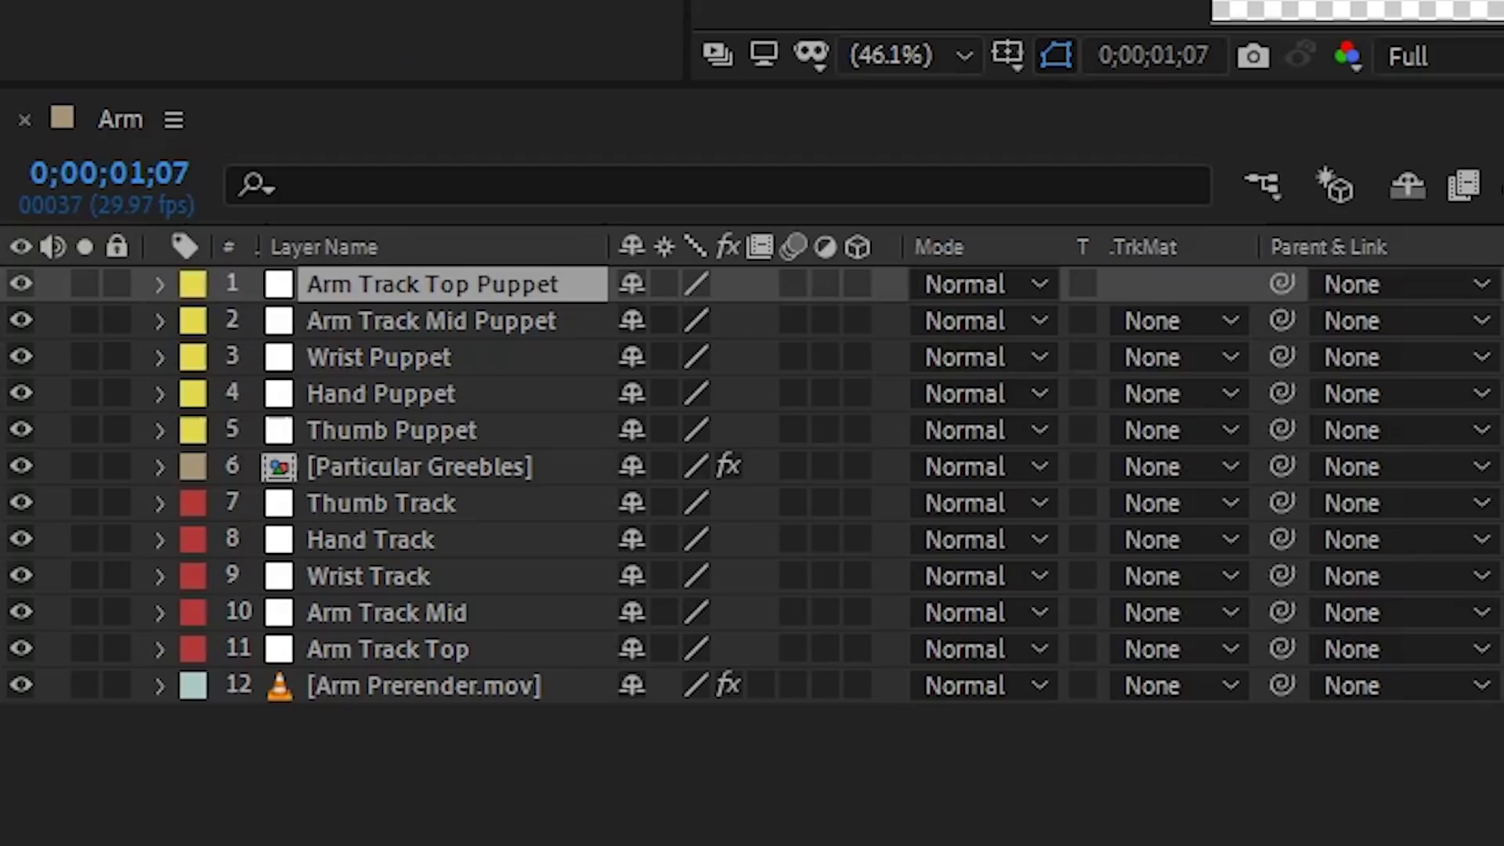
pyautogui.moveTo(1281, 283); pyautogui.dragTo(606, 654)
pyautogui.moveTo(1281, 321); pyautogui.dragTo(579, 618)
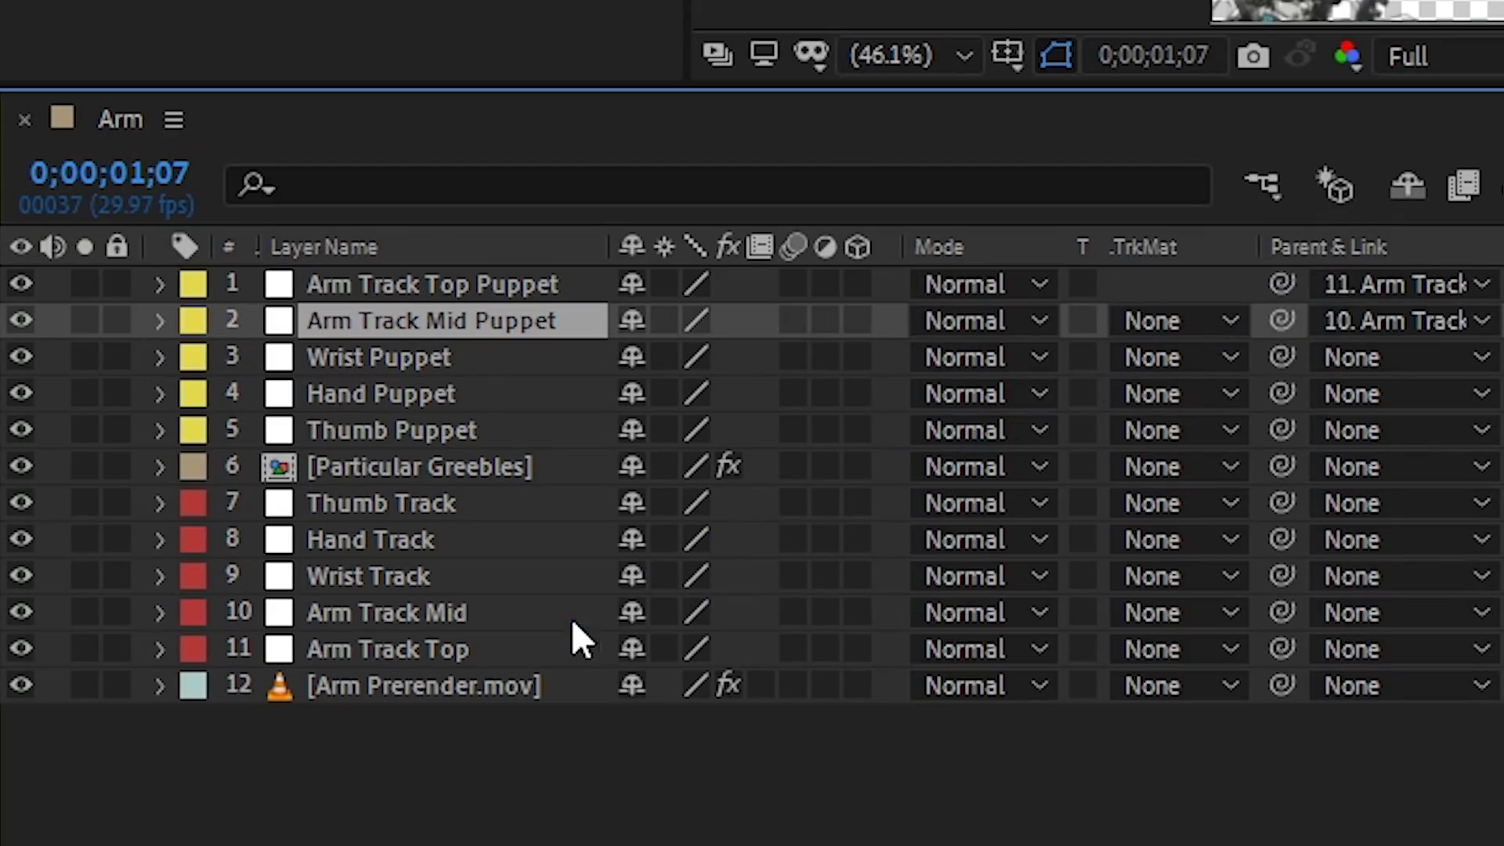
pyautogui.click(435, 364)
pyautogui.moveTo(1281, 357); pyautogui.dragTo(611, 577)
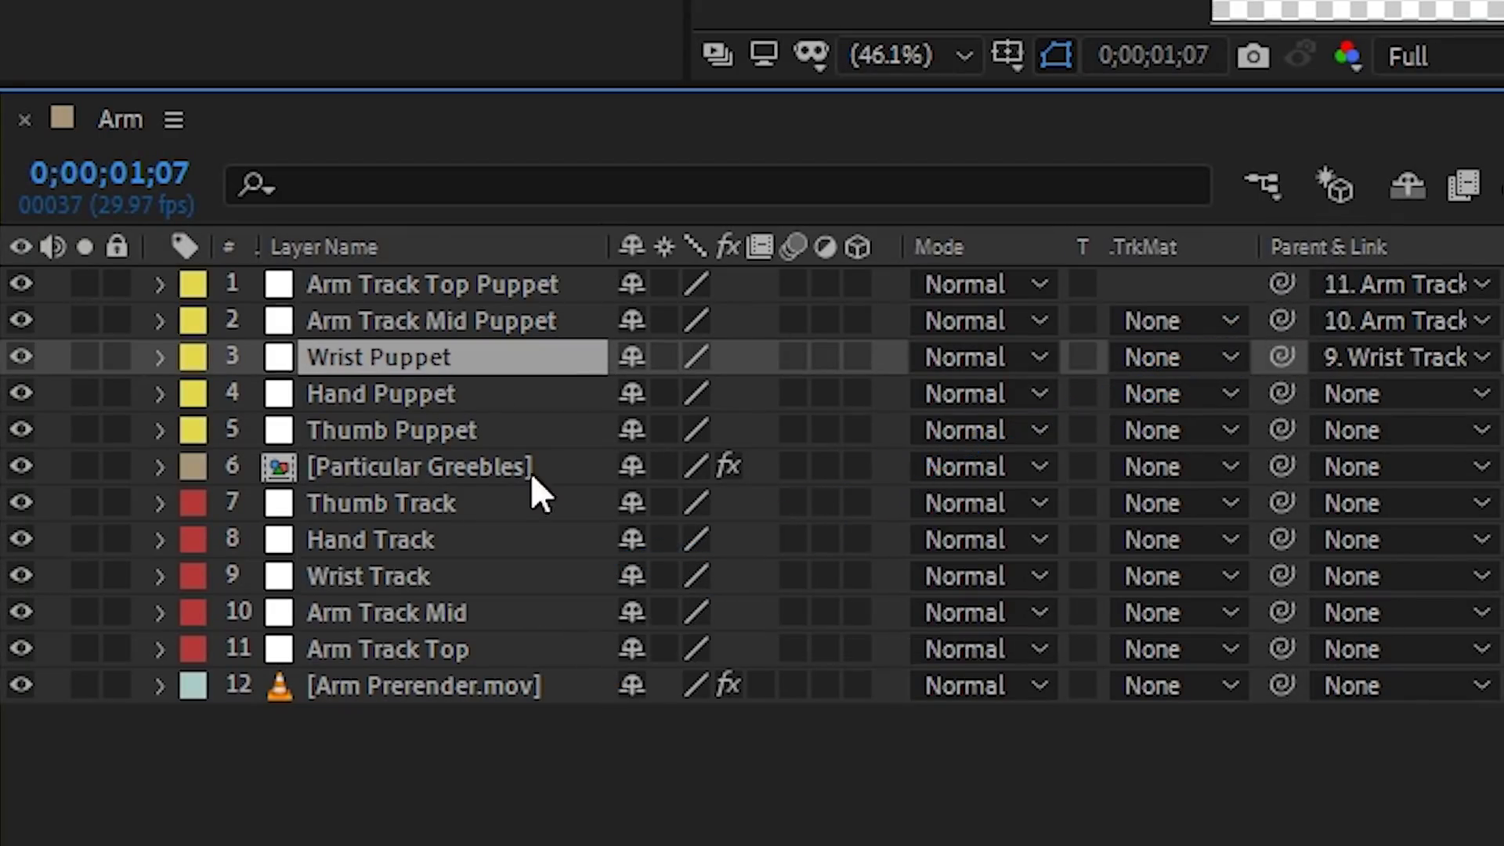
pyautogui.moveTo(1282, 393); pyautogui.dragTo(470, 540)
pyautogui.moveTo(1282, 430); pyautogui.dragTo(608, 503)
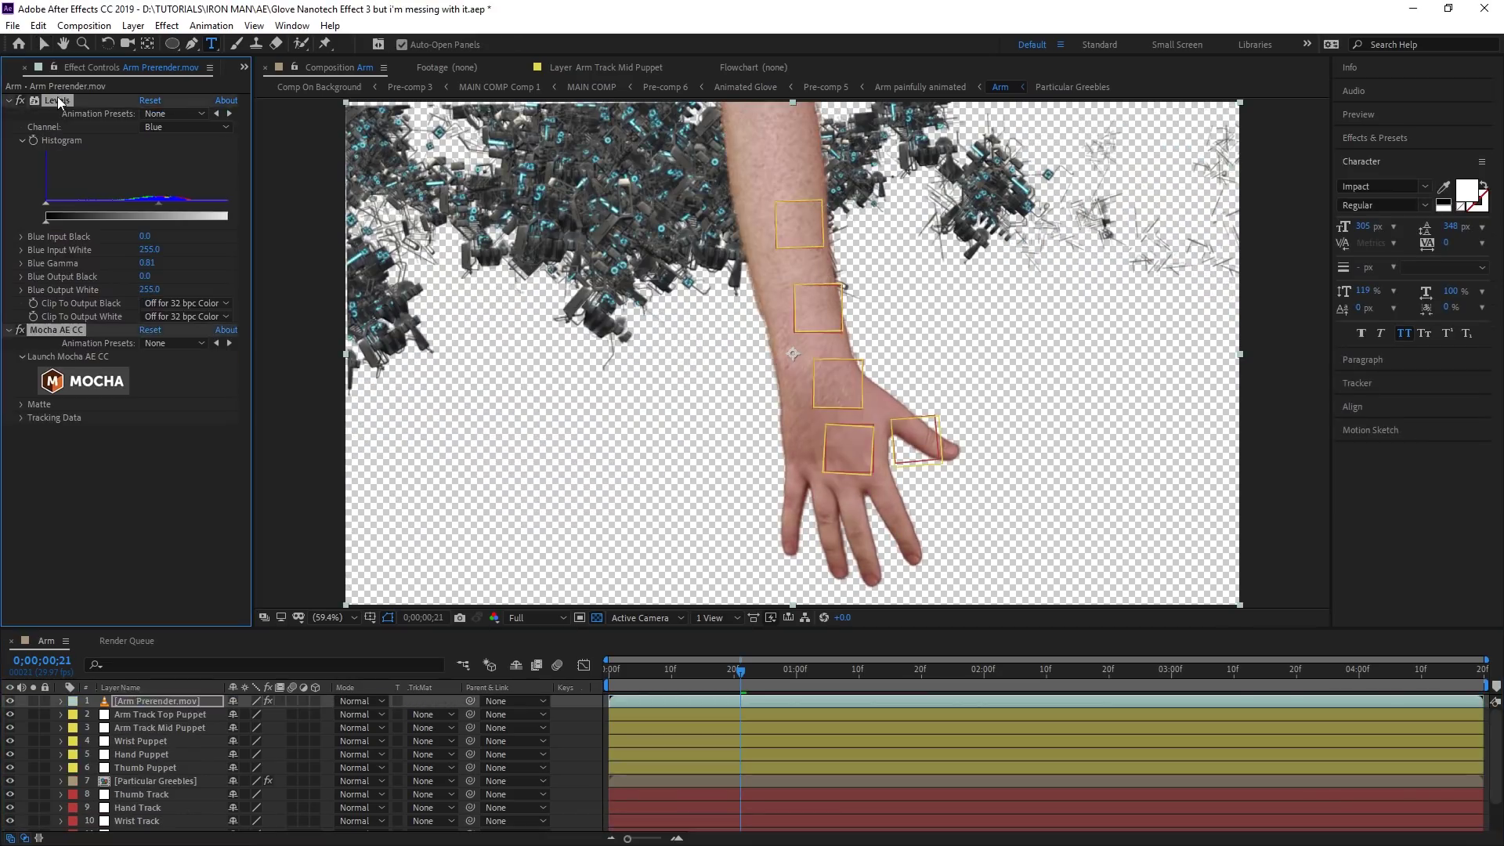
# Step: Add Simple Choker to the arm footage copy with Choke Matte at -19.60
pyautogui.write('simple')
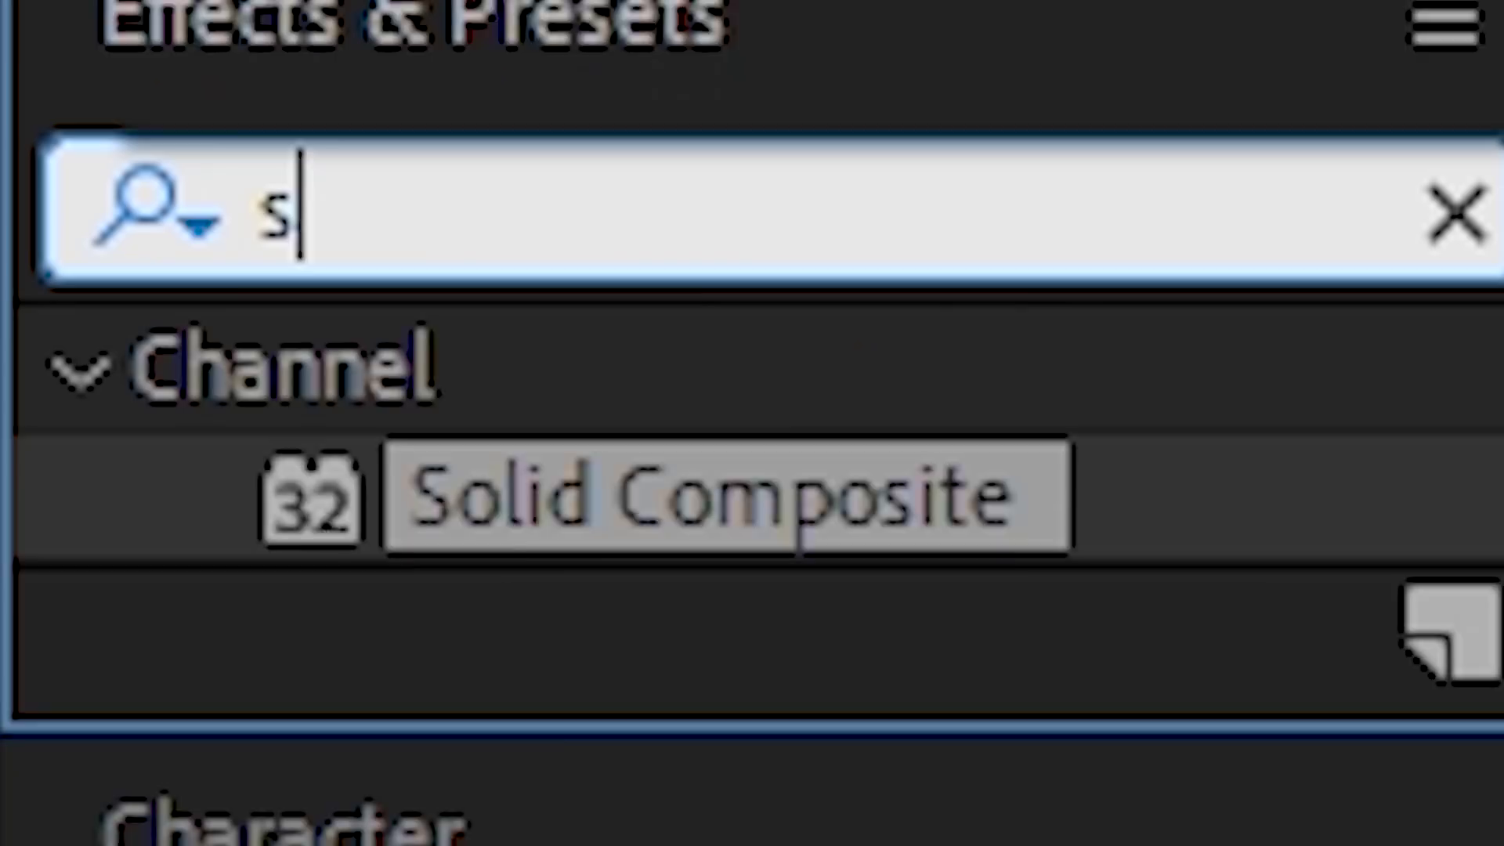
pyautogui.moveTo(302, 779); pyautogui.dragTo(501, 603)
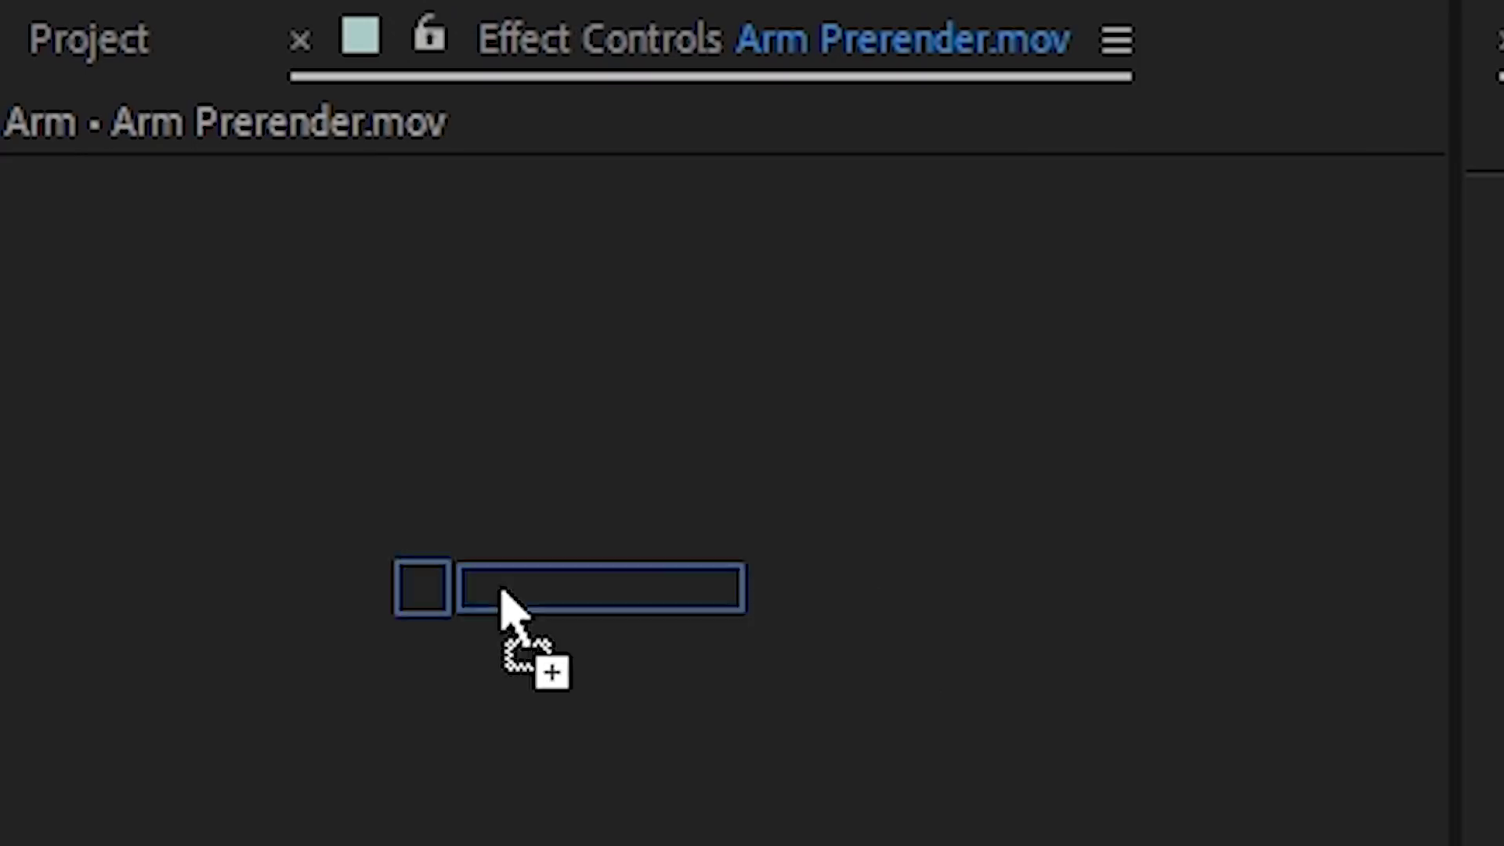
pyautogui.moveTo(737, 458); pyautogui.dragTo(153, 458)
pyautogui.moveTo(815, 360); pyautogui.dragTo(500, 374)
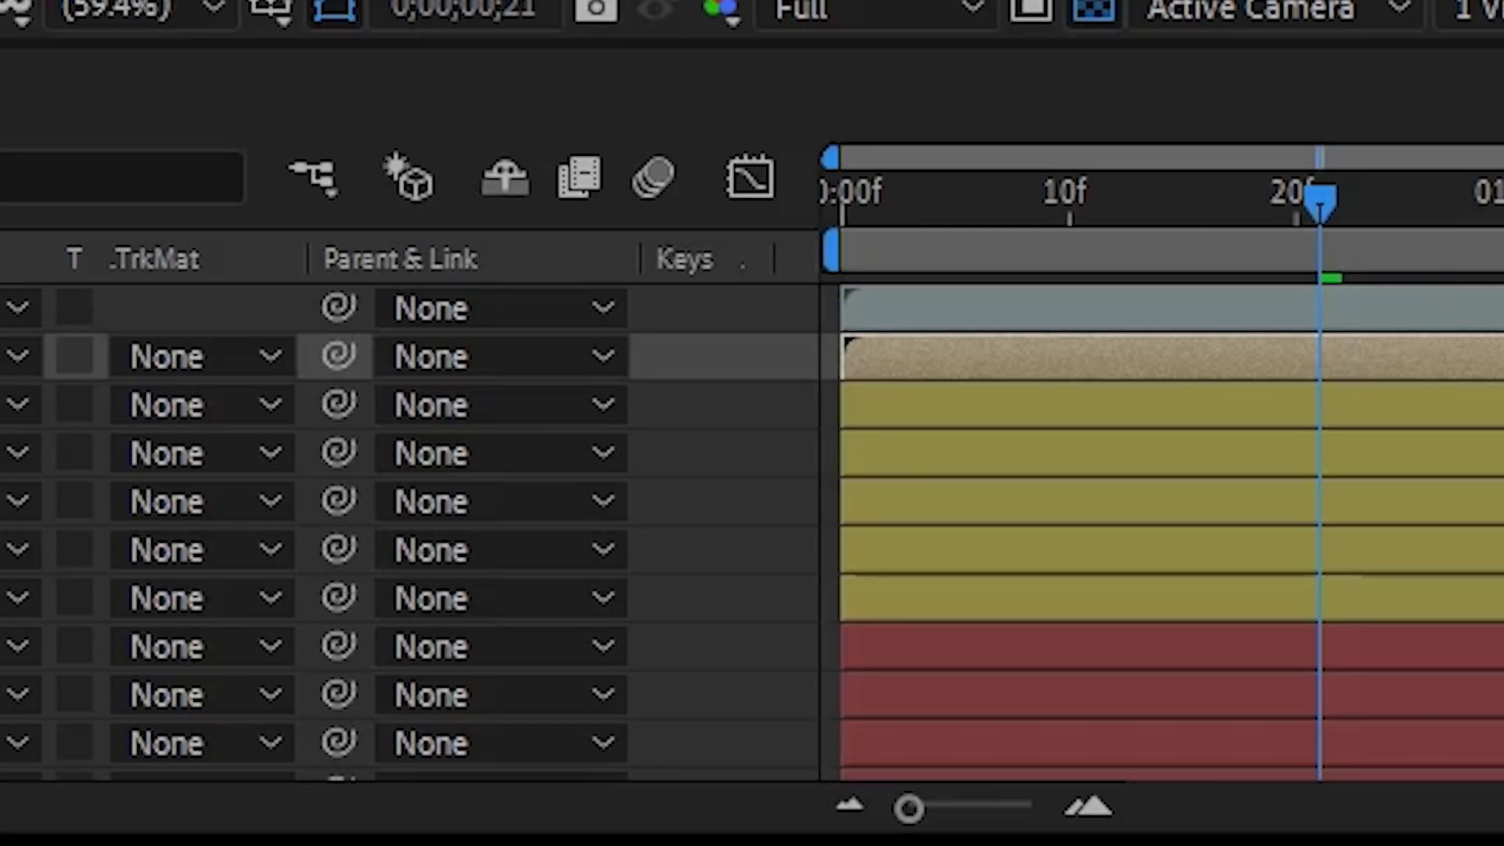
# Step: Set the Particular Greebles track matte to Alpha Matte and preview the masked result
pyautogui.click(210, 389)
pyautogui.click(282, 510)
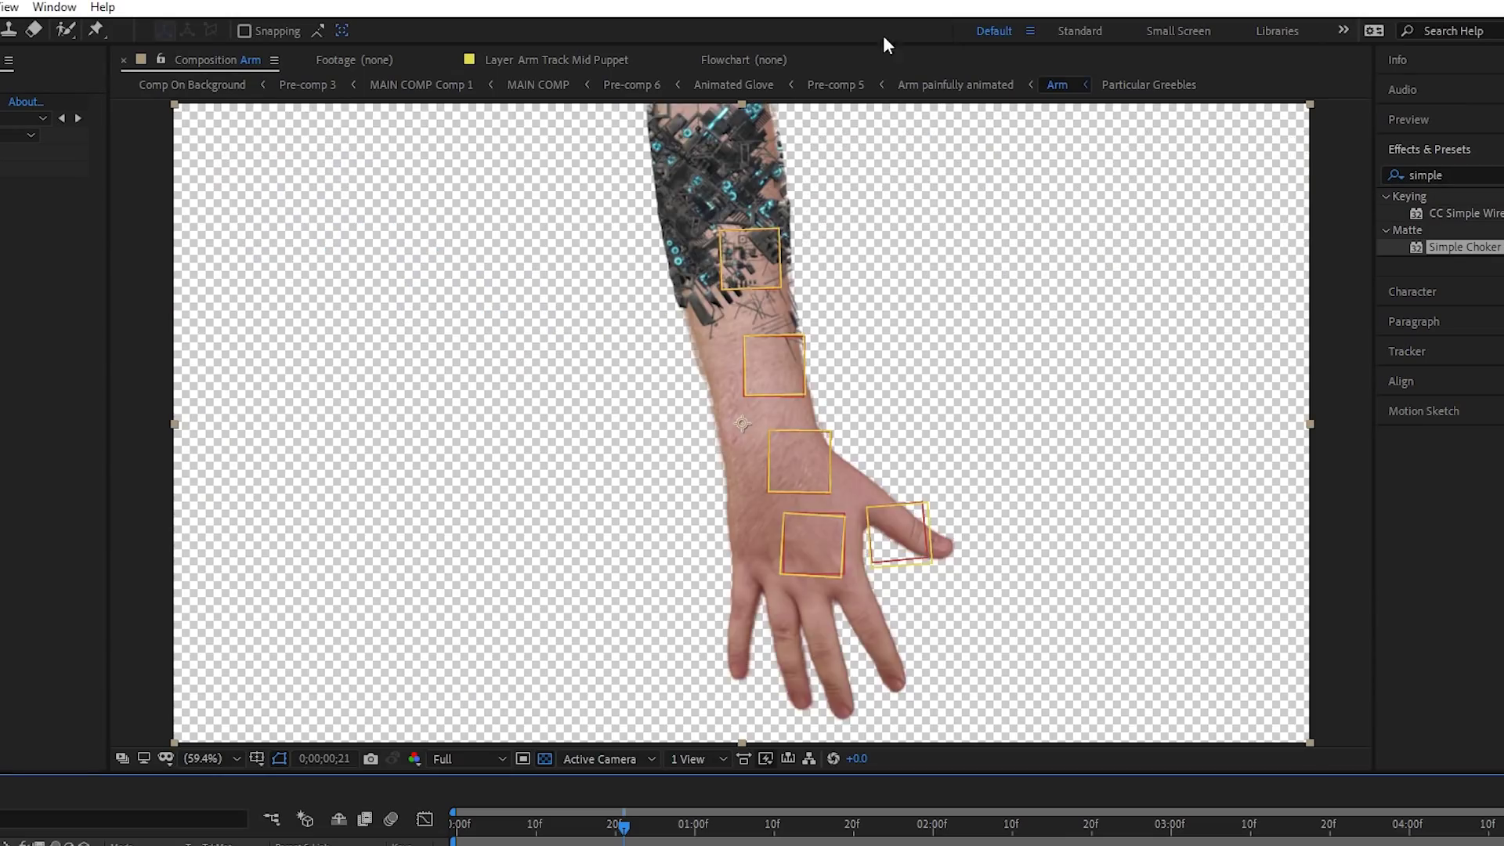
pyautogui.scroll(4, 801, 613)
pyautogui.scroll(-4, 801, 613)
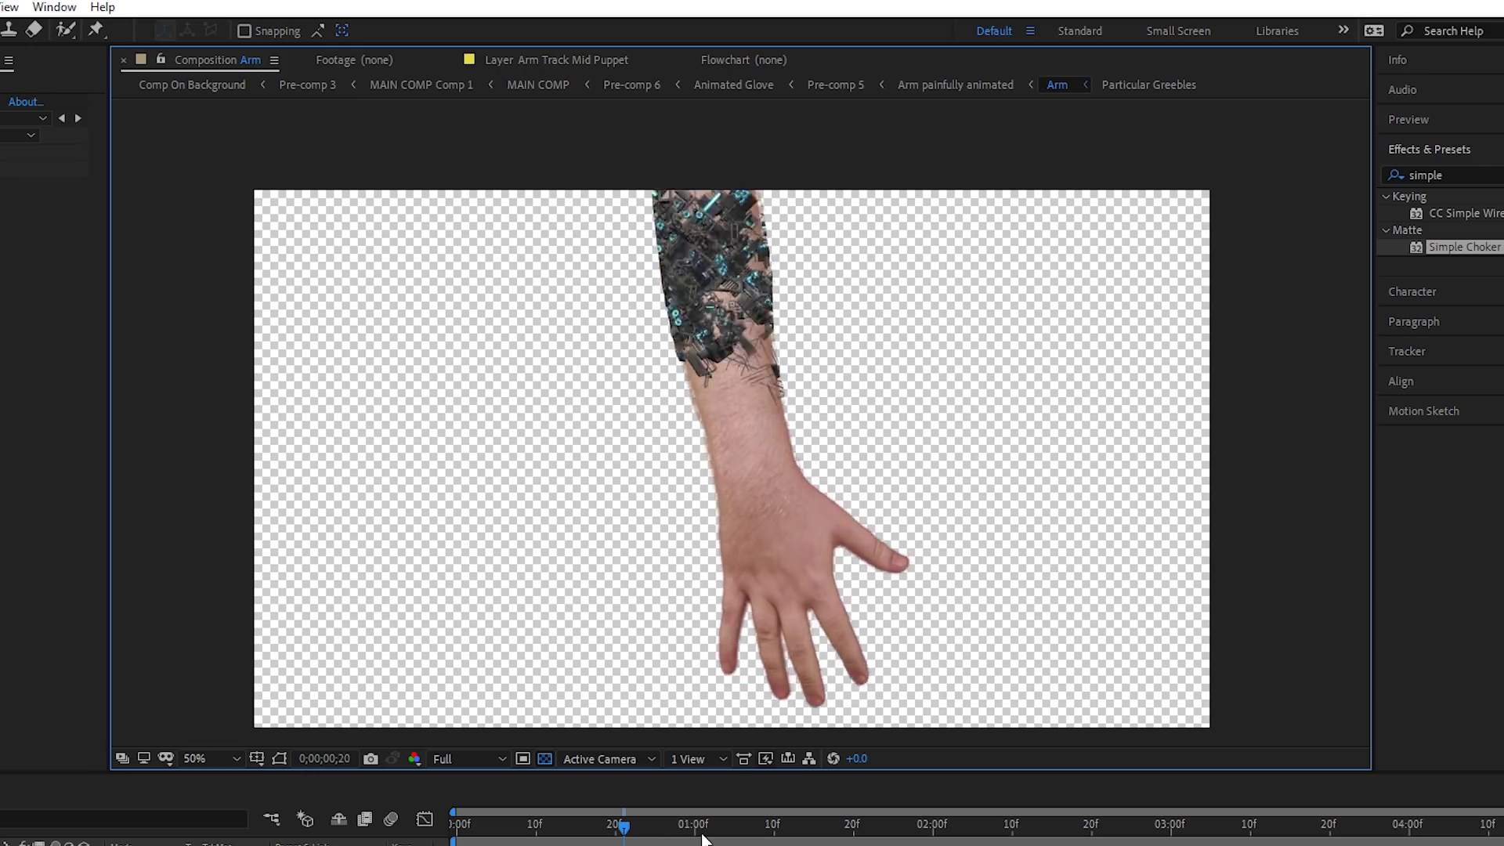
pyautogui.press('.')
pyautogui.press('.')
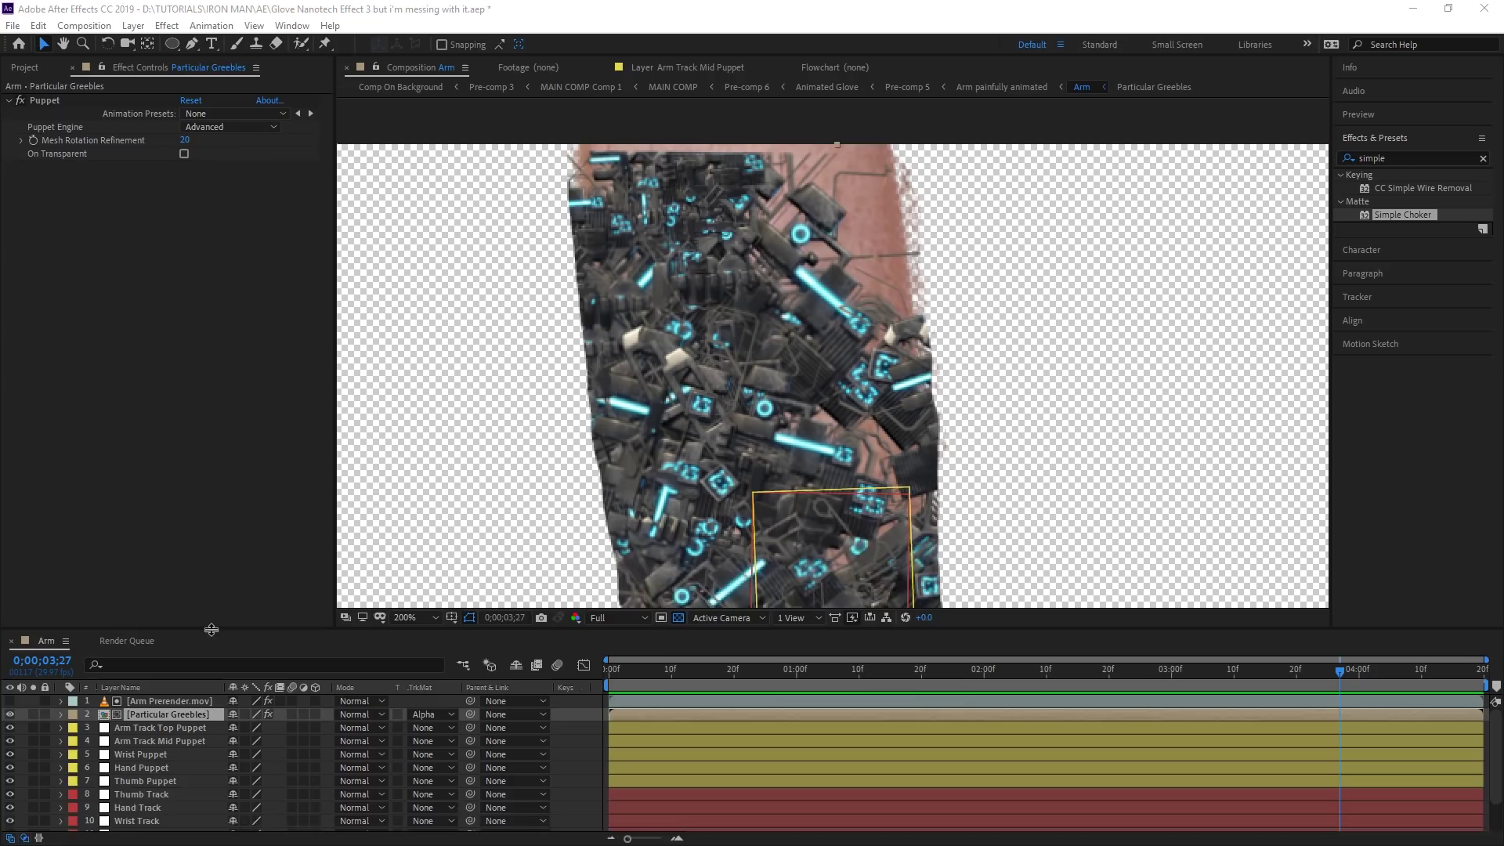
# Step: Duplicate the arm footage to the top of the stack and add Tint and Fast Box Blur
pyautogui.moveTo(212, 630); pyautogui.dragTo(211, 554)
pyautogui.click(169, 786)
pyautogui.hotkey('ctrl', 'd')
pyautogui.hotkey('ctrl', 'shift', ']')
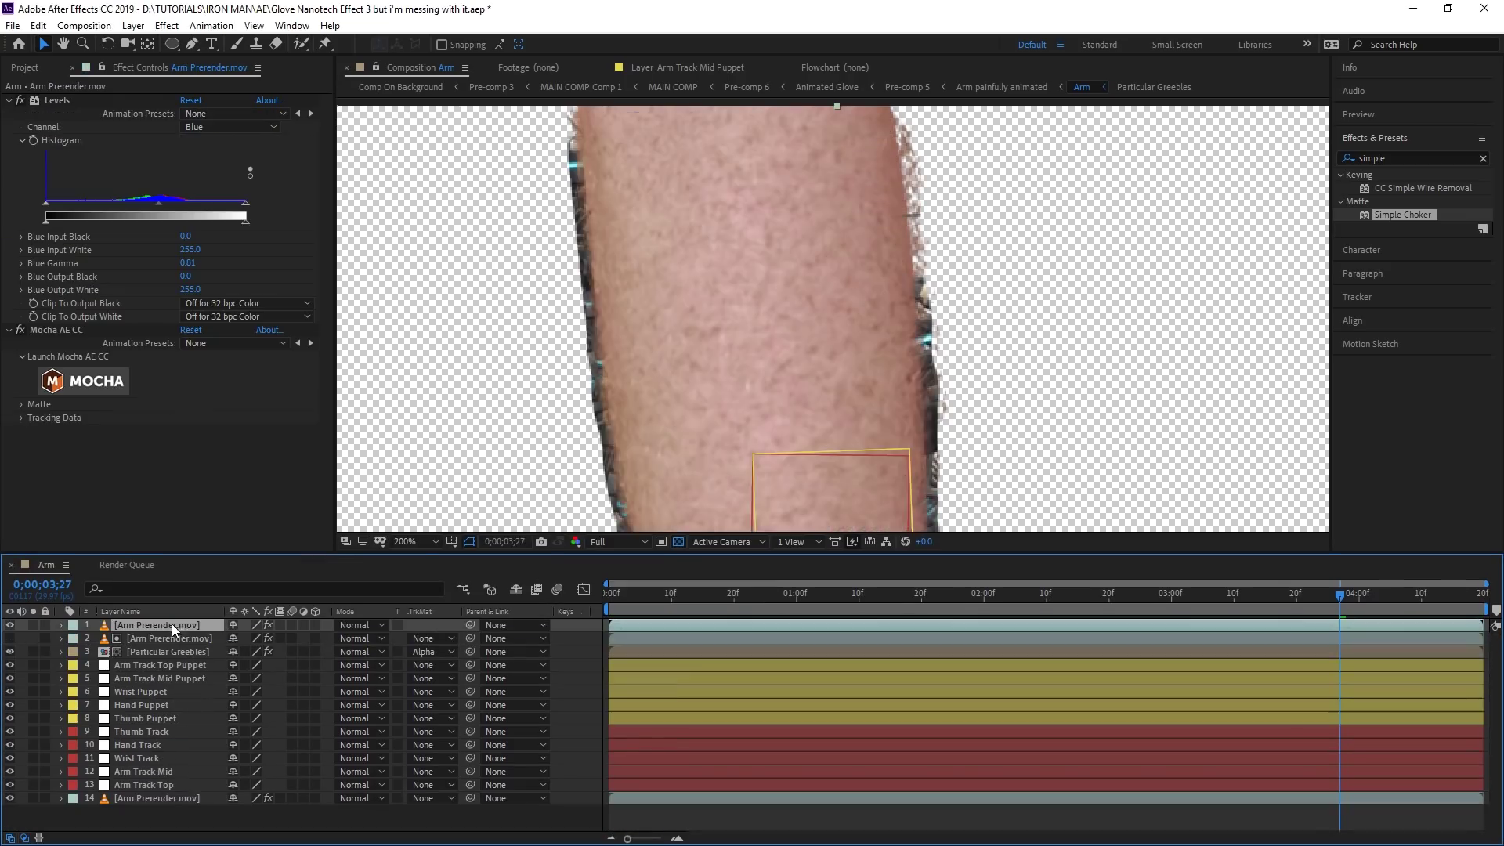
pyautogui.press(',')
pyautogui.press(',')
pyautogui.click(1393, 157)
pyautogui.press('BackSpace')
pyautogui.write('tint')
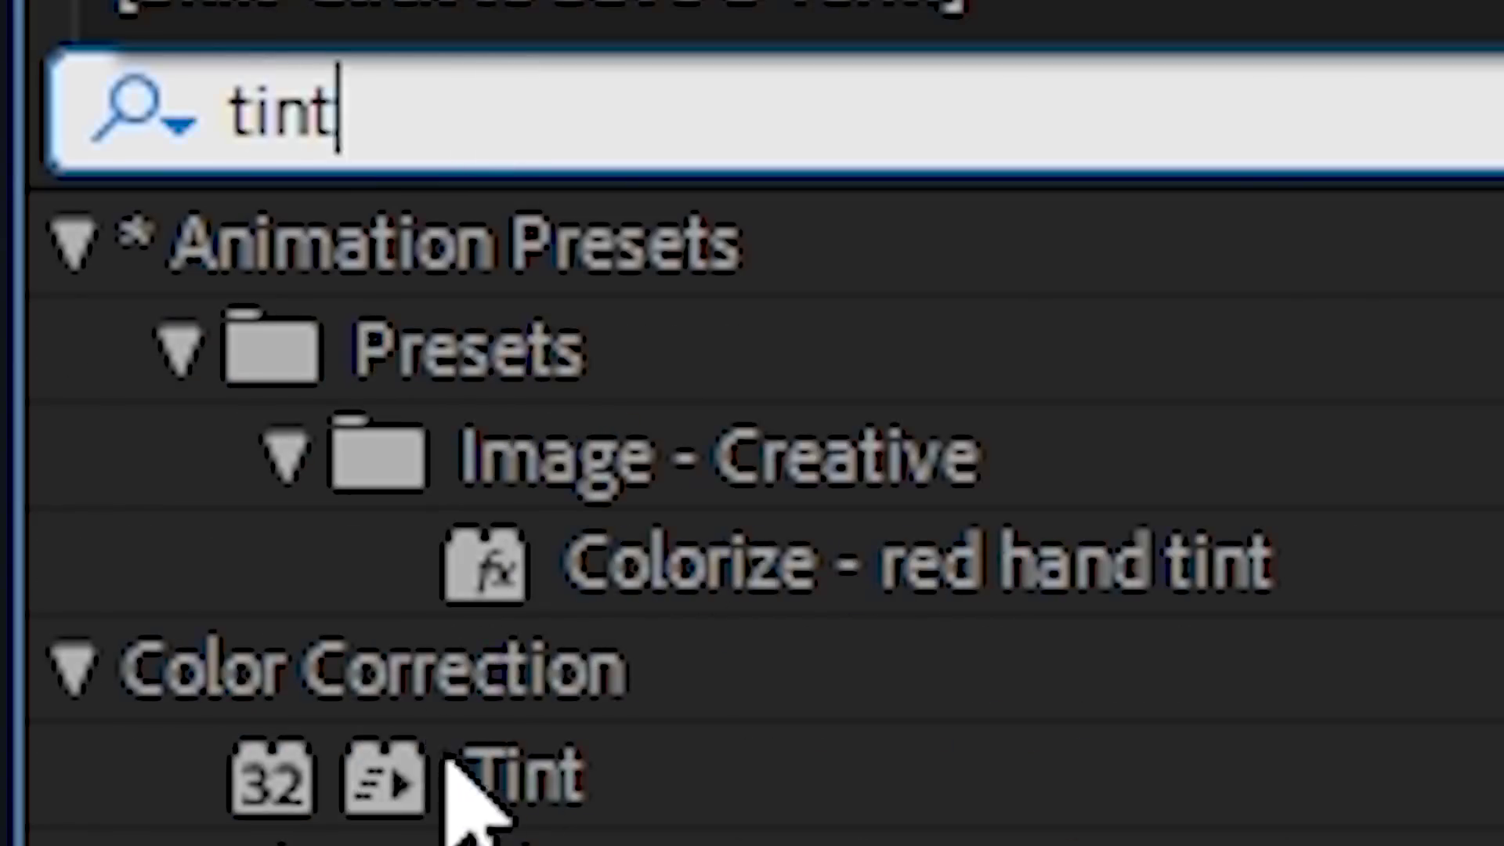
pyautogui.hotkey('ctrl', 'a')
pyautogui.write('fast b')
pyautogui.click(1413, 202)
# Step: Give the arm copy a black Inner Glow layer style with Normal blend mode
pyautogui.click(57, 20)
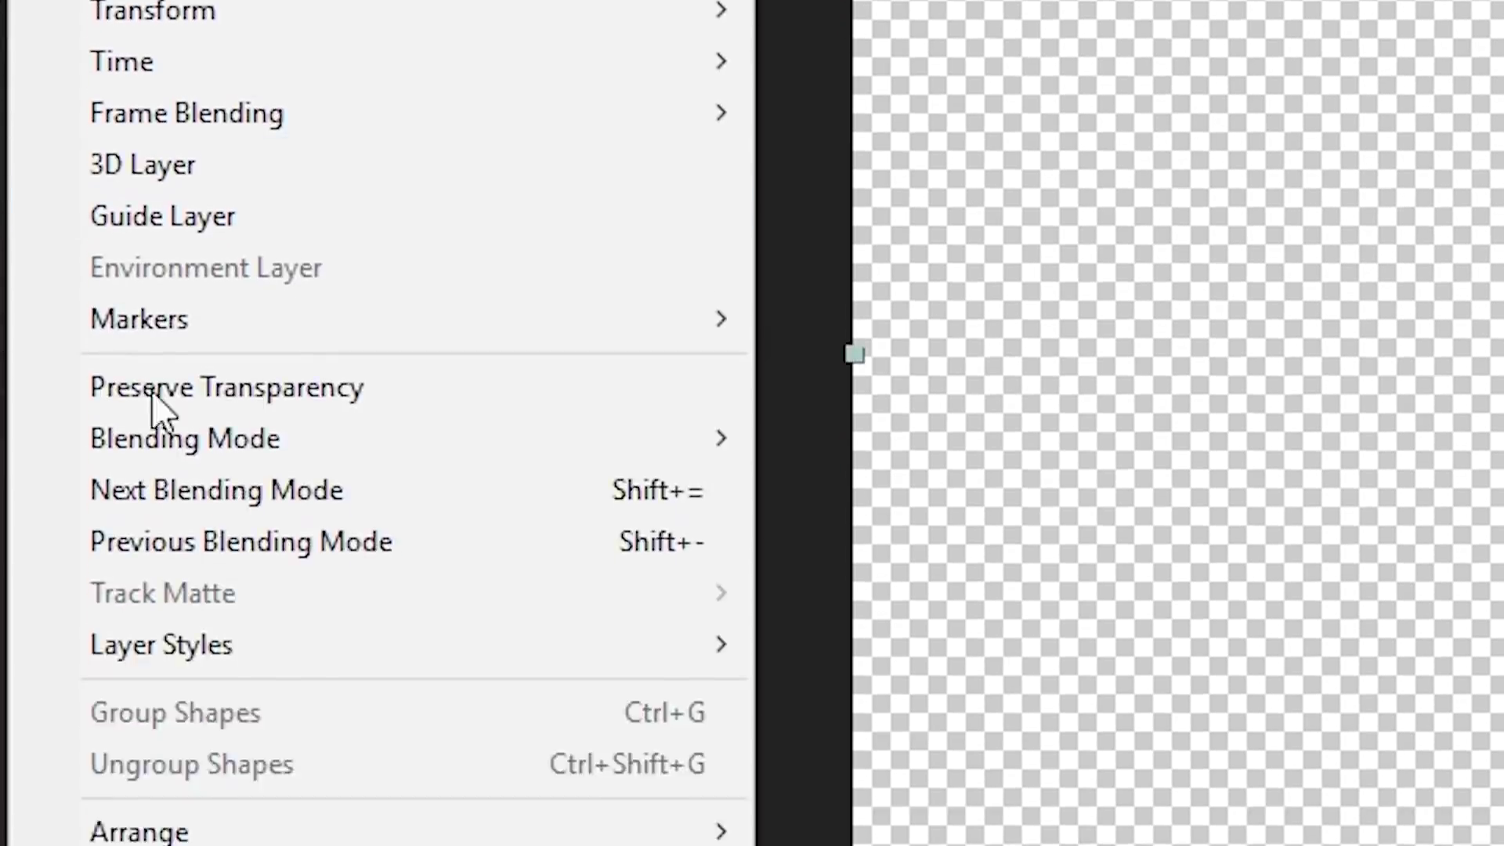
pyautogui.moveTo(396, 222)
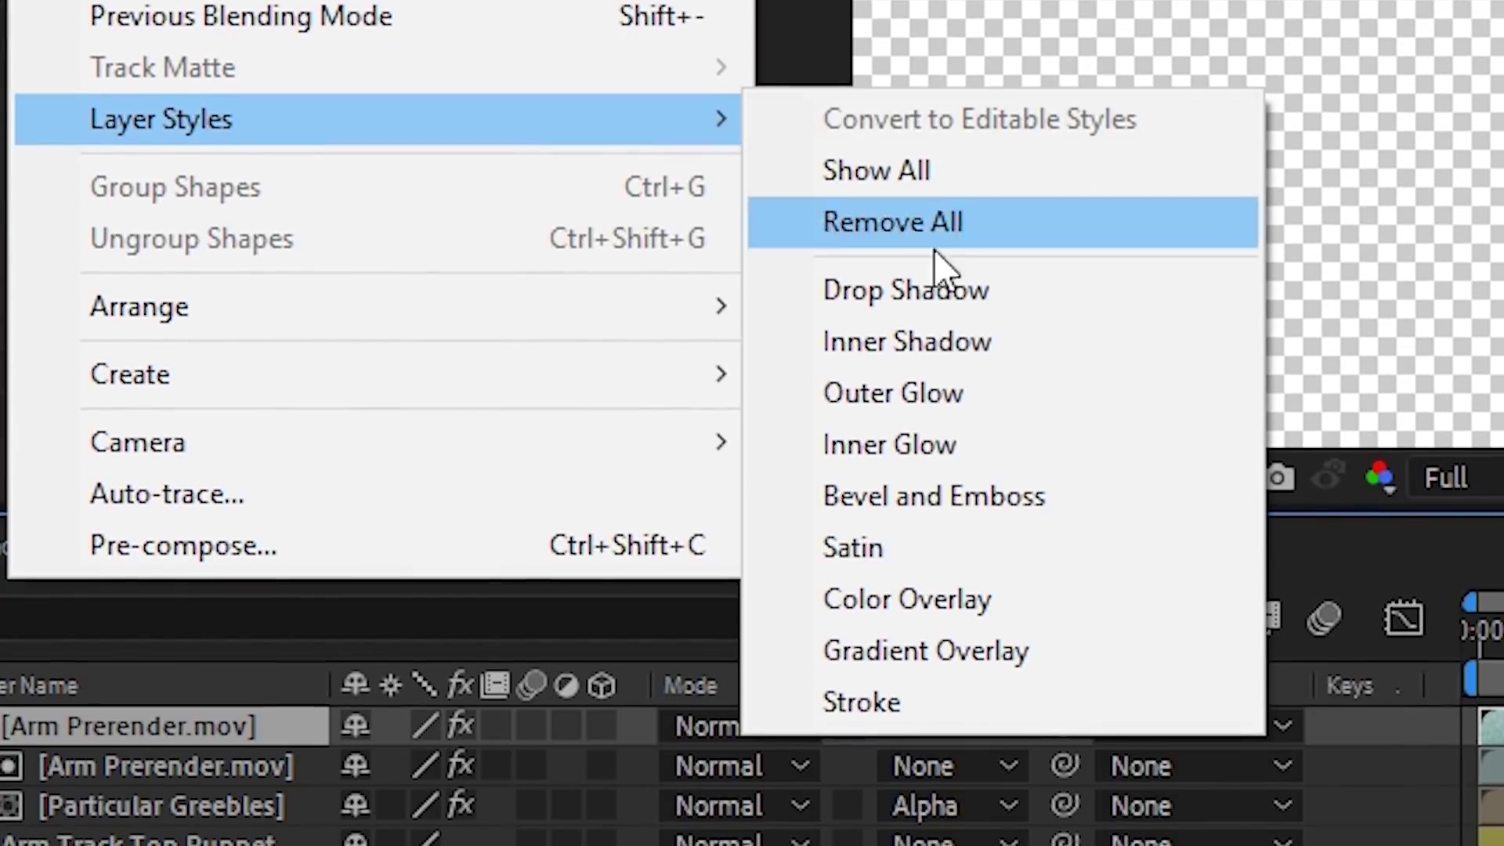
pyautogui.click(973, 443)
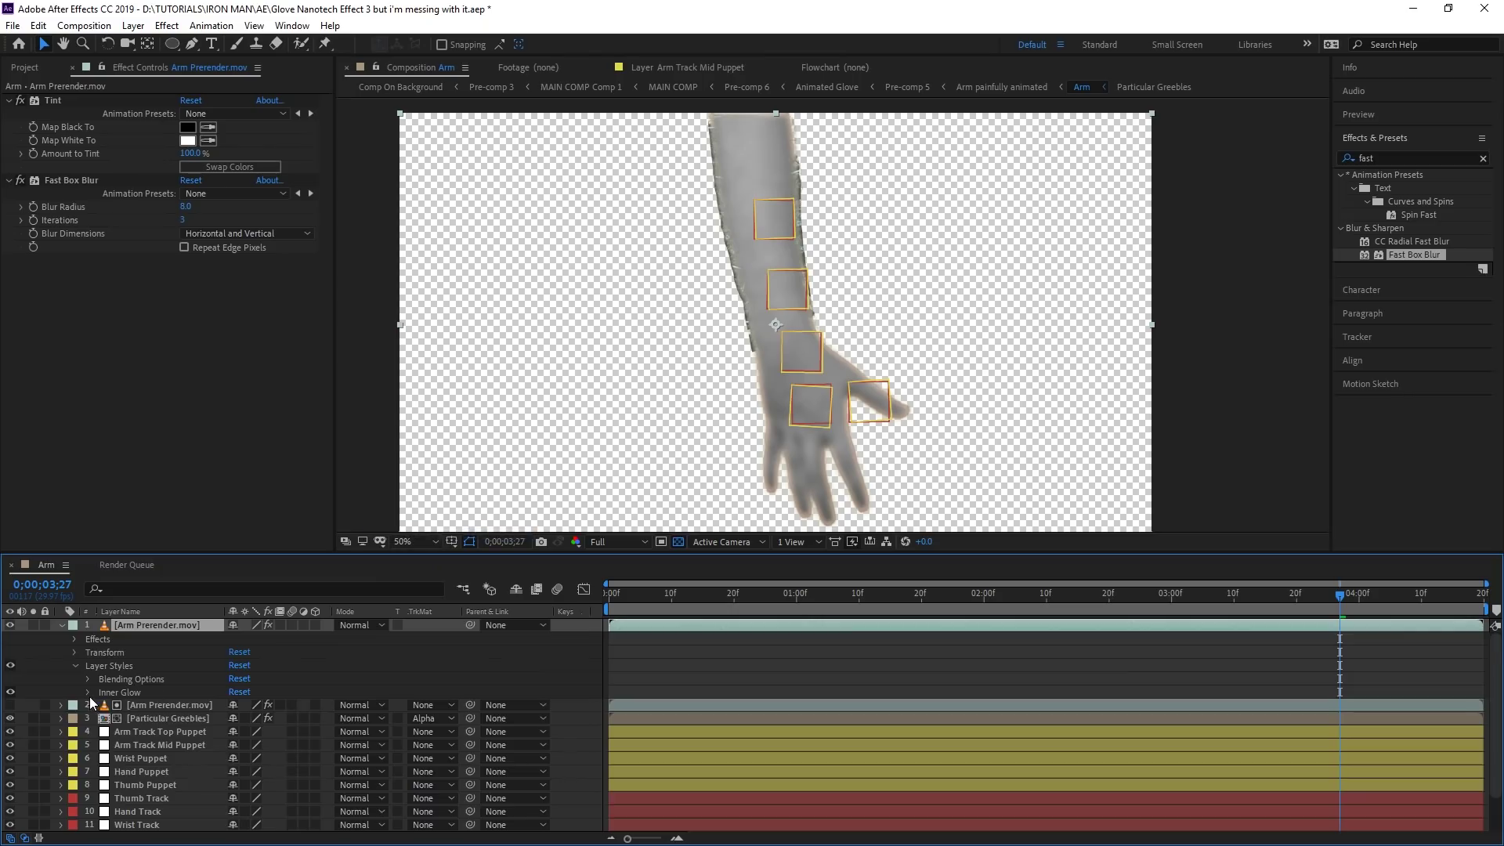
pyautogui.click(236, 718)
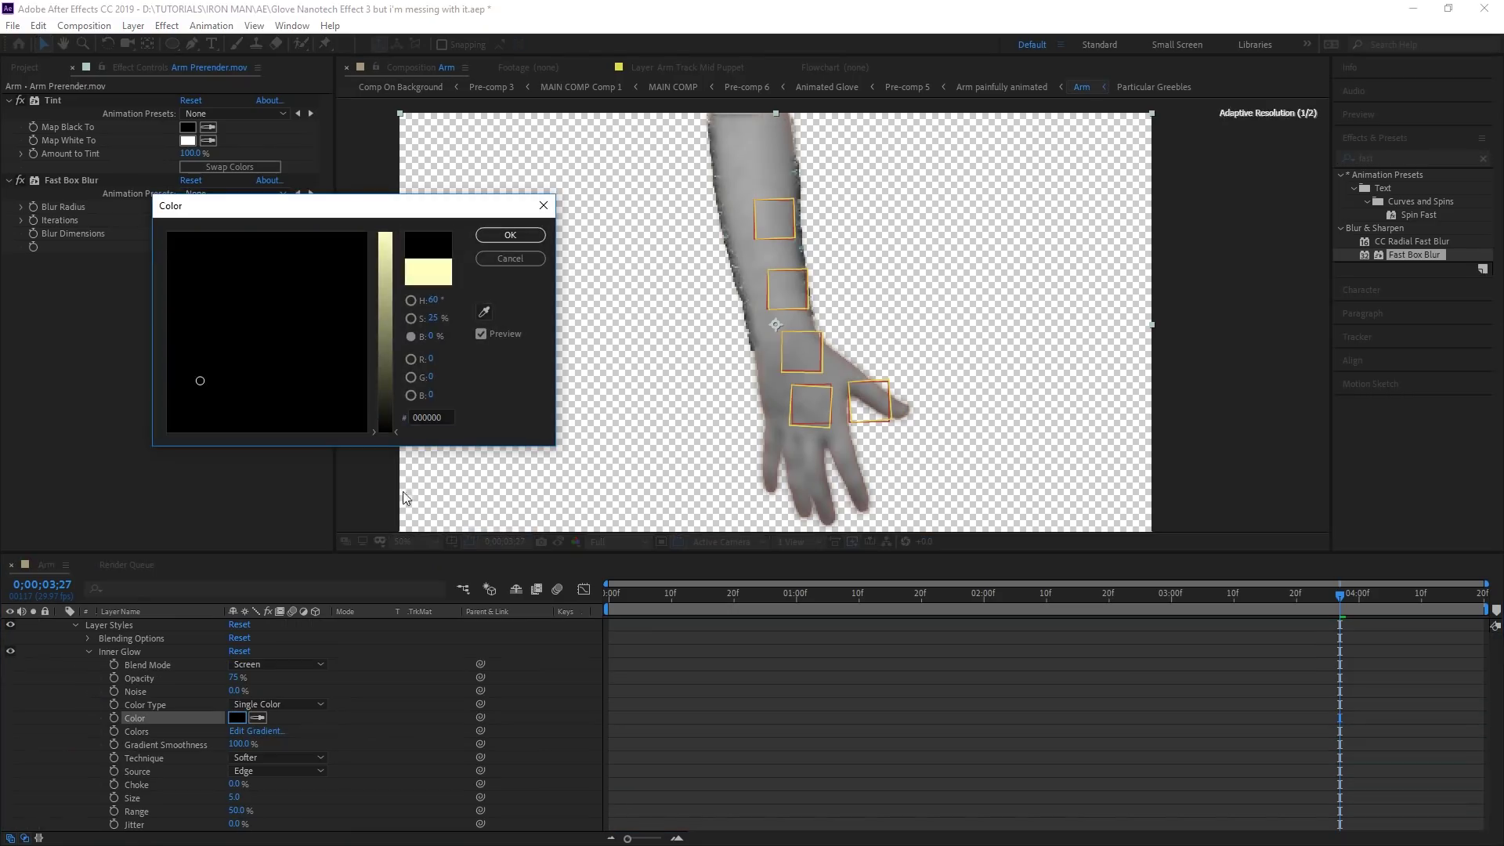
pyautogui.click(502, 237)
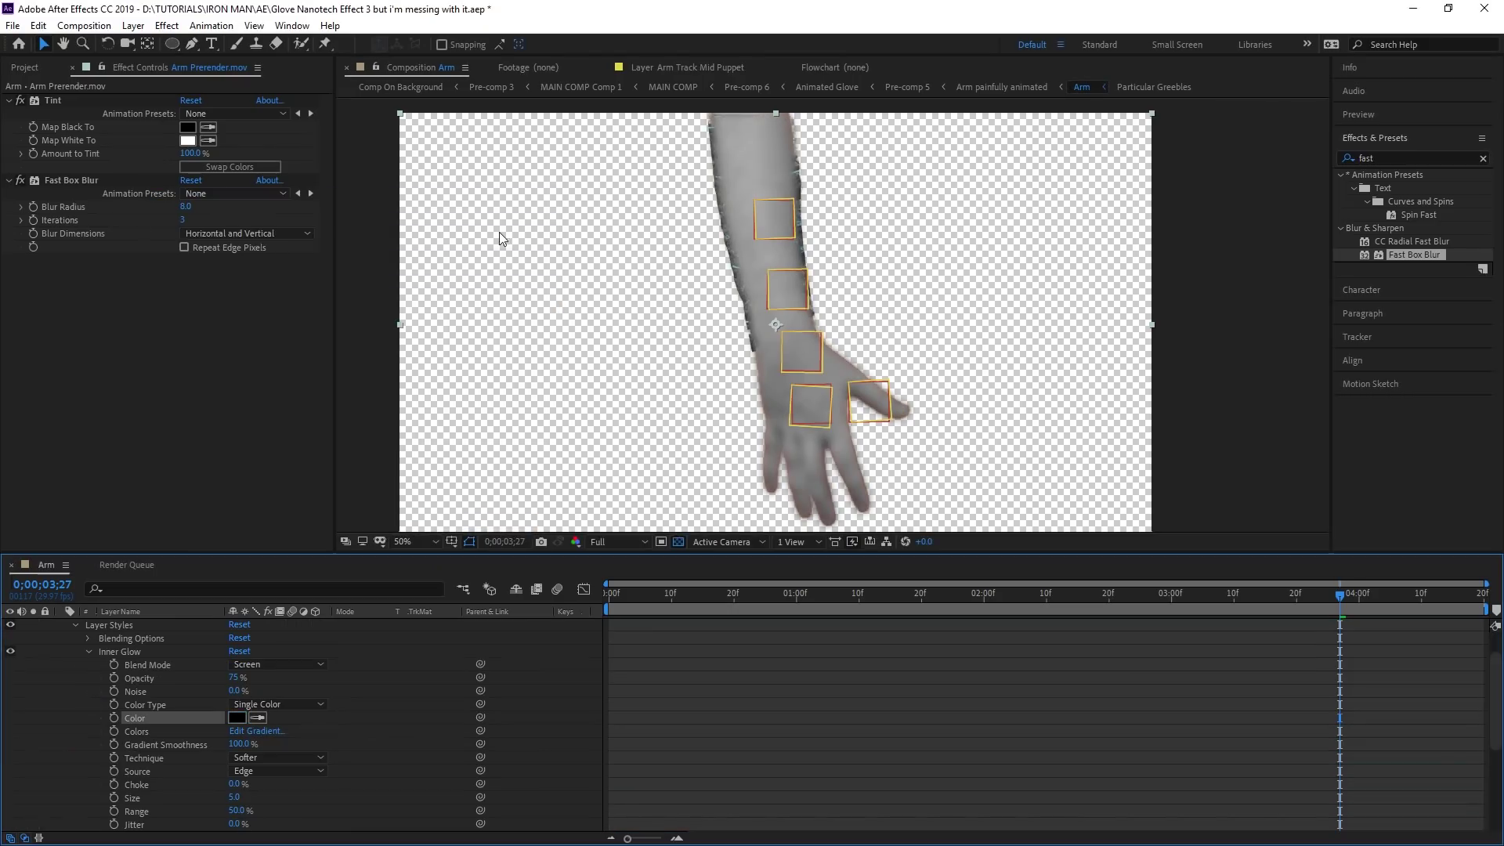
pyautogui.click(273, 667)
pyautogui.click(255, 162)
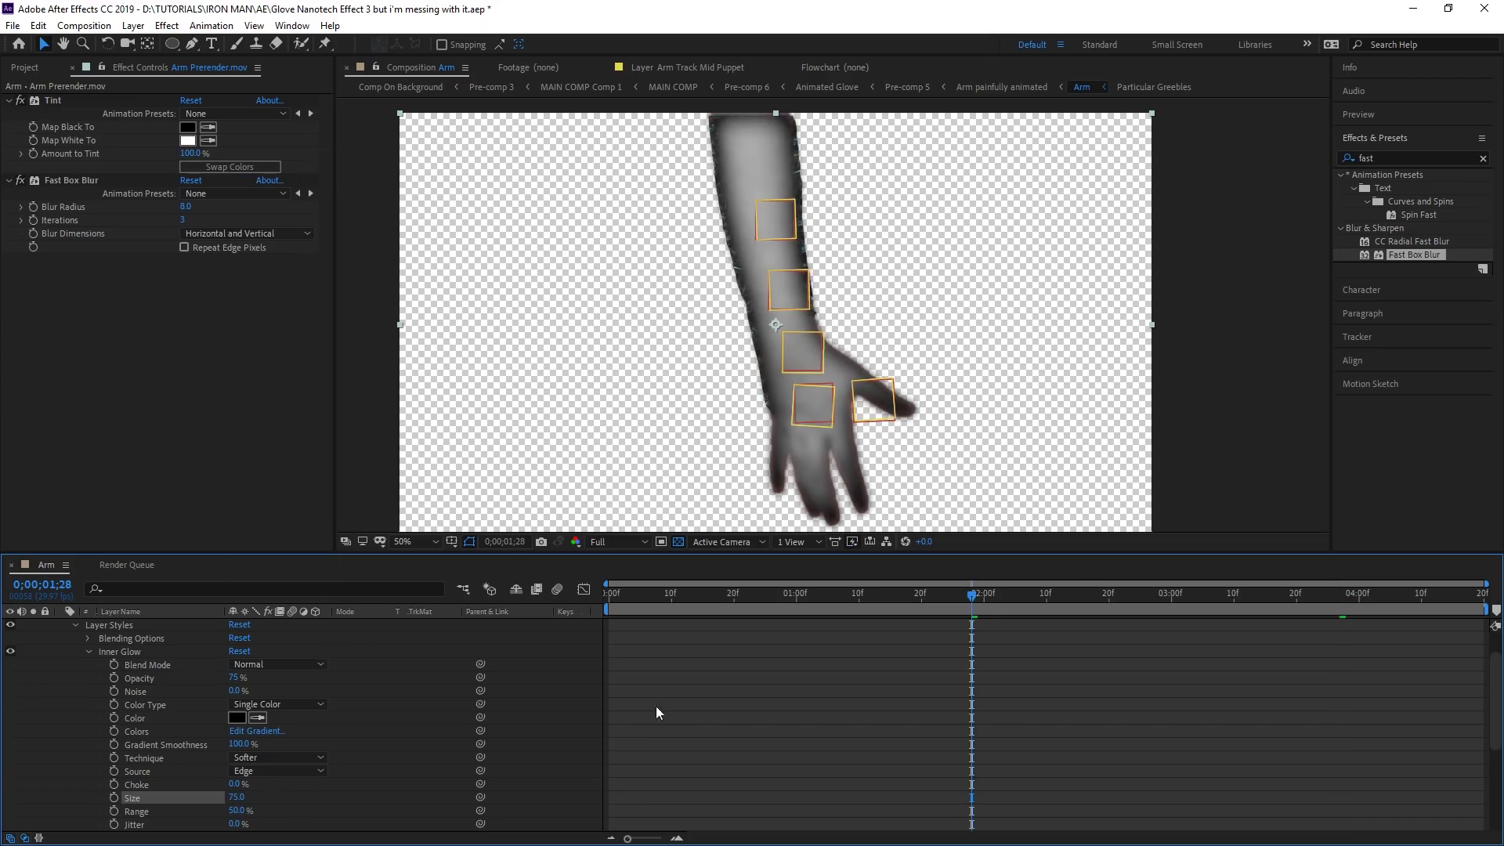
# Step: Add a black solid beneath the arm copy and pre-compose both as Displacement Map
pyautogui.click(133, 25)
pyautogui.moveTo(151, 44)
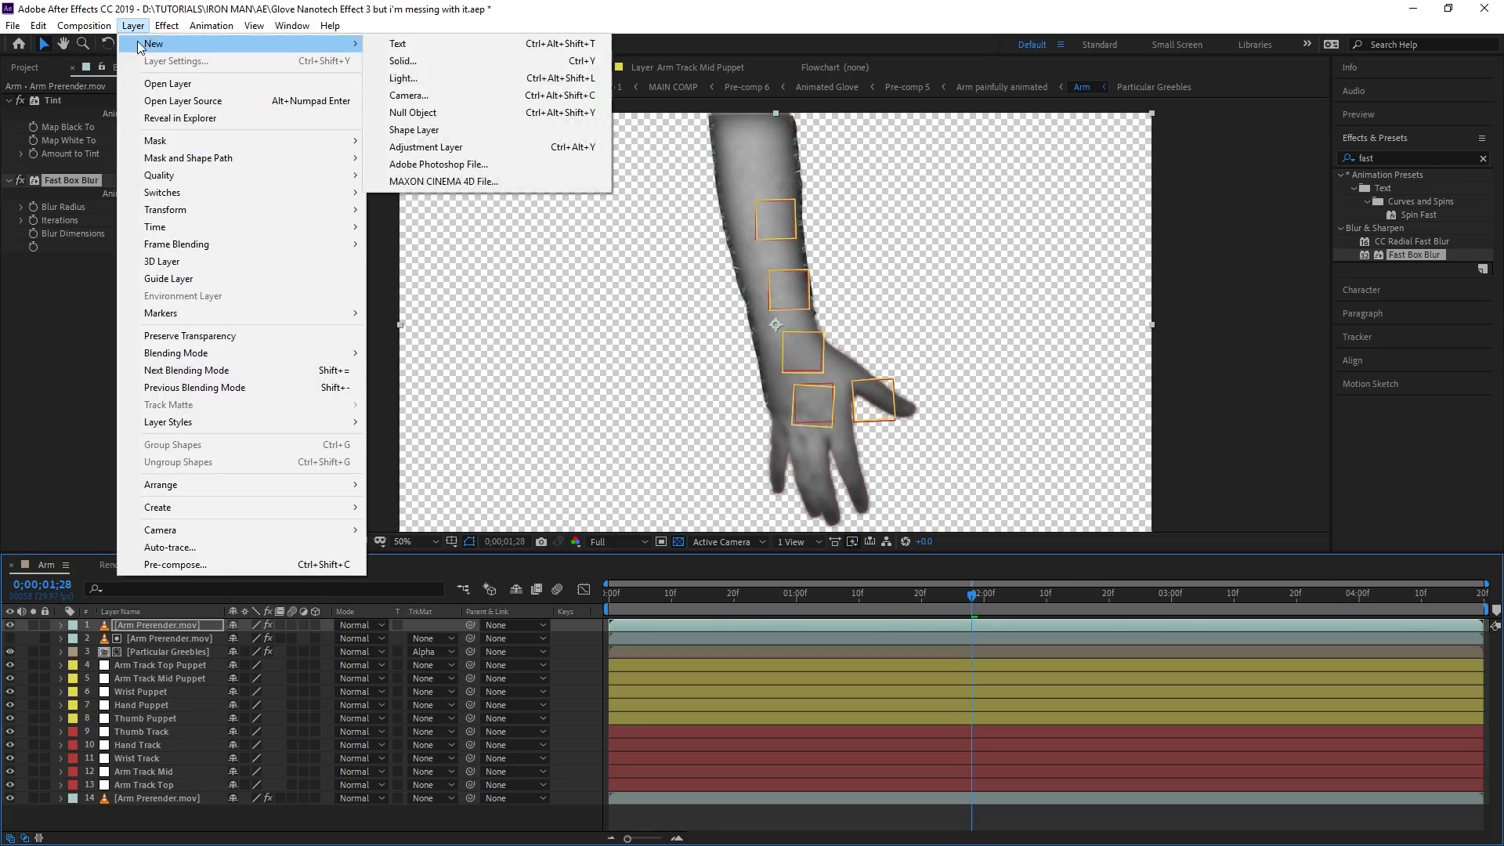
pyautogui.click(420, 63)
pyautogui.press('Return')
pyautogui.moveTo(214, 633); pyautogui.dragTo(163, 633)
pyautogui.keyDown('shift'); pyautogui.click(162, 626); pyautogui.keyUp('shift')
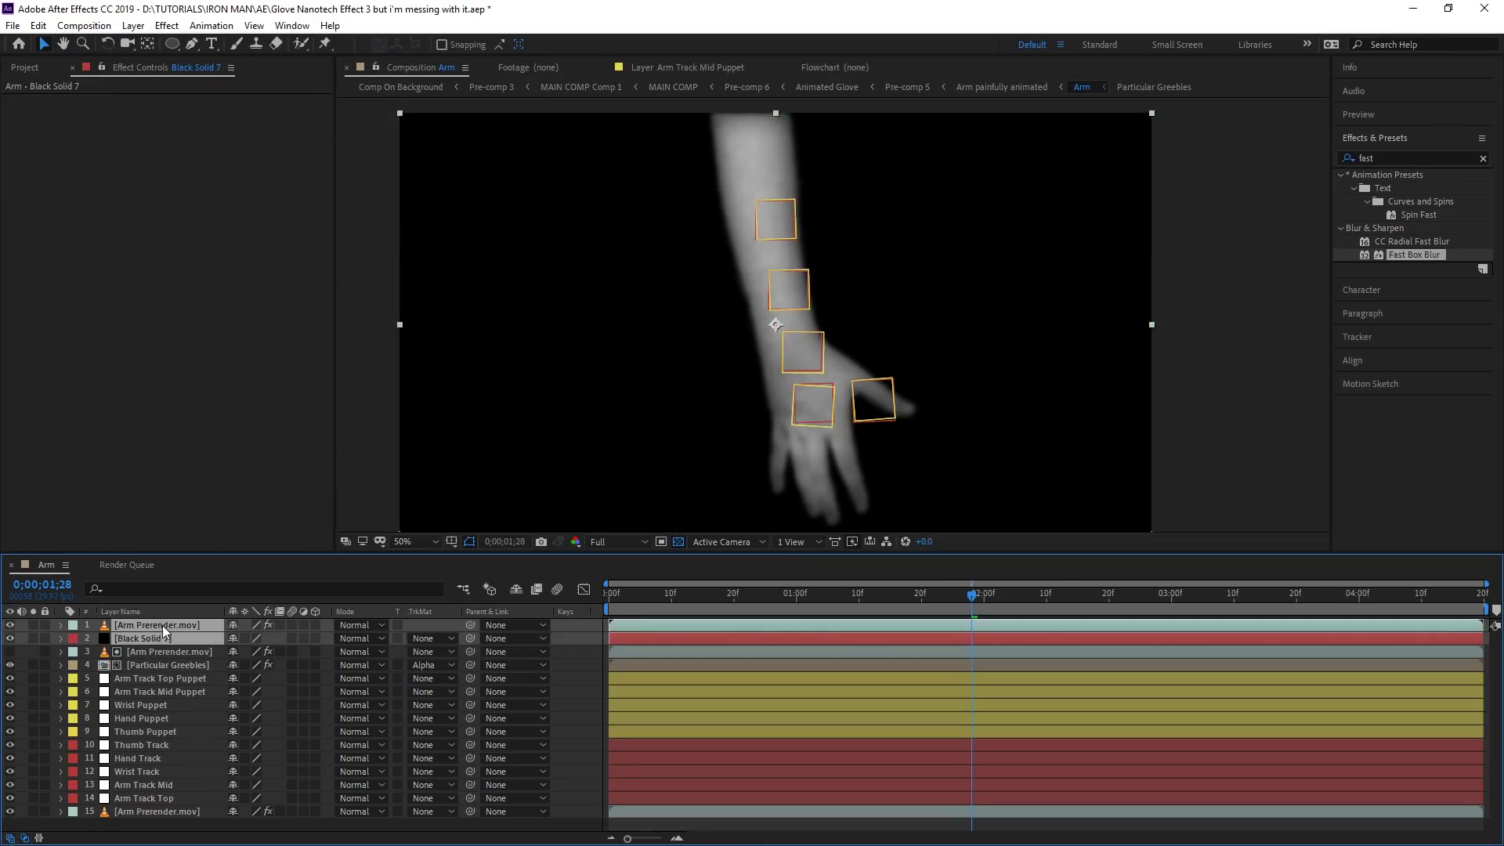
pyautogui.hotkey('ctrl', 'shift', 'c')
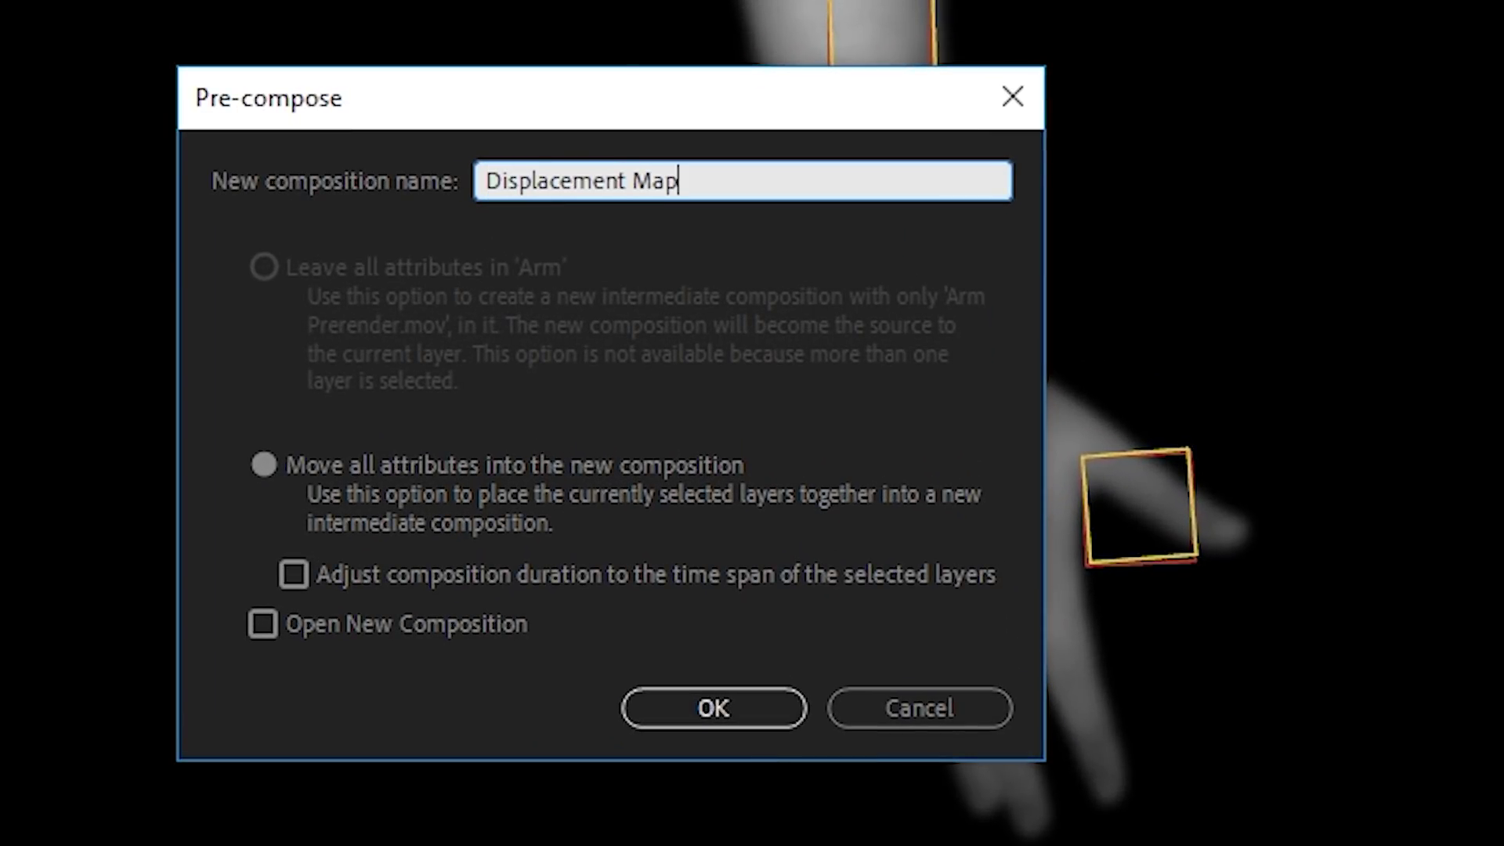
pyautogui.click(712, 709)
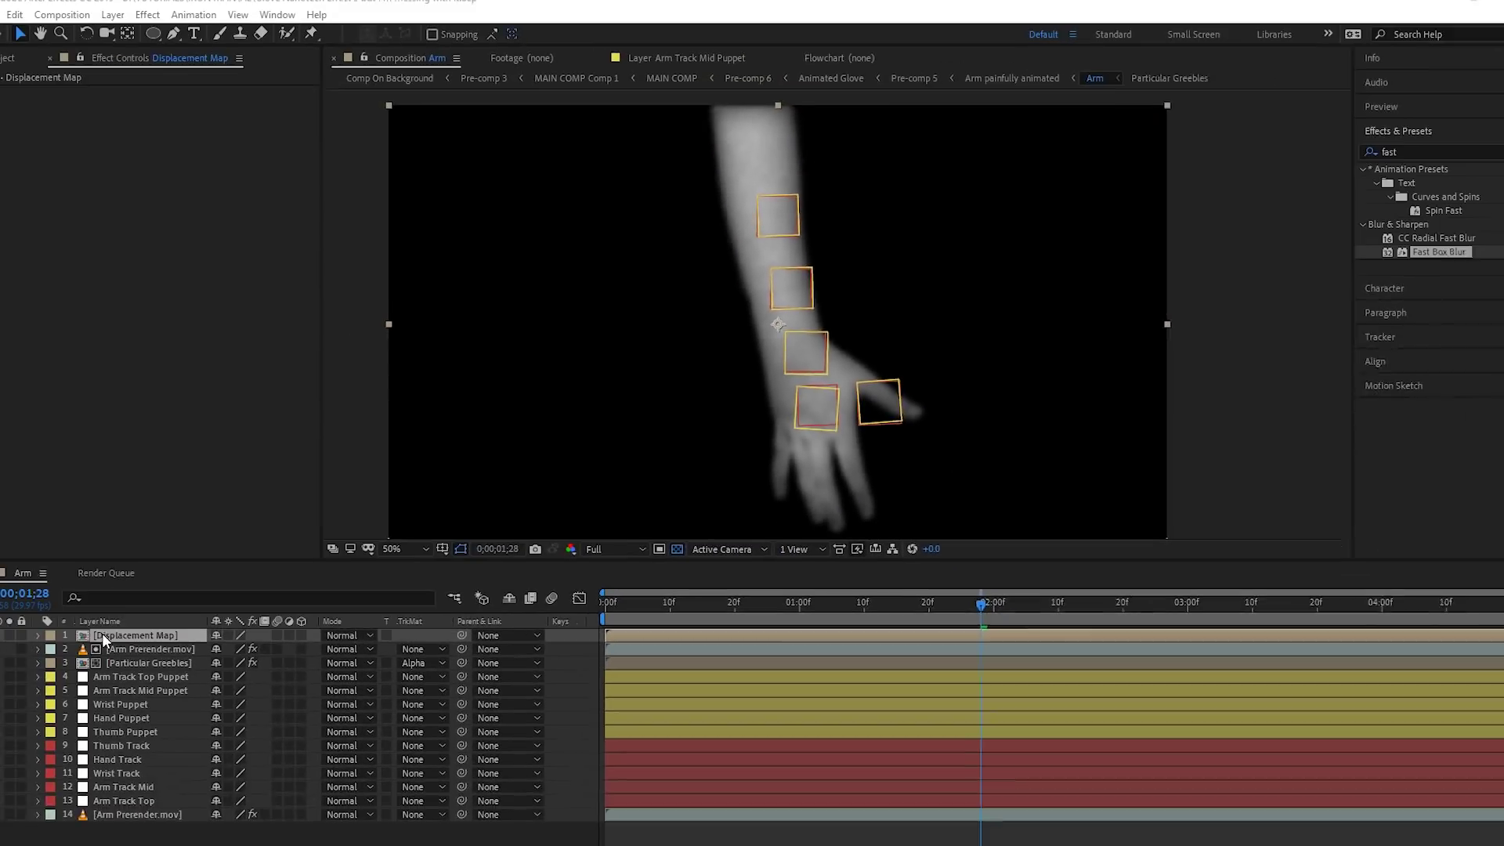
# Step: Hide the Displacement Map precomp at the stack bottom and use it to displace Particular Greebles
pyautogui.moveTo(157, 625); pyautogui.dragTo(164, 815)
pyautogui.click(9, 798)
pyautogui.click(167, 642)
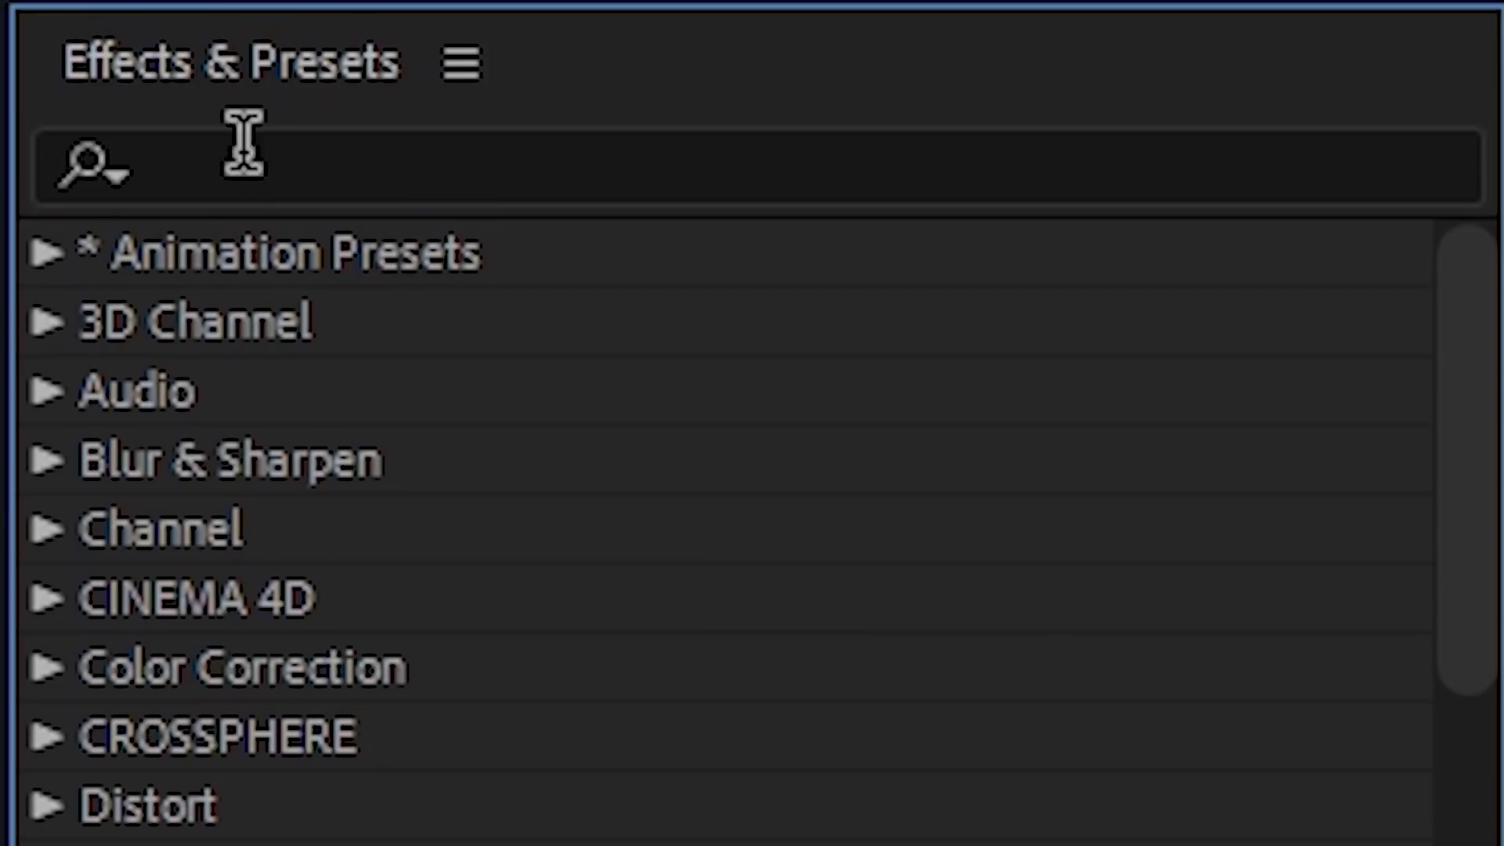
pyautogui.click(243, 149)
pyautogui.write('displacem')
pyautogui.moveTo(417, 322); pyautogui.dragTo(486, 329)
pyautogui.click(470, 209)
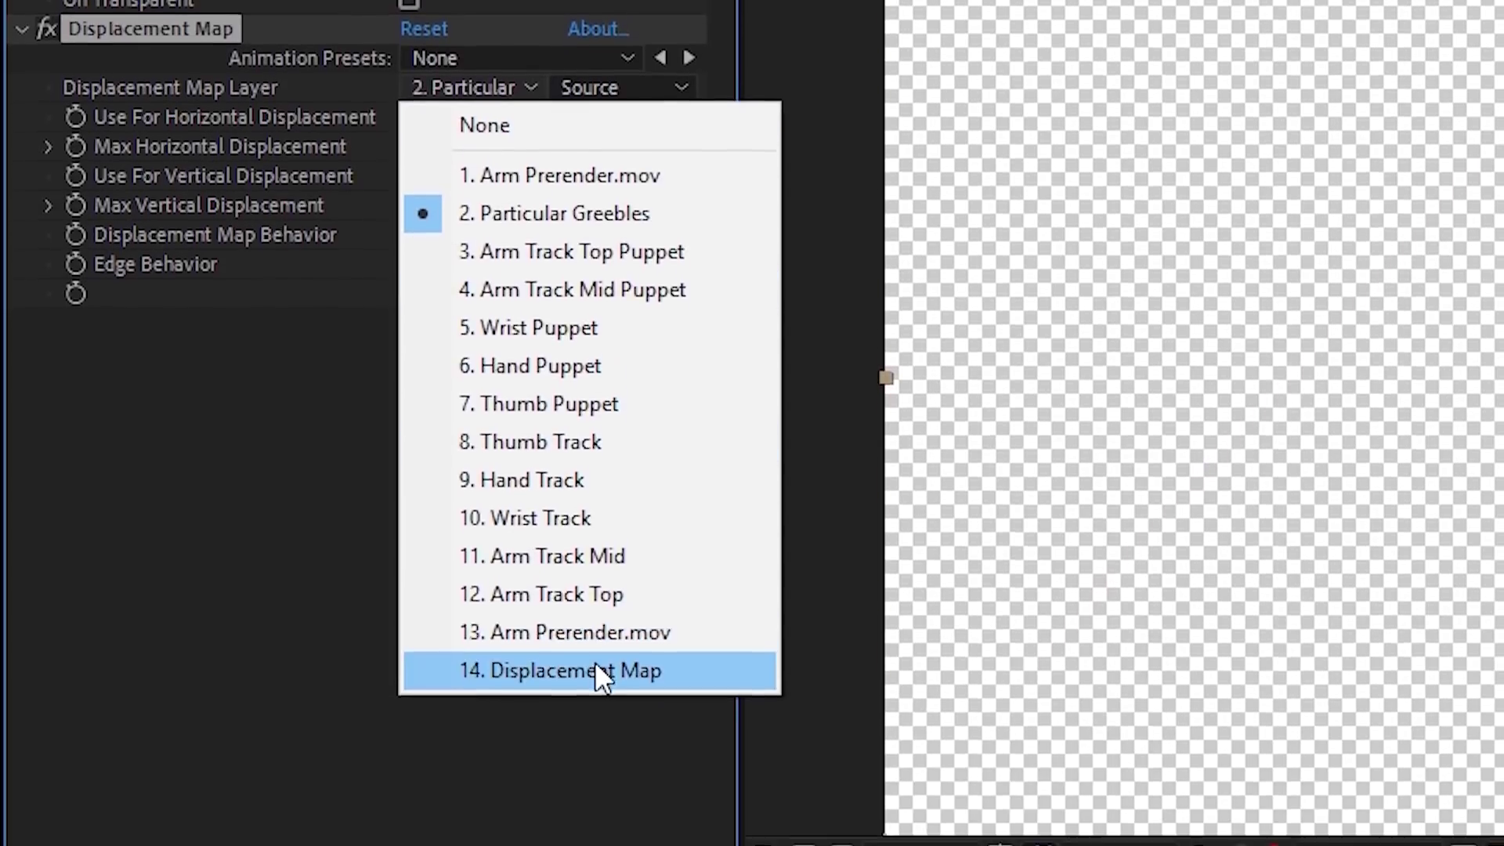
pyautogui.click(596, 668)
pyautogui.scroll(2, 755, 342)
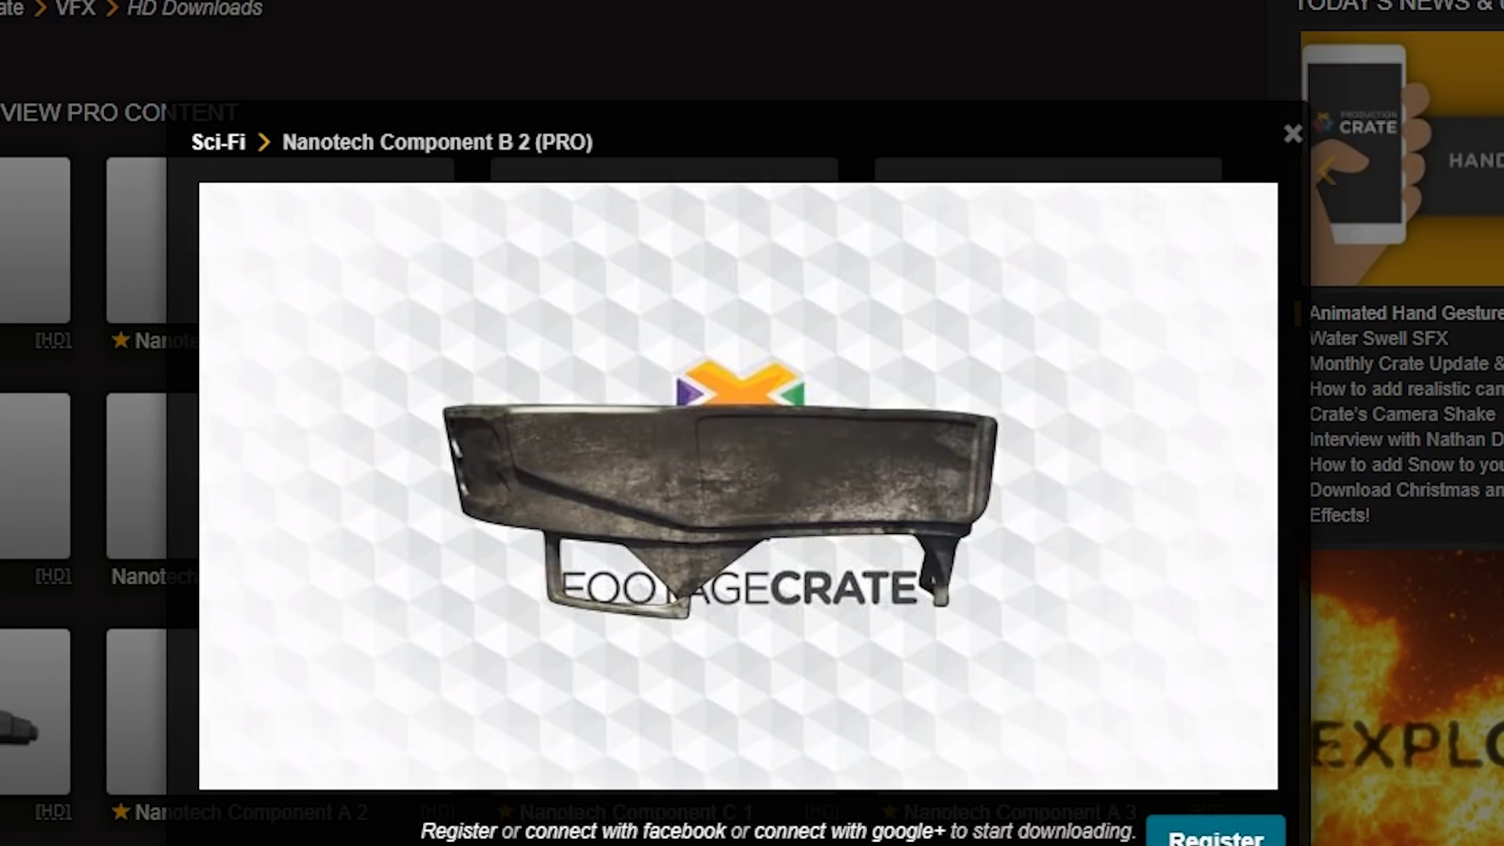
# Step: Close the current model preview and open the Nanotech Component C 1 preview
pyautogui.press('Escape')
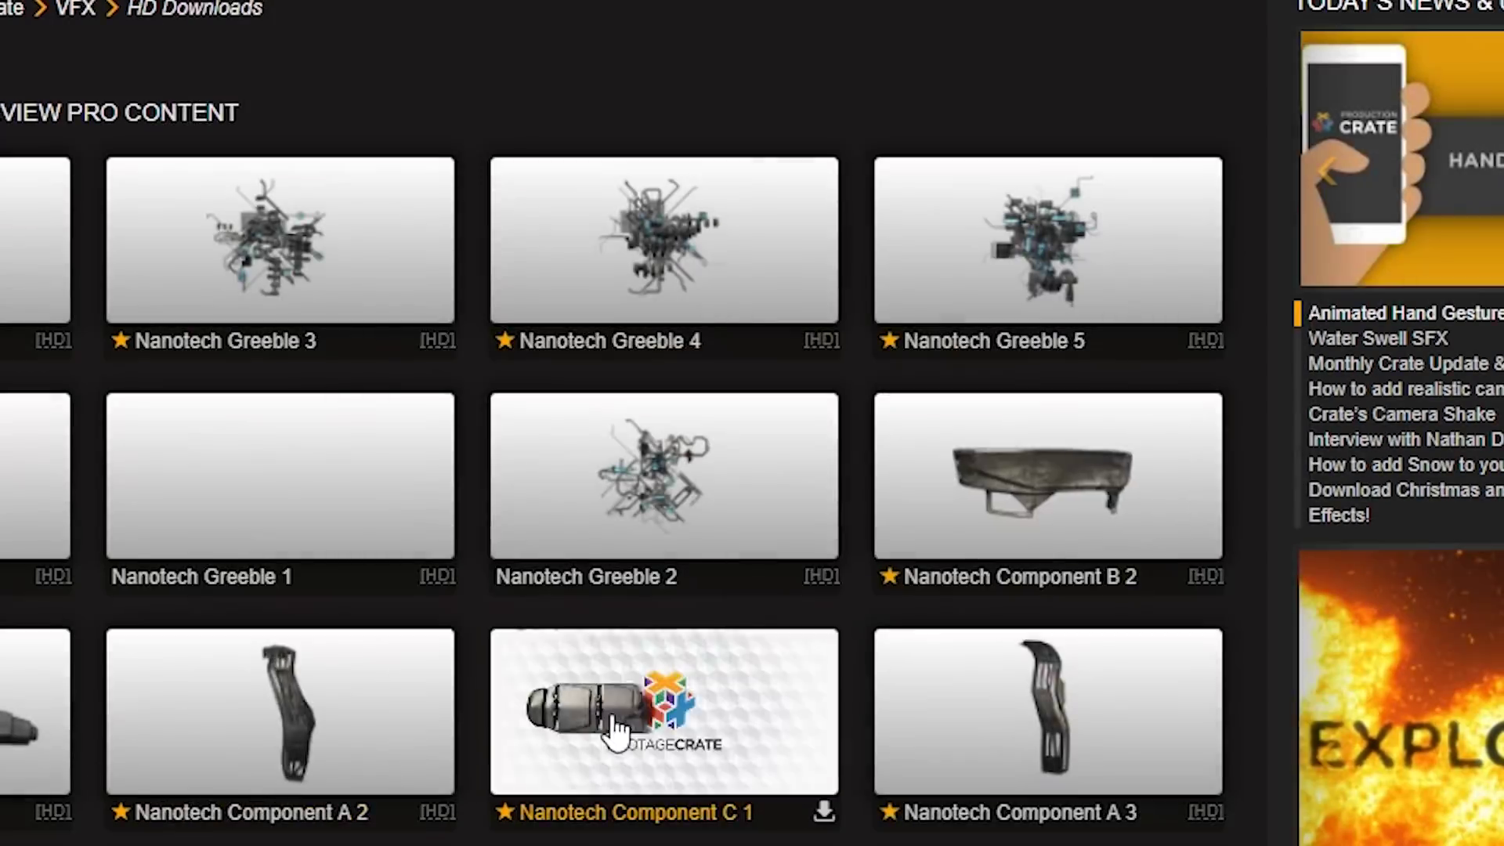
pyautogui.click(615, 733)
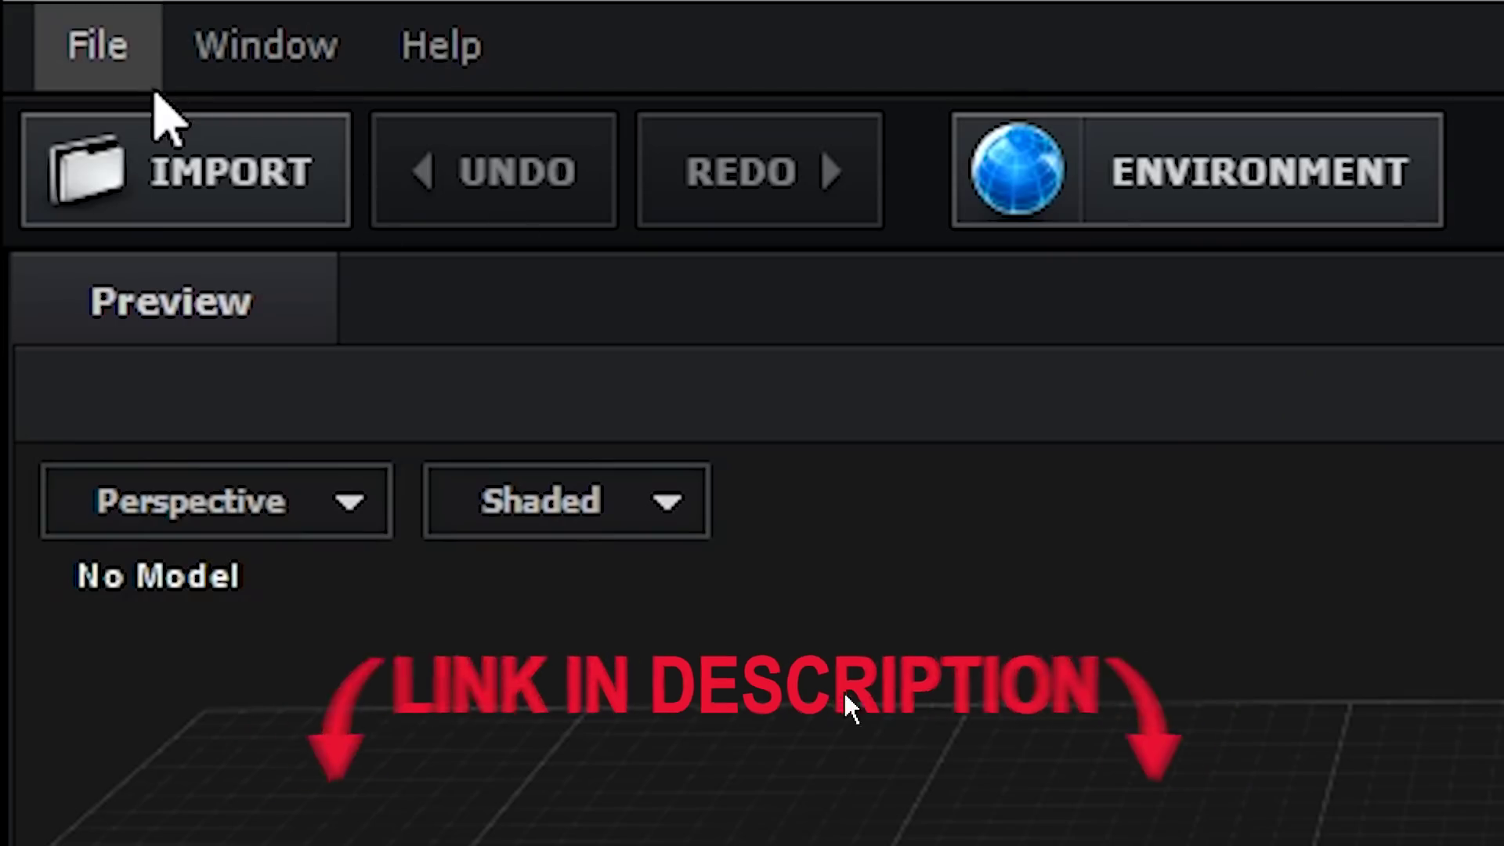
# Step: Import the Nanotech Arm Attachment D OBJ sequence with frame offset -2 and check frame 28
pyautogui.click(96, 44)
pyautogui.moveTo(151, 151)
pyautogui.click(839, 242)
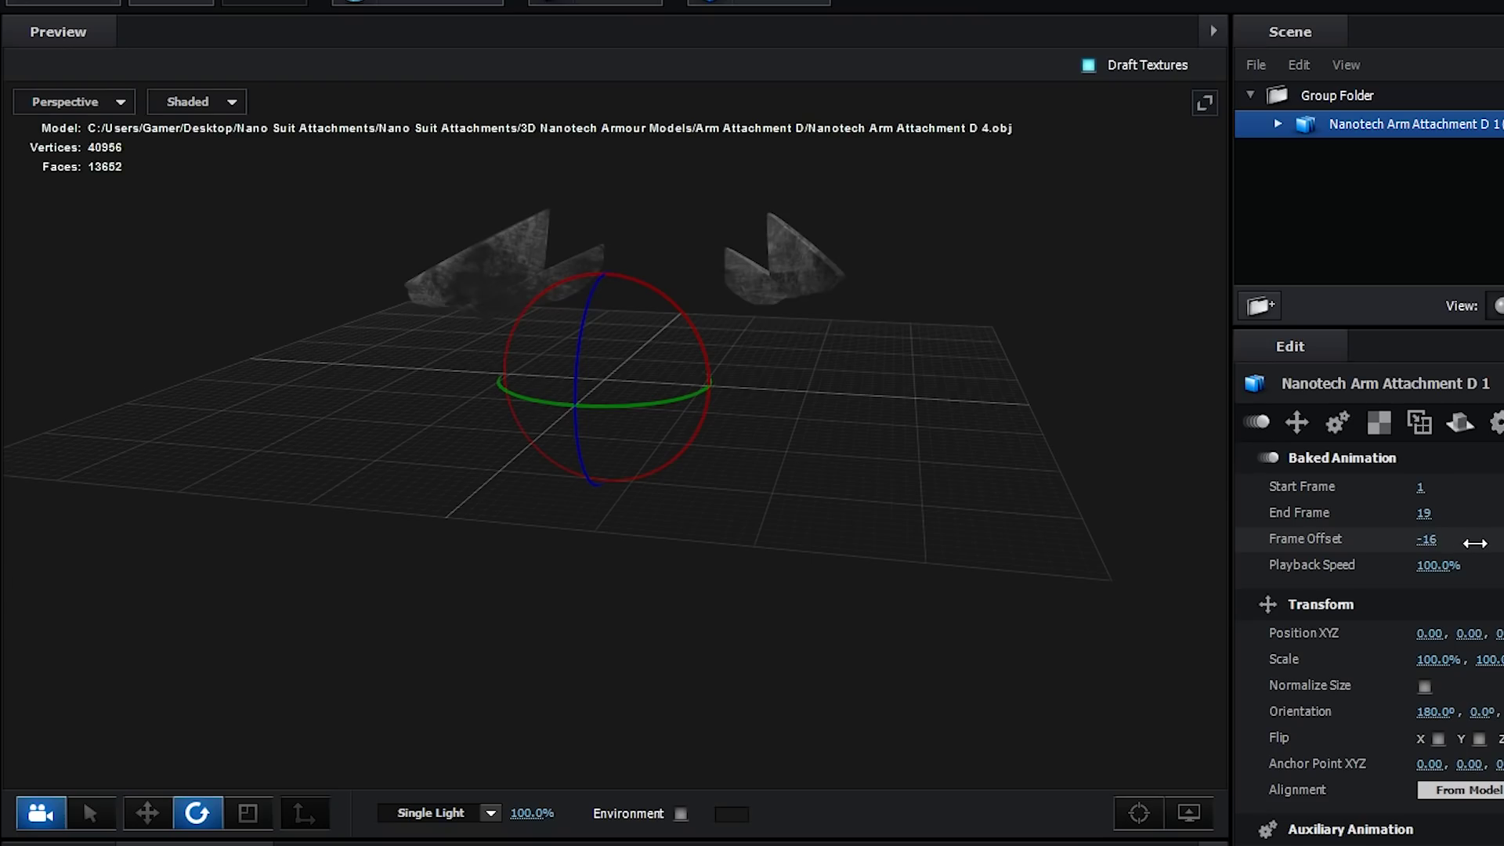
pyautogui.moveTo(1500, 546); pyautogui.dragTo(1503, 546)
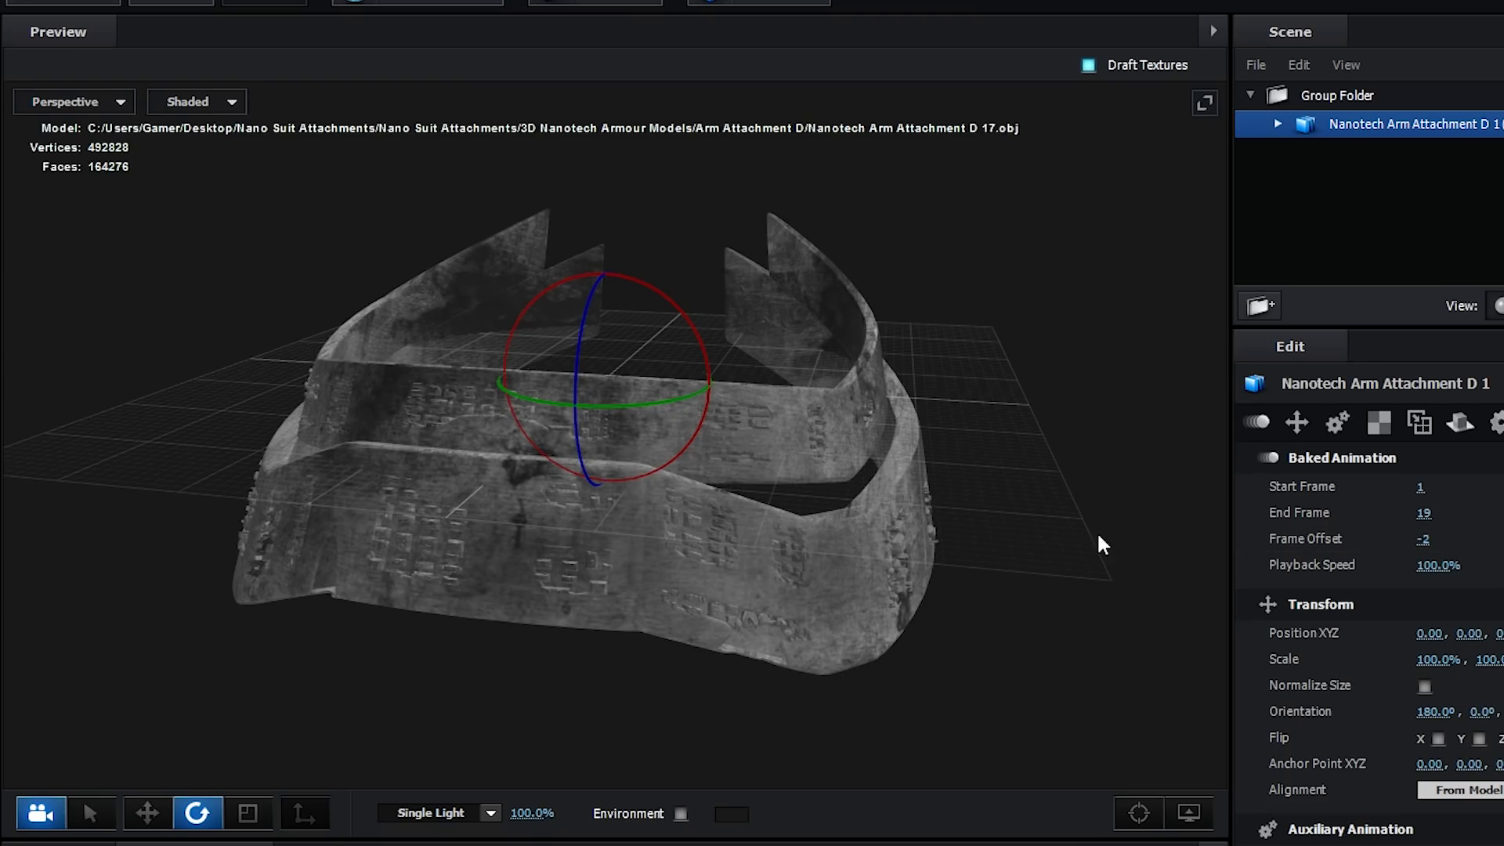
pyautogui.moveTo(1099, 537); pyautogui.dragTo(965, 483)
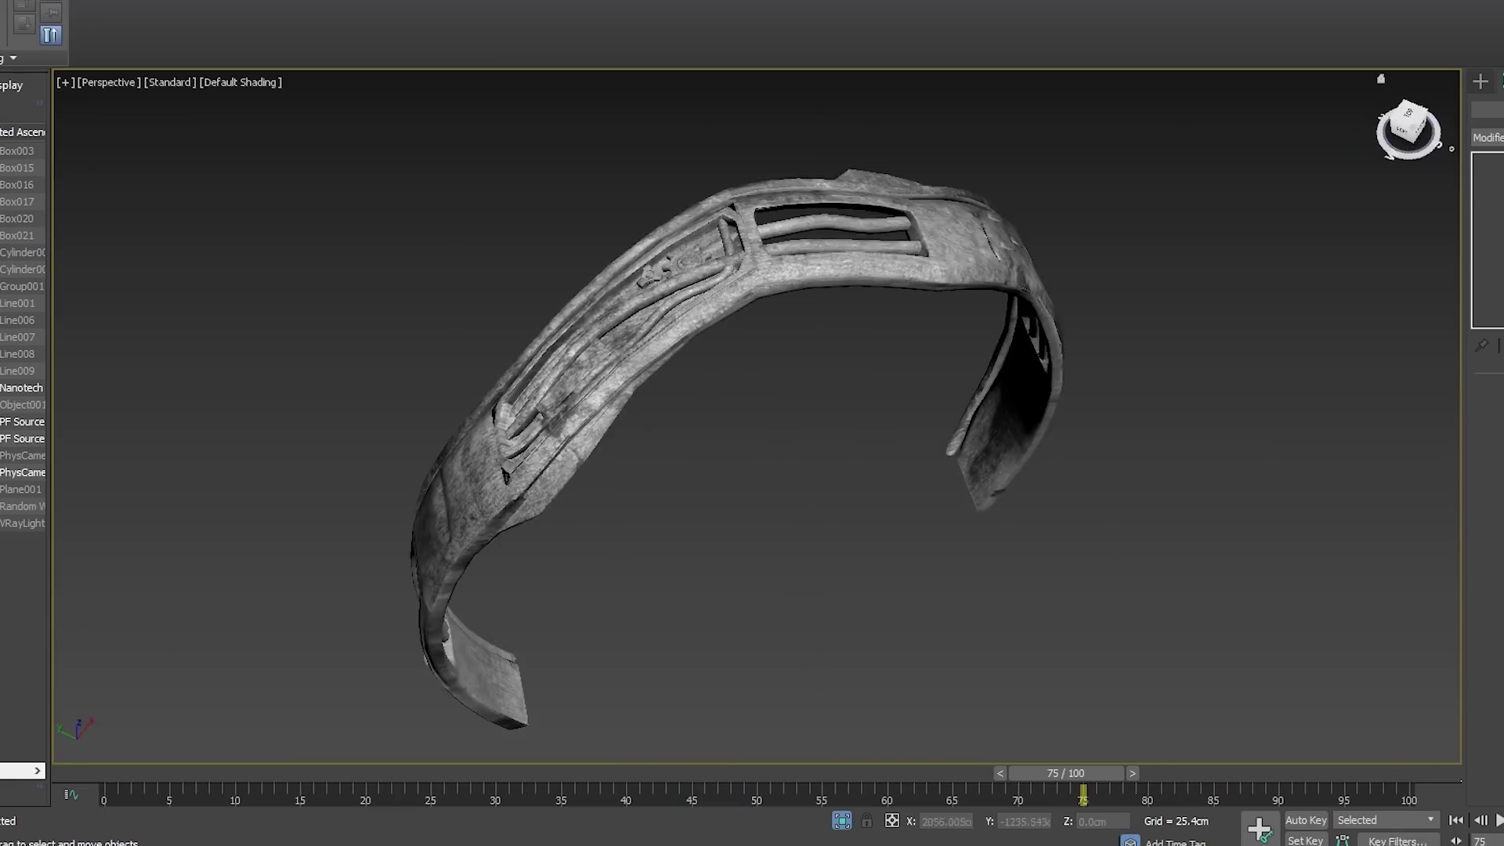
pyautogui.moveTo(1068, 773); pyautogui.dragTo(499, 774)
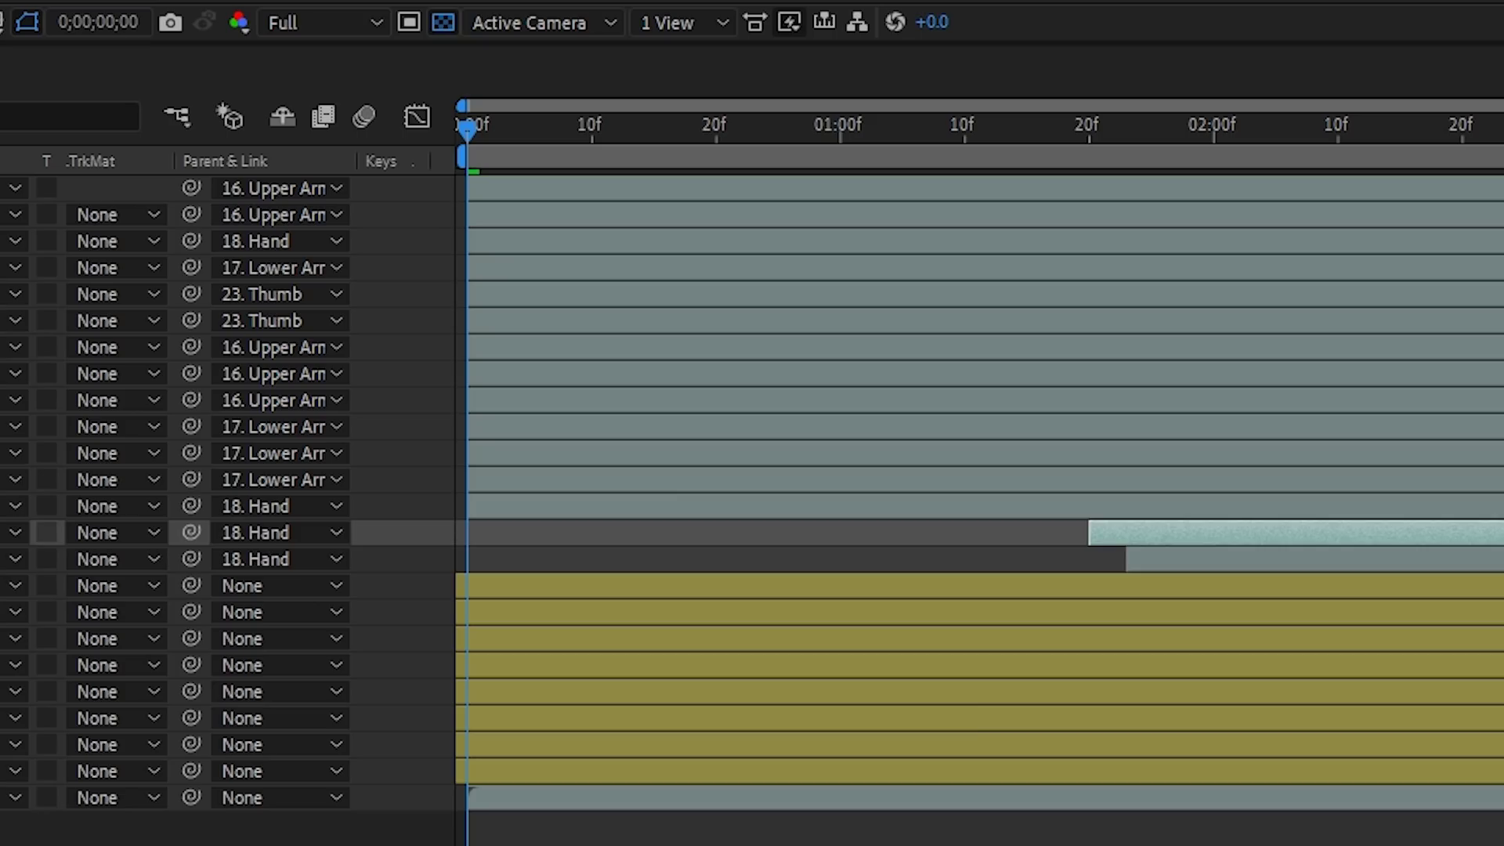
# Step: Offset each greeble layer's start time later to form a staggered cascade
pyautogui.click(501, 536)
pyautogui.moveTo(548, 533); pyautogui.dragTo(1088, 533)
pyautogui.moveTo(501, 506); pyautogui.dragTo(1138, 503)
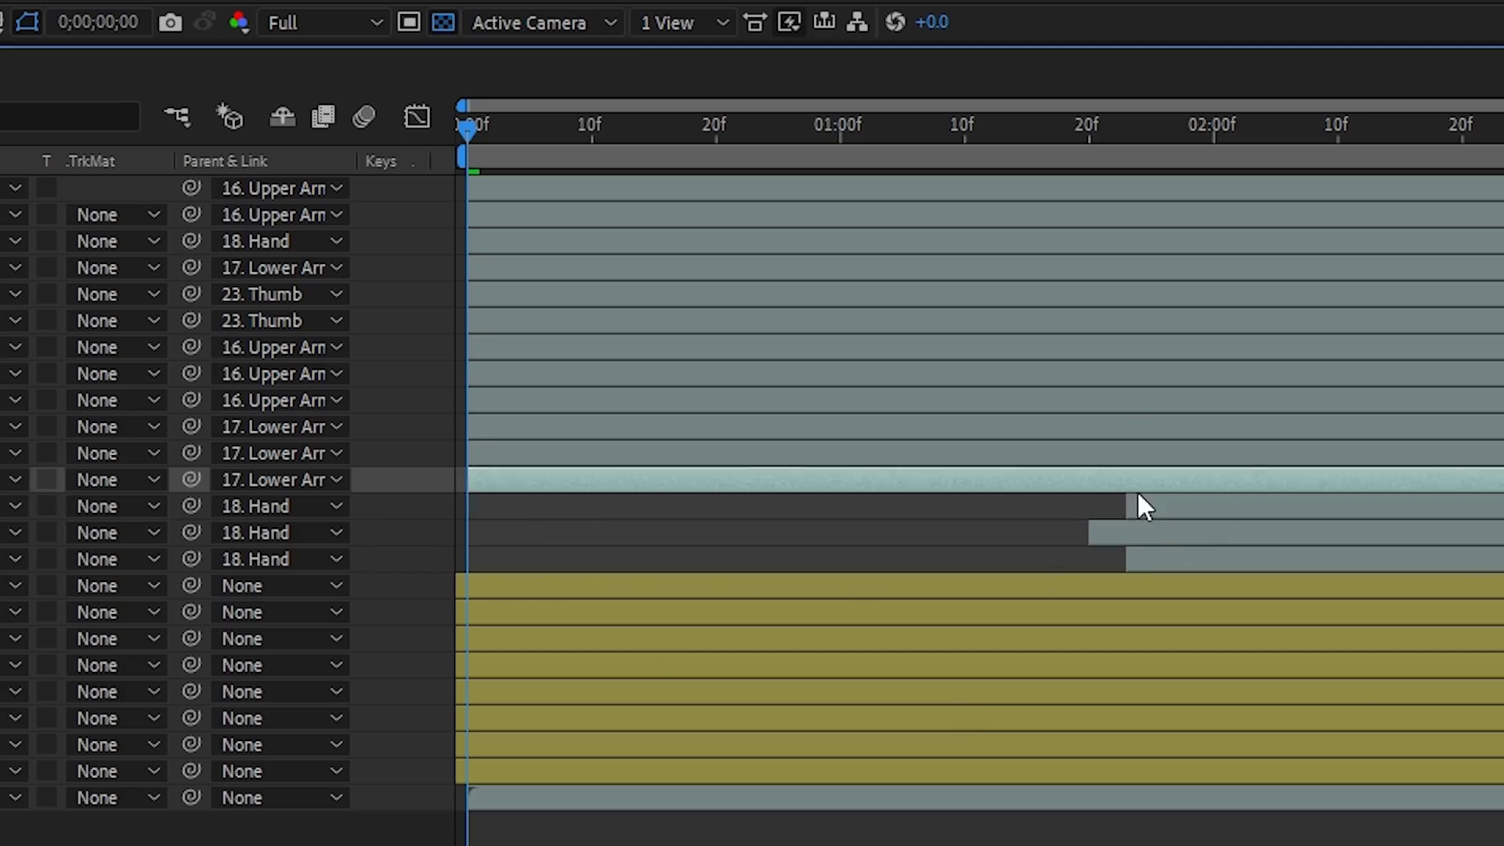
pyautogui.moveTo(501, 479); pyautogui.dragTo(754, 479)
pyautogui.moveTo(502, 452); pyautogui.dragTo(730, 444)
pyautogui.moveTo(501, 427); pyautogui.dragTo(889, 427)
pyautogui.moveTo(502, 400); pyautogui.dragTo(621, 398)
pyautogui.moveTo(502, 374); pyautogui.dragTo(528, 374)
pyautogui.moveTo(488, 347); pyautogui.dragTo(608, 313)
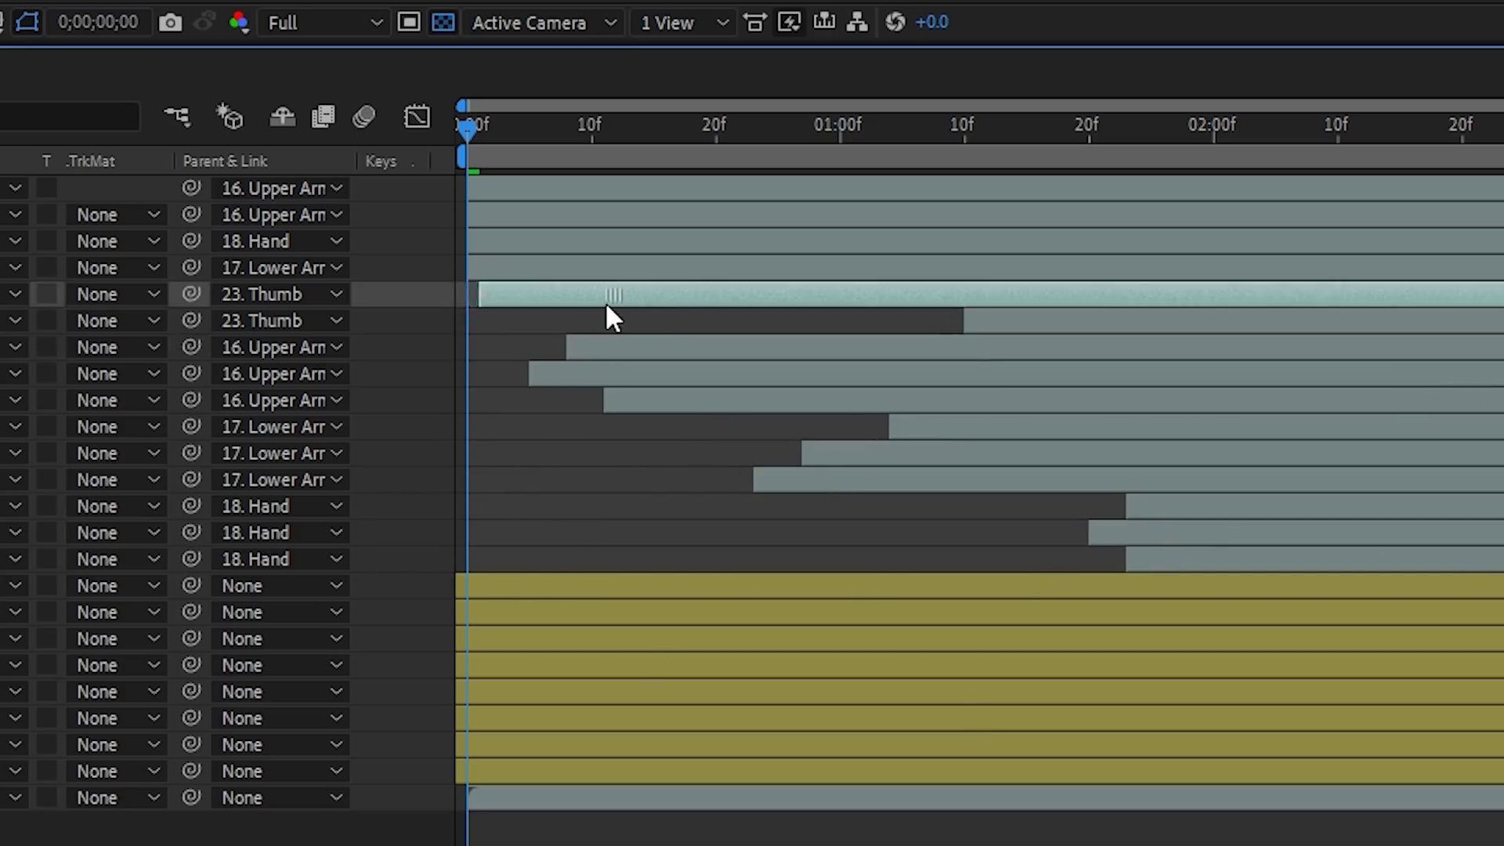
pyautogui.moveTo(501, 293); pyautogui.dragTo(950, 294)
pyautogui.moveTo(501, 267); pyautogui.dragTo(994, 282)
pyautogui.moveTo(501, 241); pyautogui.dragTo(974, 241)
pyautogui.moveTo(501, 215); pyautogui.dragTo(893, 232)
pyautogui.moveTo(501, 188); pyautogui.dragTo(936, 188)
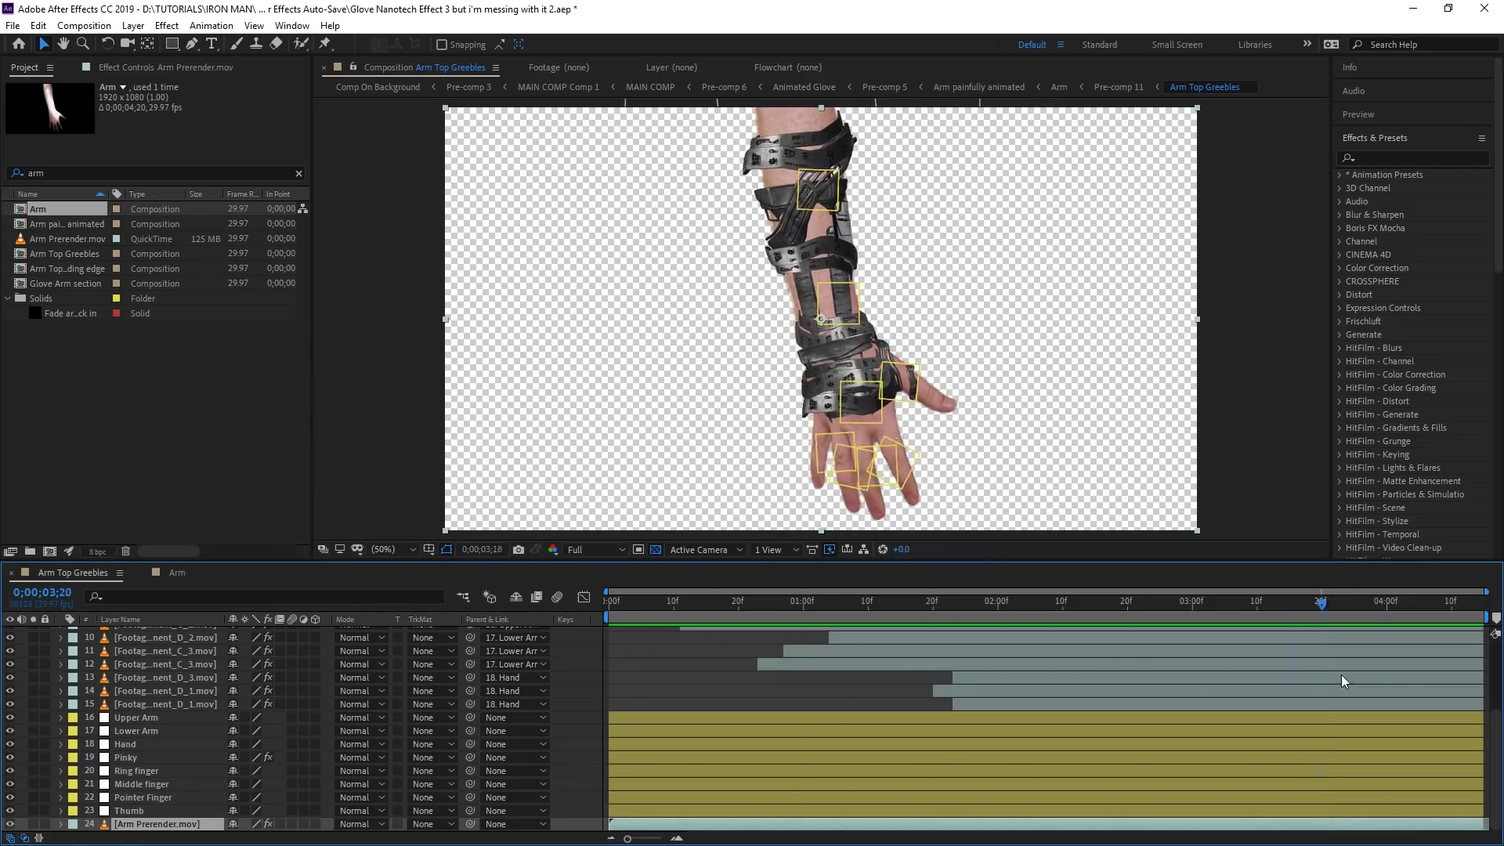
# Step: Select the greeble layers 1–15 and start pre-composing them as Arm Components
pyautogui.click(1249, 704)
pyautogui.scroll(3, 184, 667)
pyautogui.keyDown('shift'); pyautogui.click(153, 634); pyautogui.keyUp('shift')
pyautogui.hotkey('ctrl', 'shift', 'c')
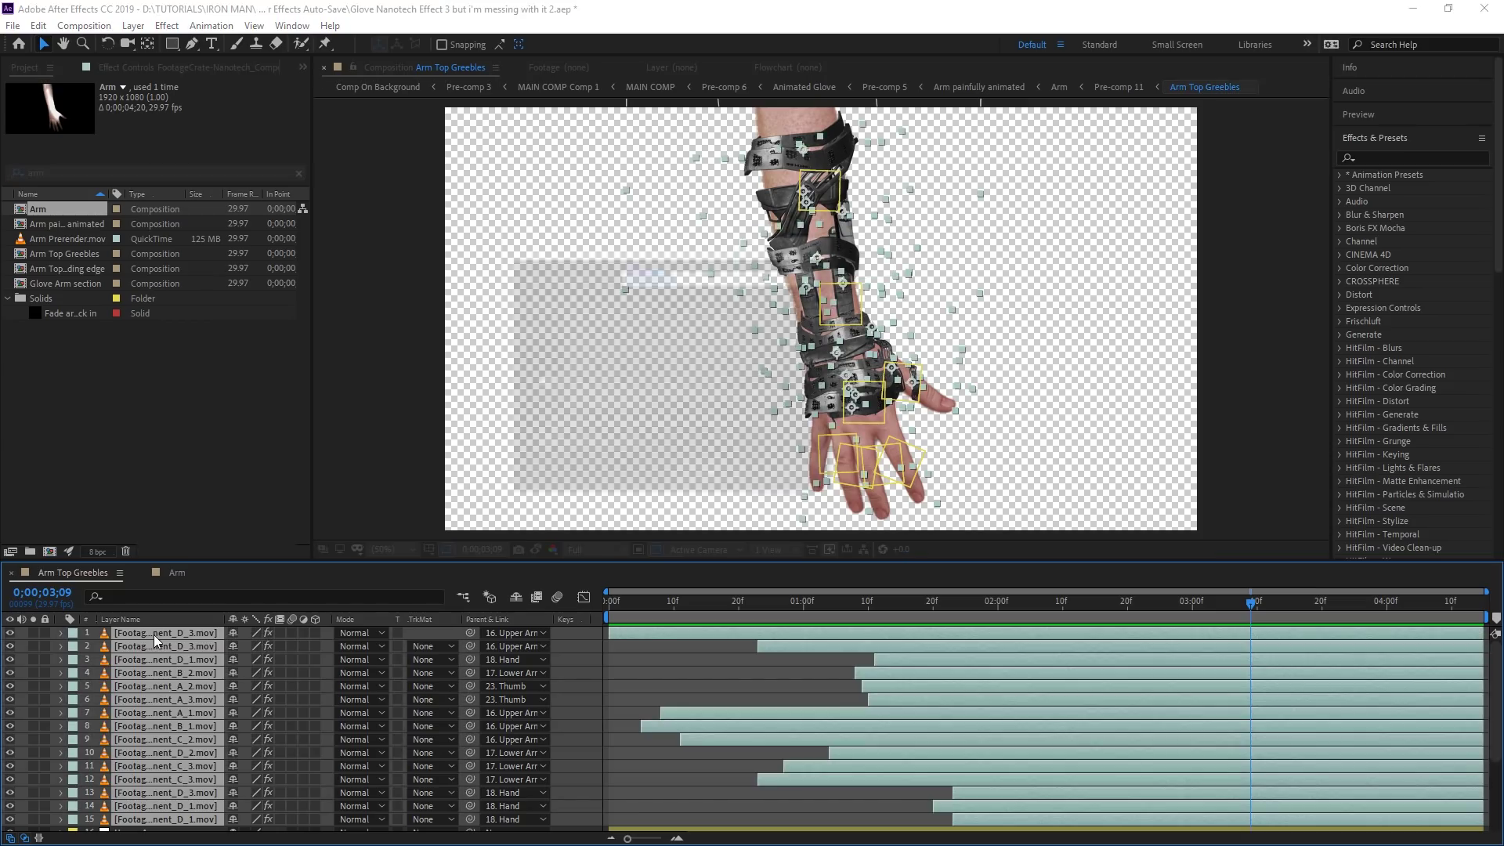
pyautogui.press('Escape')
pyautogui.hotkey('ctrl', 'a')
pyautogui.hotkey('ctrl', 'shift', 'c')
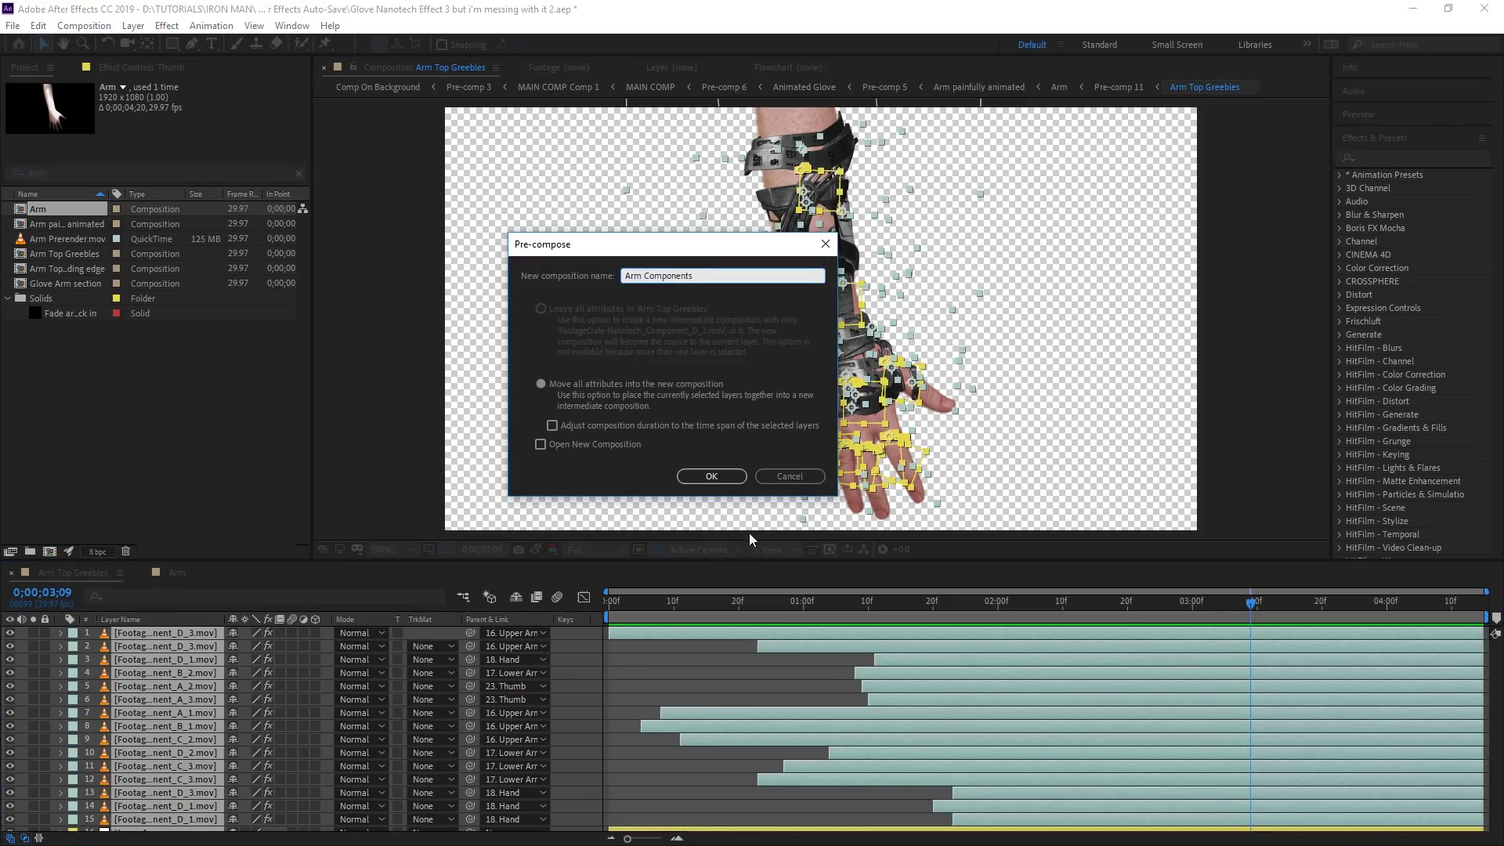
# Step: Confirm the Arm Components precomp and close a mask path around the armour
pyautogui.click(705, 477)
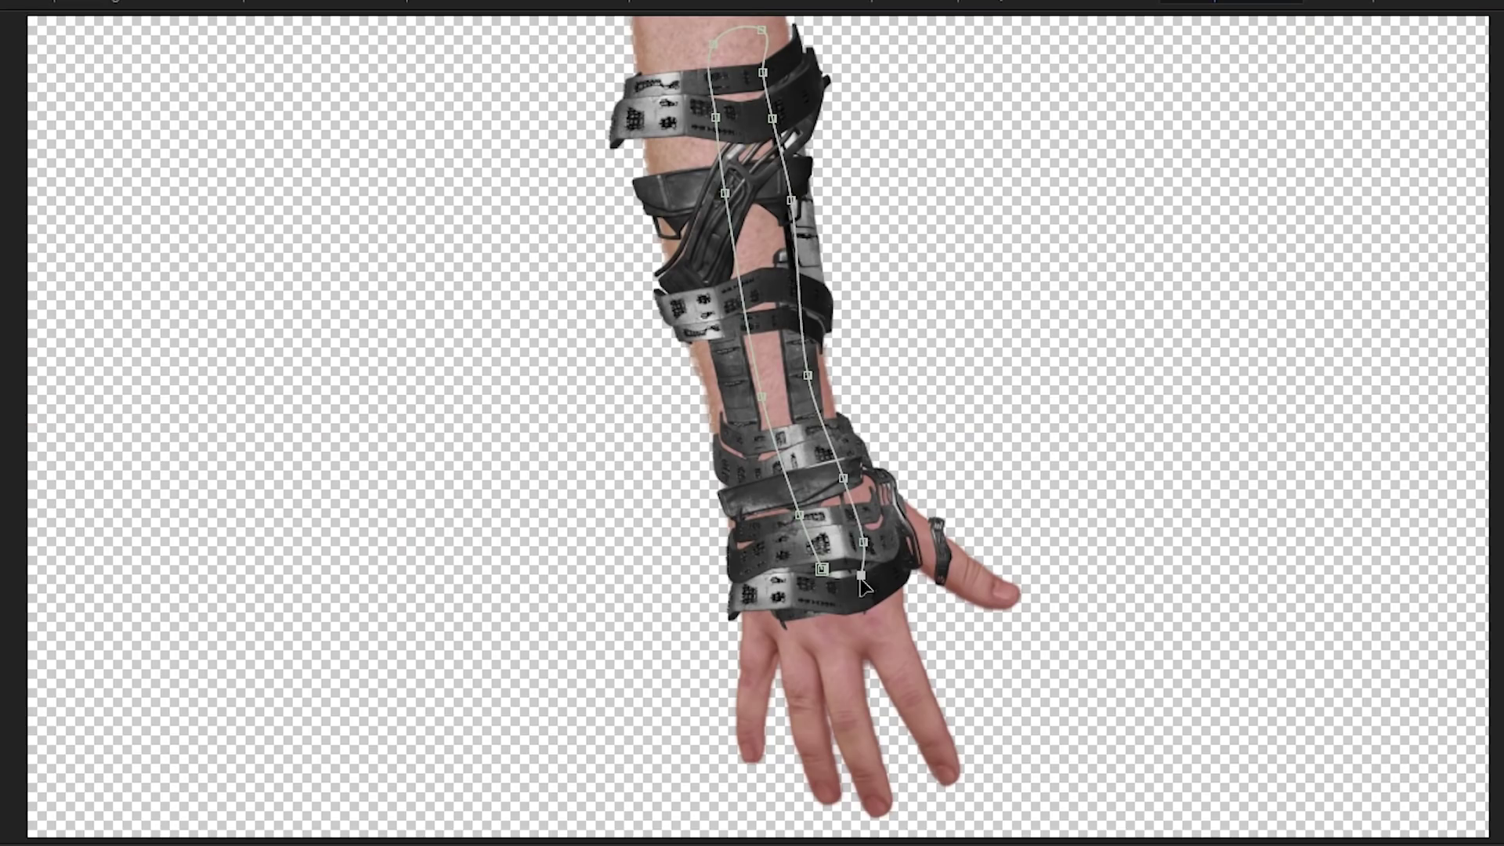
pyautogui.click(821, 570)
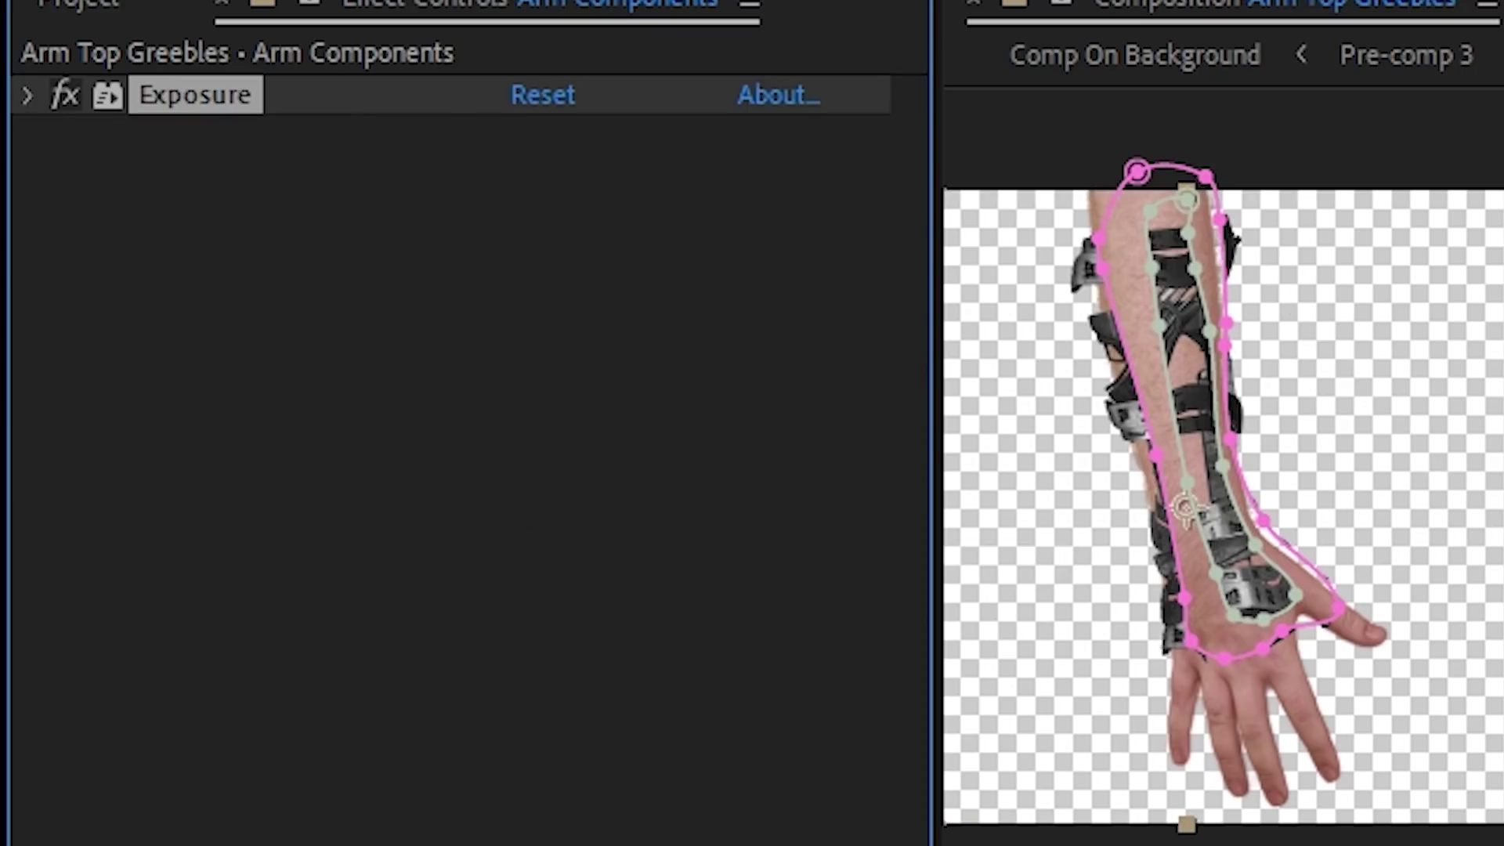
# Step: Duplicate the Exposure effect and raise Exposure to 3.00
pyautogui.hotkey('ctrl', 'd')
pyautogui.click(32, 134)
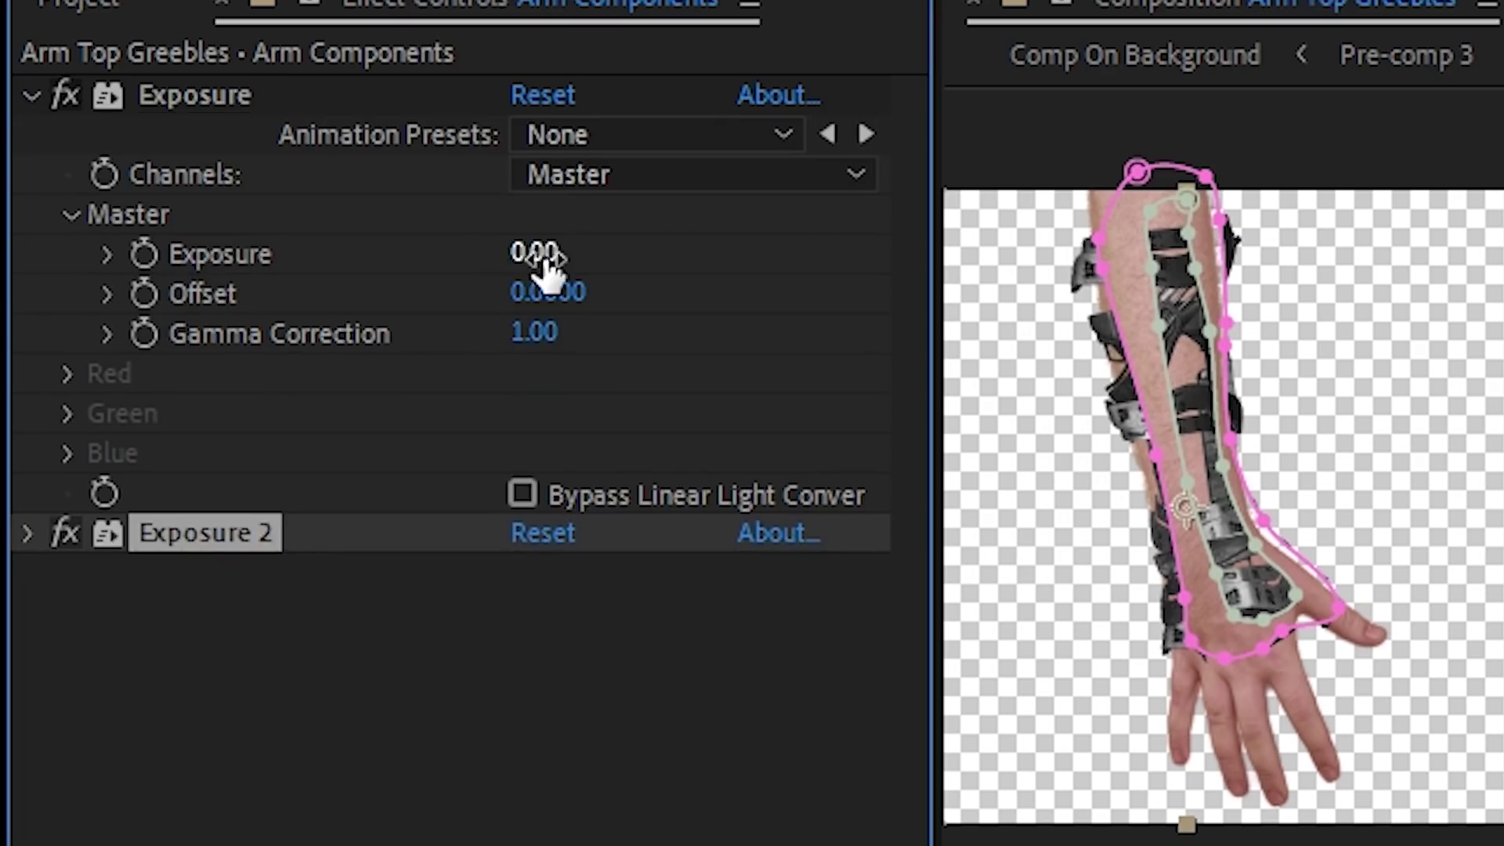
pyautogui.moveTo(543, 269); pyautogui.dragTo(543, 270)
pyautogui.click(149, 588)
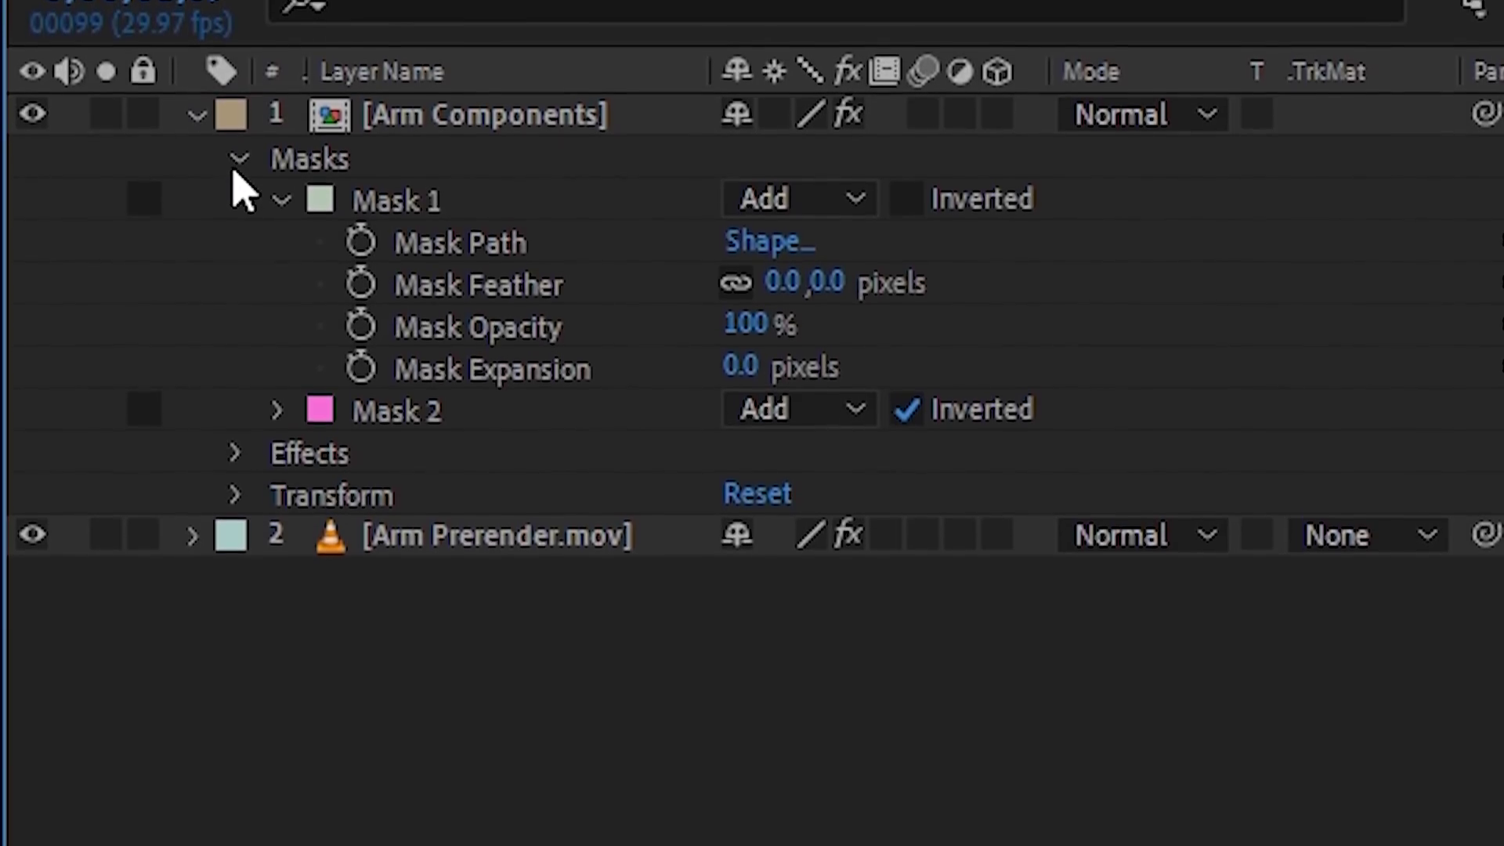
pyautogui.click(237, 220)
# Step: Limit Exposure to Mask 1 and Exposure 2 to Mask 2, then feather masks to 340 and 470
pyautogui.click(236, 181)
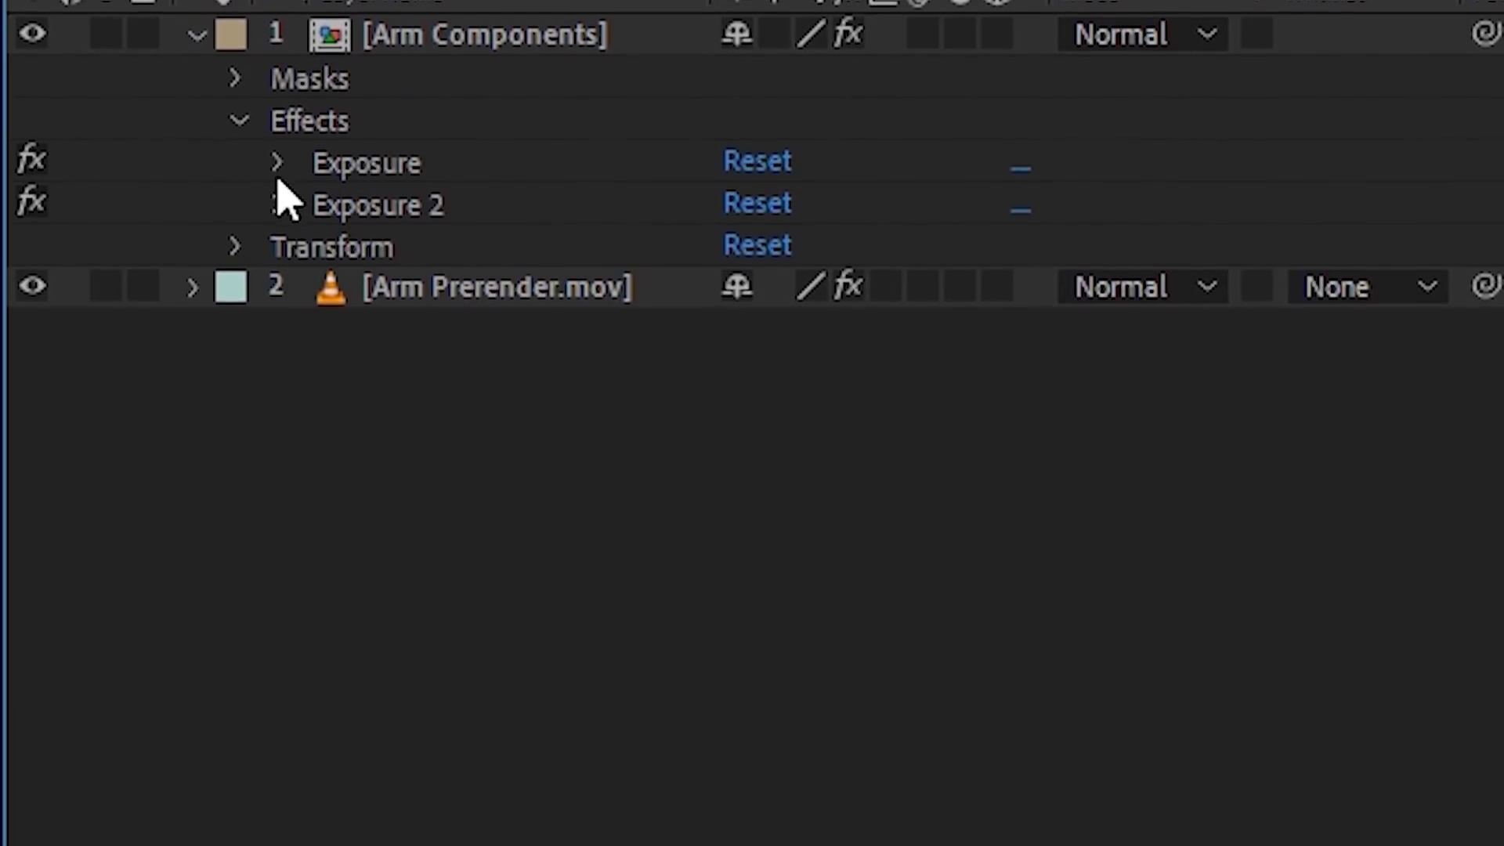
pyautogui.click(281, 144)
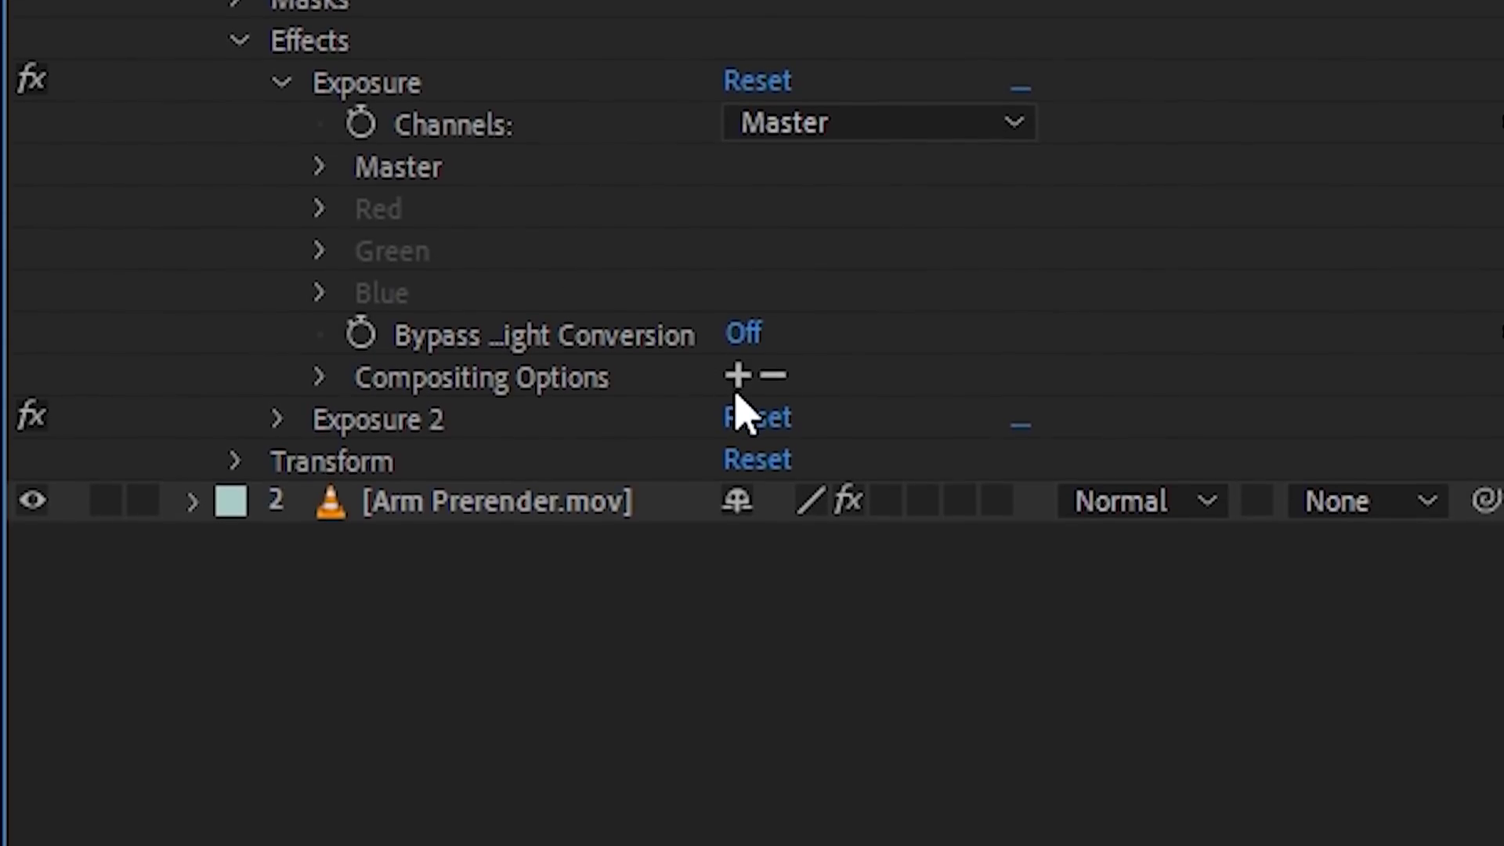
pyautogui.click(738, 355)
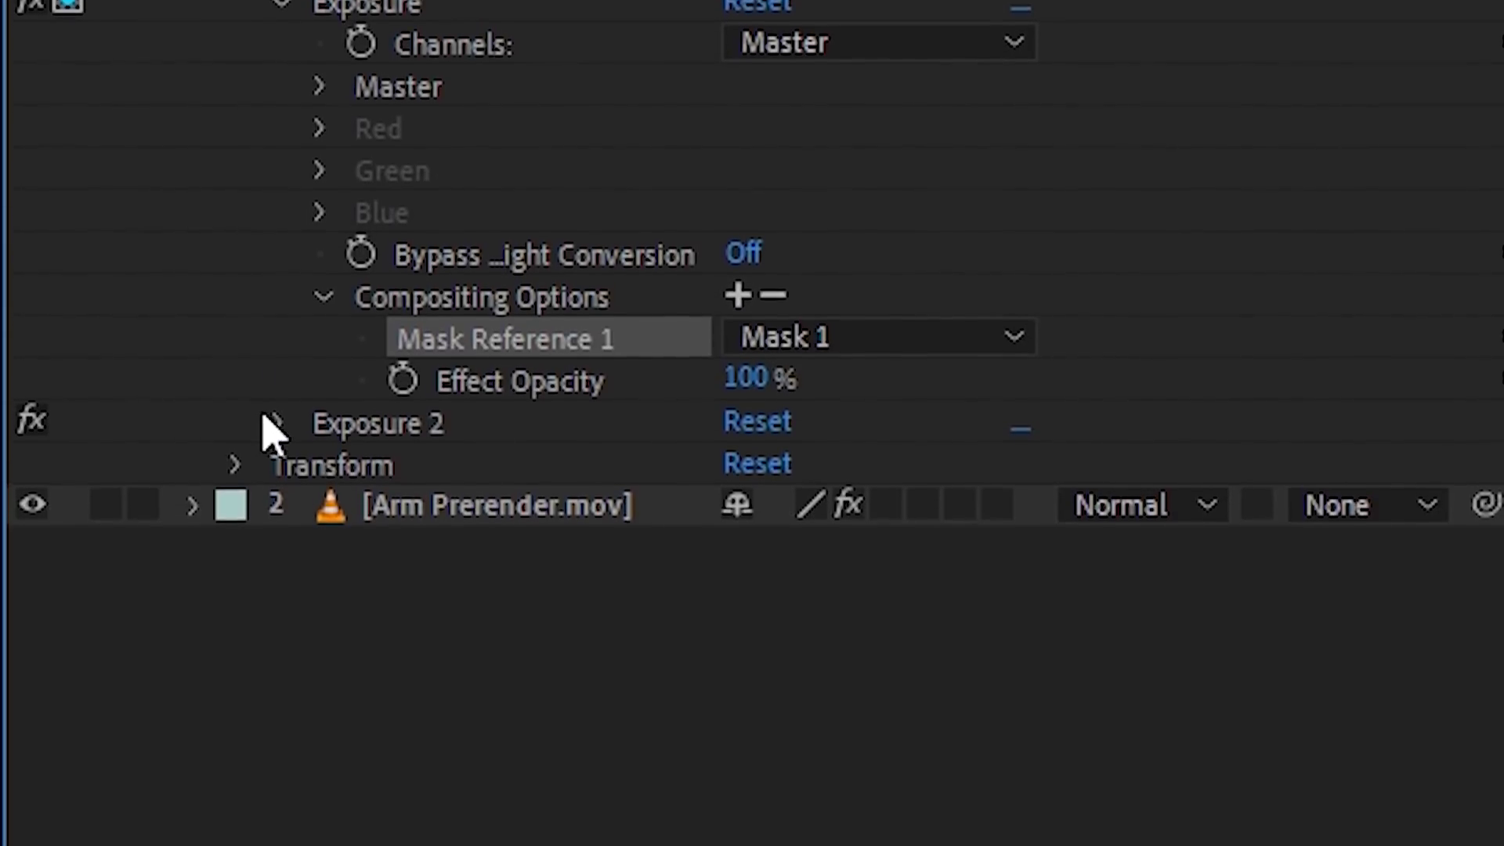
pyautogui.click(277, 482)
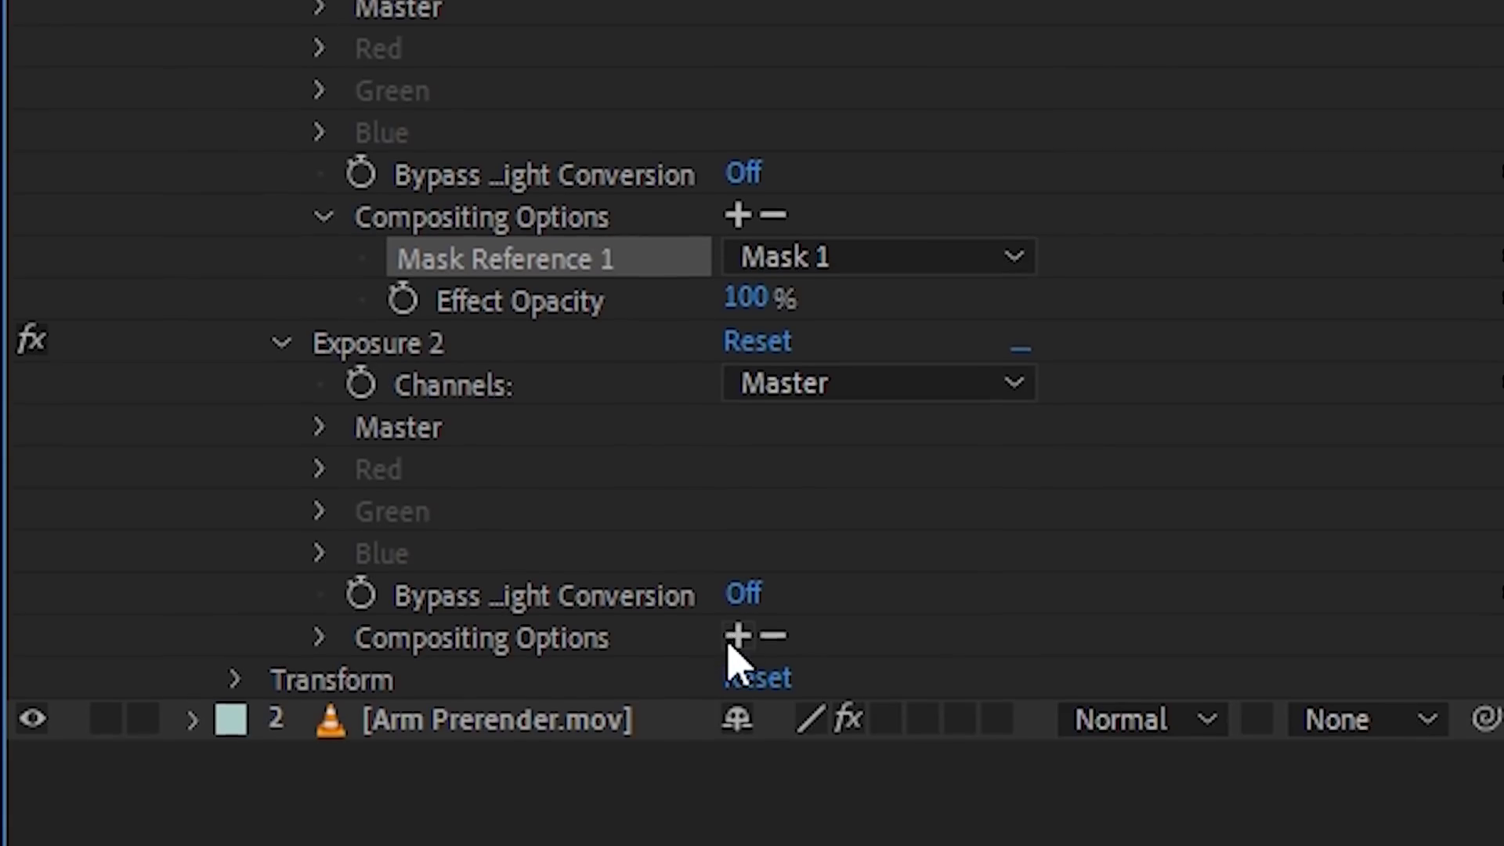
pyautogui.click(735, 619)
pyautogui.click(783, 607)
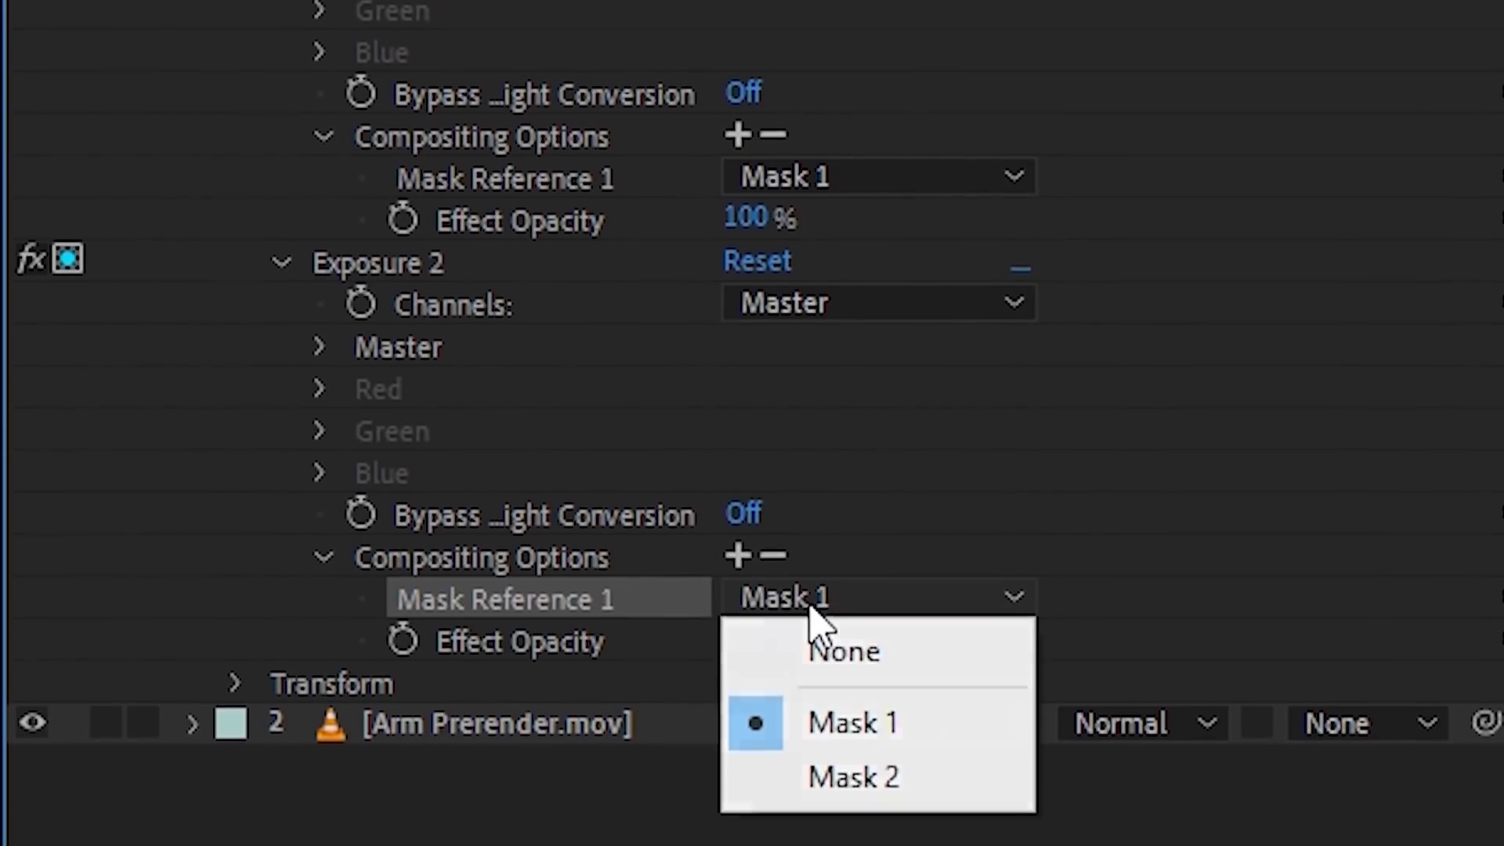
pyautogui.click(901, 754)
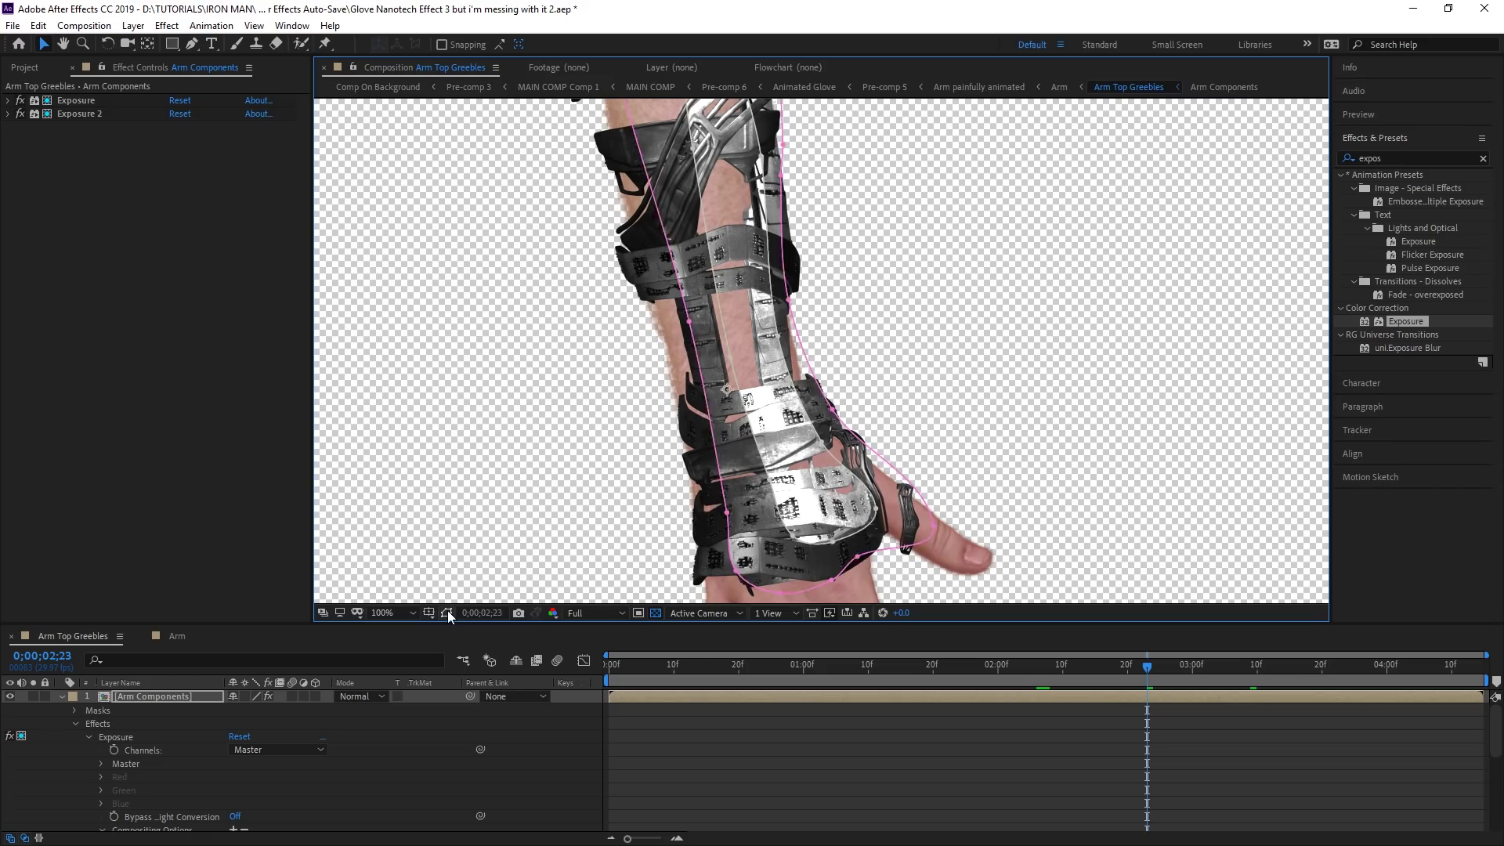
pyautogui.click(447, 614)
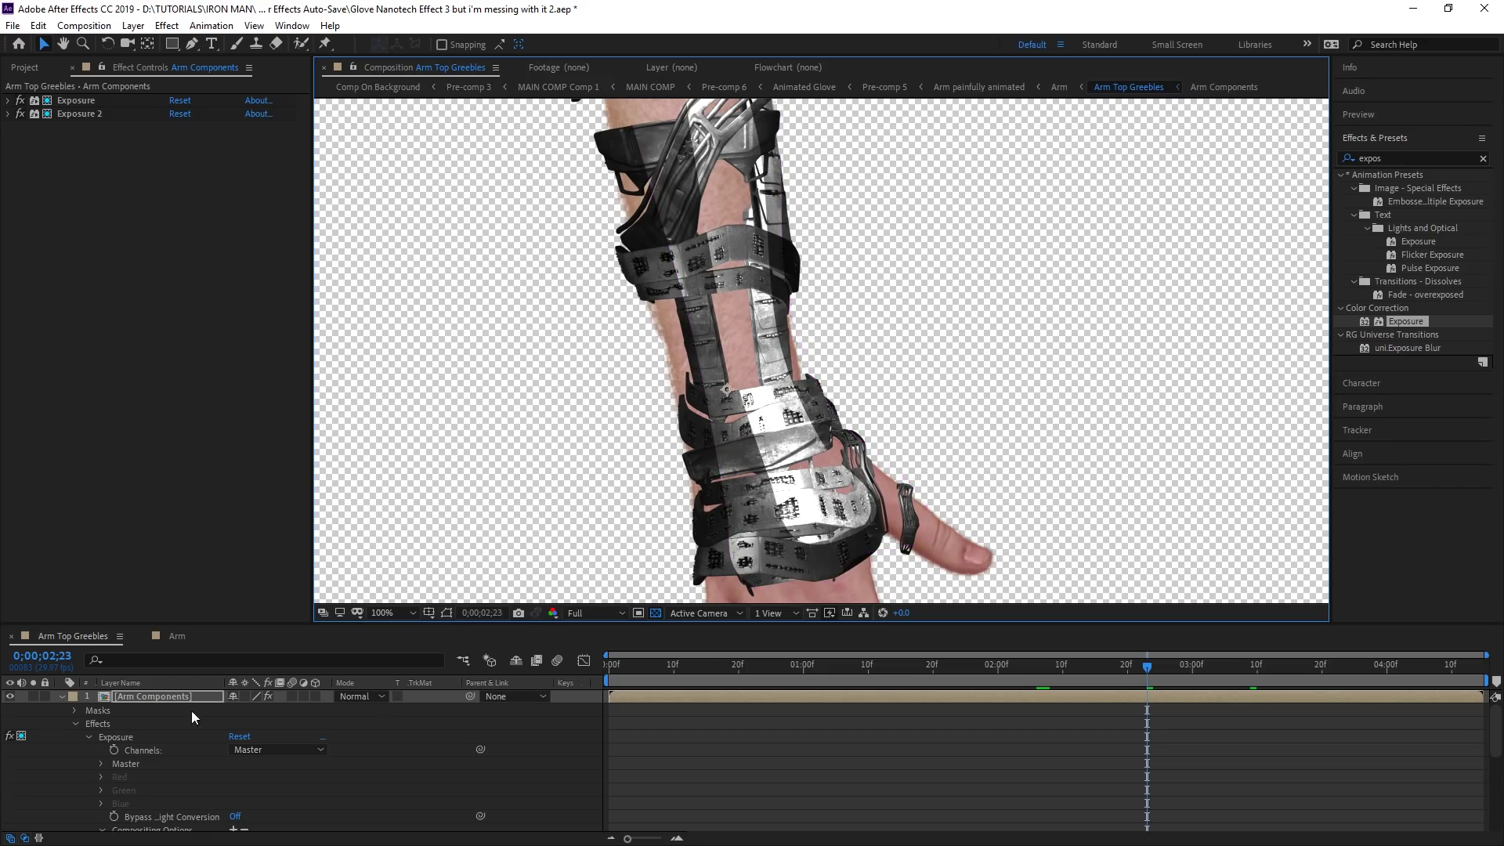
pyautogui.moveTo(266, 722); pyautogui.dragTo(288, 751)
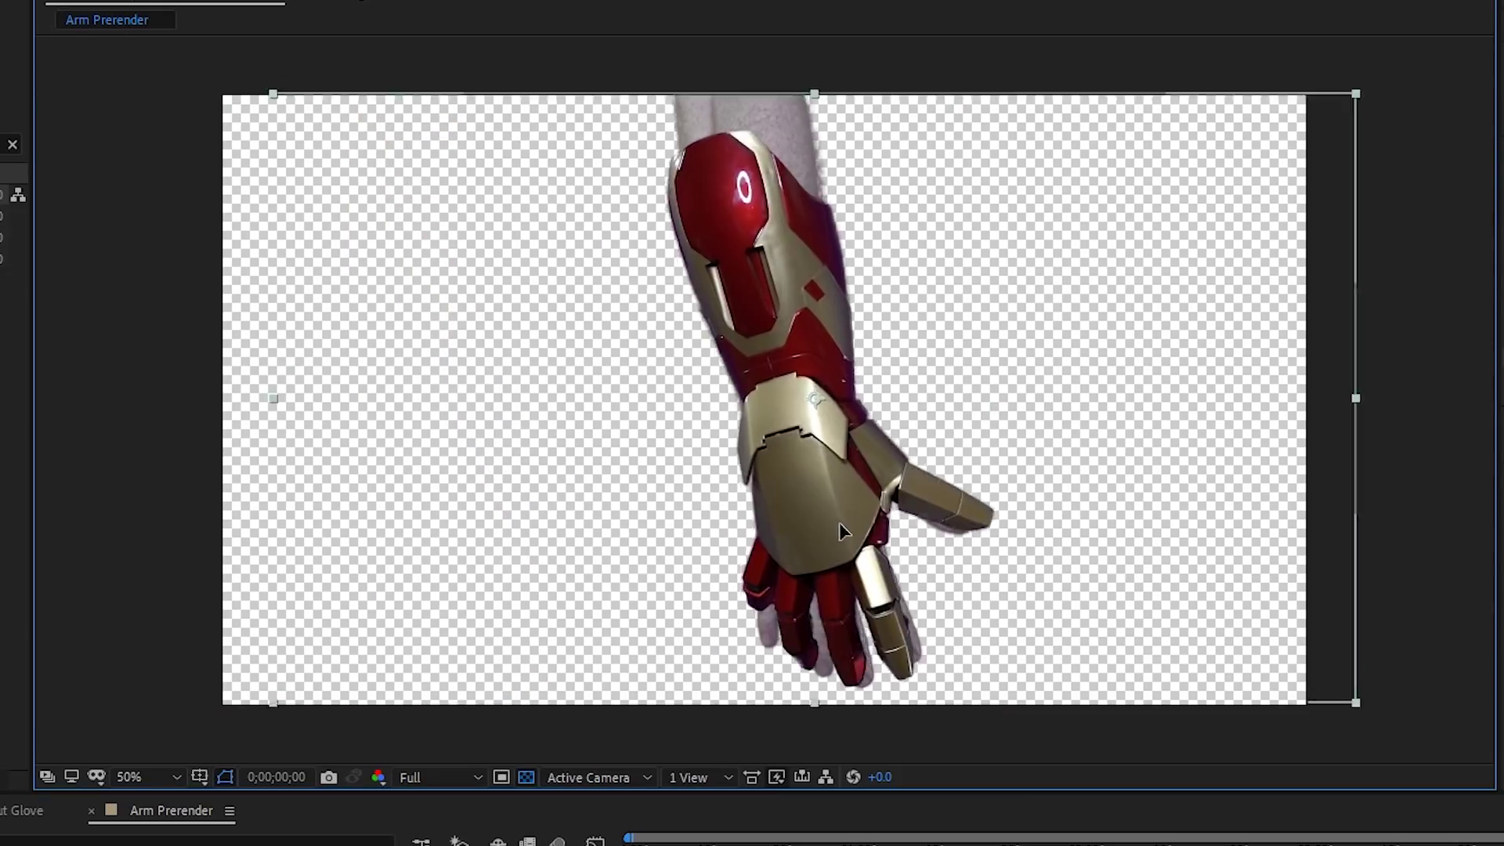
# Step: Rotate the glove to the arm's angle and move the finger piece and its mask onto the finger
pyautogui.press('w')
pyautogui.moveTo(473, 443); pyautogui.dragTo(474, 458)
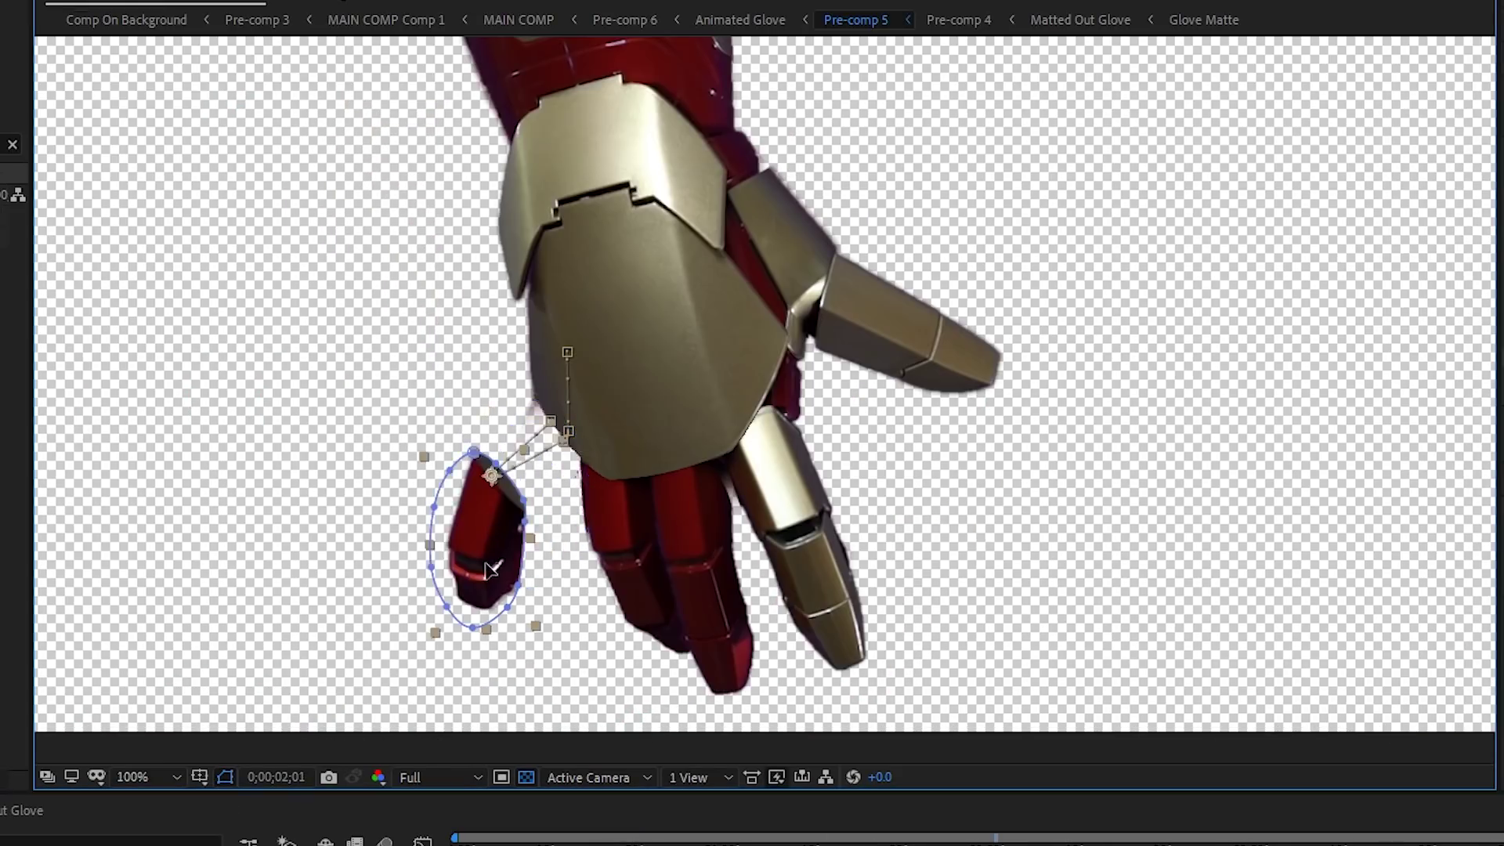
pyautogui.moveTo(492, 569); pyautogui.dragTo(725, 601)
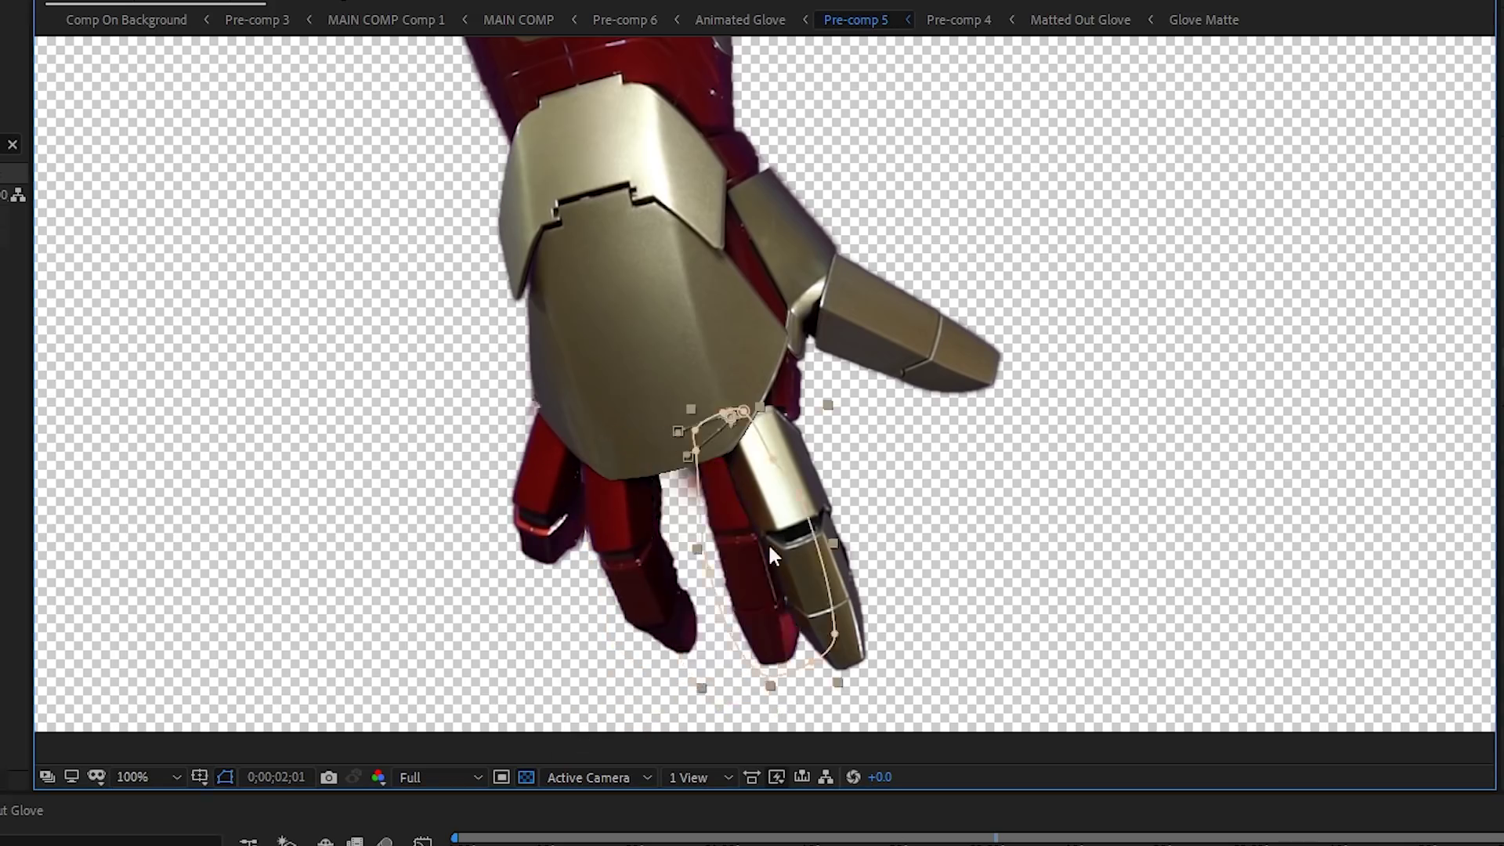
pyautogui.moveTo(772, 552); pyautogui.dragTo(848, 359)
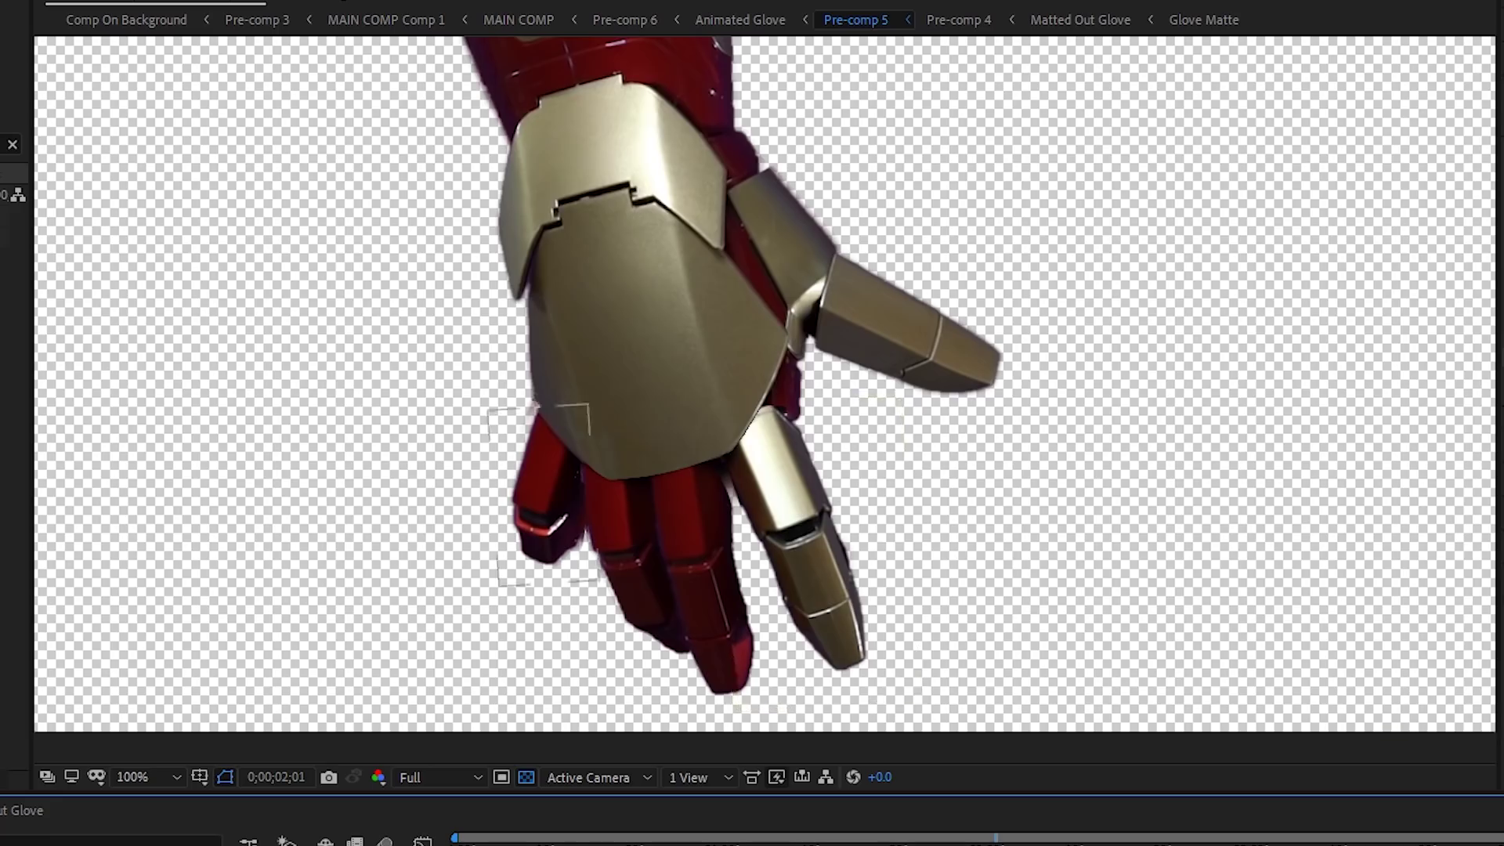
pyautogui.press('space')
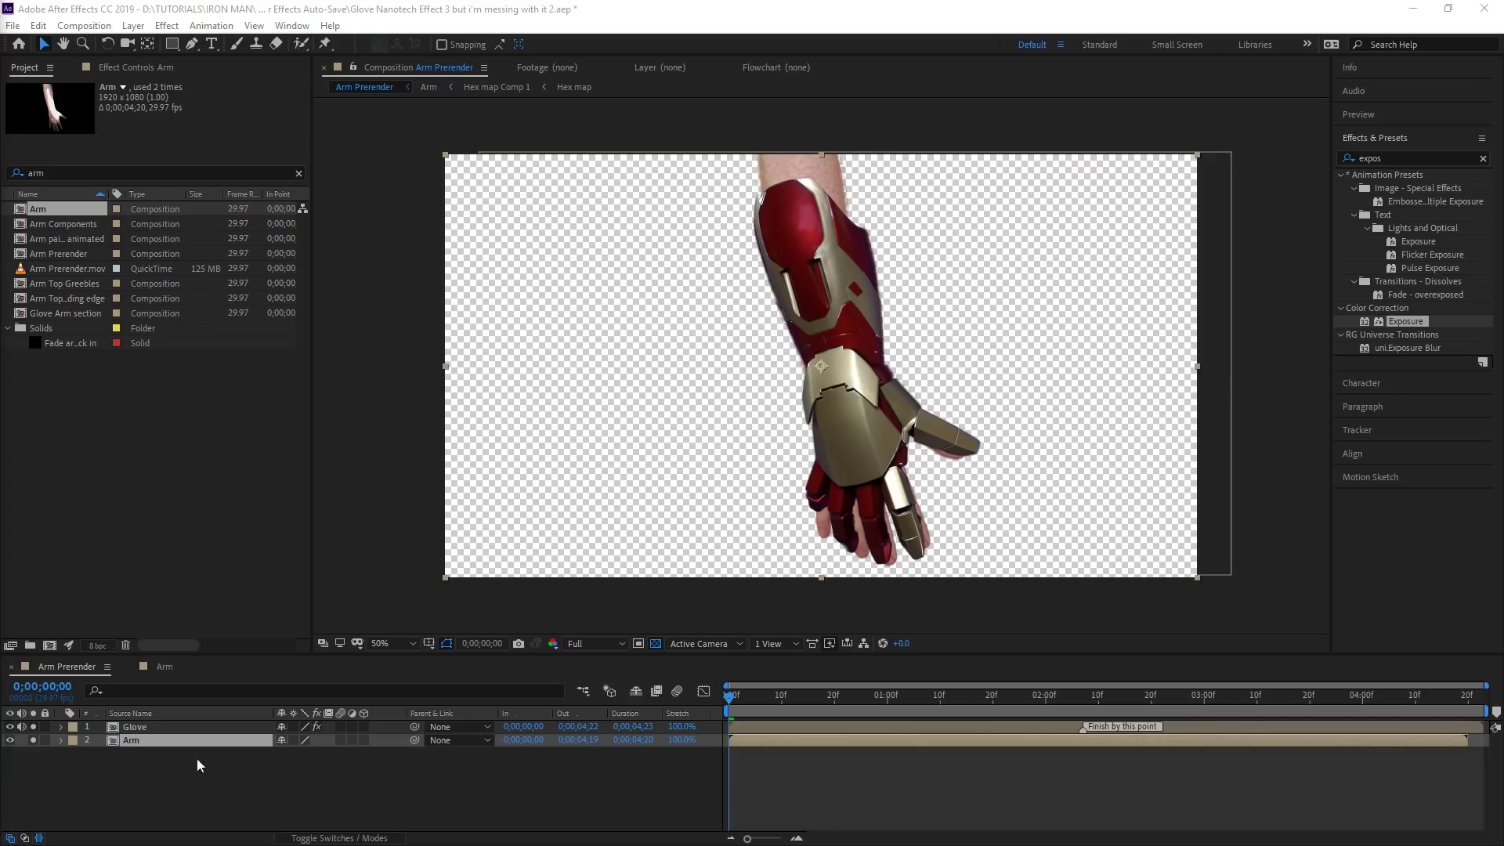
pyautogui.click(163, 730)
# Step: Pre-compose the glove as Glove Comp 2 and add a new white solid
pyautogui.hotkey('ctrl', 'shift', 'c')
pyautogui.click(705, 476)
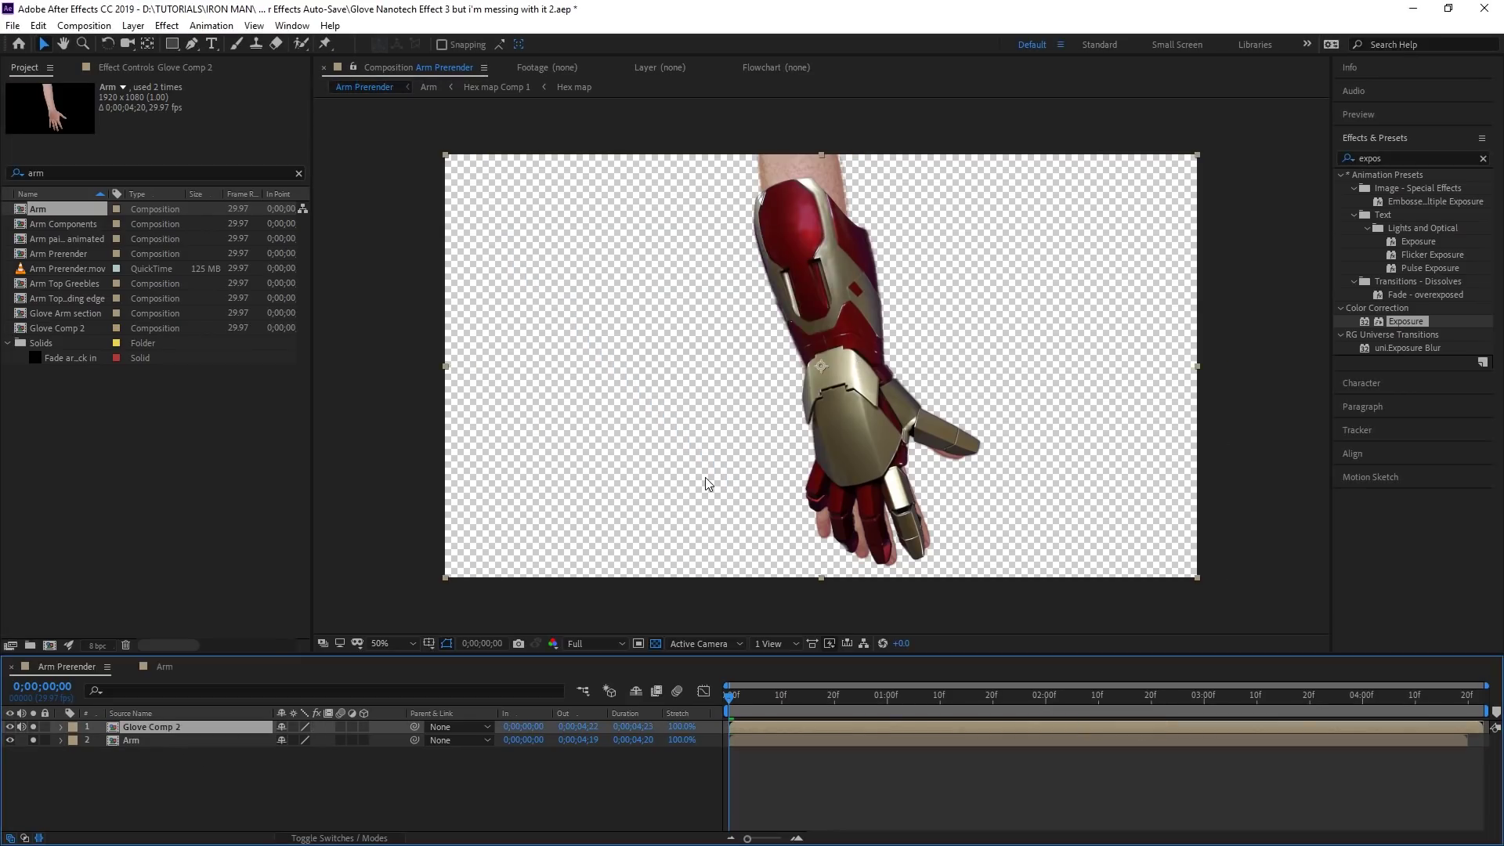
pyautogui.click(133, 25)
pyautogui.click(408, 49)
pyautogui.click(501, 418)
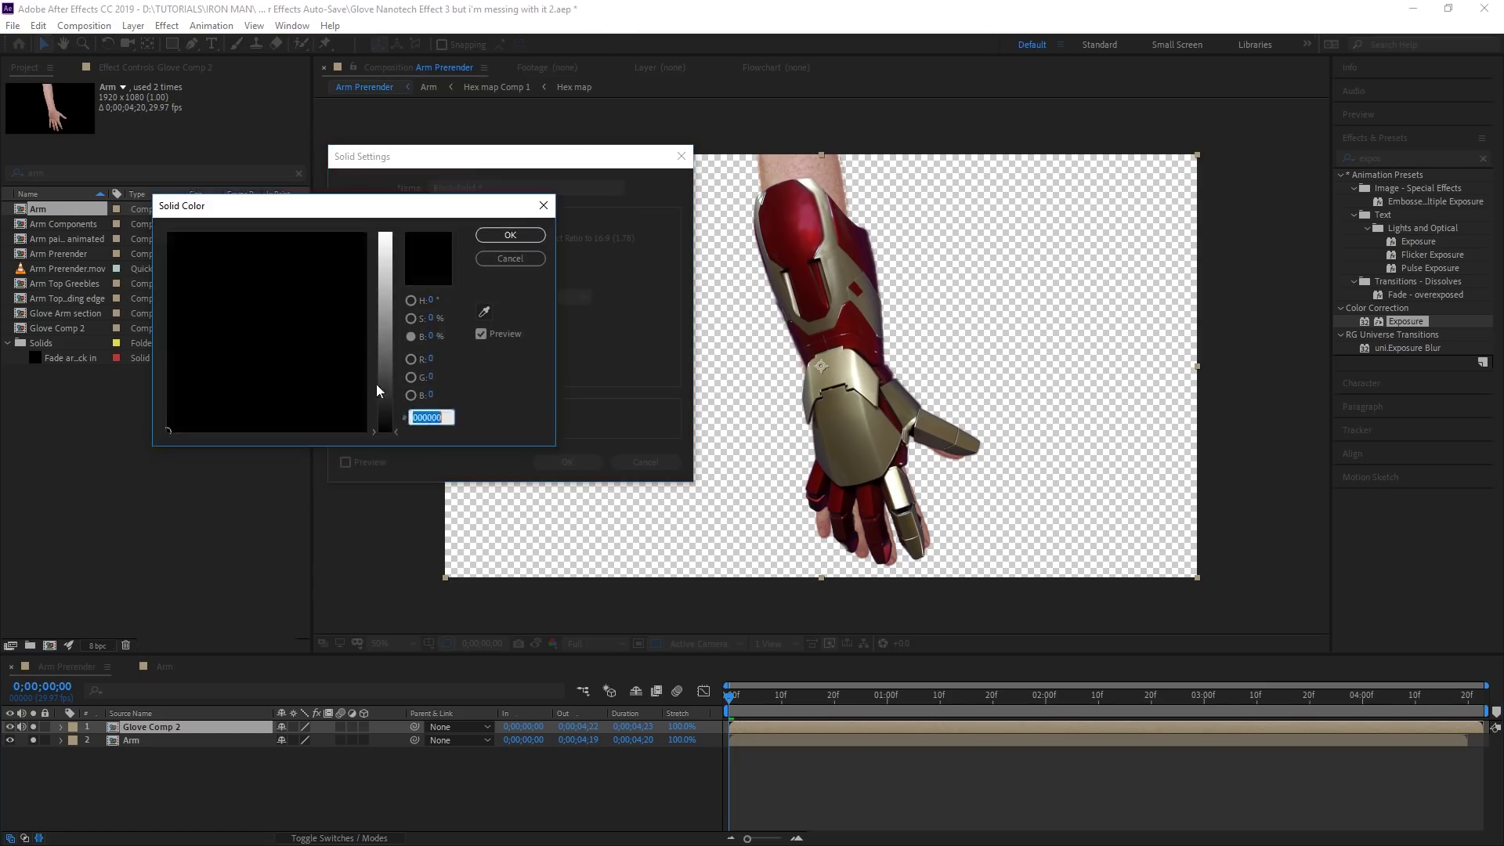
pyautogui.click(476, 220)
pyautogui.press('Return')
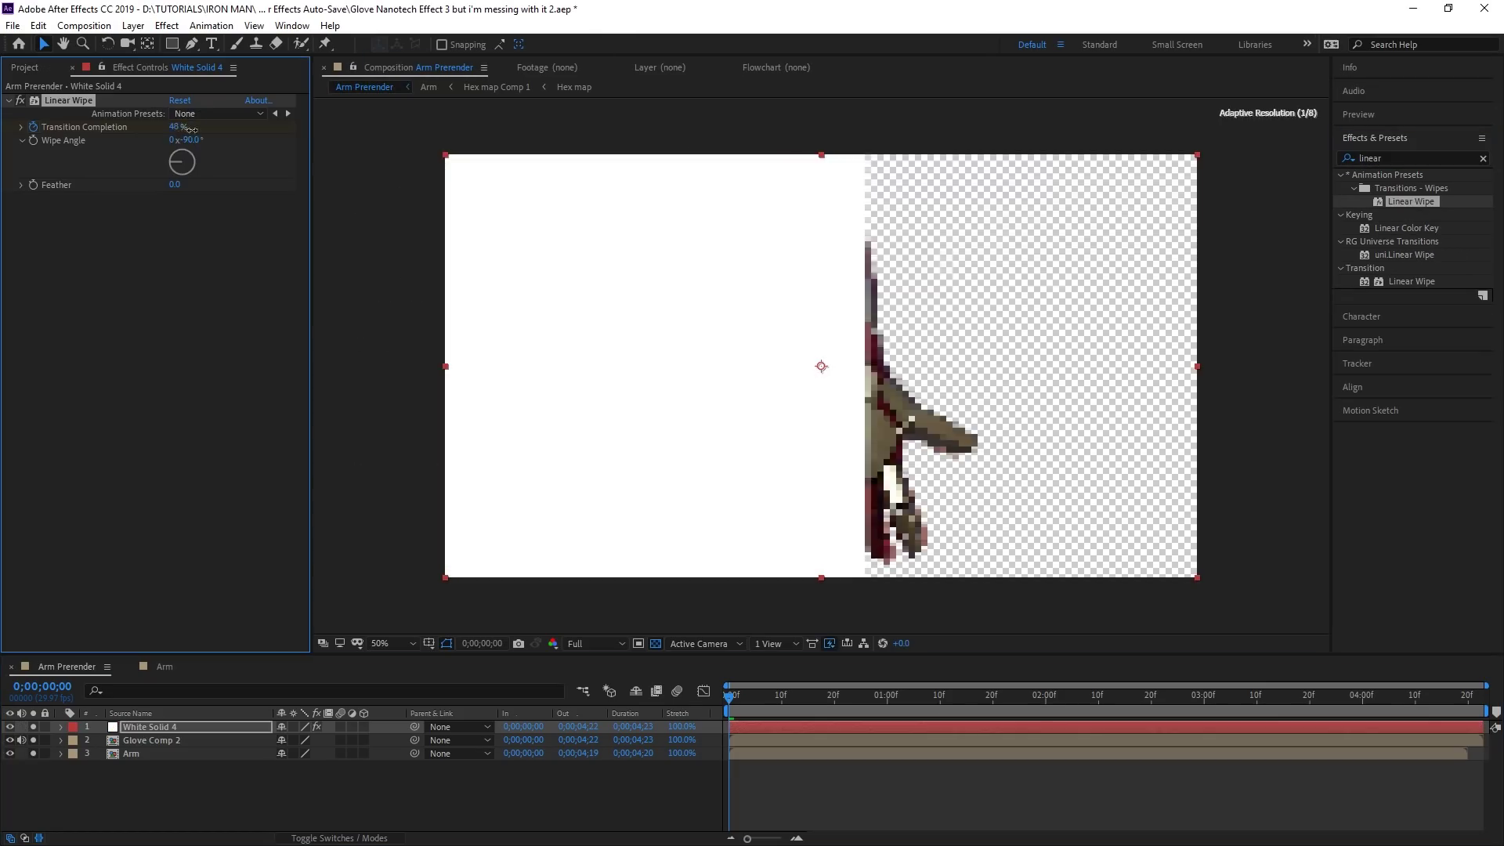
# Step: Angle the white solid's Linear Wipe diagonally and add a black Solid Composite
pyautogui.moveTo(173, 140); pyautogui.dragTo(181, 140)
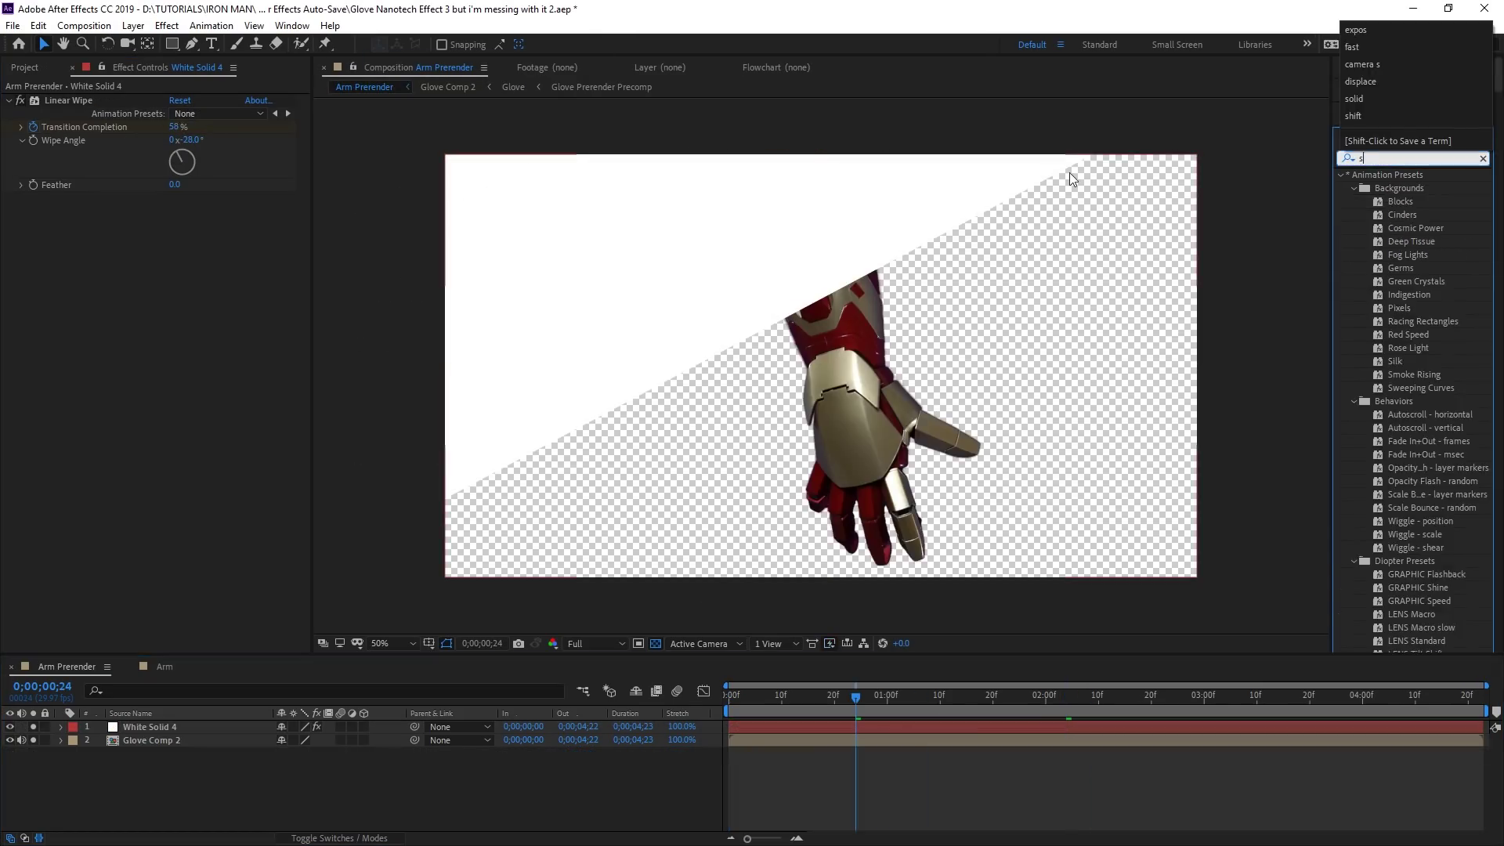
pyautogui.write('solid')
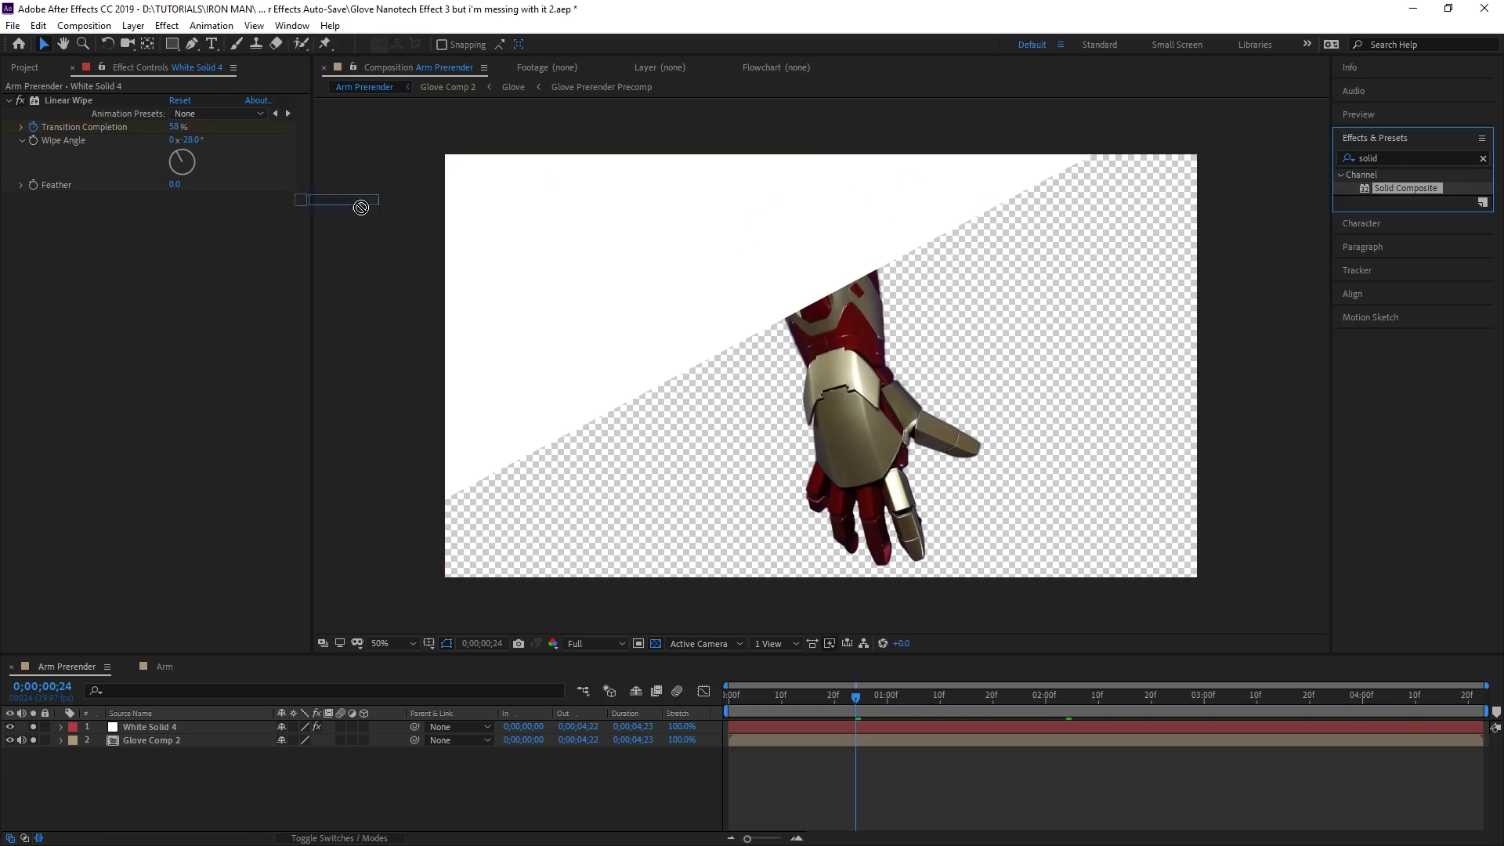
pyautogui.moveTo(360, 207); pyautogui.dragTo(196, 249)
pyautogui.click(177, 239)
pyautogui.moveTo(395, 396); pyautogui.dragTo(397, 491)
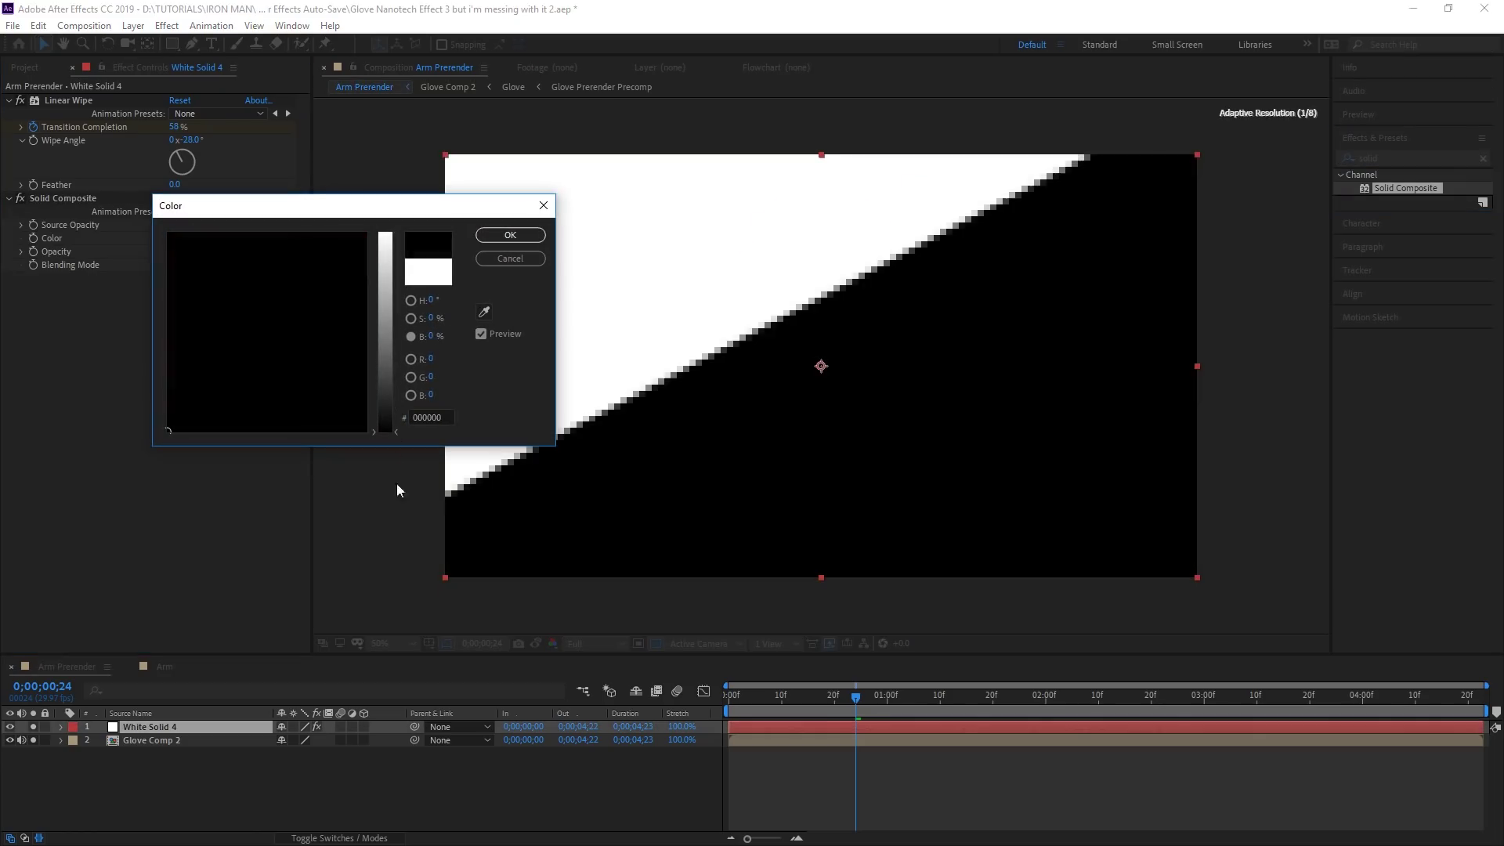
pyautogui.click(510, 237)
pyautogui.moveTo(856, 695)
pyautogui.mouseDown()
pyautogui.moveTo(882, 695)
pyautogui.moveTo(854, 695)
pyautogui.mouseUp()
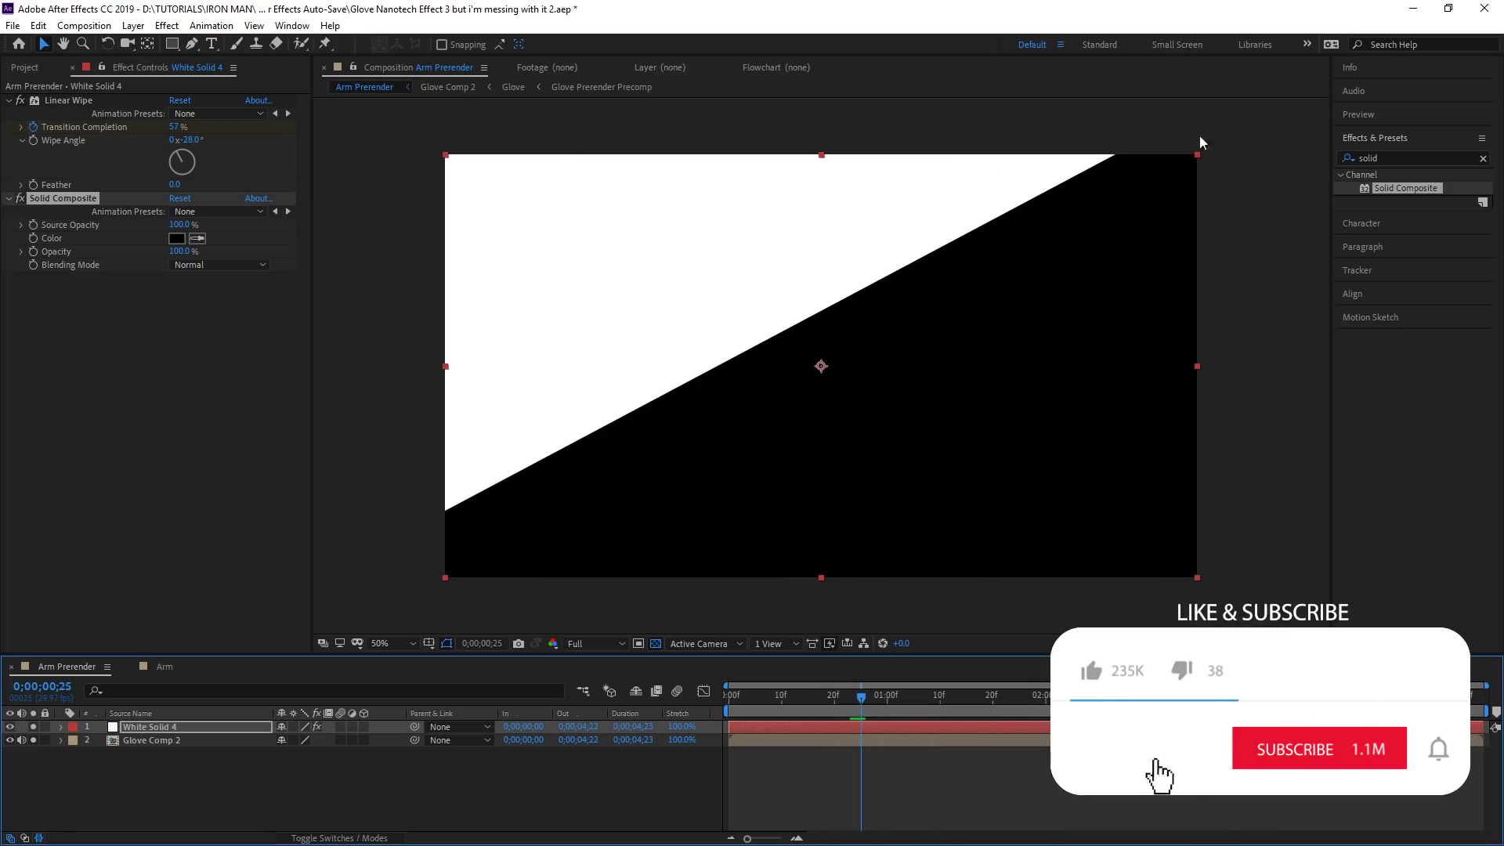
# Step: Apply Turbulent Displace to White Solid 4 so the diagonal split edge turns wavy
pyautogui.write('turbu')
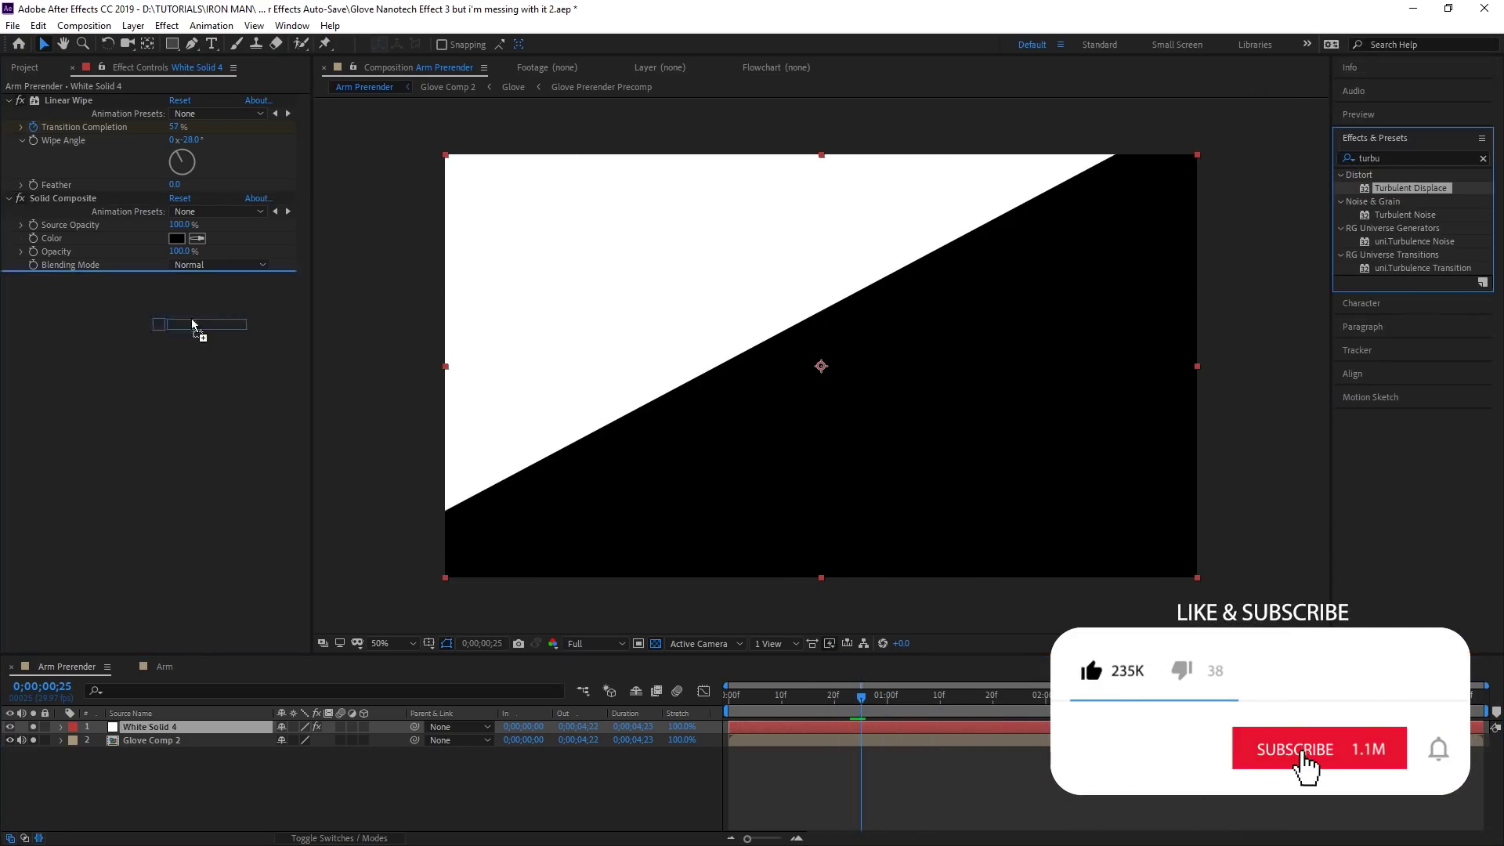
pyautogui.moveTo(192, 324); pyautogui.dragTo(181, 323)
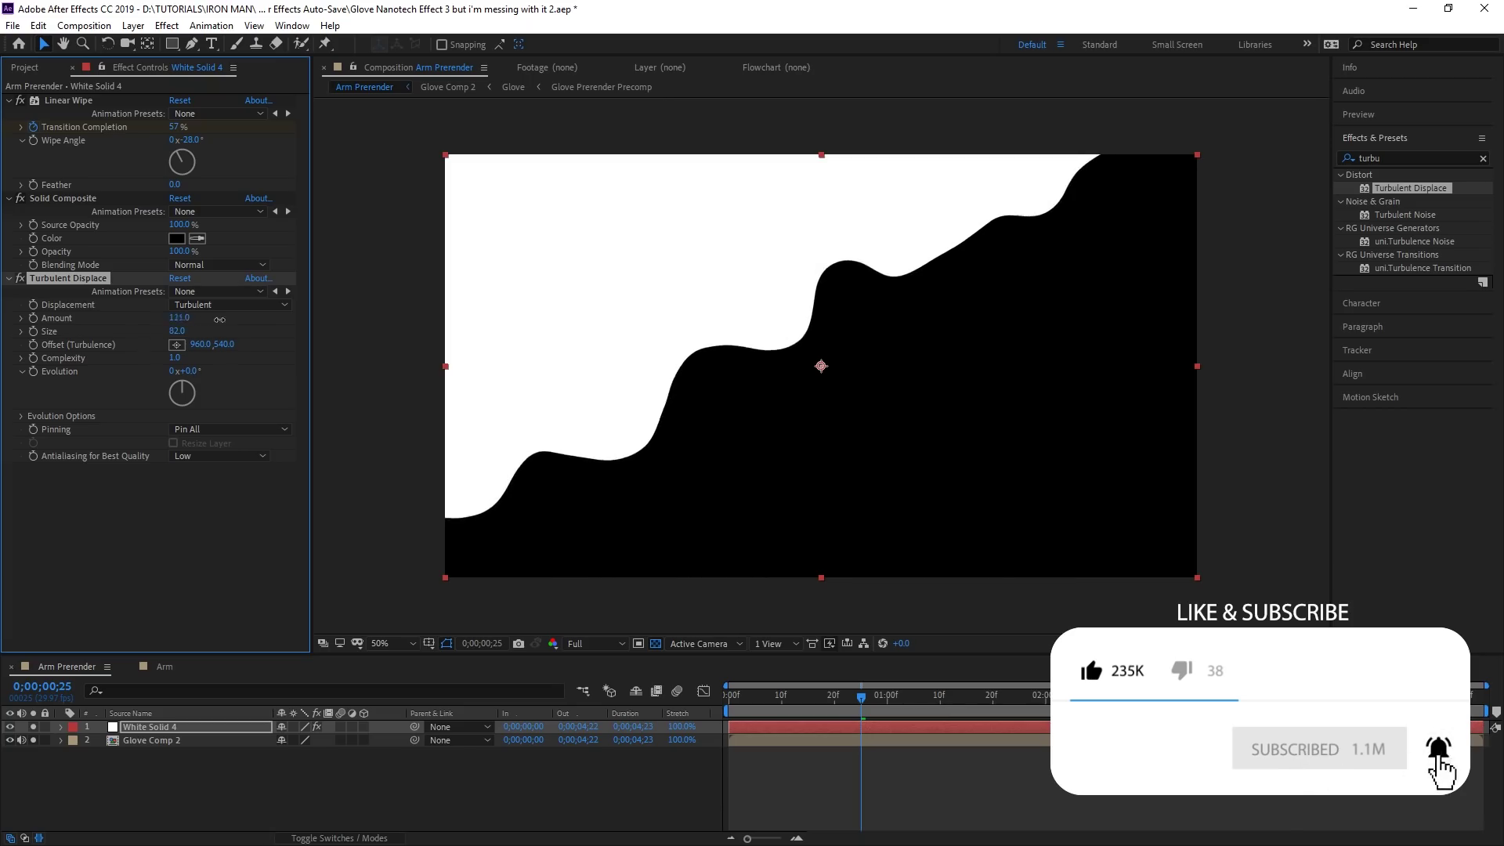
pyautogui.moveTo(861, 697)
pyautogui.mouseDown()
pyautogui.moveTo(785, 699)
pyautogui.moveTo(920, 700)
pyautogui.moveTo(875, 701)
pyautogui.mouseUp()
# Step: Add the Bulge effects, move the bulge lower on the hand, and restore opacity to 100%
pyautogui.write('bul')
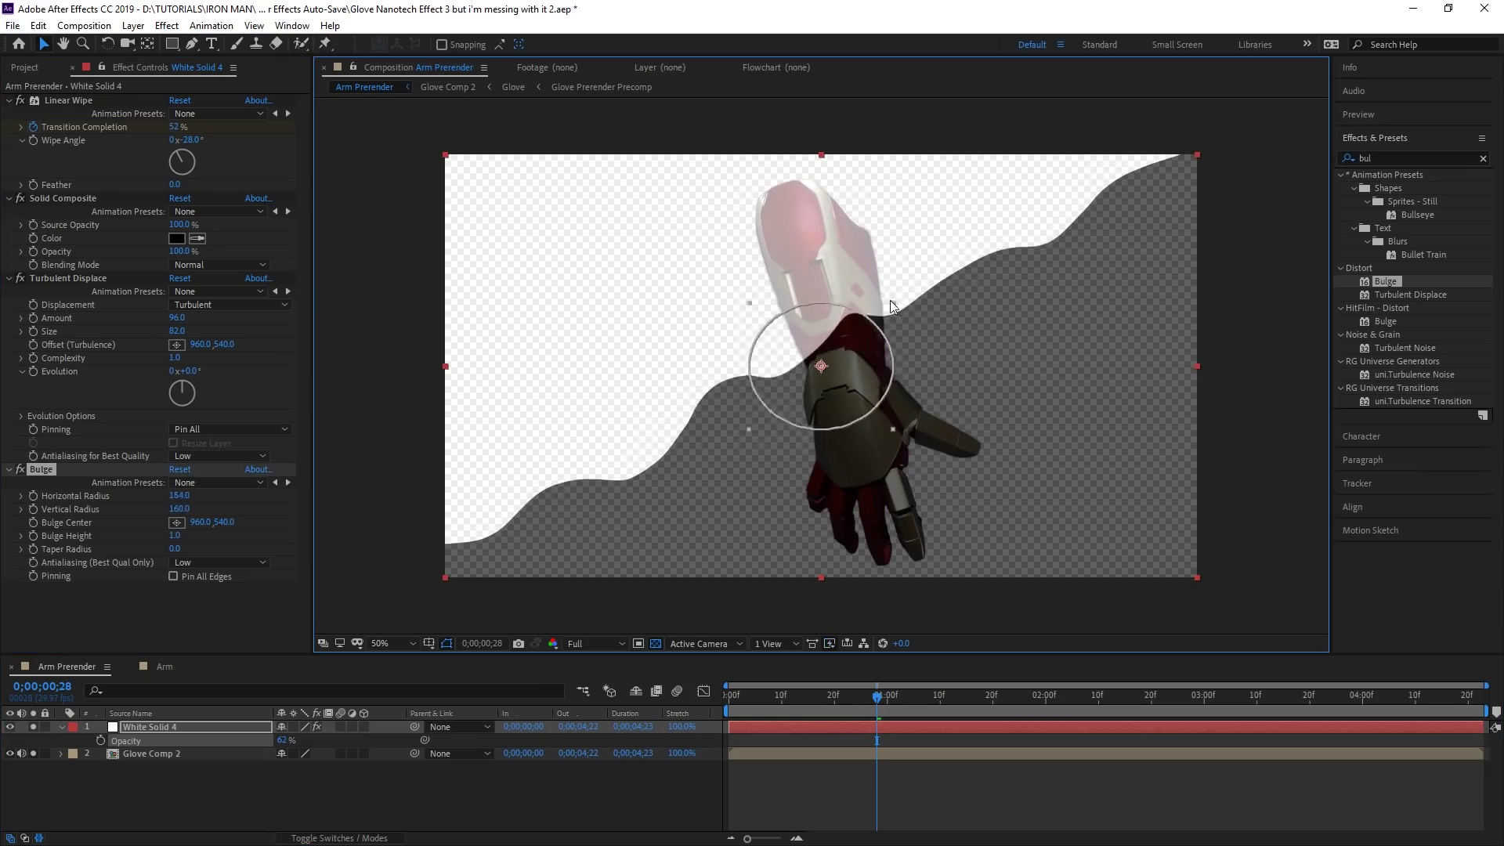
pyautogui.moveTo(831, 238); pyautogui.dragTo(835, 271)
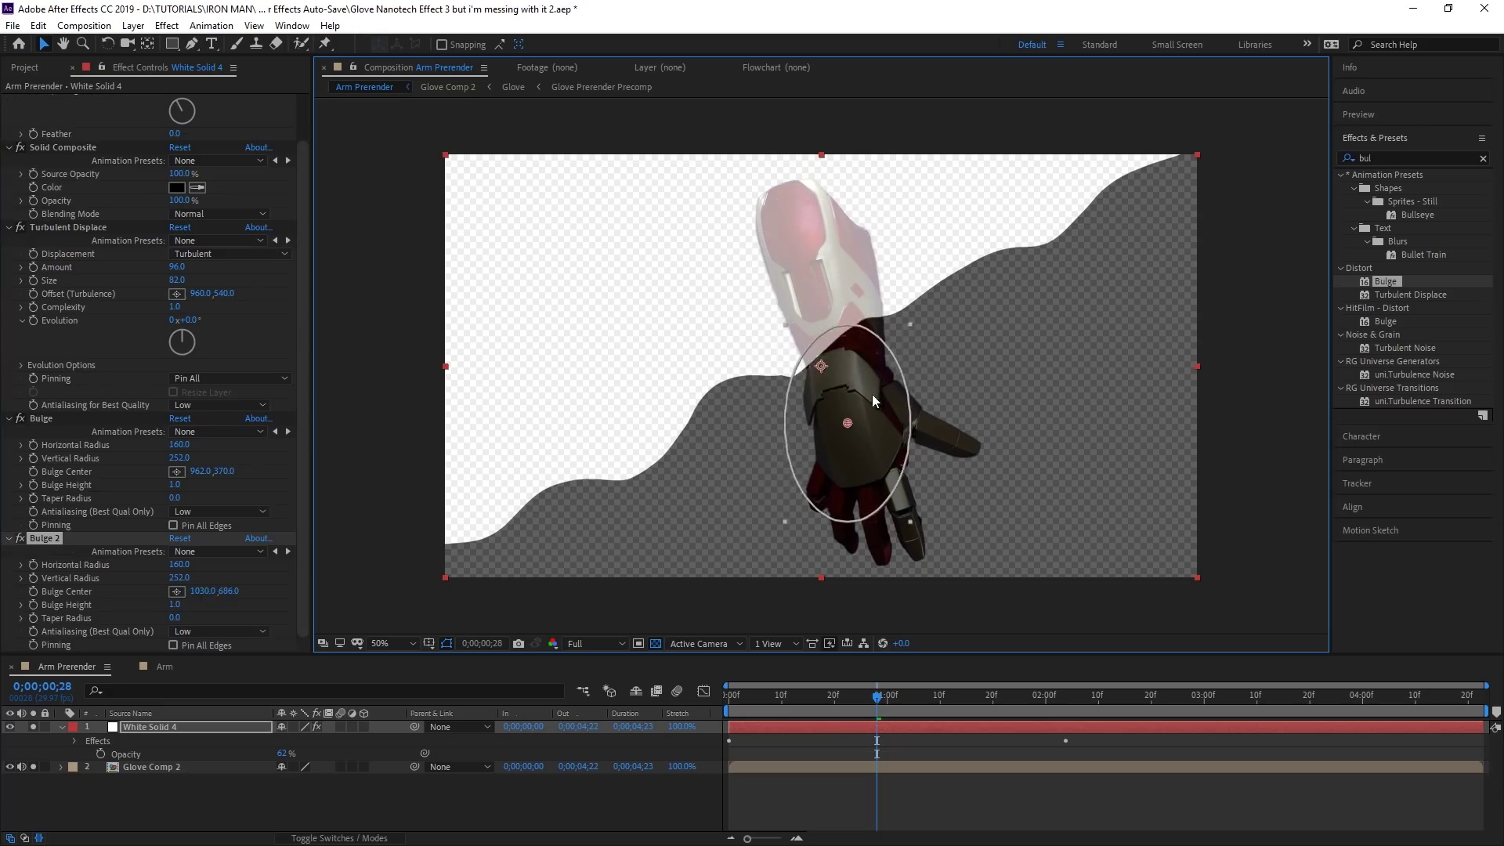
pyautogui.click(919, 695)
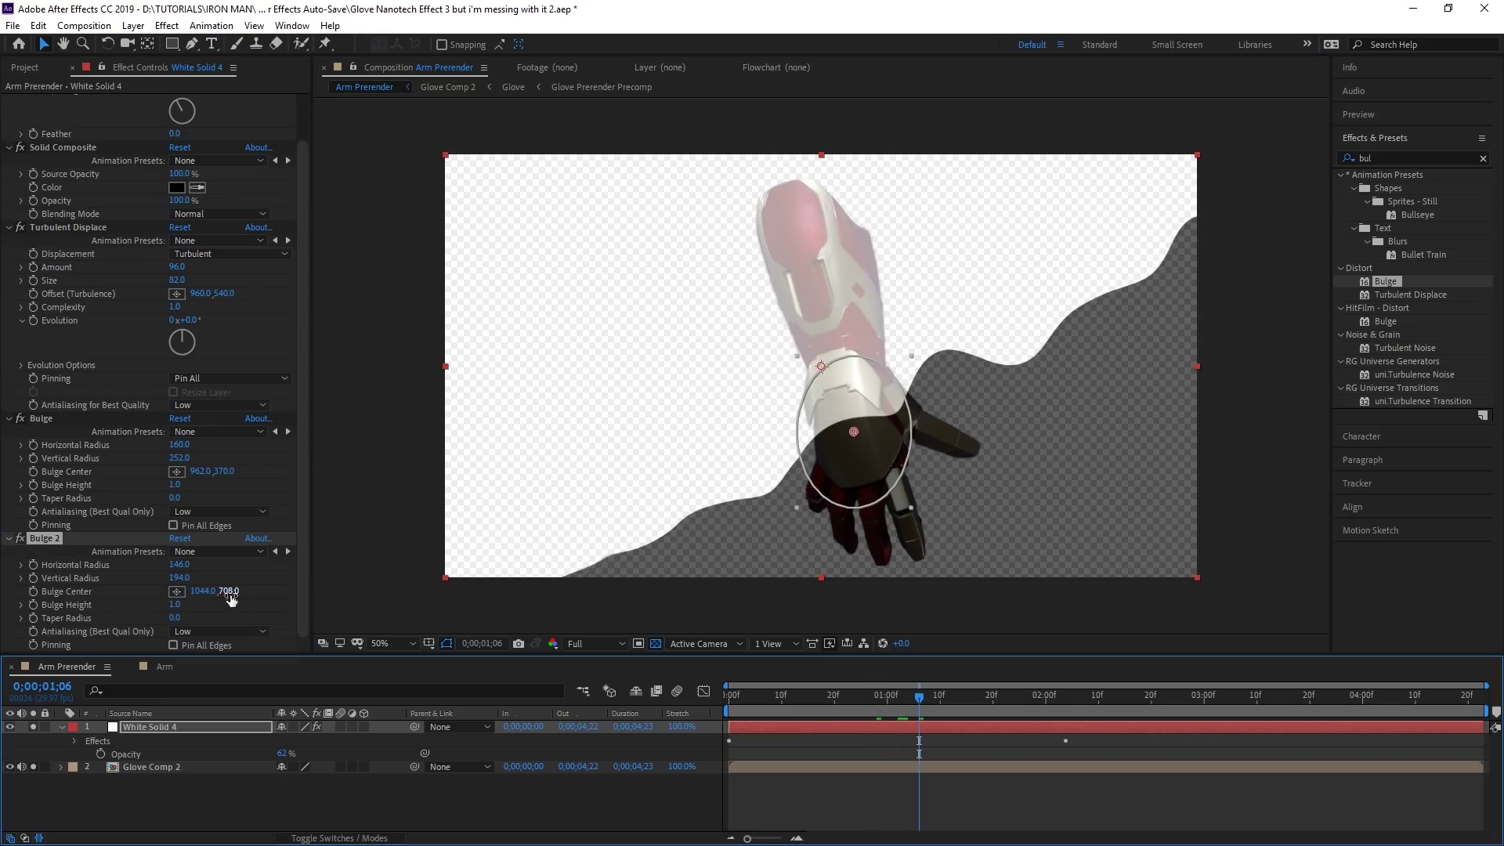
pyautogui.moveTo(284, 753); pyautogui.dragTo(563, 747)
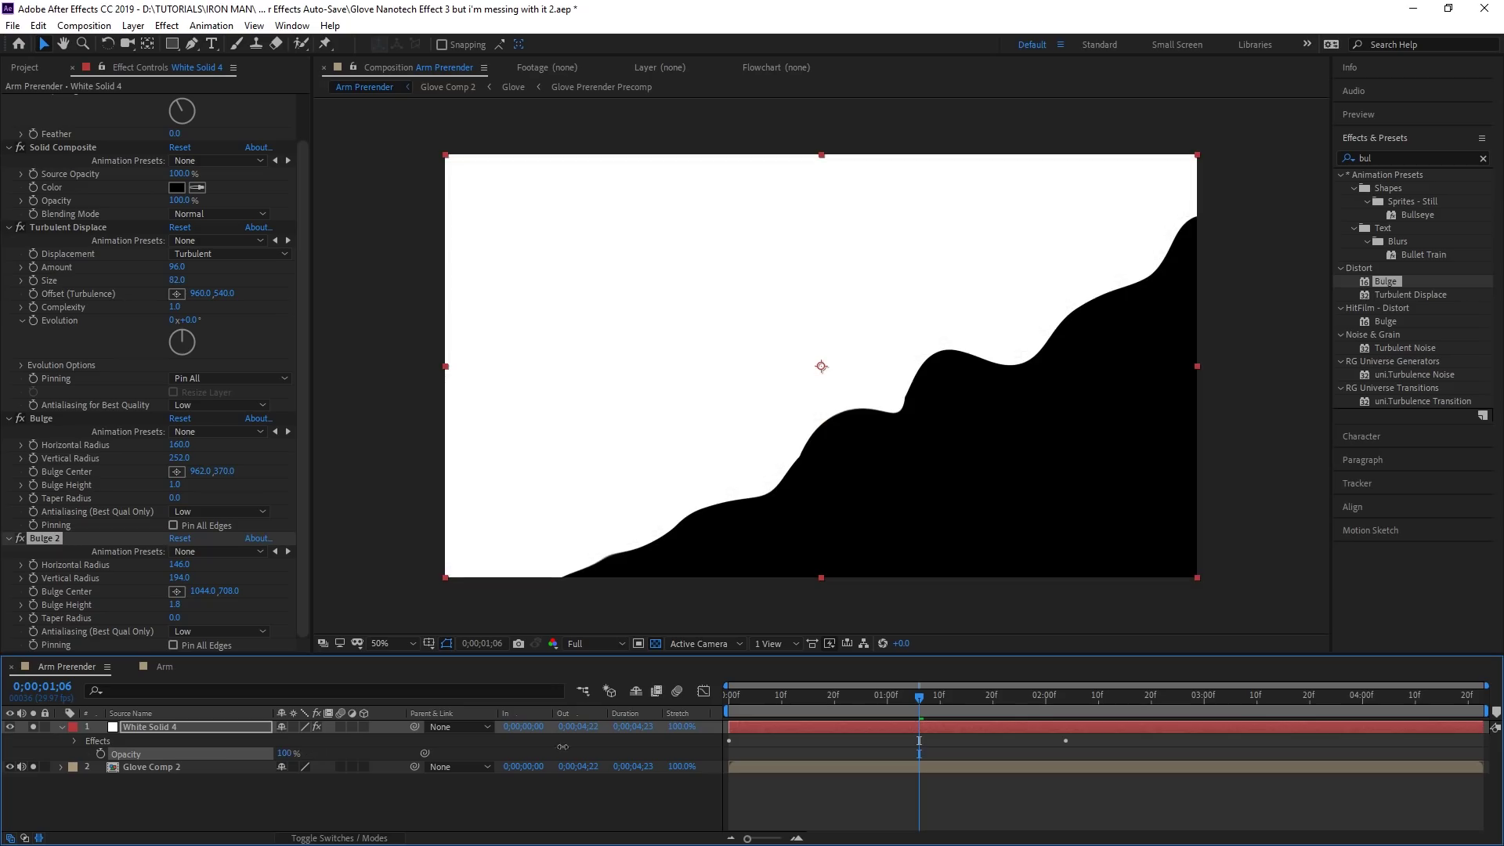
# Step: Add Displacement Map to White Solid 4 driven by Glove Comp 2 (Max Horizontal 120, Vertical 50)
pyautogui.doubleClick(1366, 158)
pyautogui.write('displa')
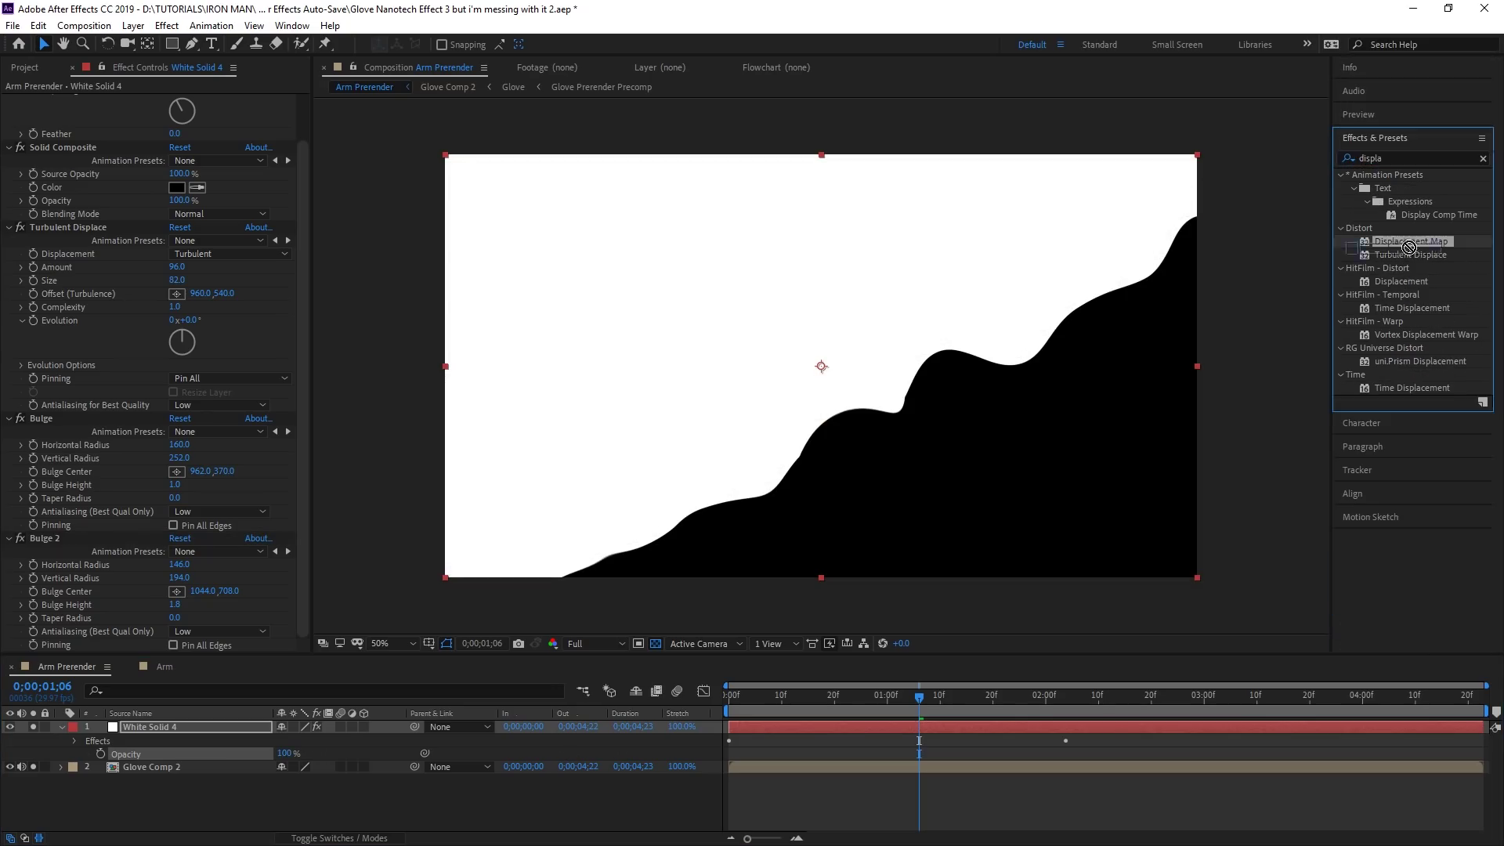
pyautogui.moveTo(1408, 246); pyautogui.dragTo(71, 208)
pyautogui.scroll(3, 70, 207)
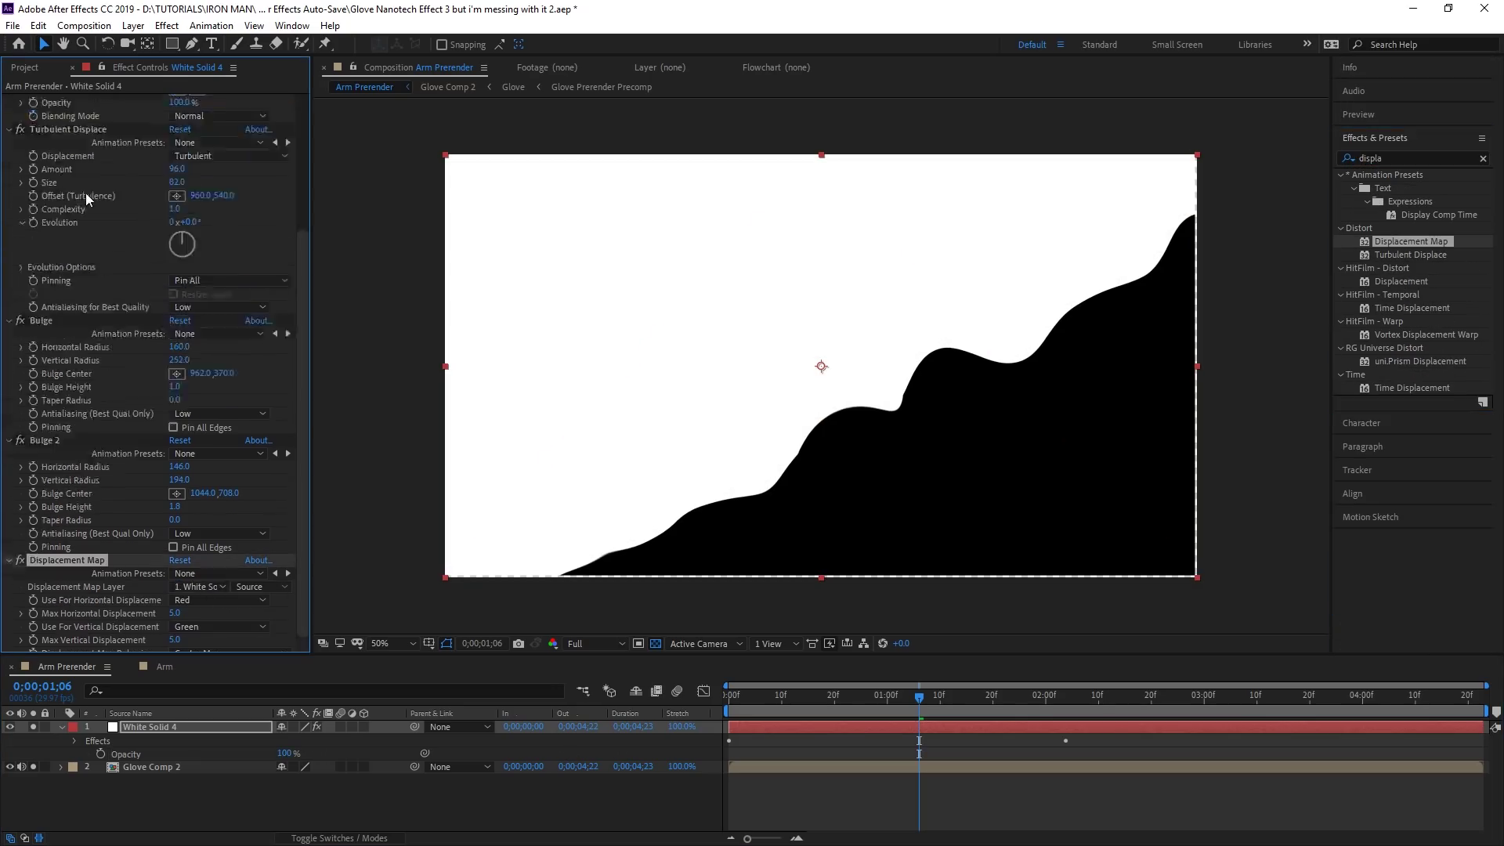
pyautogui.hotkey('ctrl', '`')
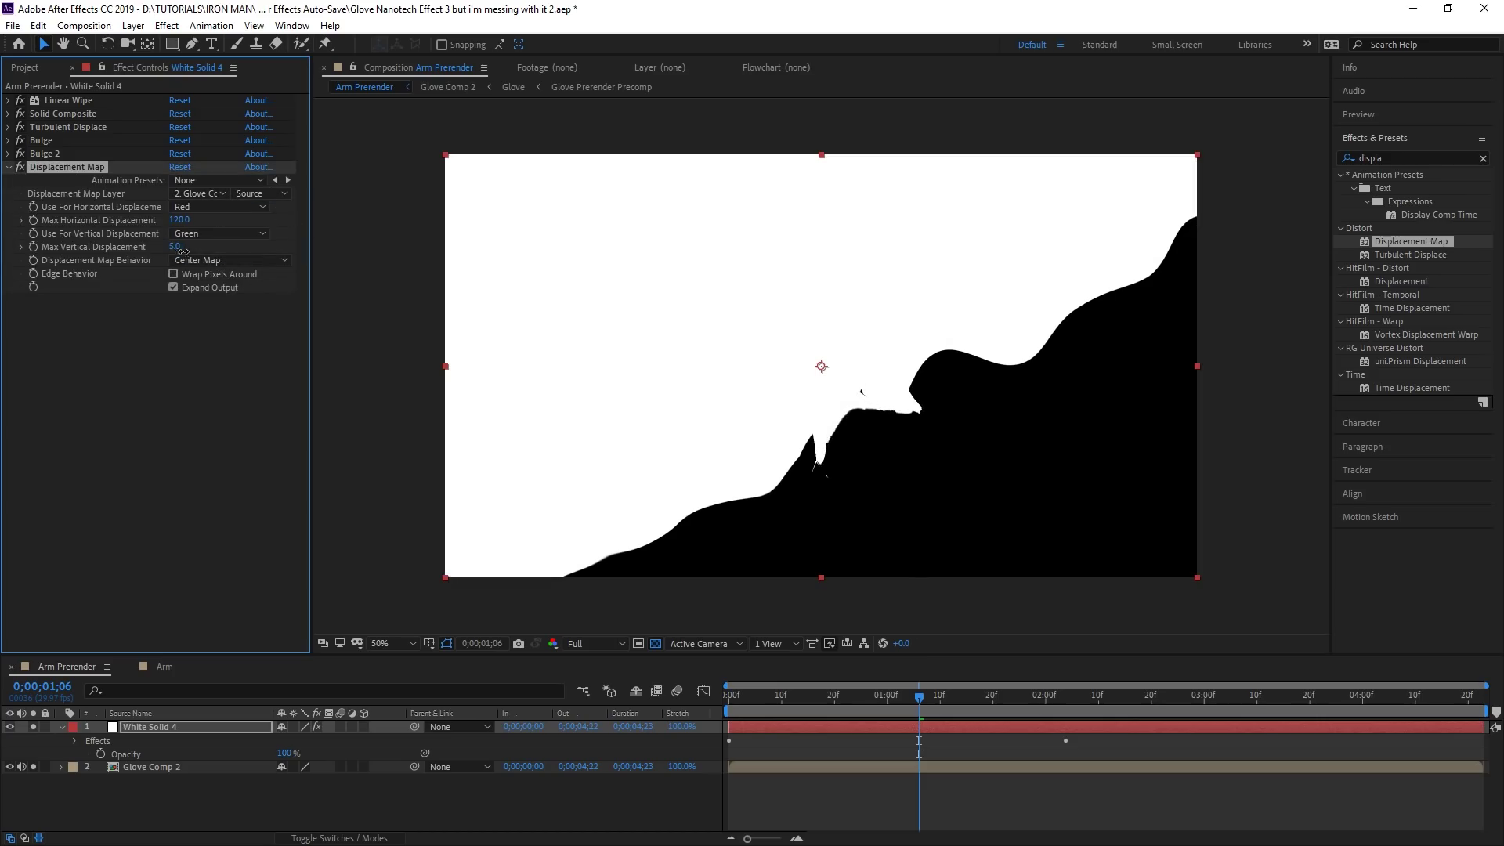
# Step: Set Glove Comp 2's track matte to Luma Matte and preview the glove forming over the arm
pyautogui.click(830, 705)
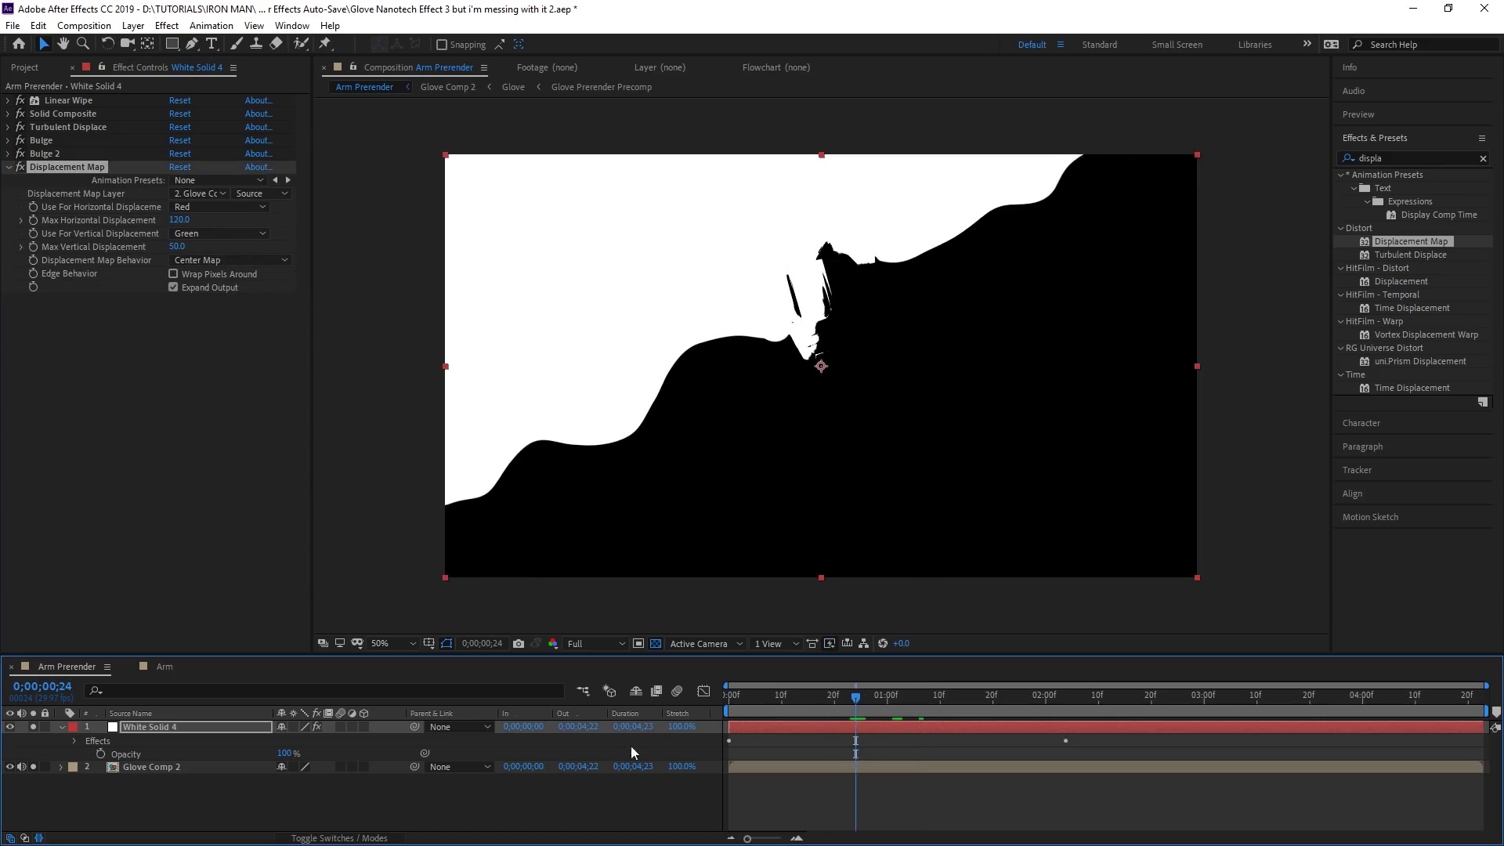
pyautogui.click(460, 766)
pyautogui.press('Escape')
pyautogui.click(339, 838)
pyautogui.click(374, 766)
pyautogui.click(423, 735)
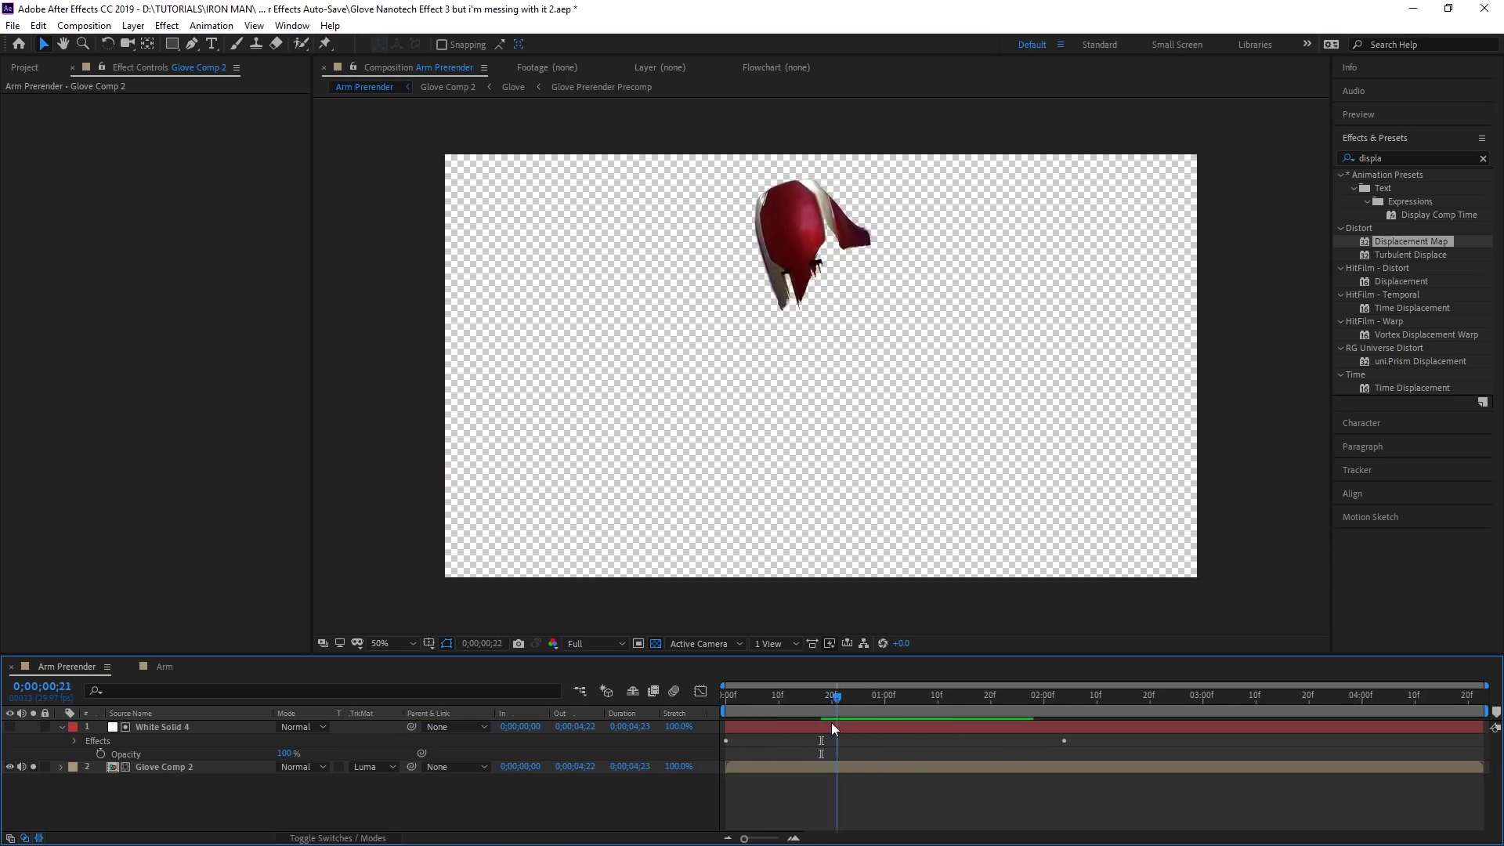
pyautogui.moveTo(970, 789); pyautogui.dragTo(777, 806)
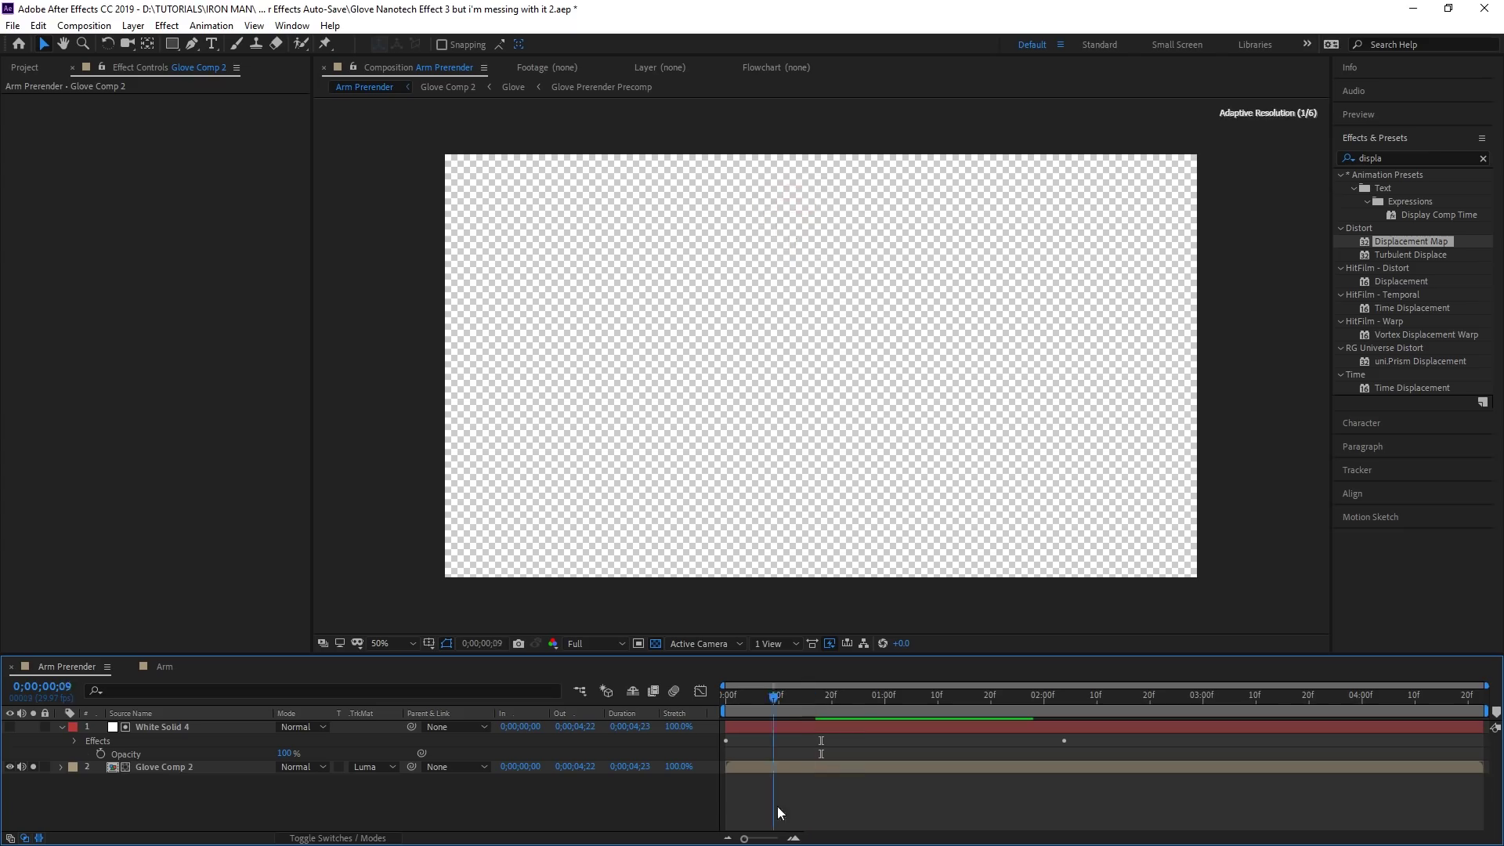
pyautogui.moveTo(916, 828); pyautogui.dragTo(852, 824)
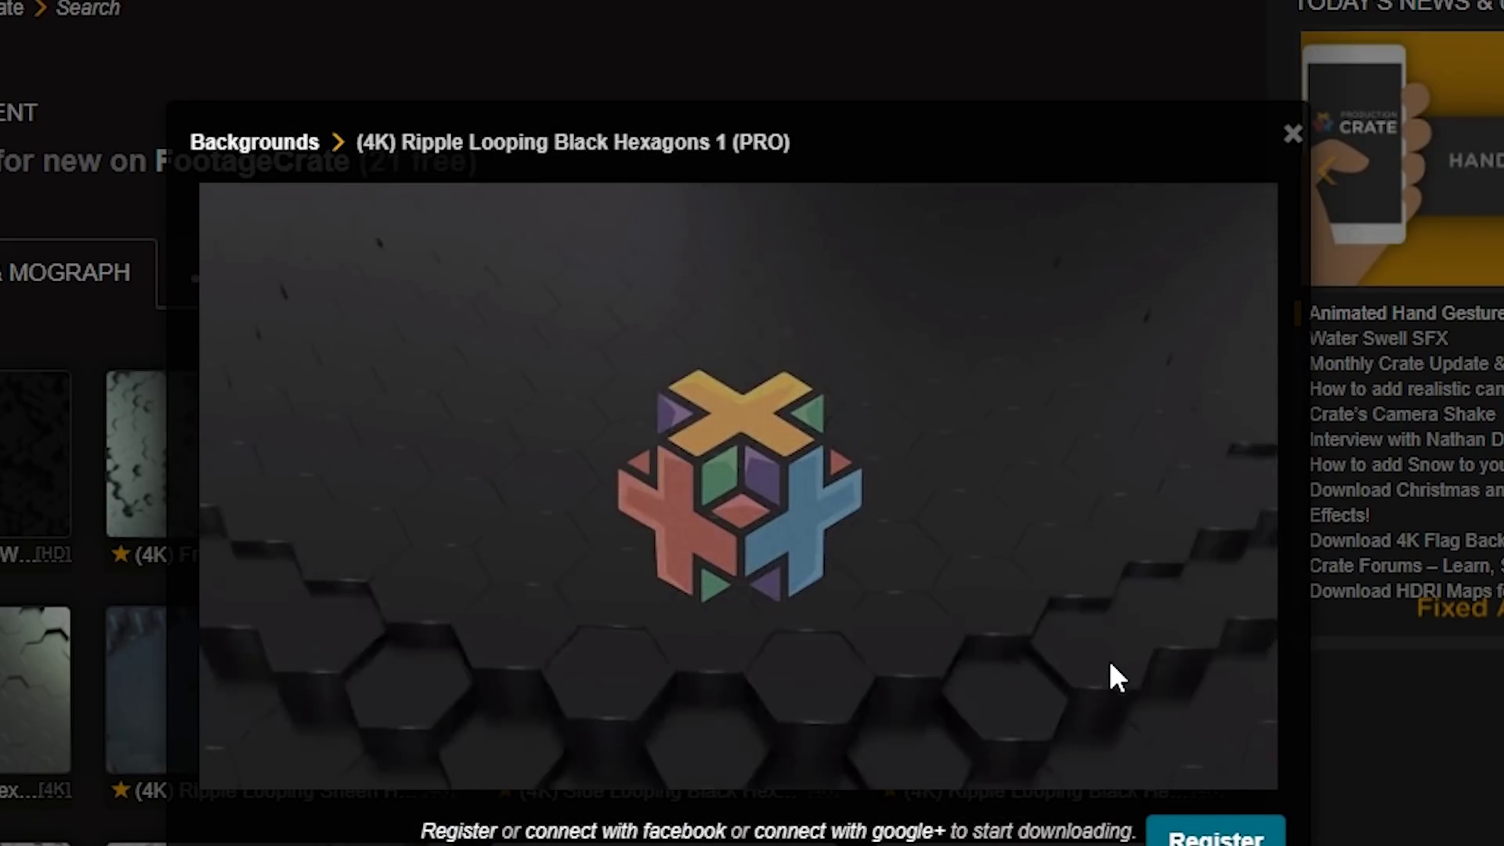
# Step: Pick the Front Looping Sheen Hexagons clip and scale that footage down to about 9%
pyautogui.press('Escape')
pyautogui.click(196, 503)
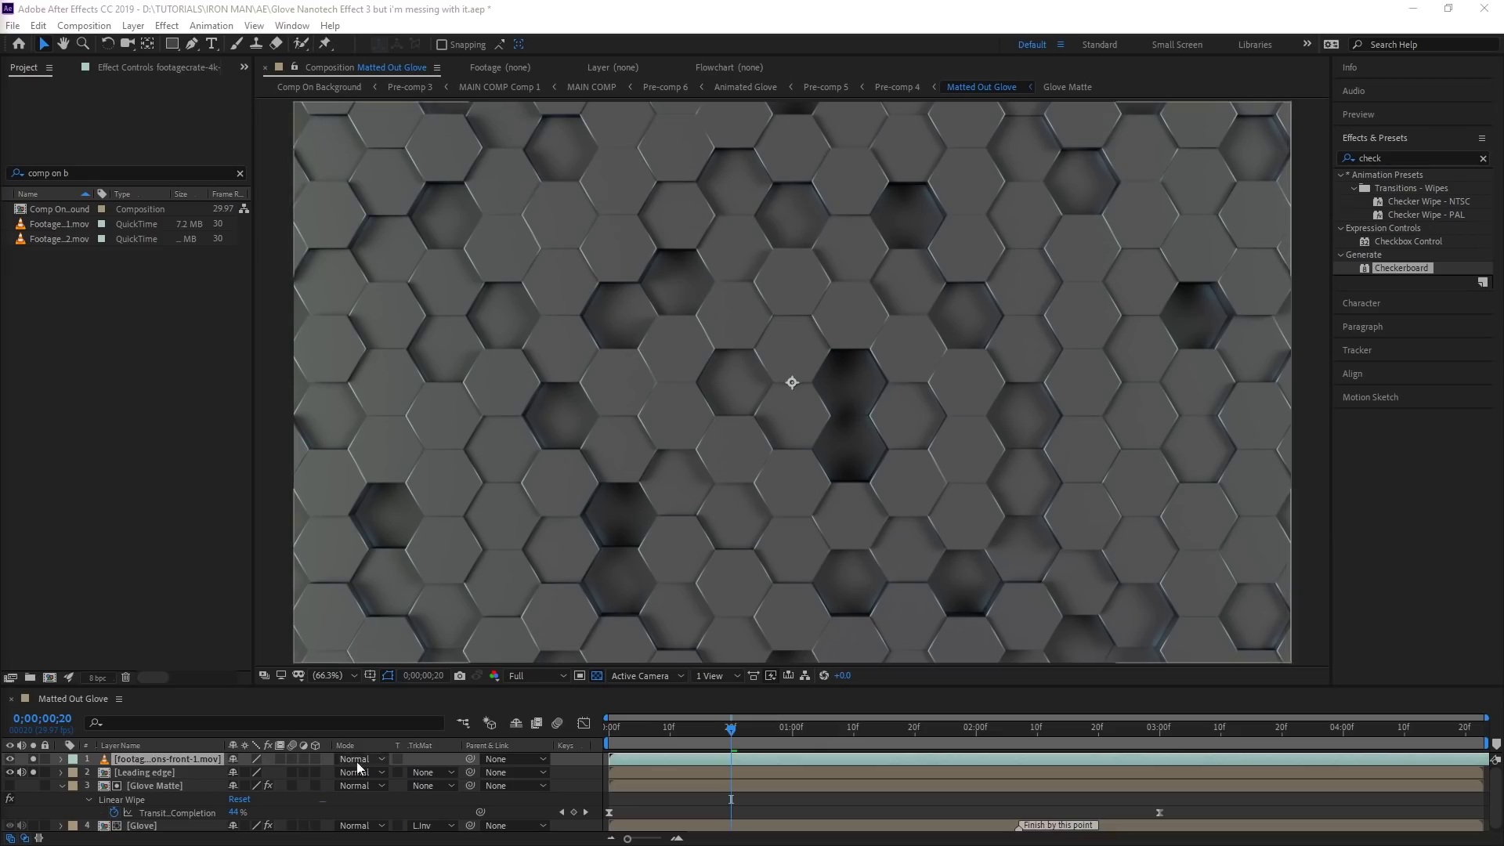
pyautogui.press('s')
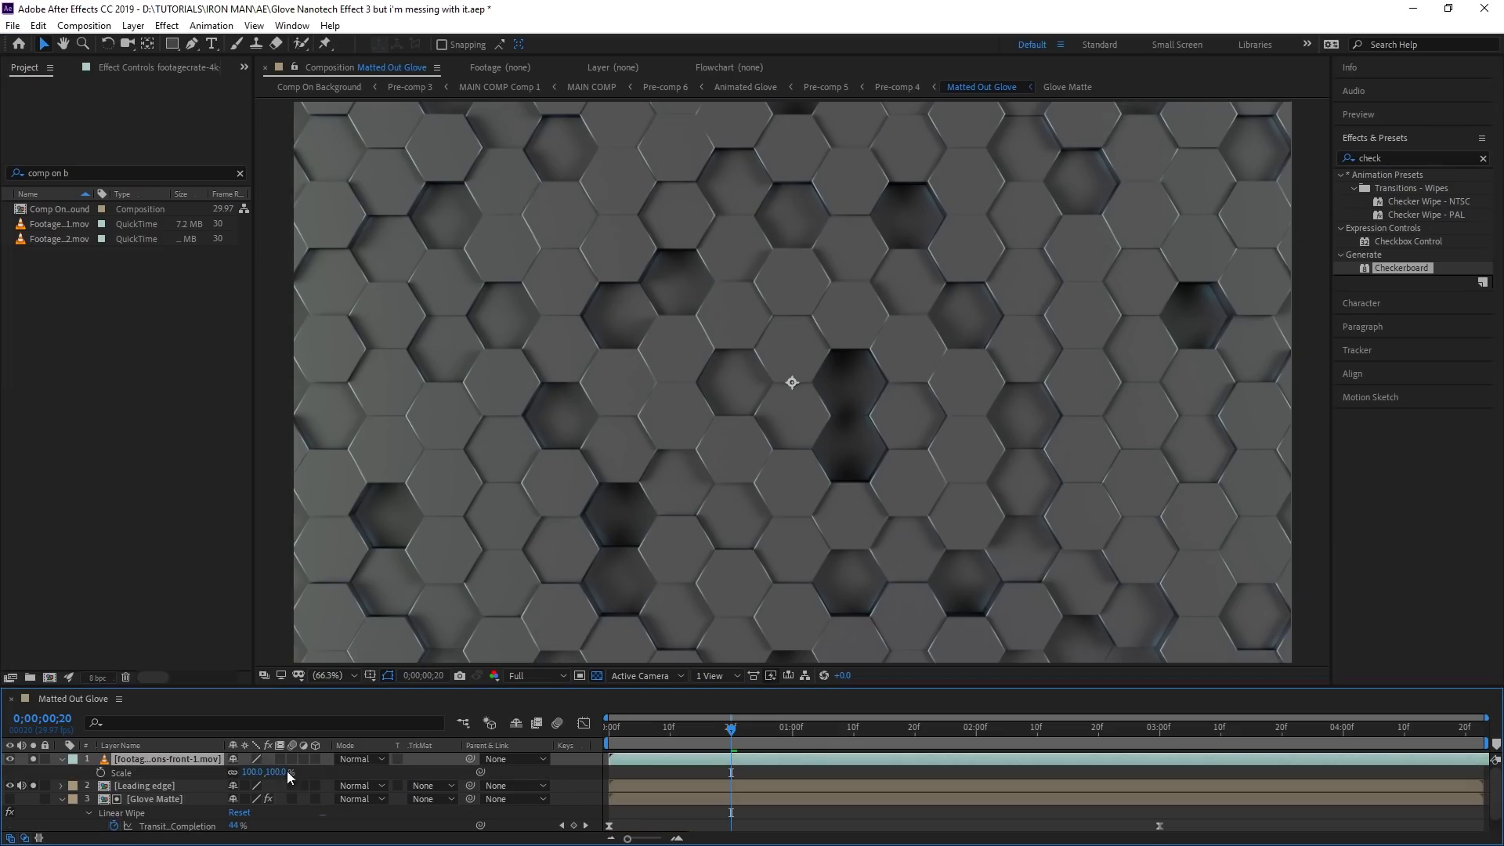
pyautogui.moveTo(287, 770); pyautogui.dragTo(222, 774)
# Step: Apply Motion Tile to the hexagon footage and increase its Output Height
pyautogui.click(1410, 158)
pyautogui.write('motion tile')
pyautogui.doubleClick(1396, 215)
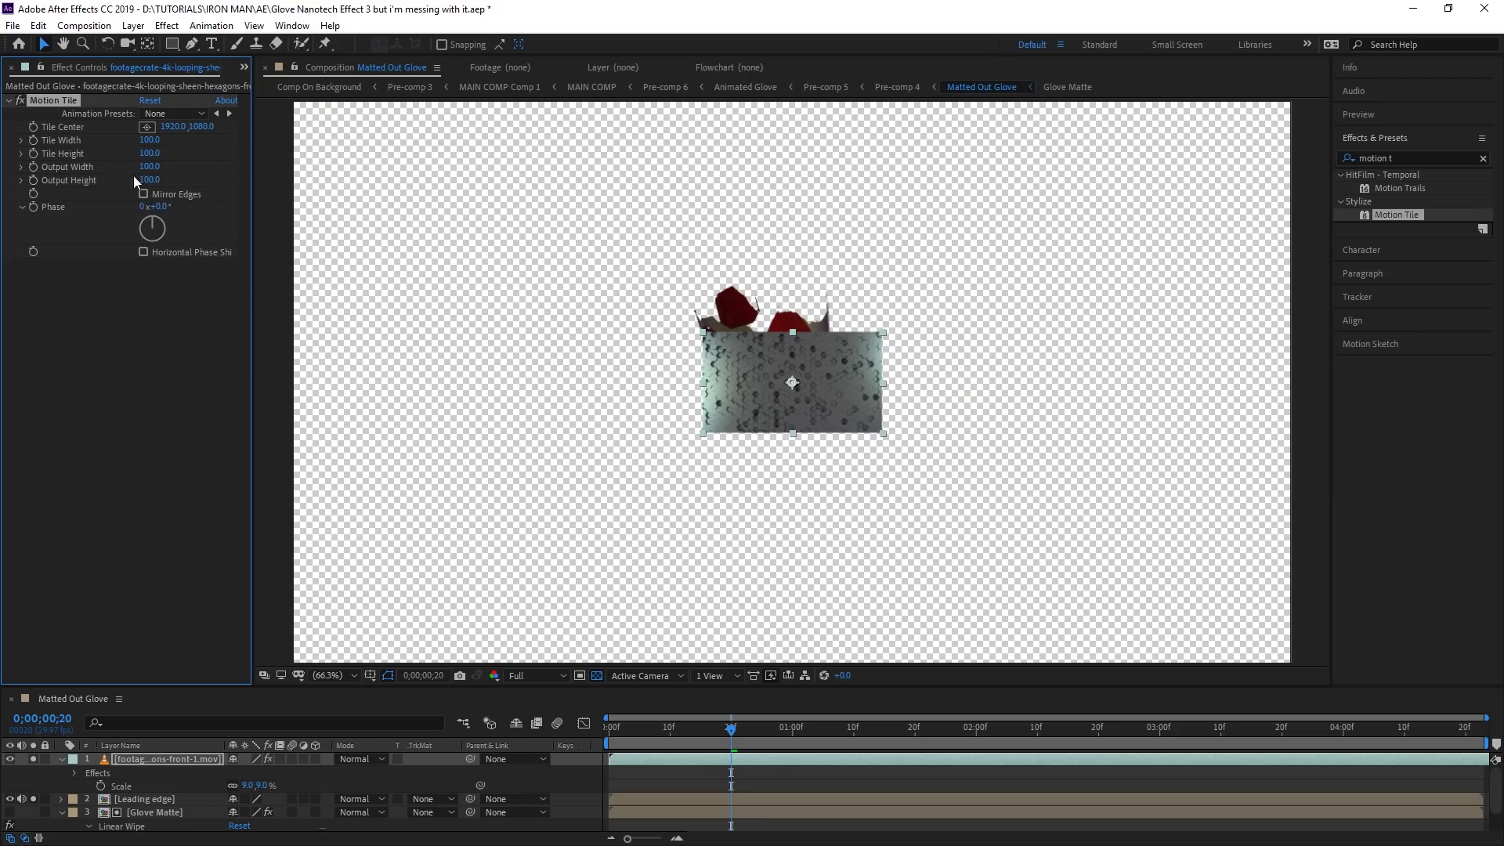
pyautogui.moveTo(61, 202); pyautogui.dragTo(210, 200)
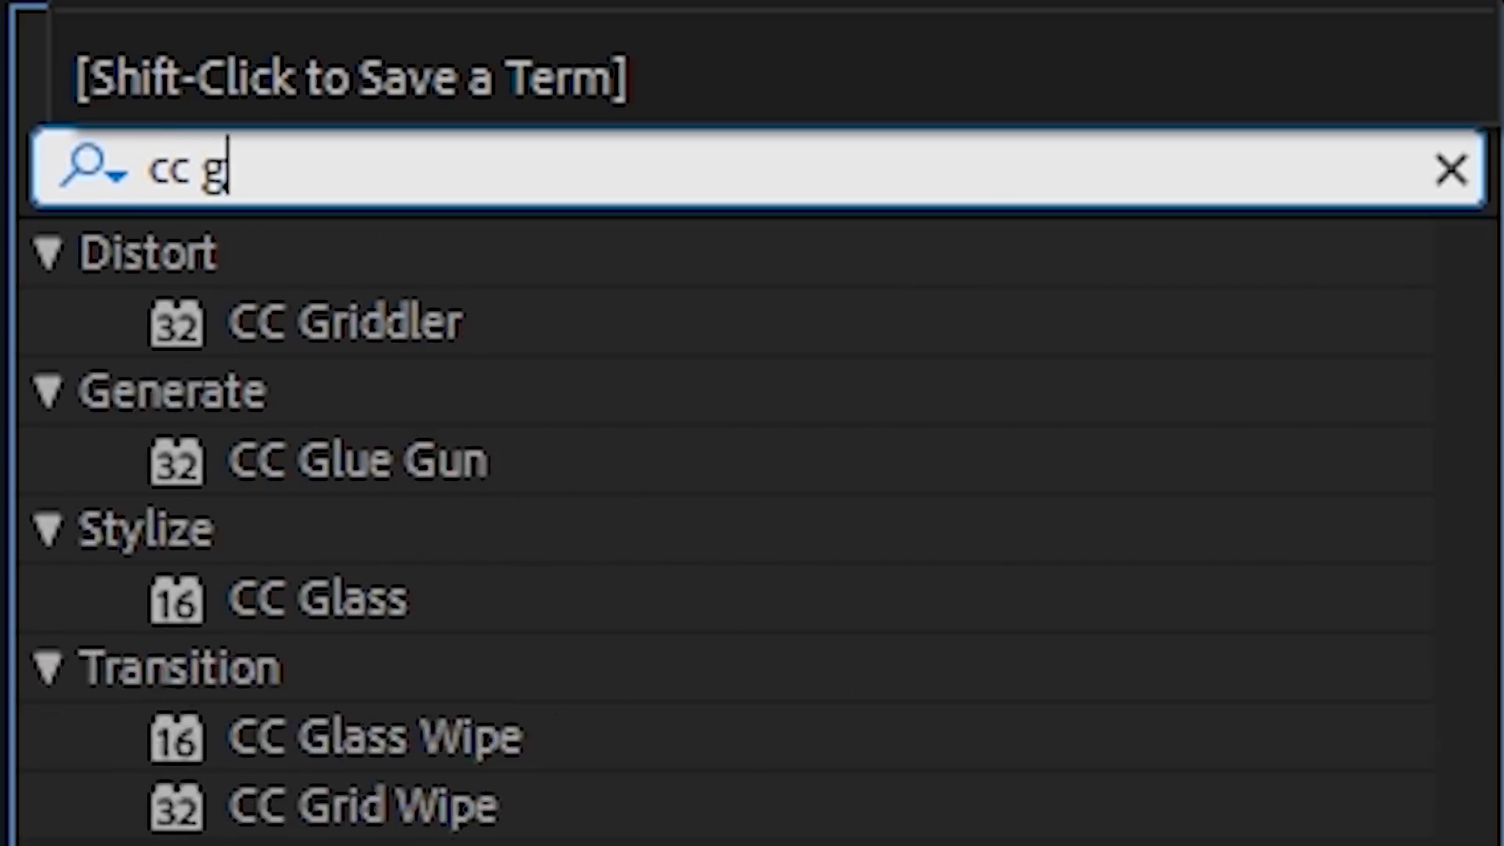
# Step: Apply CC Glass to the Leading edge layer, lowering Softness to about 3 and changing Displacement
pyautogui.write('l')
pyautogui.doubleClick(1380, 189)
pyautogui.click(67, 206)
pyautogui.click(110, 322)
pyautogui.moveTo(357, 386); pyautogui.dragTo(195, 388)
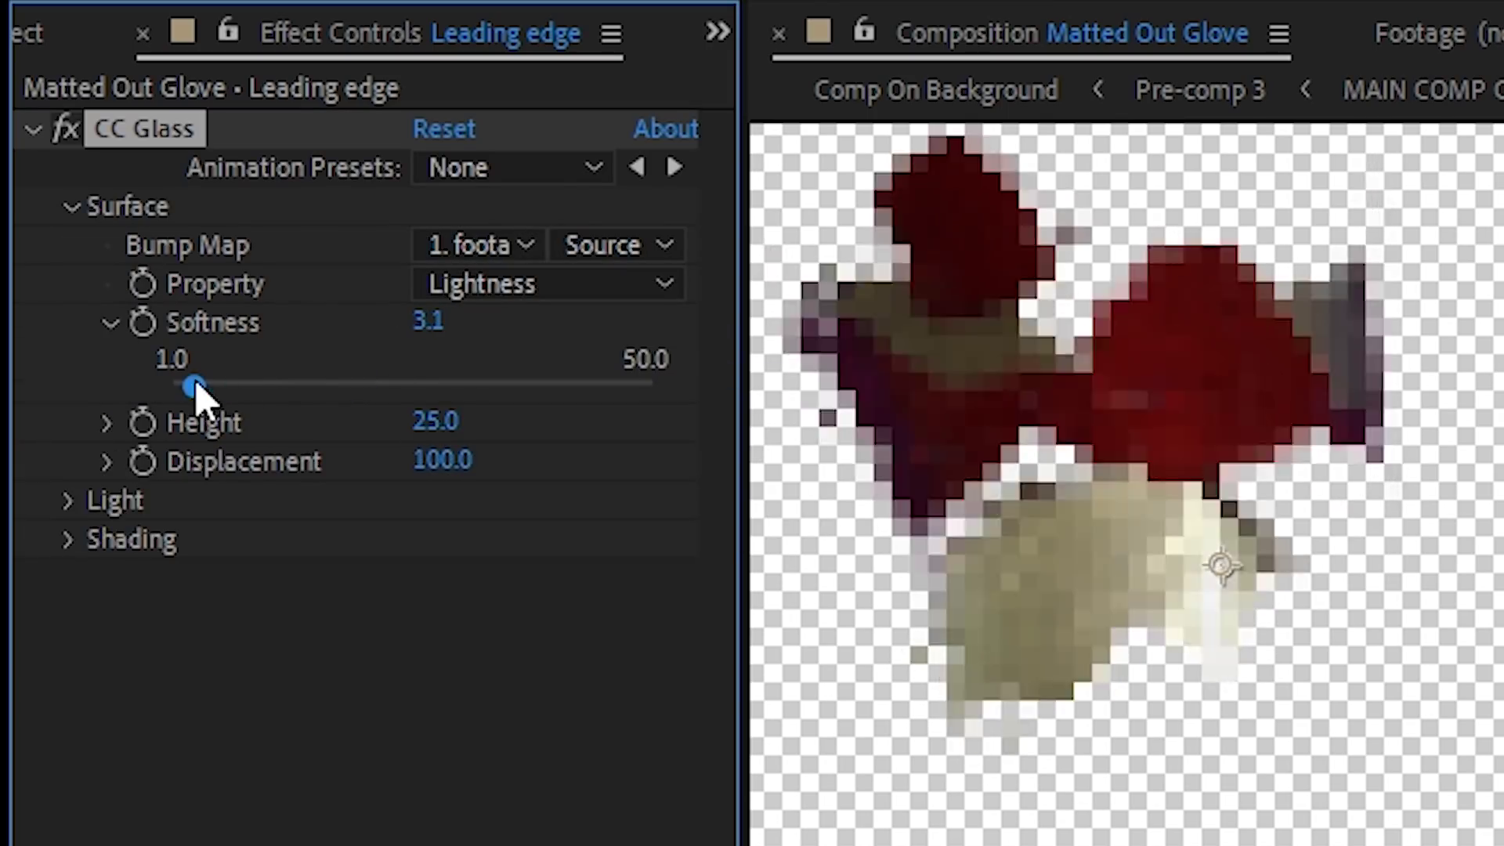
pyautogui.click(110, 459)
pyautogui.moveTo(650, 527); pyautogui.dragTo(331, 527)
# Step: Refine CC Glass to Softness 2, Displacement 20, Height below zero, and add CC Plastic beneath
pyautogui.click(110, 423)
pyautogui.moveTo(435, 421); pyautogui.dragTo(480, 440)
pyautogui.moveTo(429, 320); pyautogui.dragTo(415, 321)
pyautogui.moveTo(331, 586); pyautogui.dragTo(460, 587)
pyautogui.moveTo(375, 486)
pyautogui.mouseDown()
pyautogui.moveTo(379, 504)
pyautogui.moveTo(354, 505)
pyautogui.mouseUp()
pyautogui.moveTo(478, 844); pyautogui.dragTo(460, 814)
pyautogui.click(31, 129)
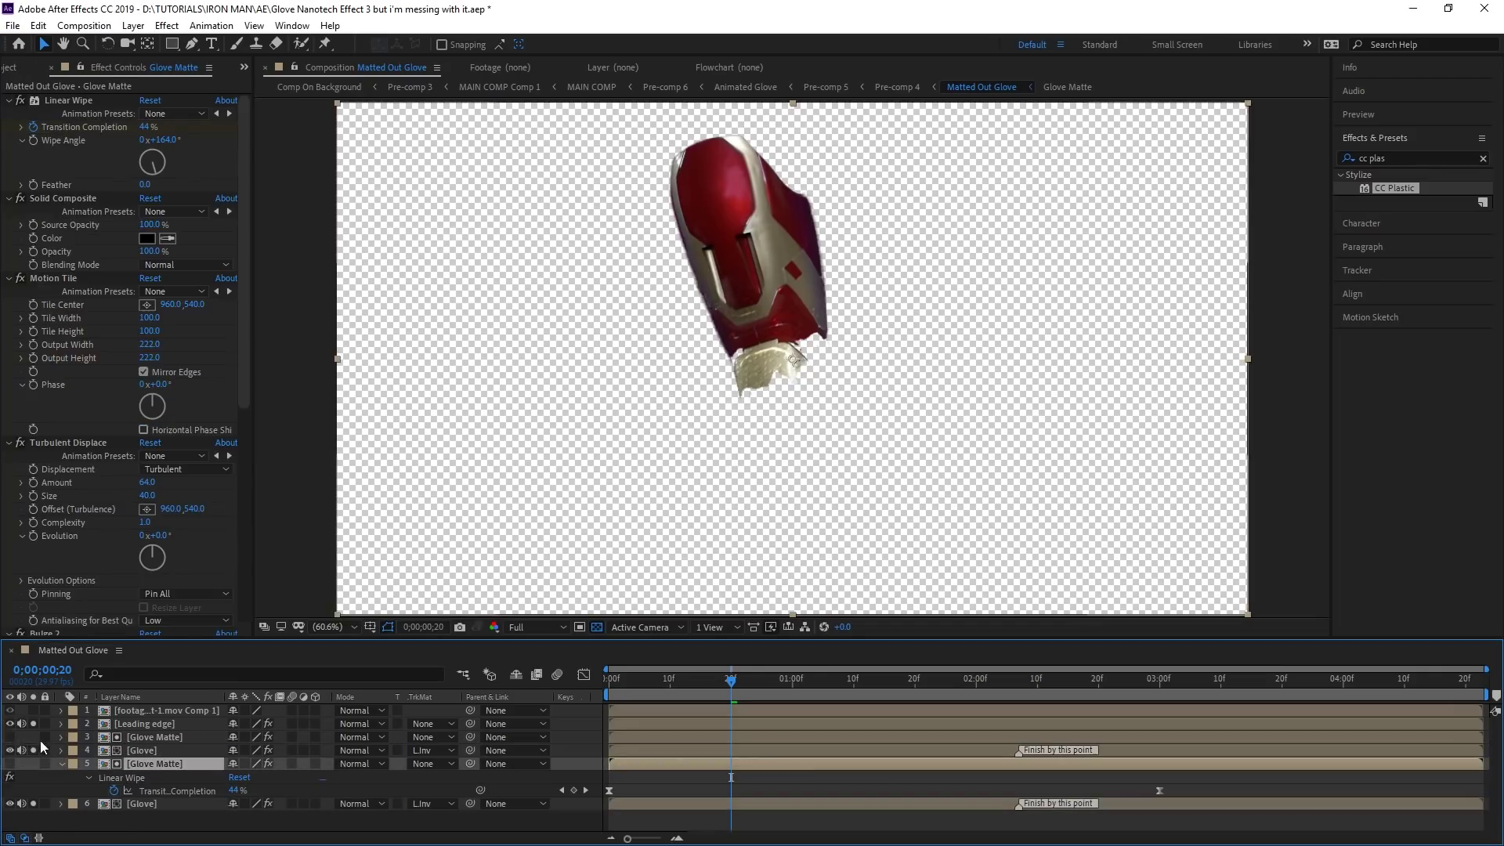
# Step: Solo Glove Matte, set turbulence Evolution to 138°, duplicate Turbulent Displace, and displace from 6. Glove
pyautogui.click(33, 764)
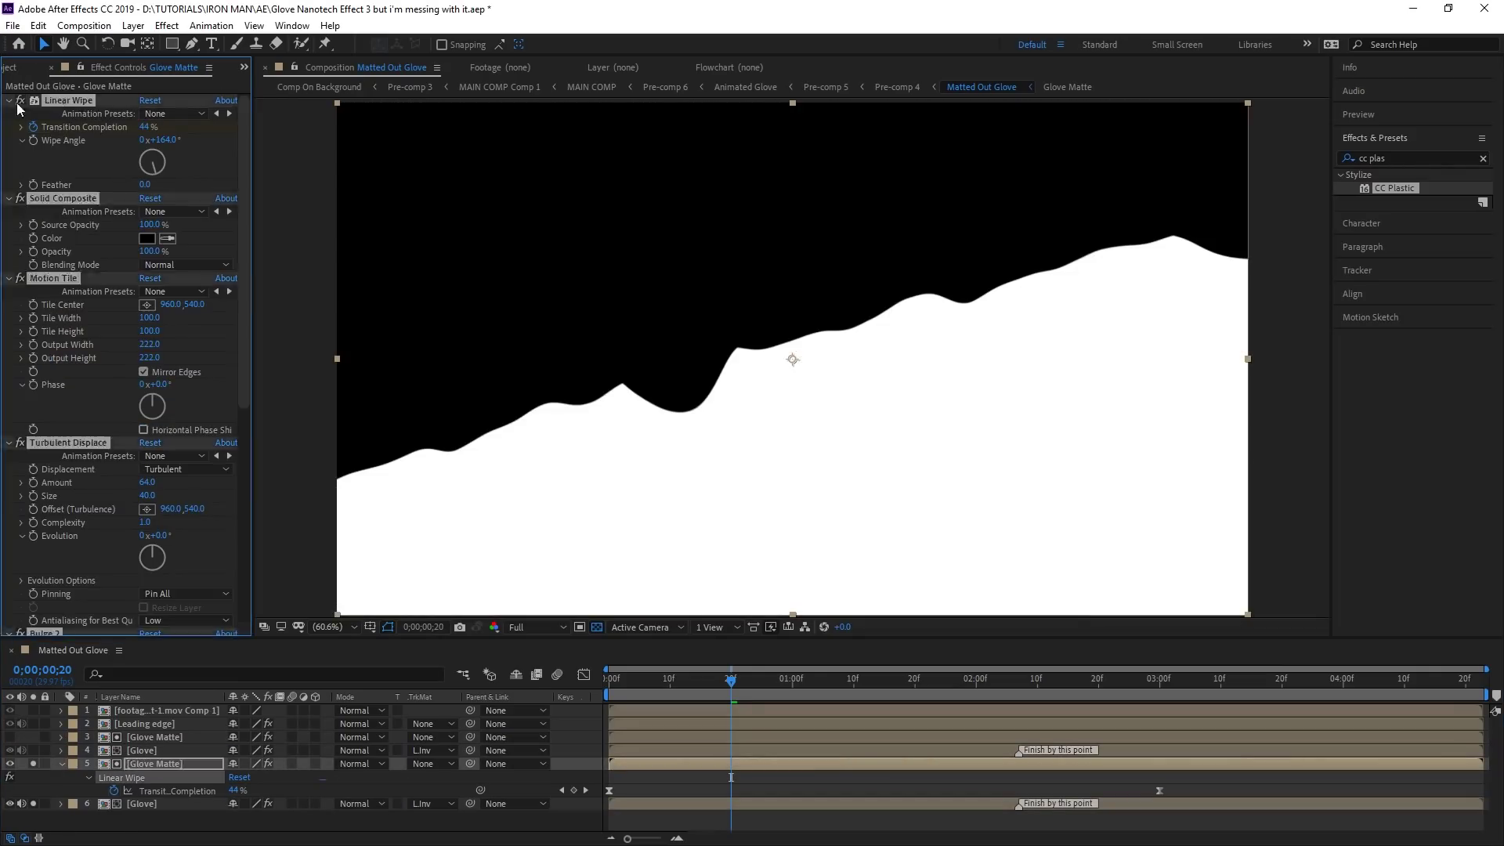
pyautogui.moveTo(151, 260); pyautogui.dragTo(169, 169)
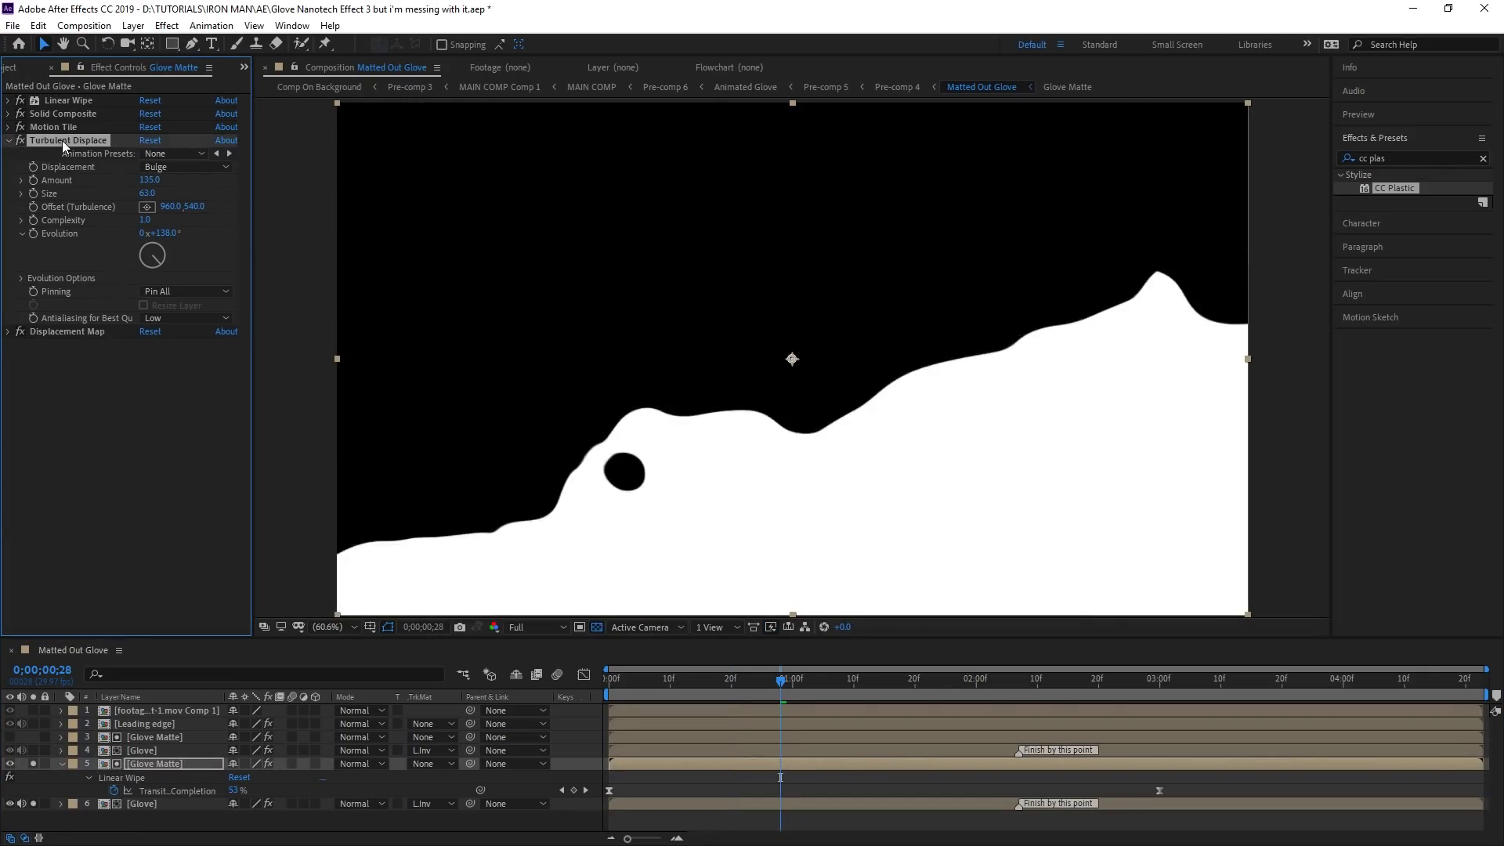
pyautogui.hotkey('ctrl', 'd')
pyautogui.click(7, 345)
pyautogui.click(163, 371)
pyautogui.click(102, 494)
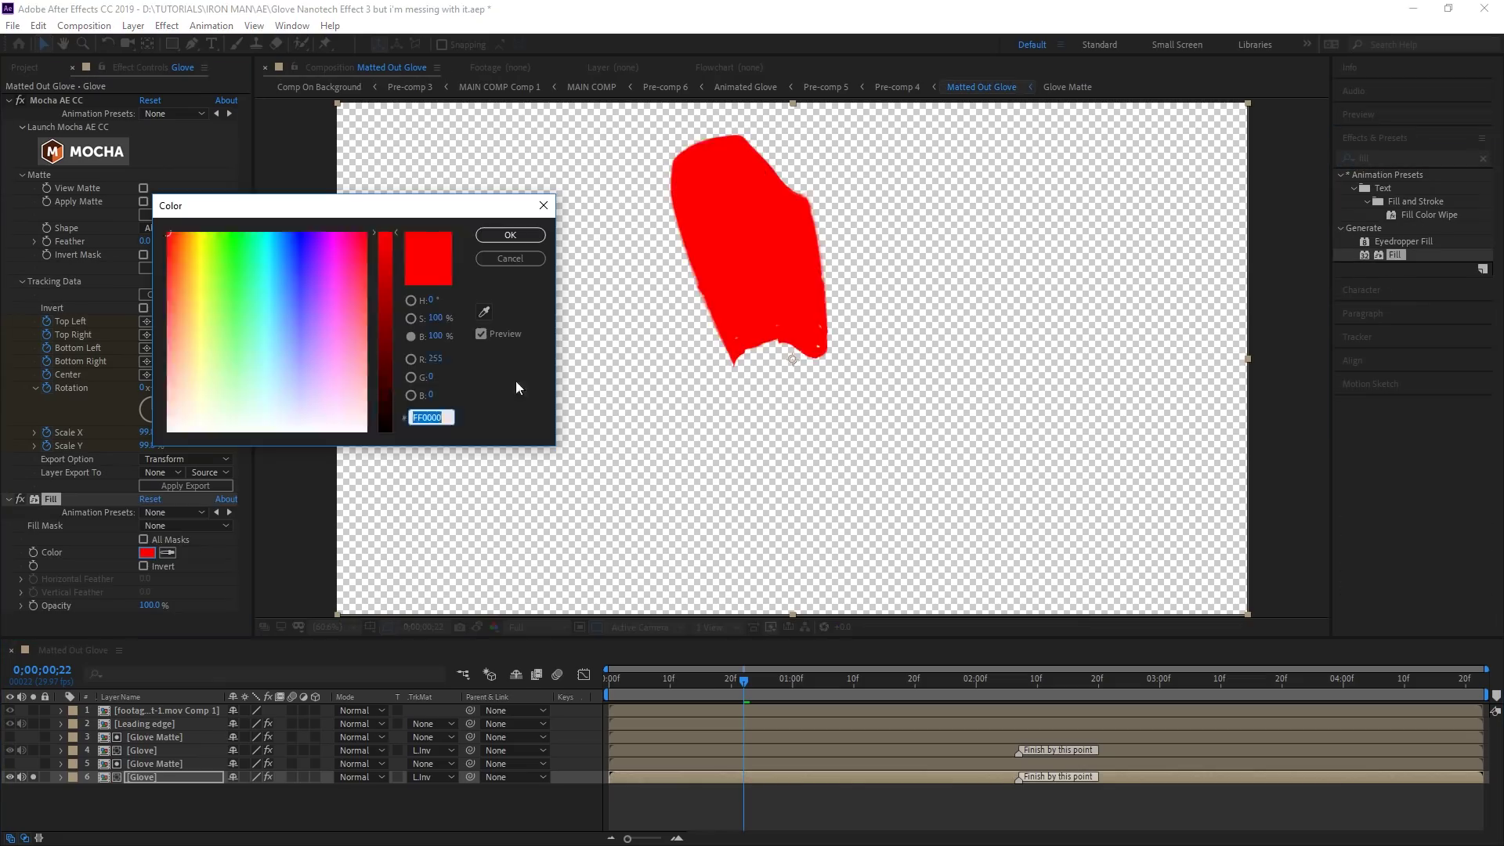
# Step: Darken the glove fill to dark red and give it an Inner Glow layer style with Normal blending
pyautogui.moveTo(390, 259); pyautogui.dragTo(391, 383)
pyautogui.click(504, 235)
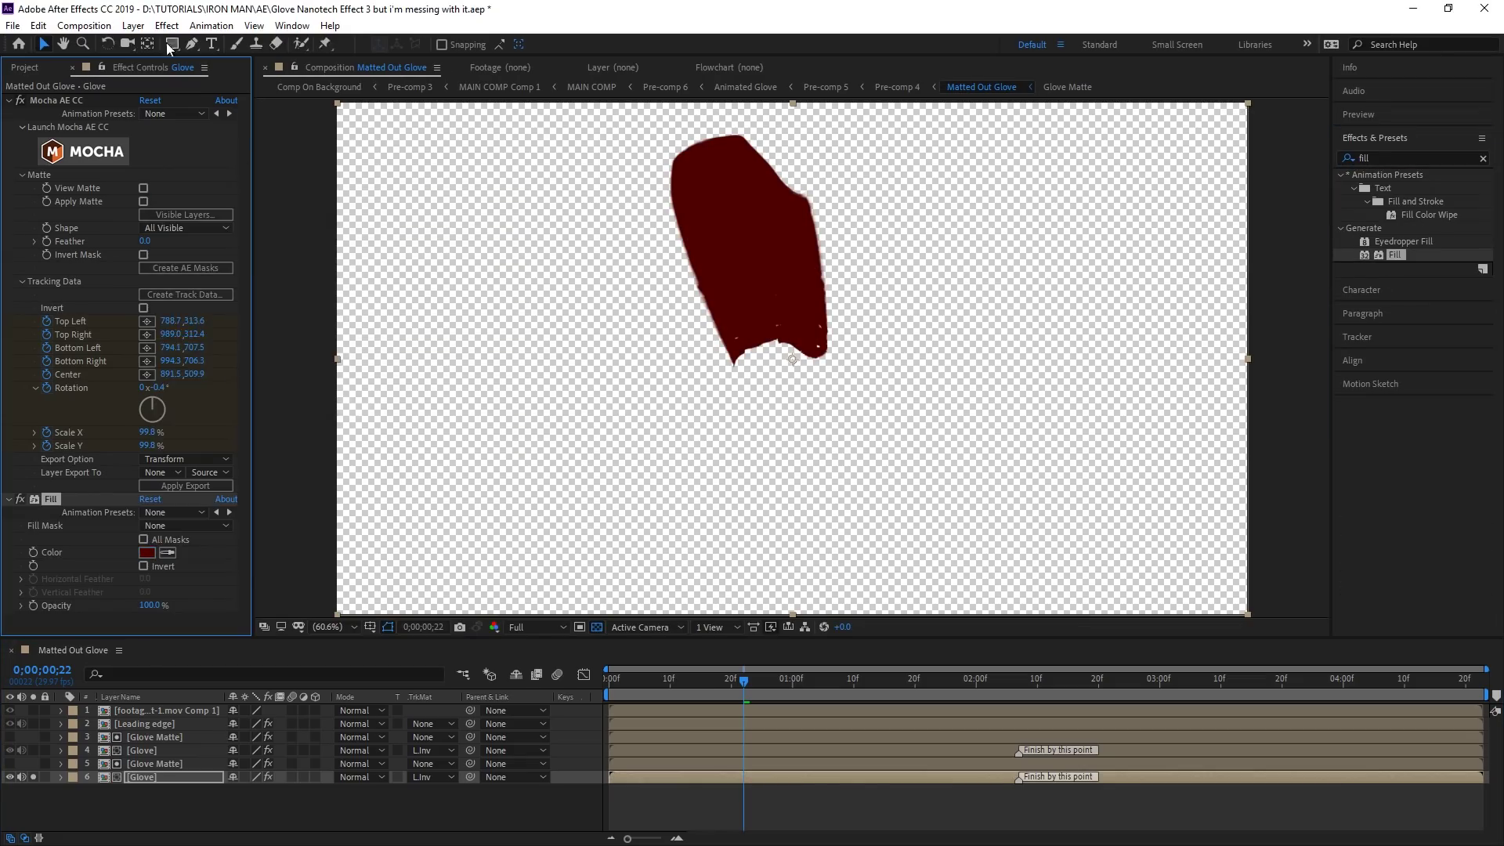
pyautogui.click(133, 25)
pyautogui.moveTo(364, 423)
pyautogui.click(462, 534)
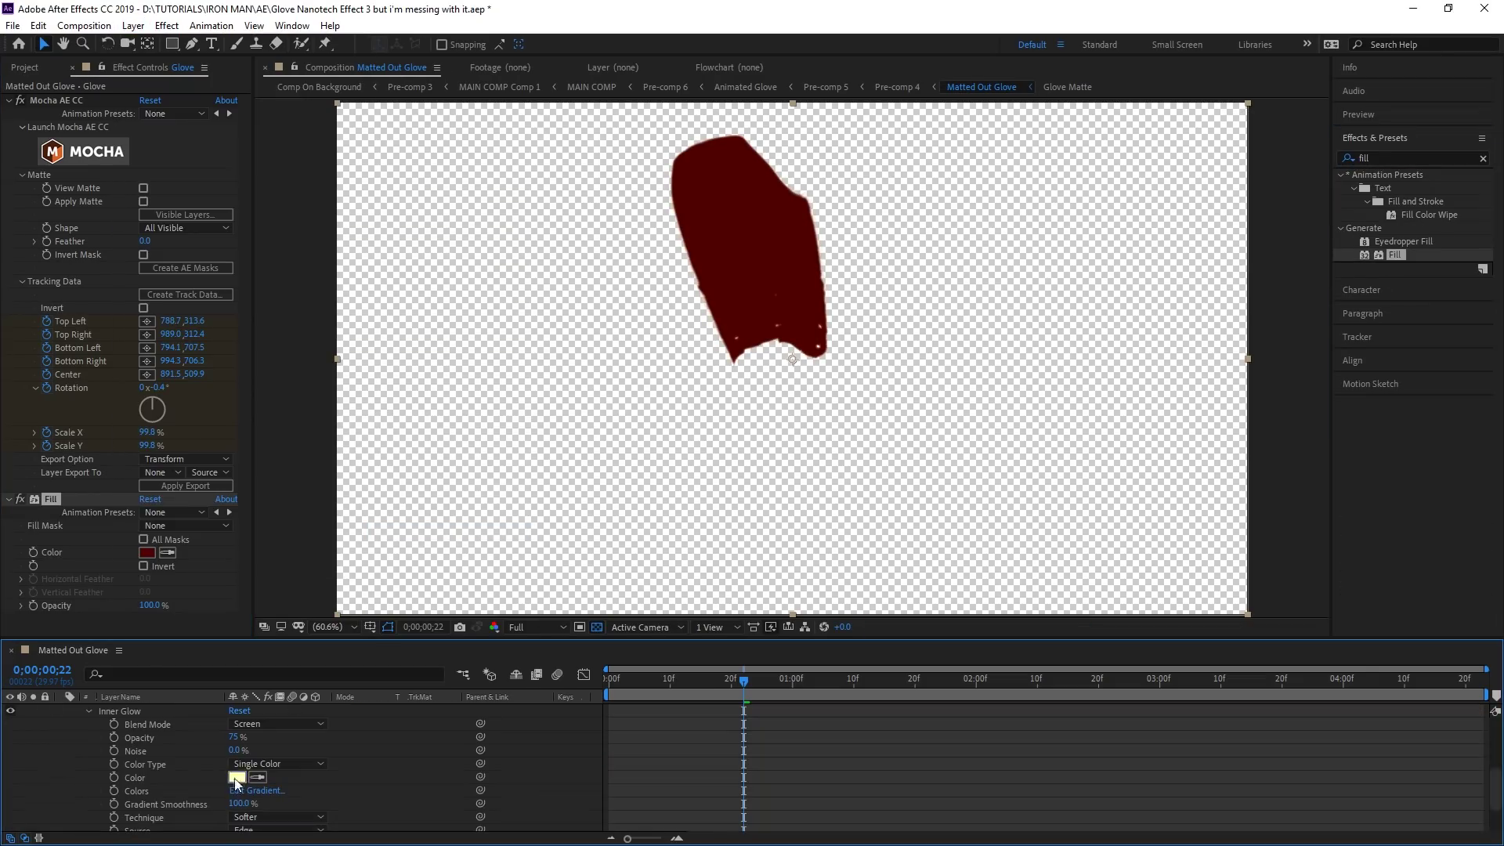
pyautogui.click(235, 777)
pyautogui.click(510, 235)
pyautogui.click(278, 724)
pyautogui.click(274, 225)
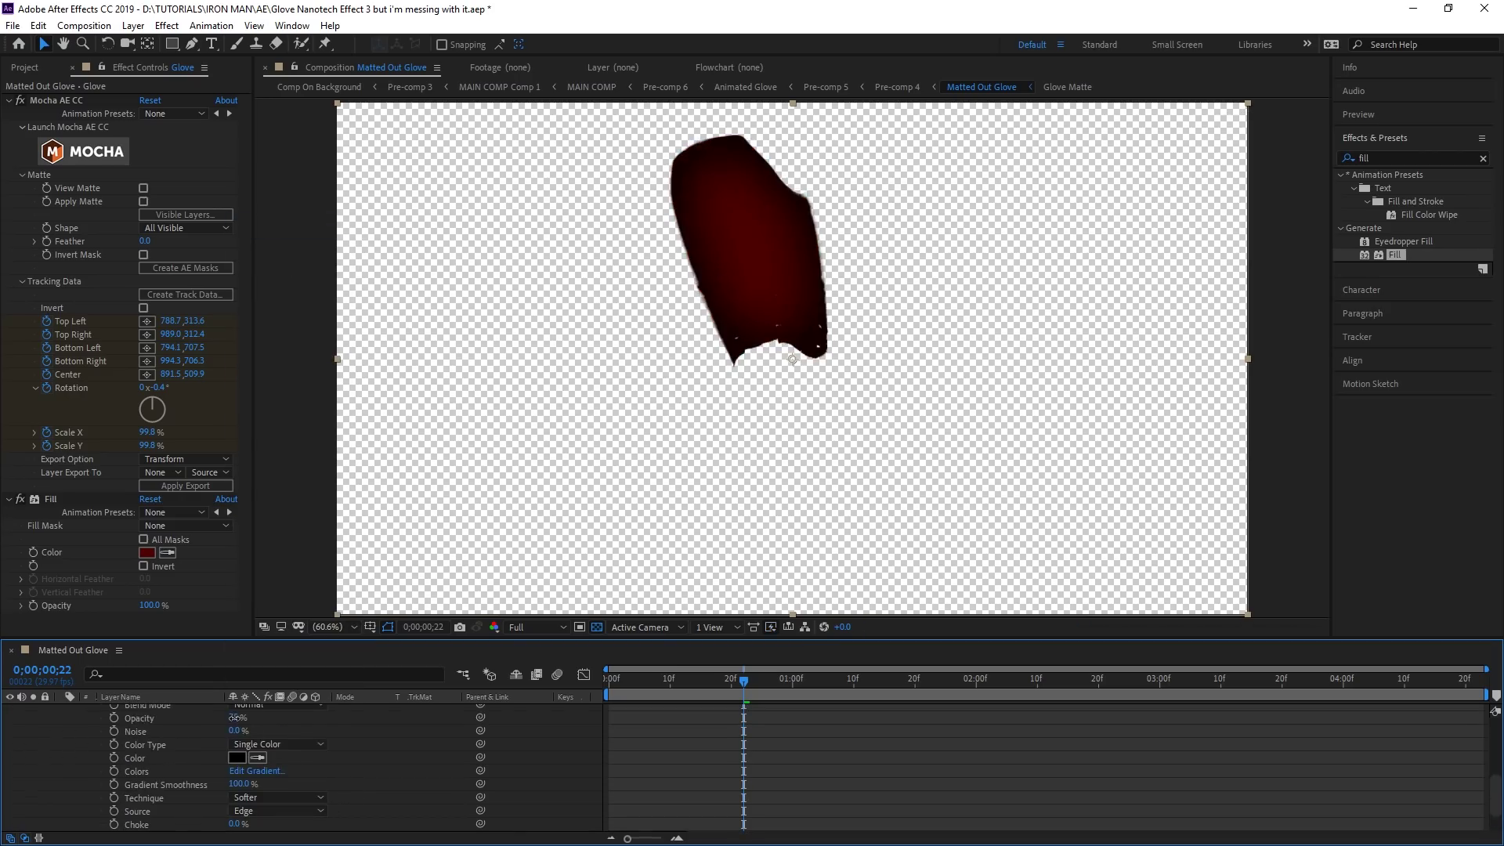
pyautogui.scroll(5, 148, 787)
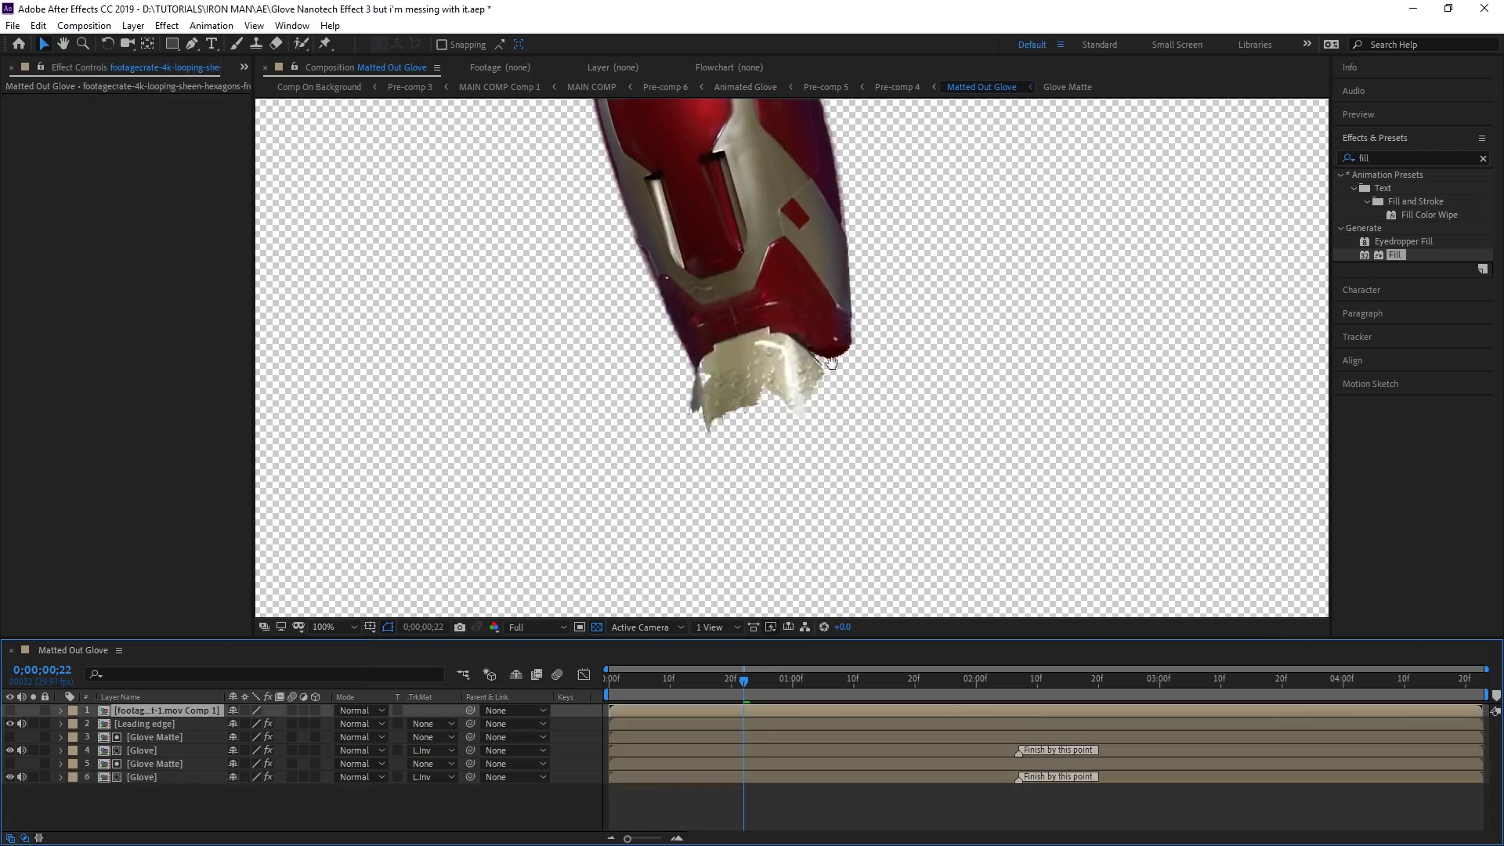
pyautogui.click(684, 762)
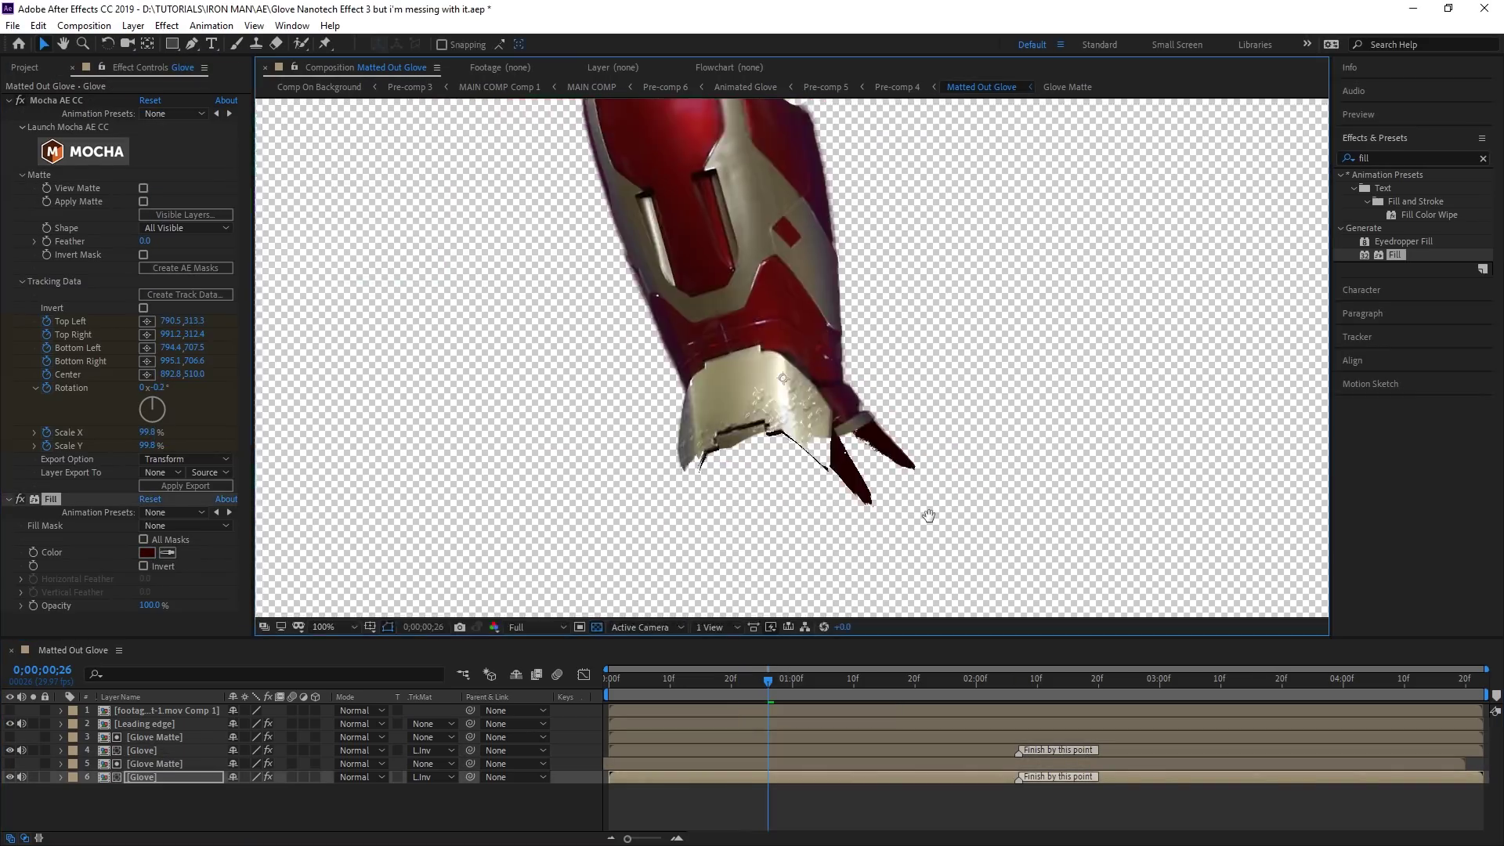
pyautogui.scroll(-1, 928, 515)
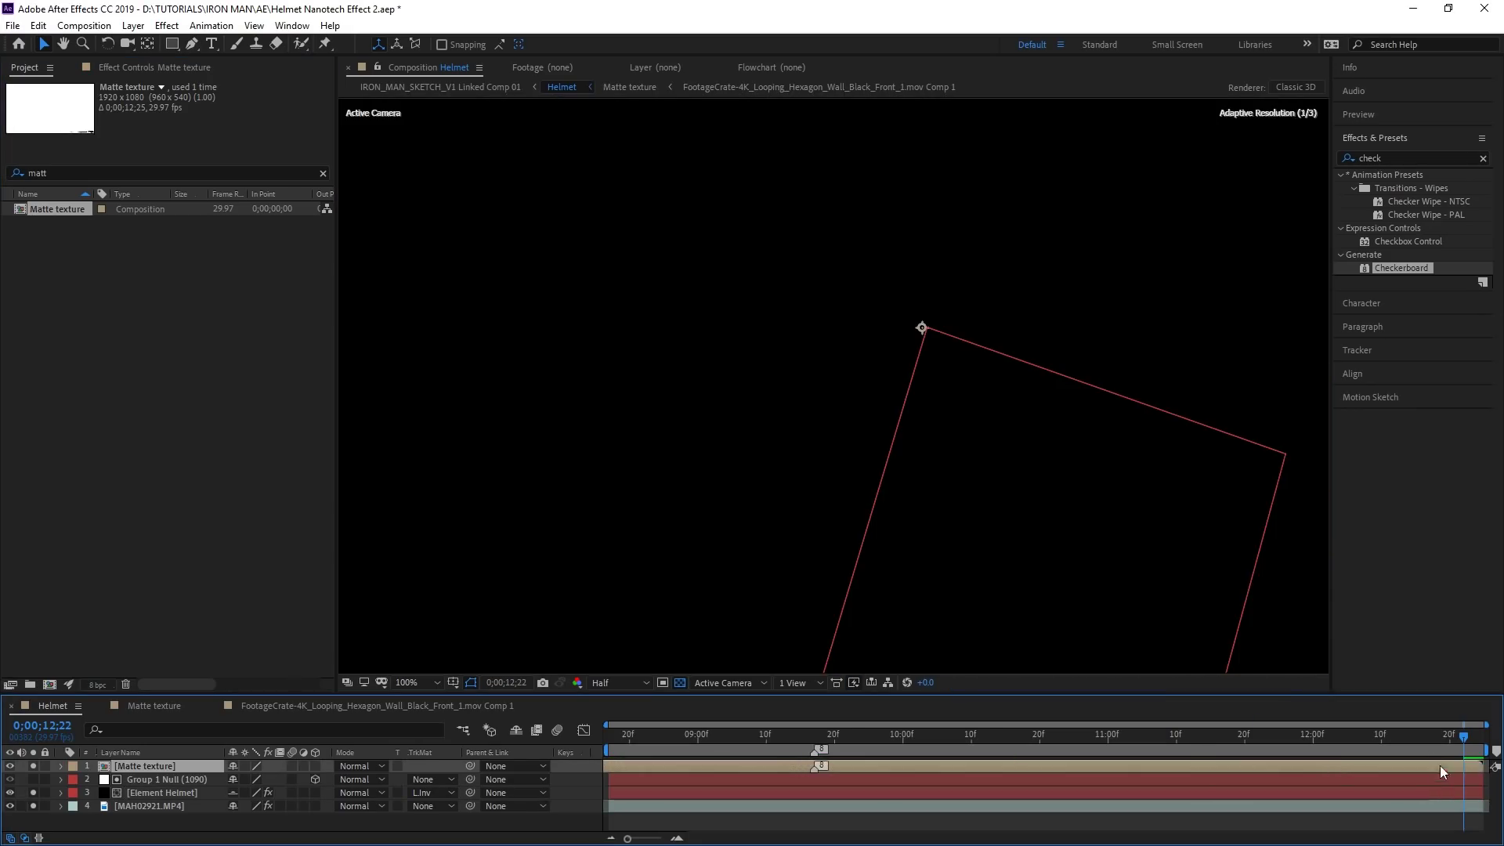
# Step: Under Element's Custom Layers > Custom Texture Maps, set Layer 1 to 5. Matte texture
pyautogui.moveTo(1441, 735); pyautogui.dragTo(700, 745)
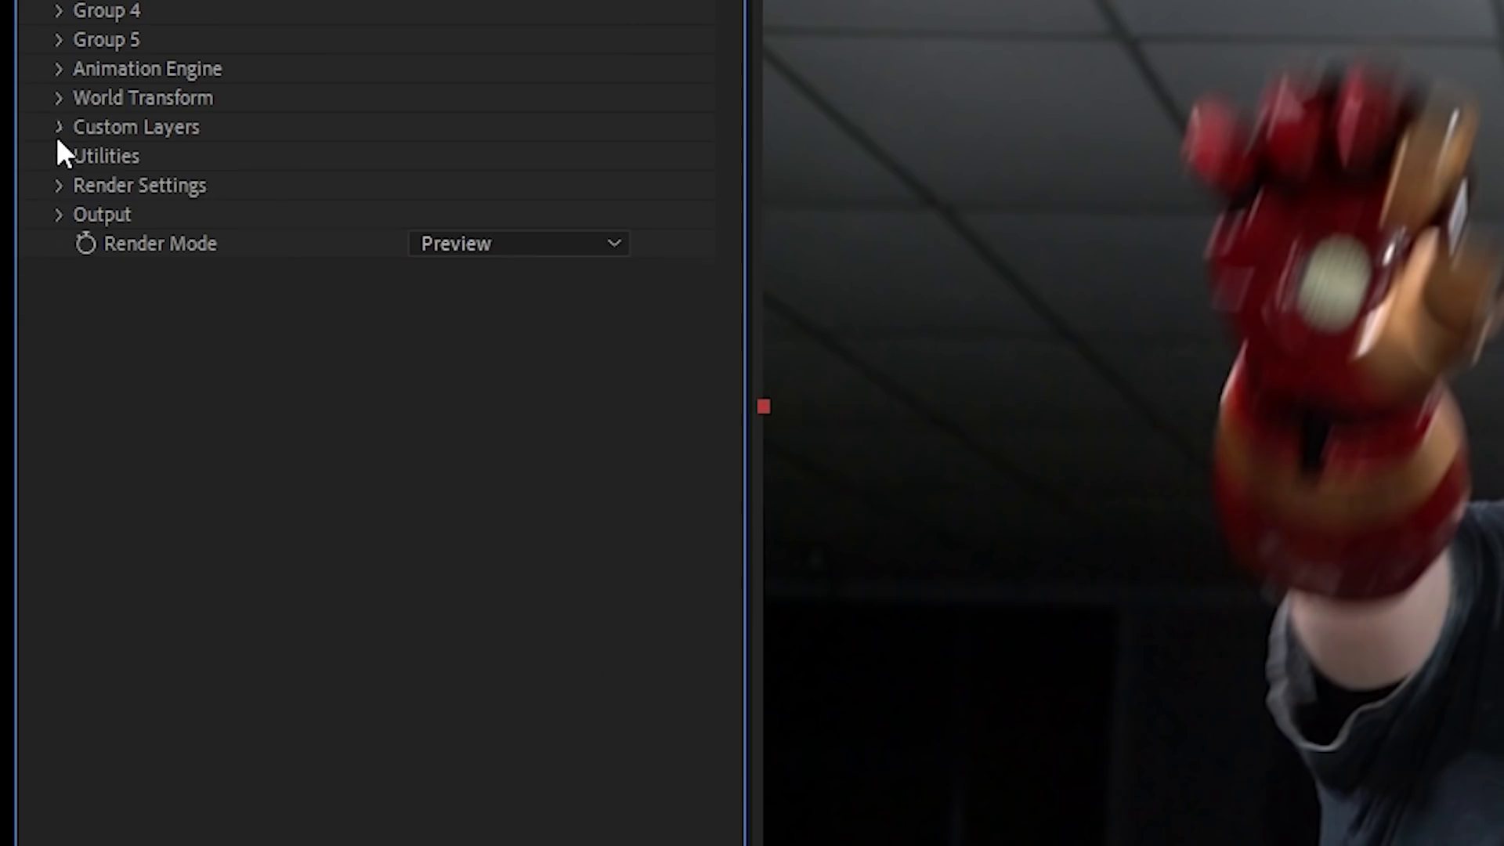
pyautogui.click(59, 129)
pyautogui.click(89, 186)
pyautogui.click(472, 218)
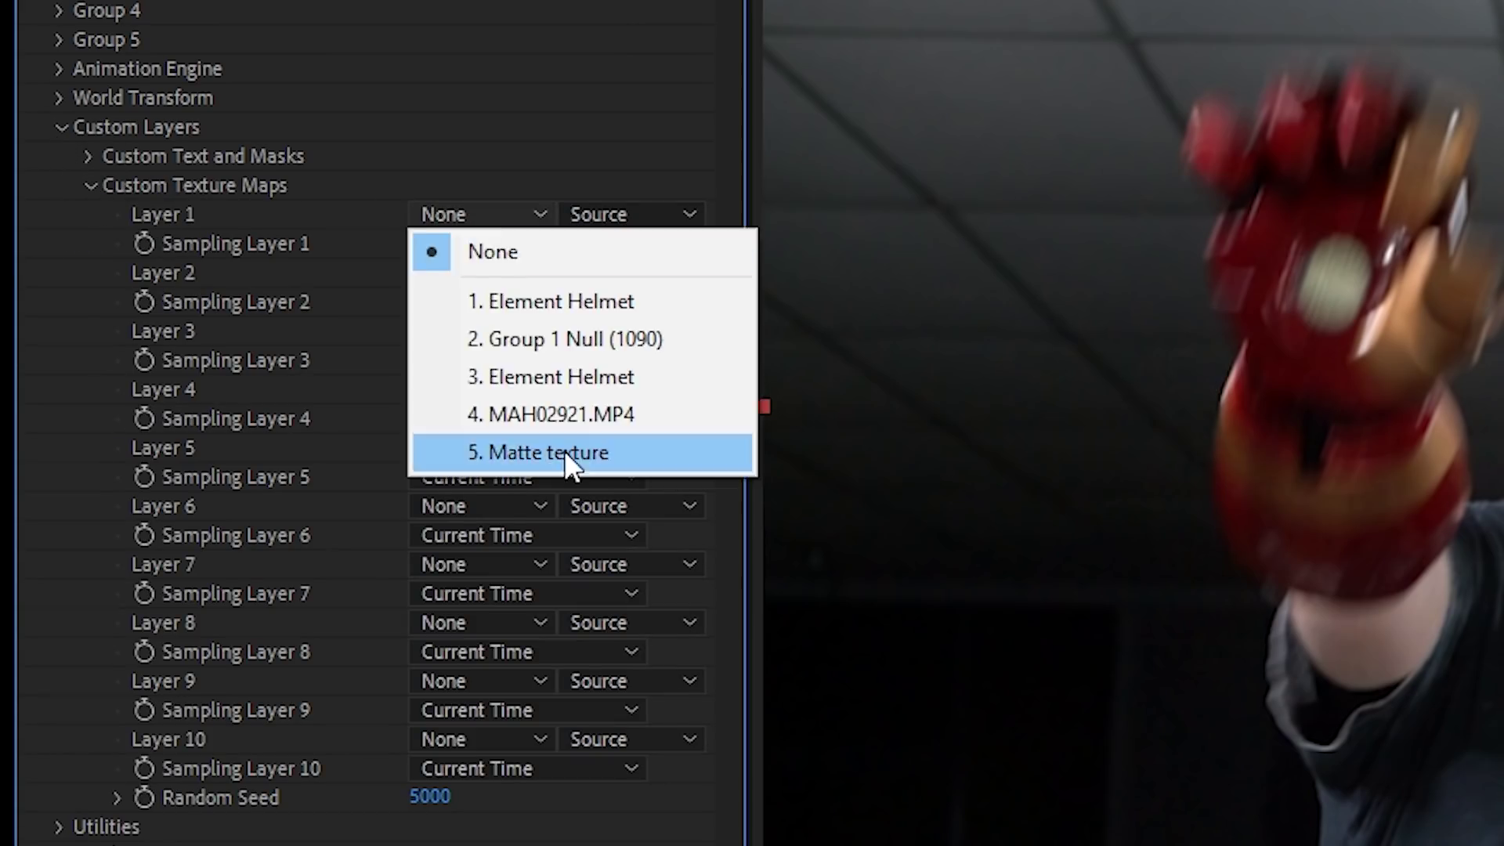
pyautogui.click(564, 449)
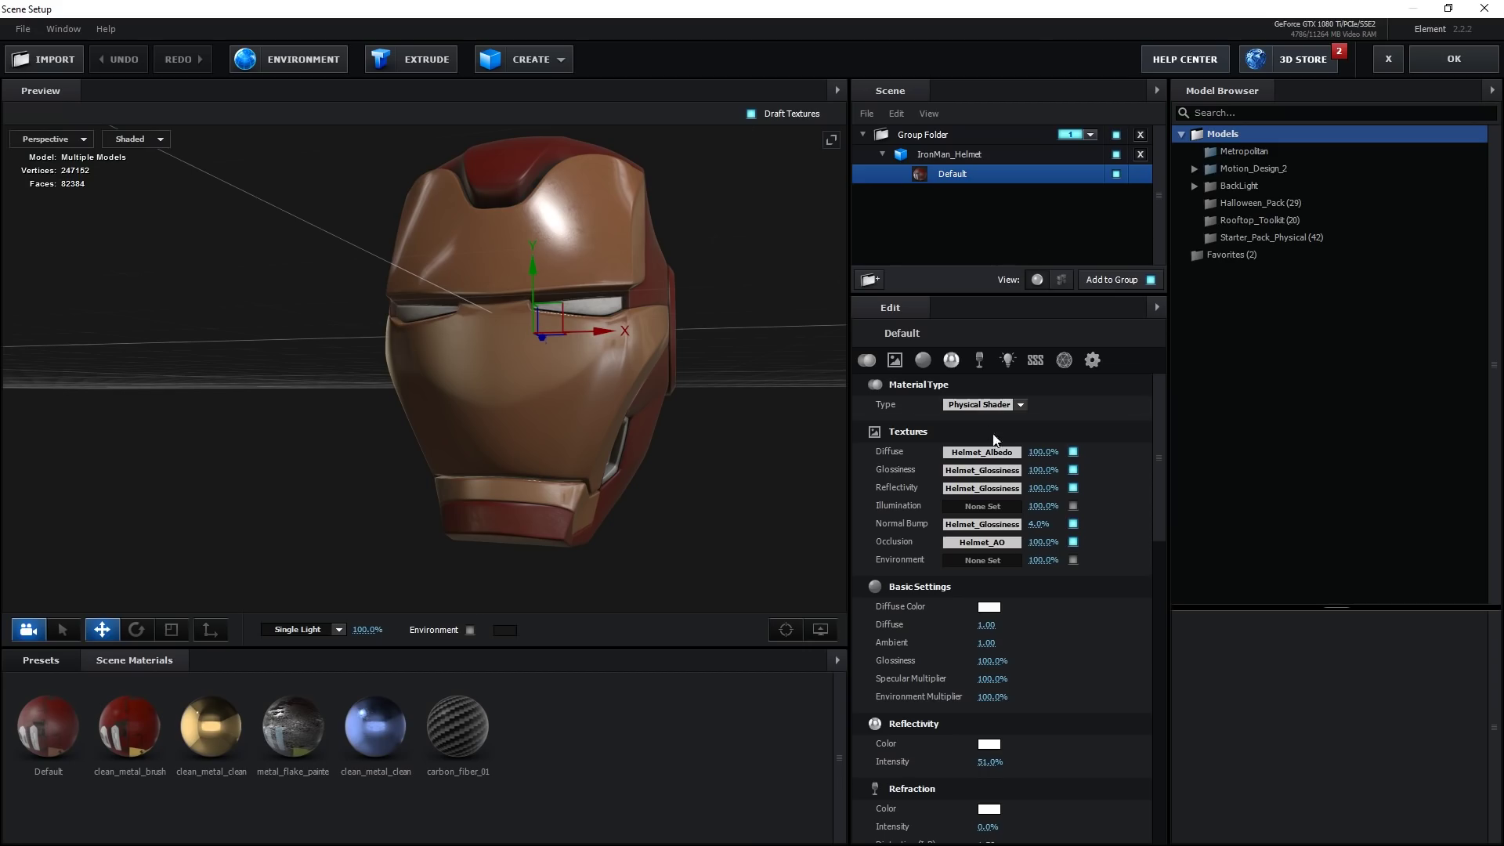
# Step: Reset the helmet's Default material, set its Diffuse to Custom Layer 1, and map it Plane XY
pyautogui.rightClick(947, 177)
pyautogui.click(961, 186)
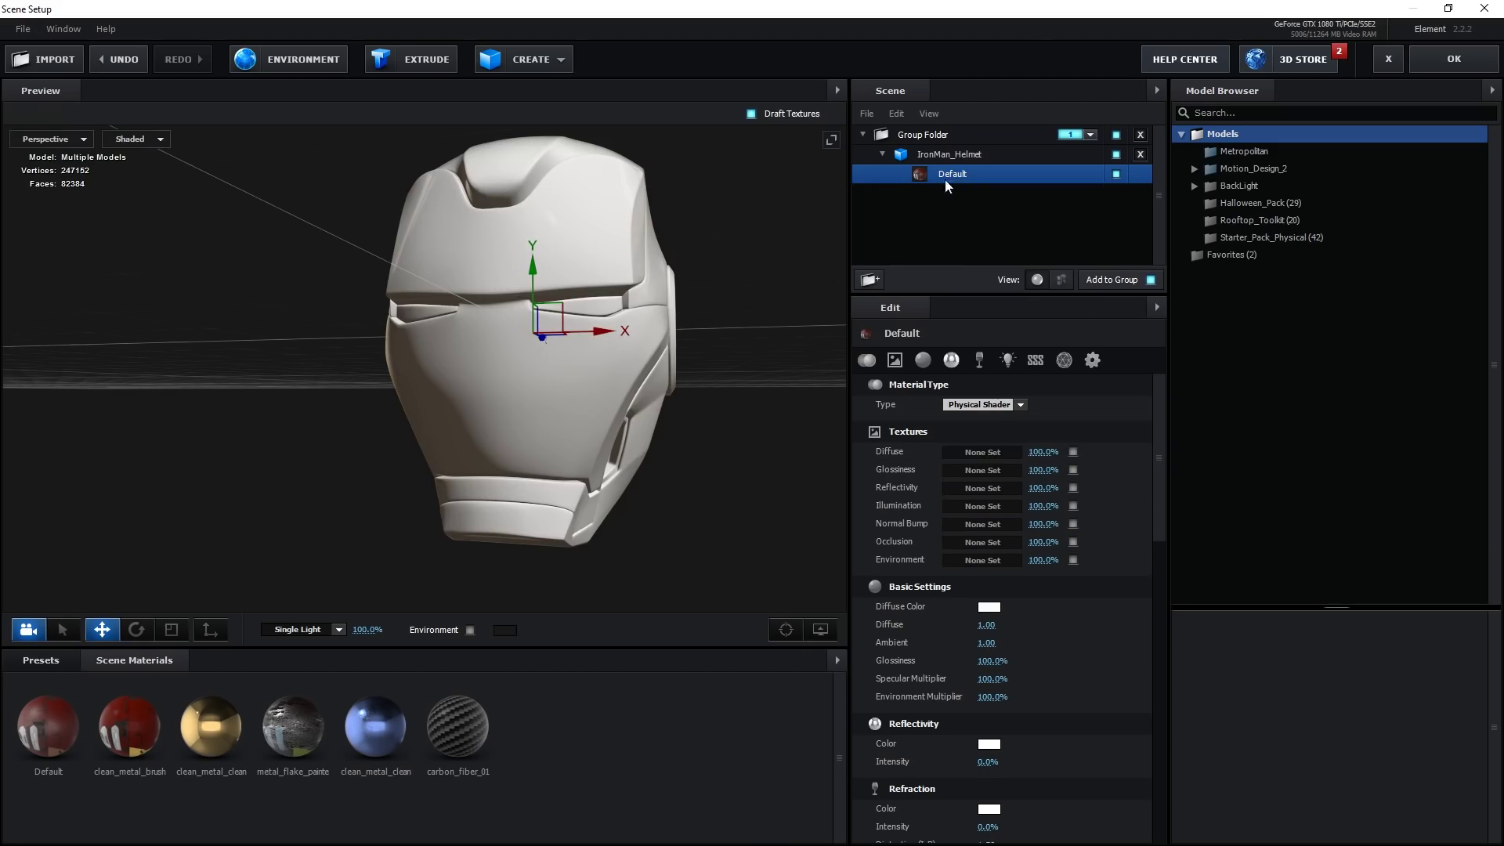
pyautogui.click(968, 457)
pyautogui.click(981, 358)
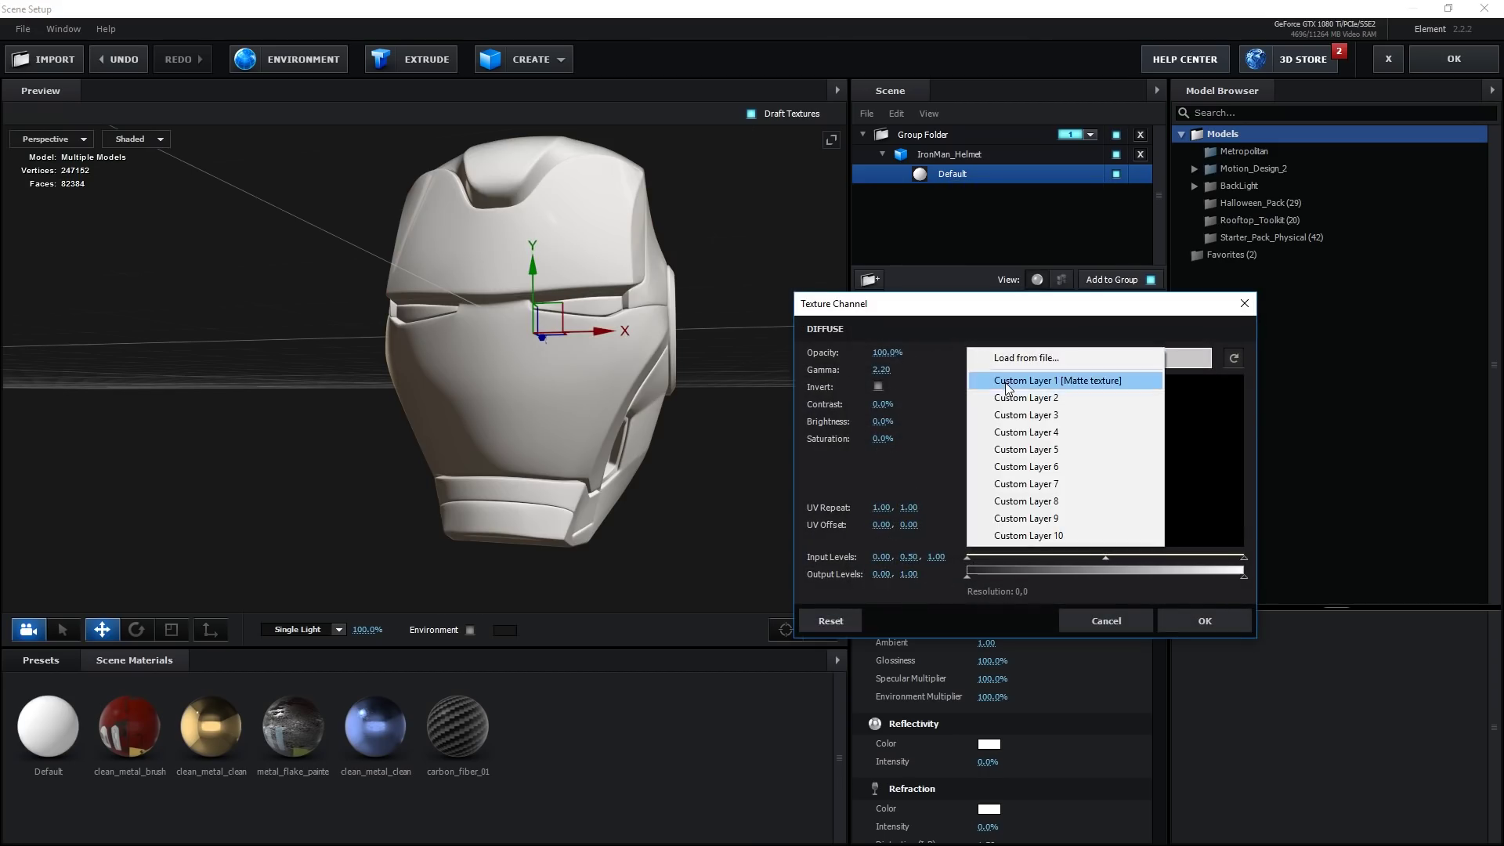
pyautogui.click(1007, 381)
pyautogui.click(1206, 623)
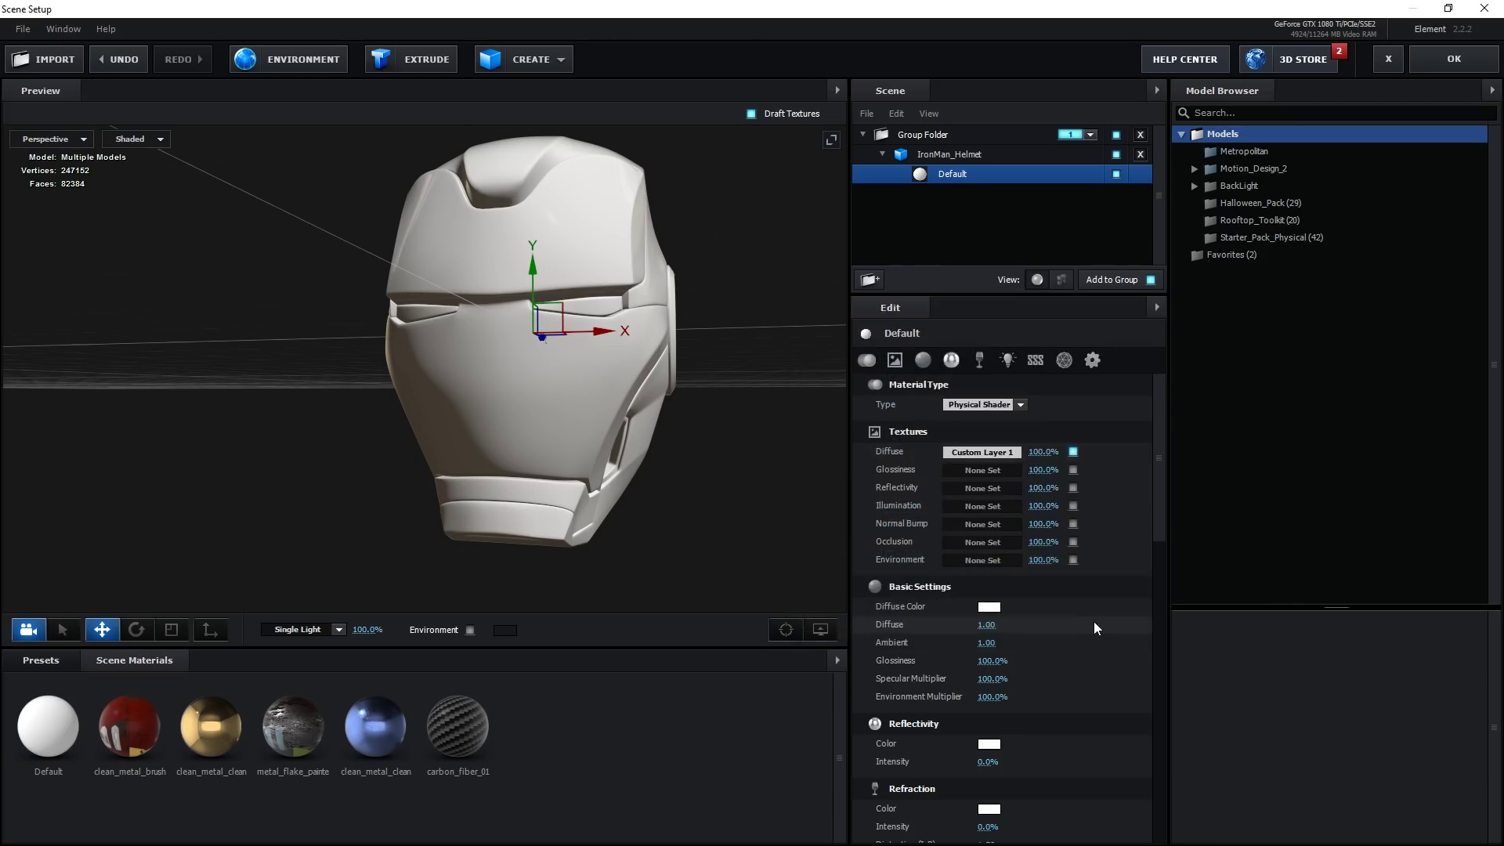
pyautogui.click(1006, 627)
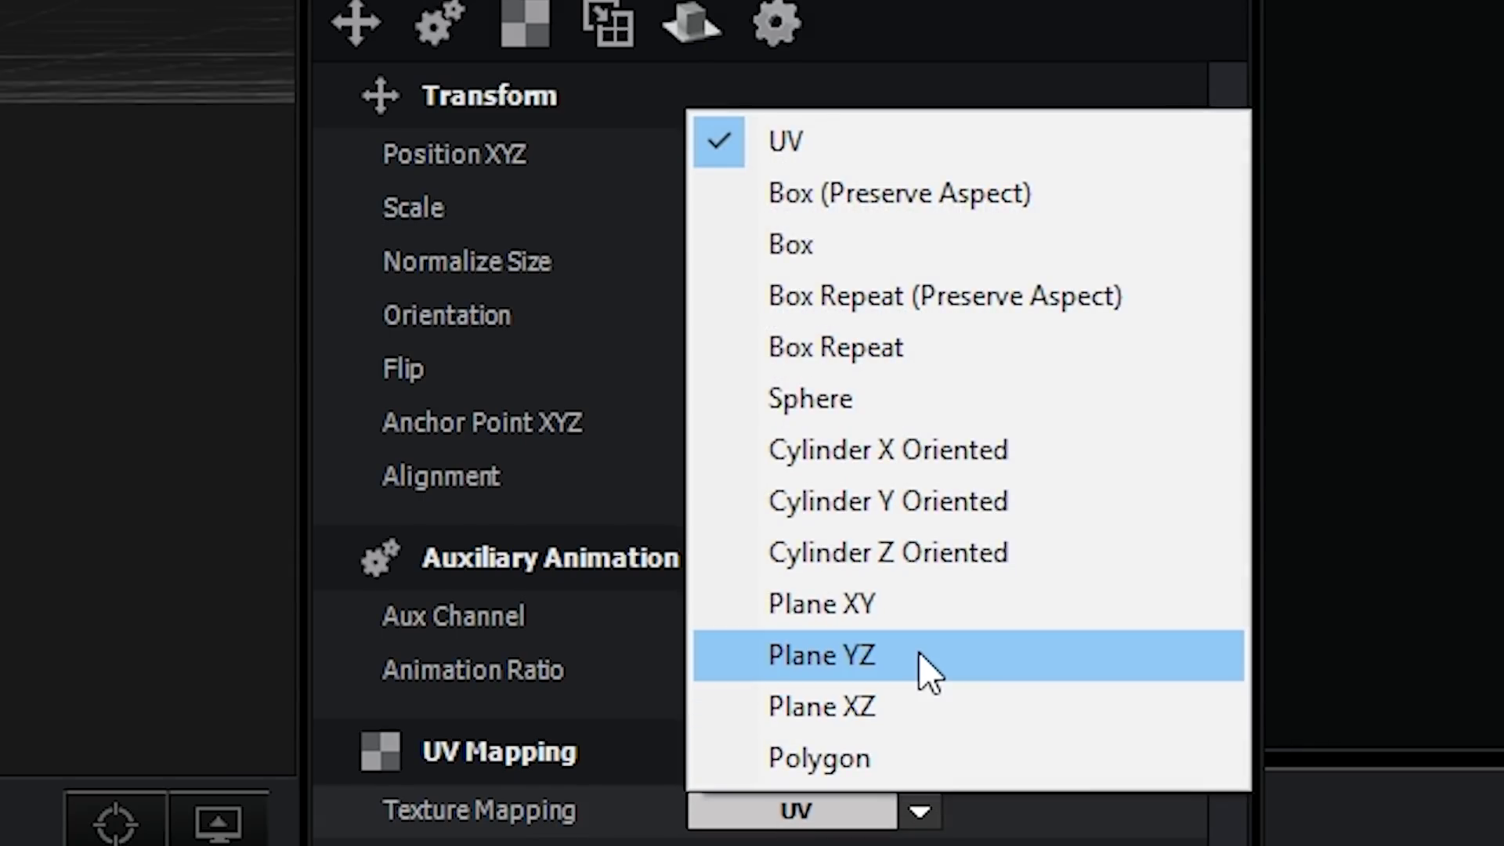
pyautogui.click(920, 604)
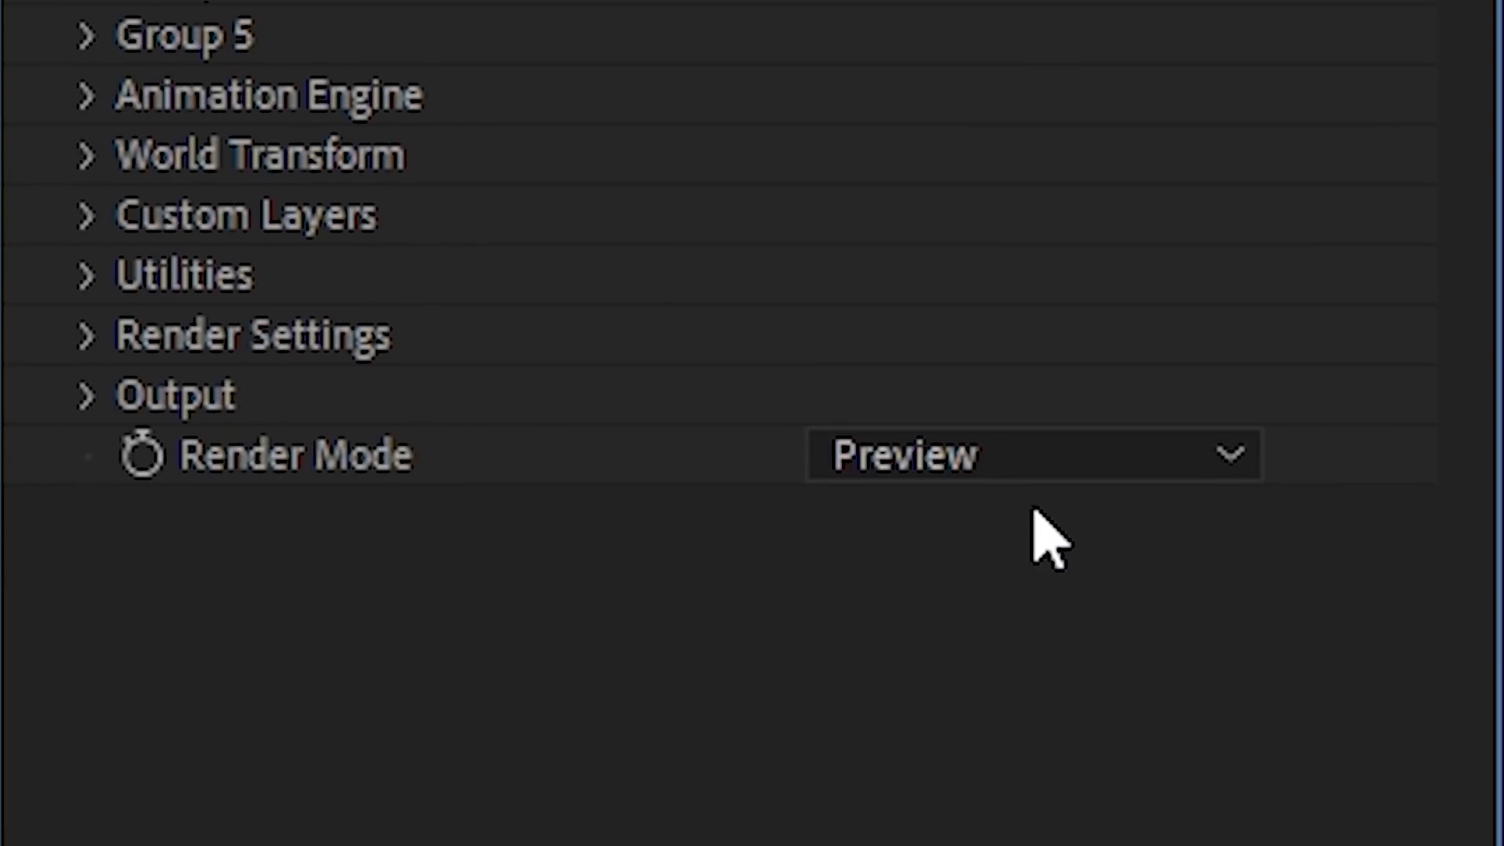
# Step: Set Element's render mode to Draft and give the helmet a Luma Inverted track matte
pyautogui.click(1024, 469)
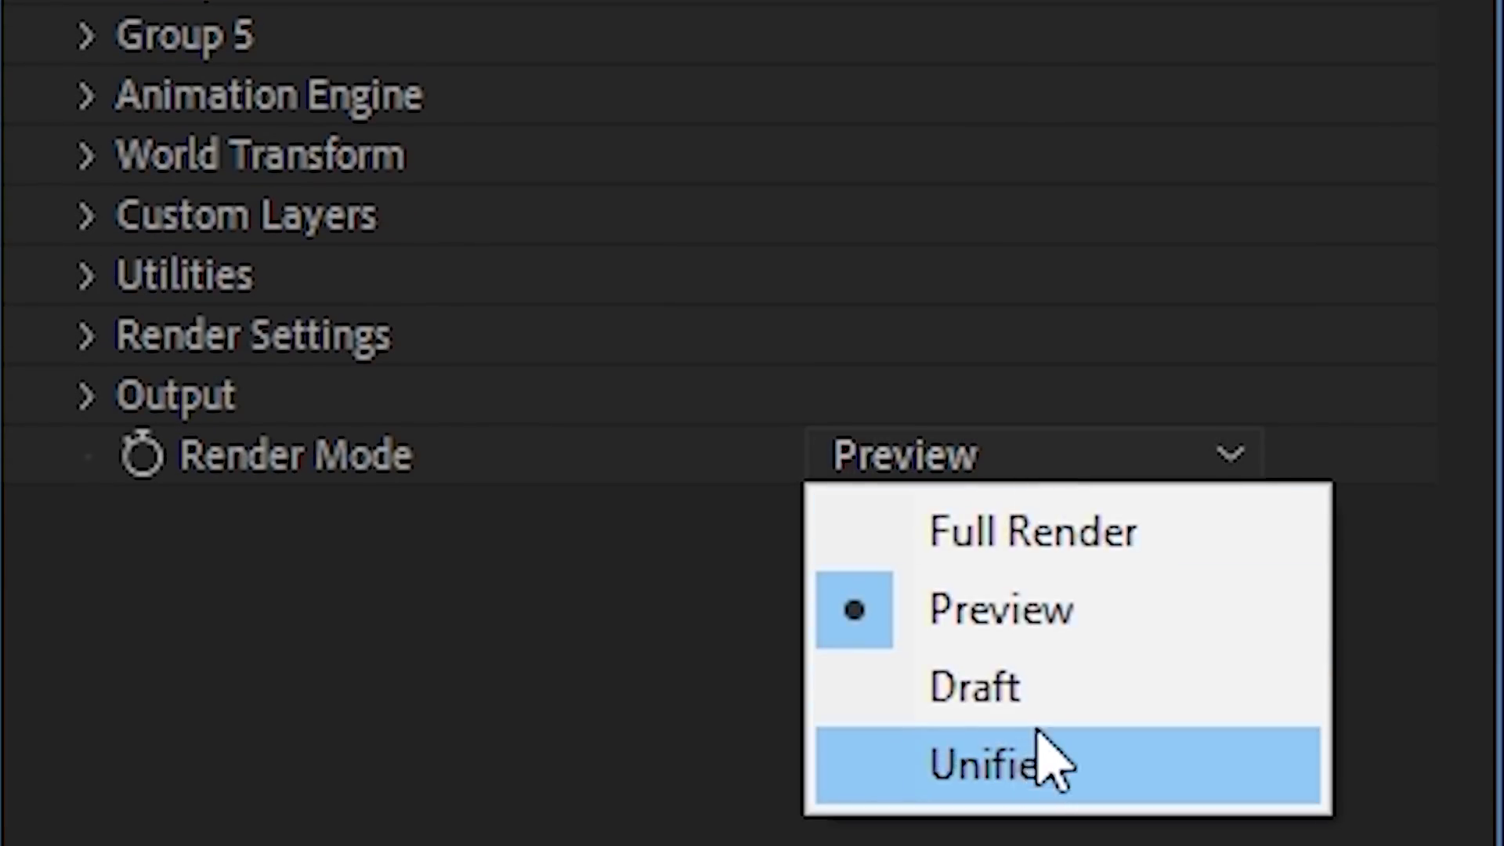
pyautogui.click(1038, 712)
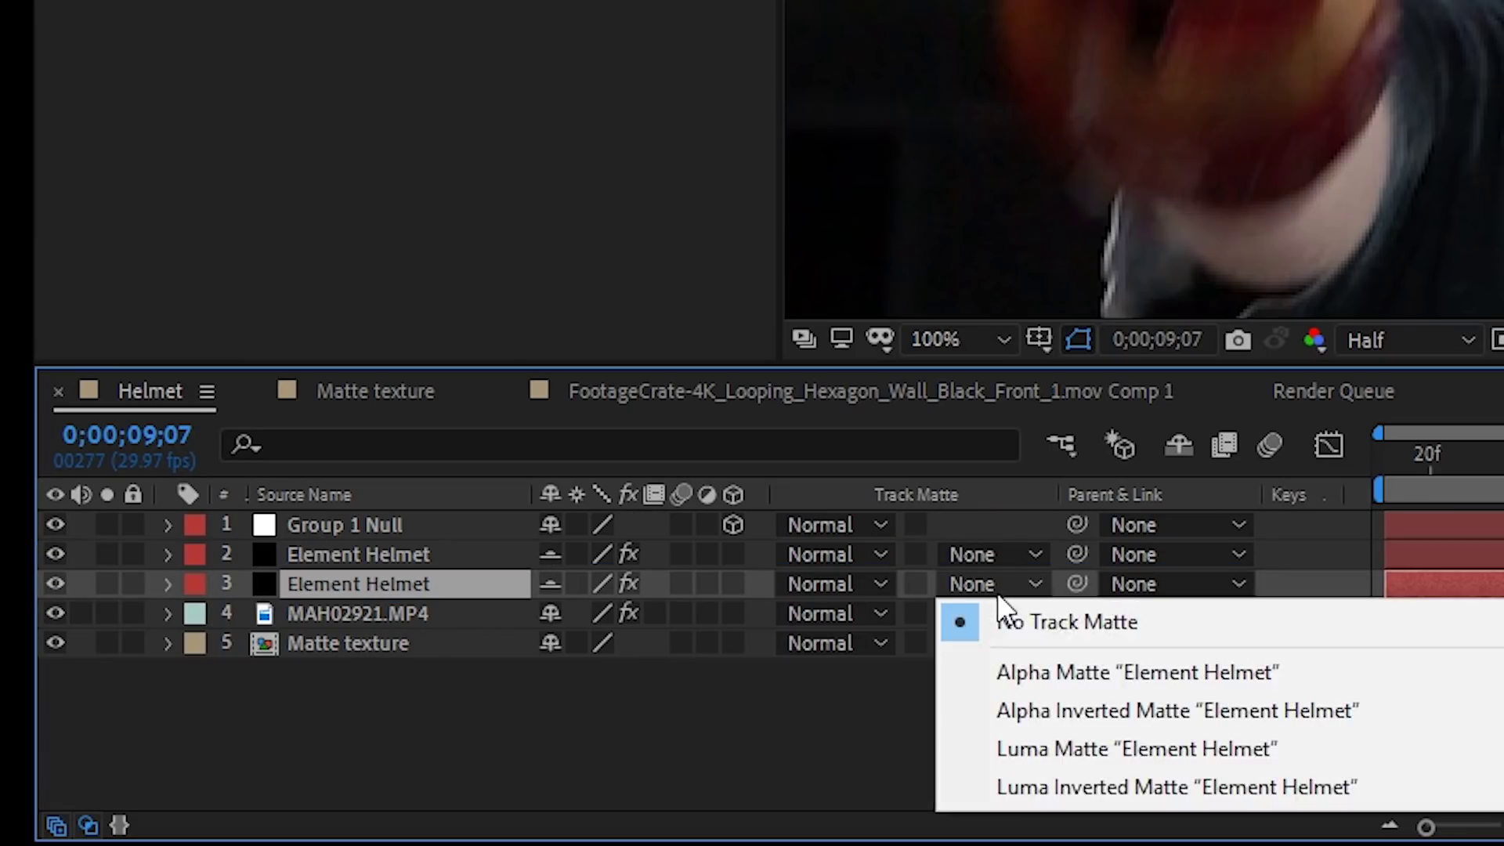
pyautogui.click(1047, 787)
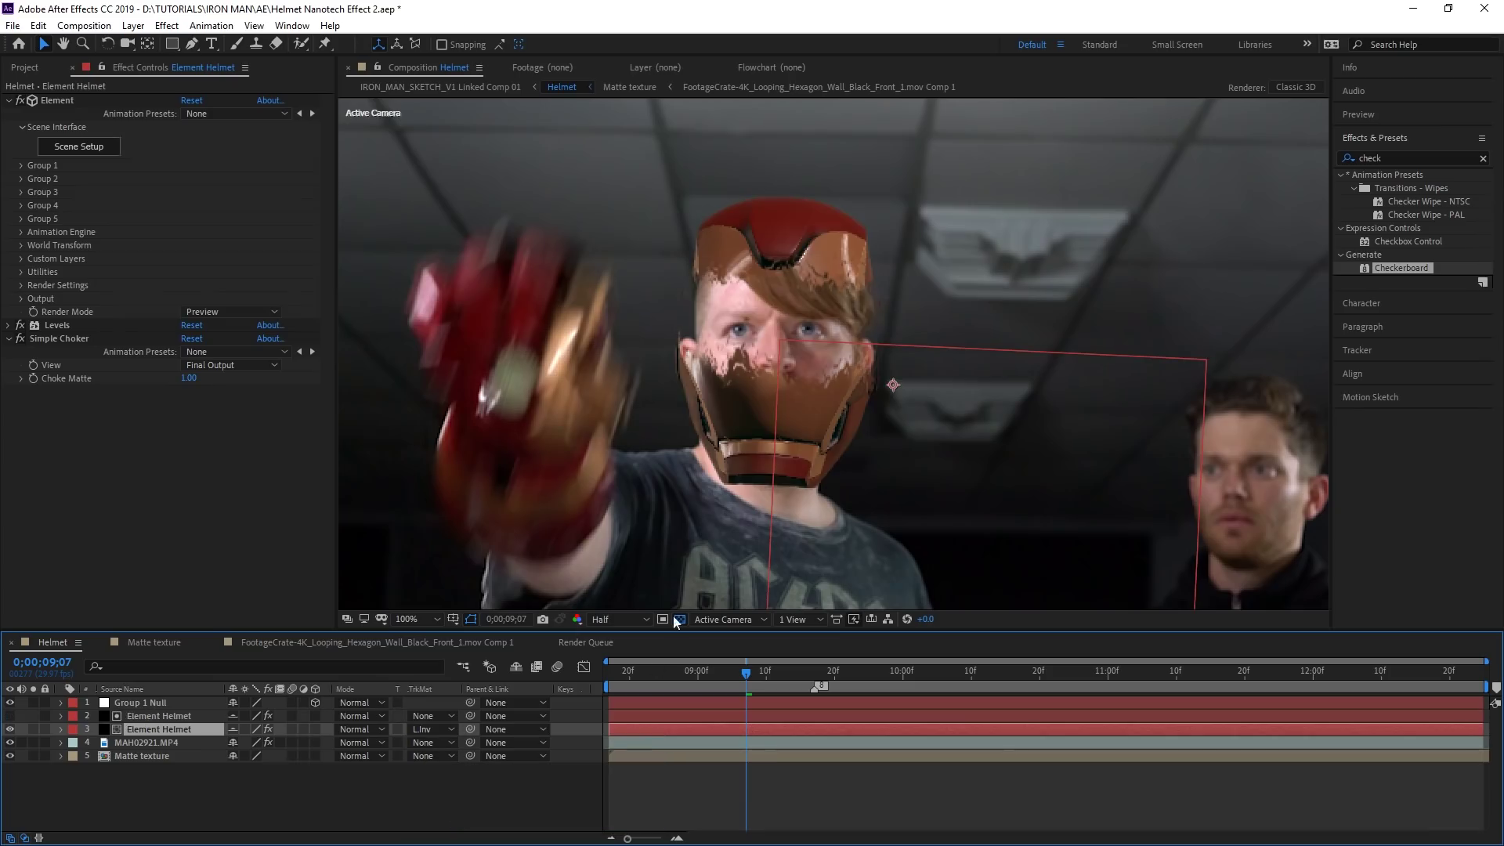
# Step: Pre-compose the top three layers, from Group 1 Null down, into Pre-comp 1
pyautogui.click(147, 704)
pyautogui.keyDown('shift'); pyautogui.click(157, 729); pyautogui.keyUp('shift')
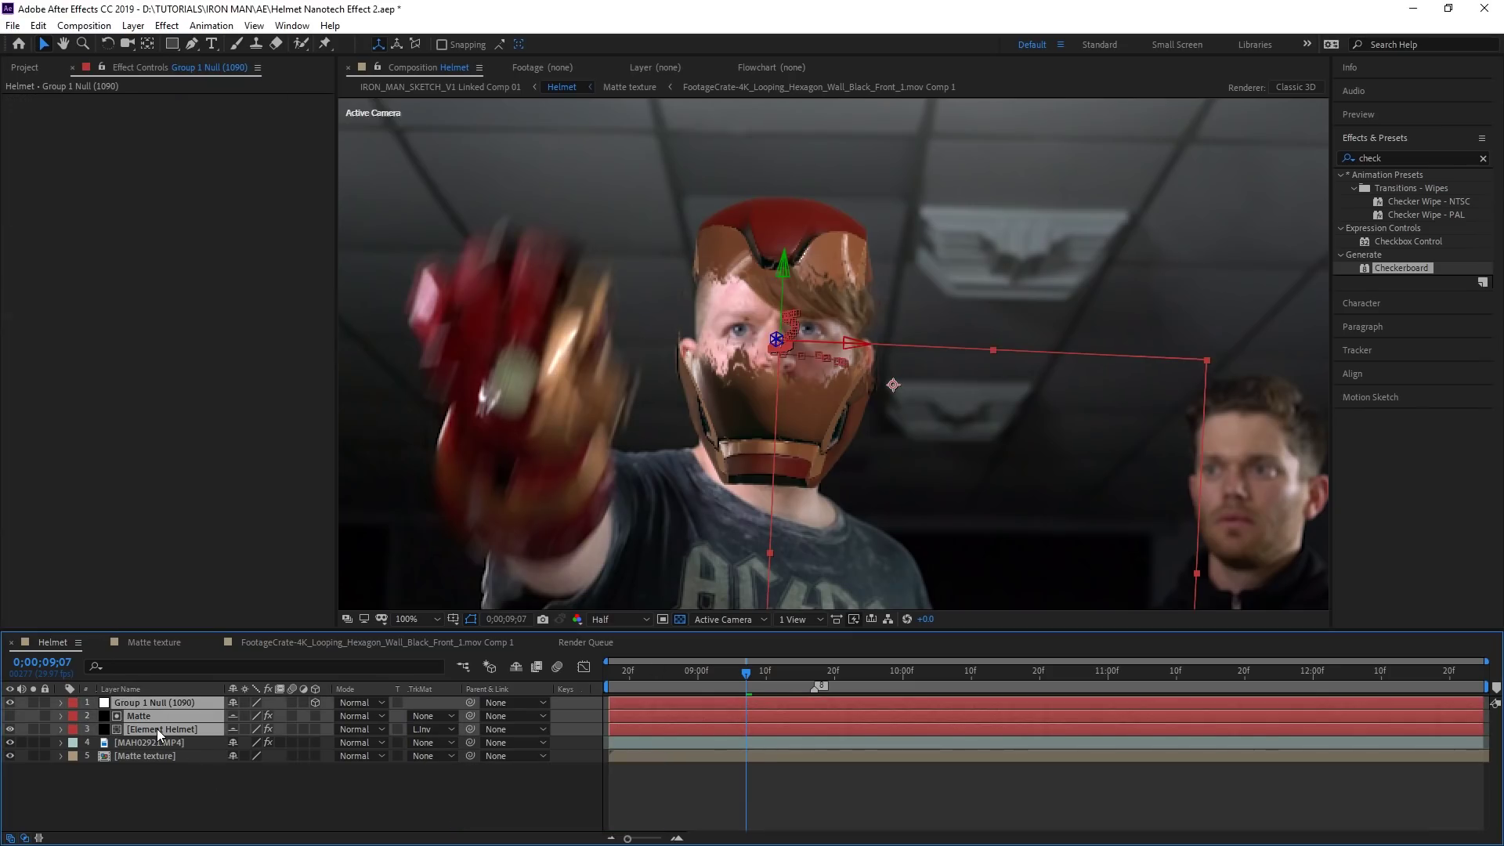
pyautogui.hotkey('ctrl', 'shift', 'c')
pyautogui.click(711, 476)
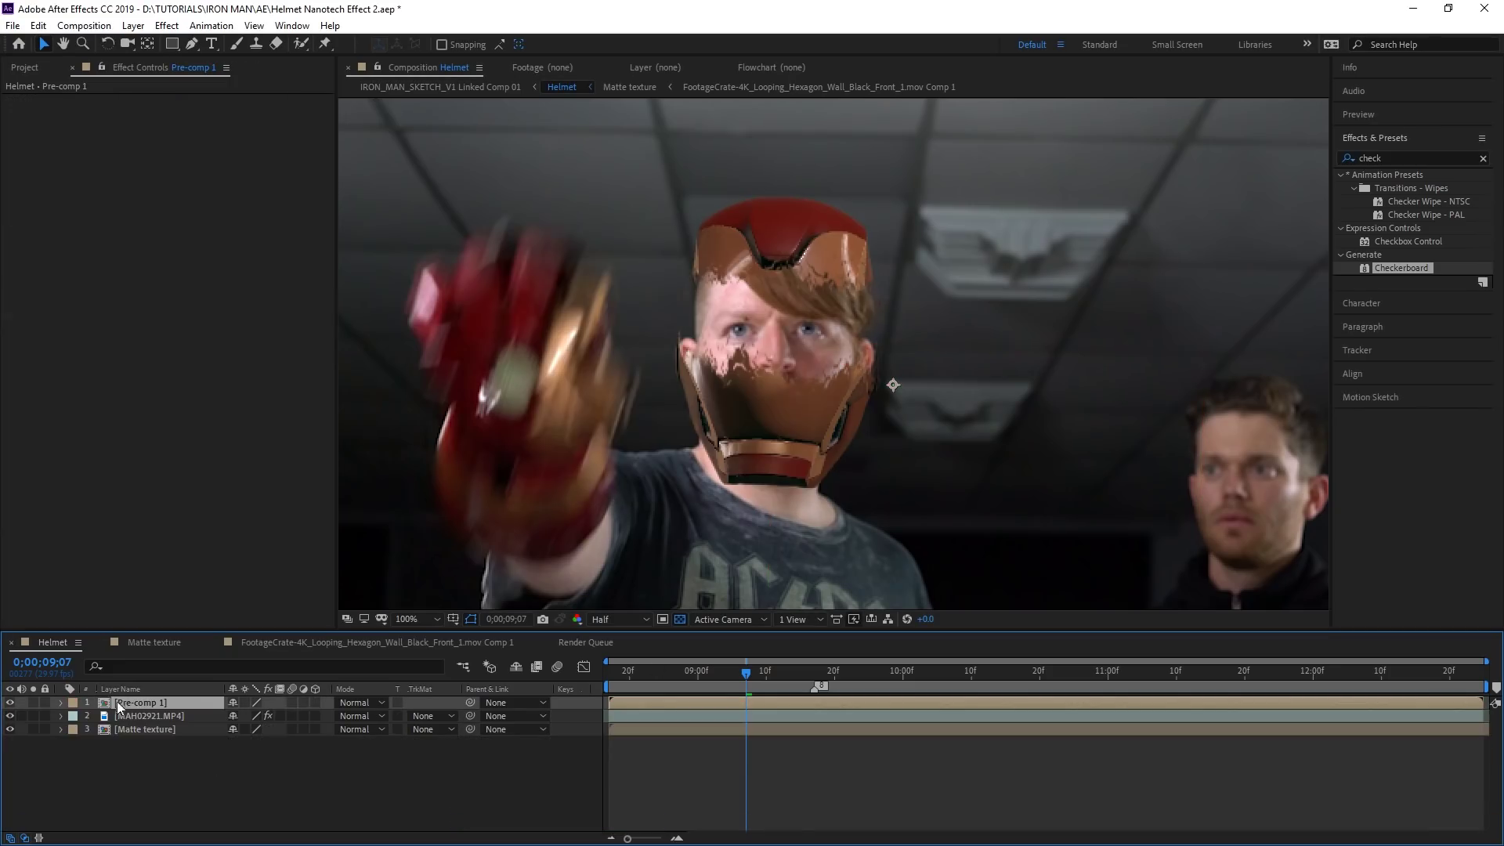
# Step: Inside Pre-comp 1, duplicate the Matte and Element Helmet layers and add an adjustment layer
pyautogui.doubleClick(125, 703)
pyautogui.click(167, 716)
pyautogui.keyDown('shift'); pyautogui.click(171, 727); pyautogui.keyUp('shift')
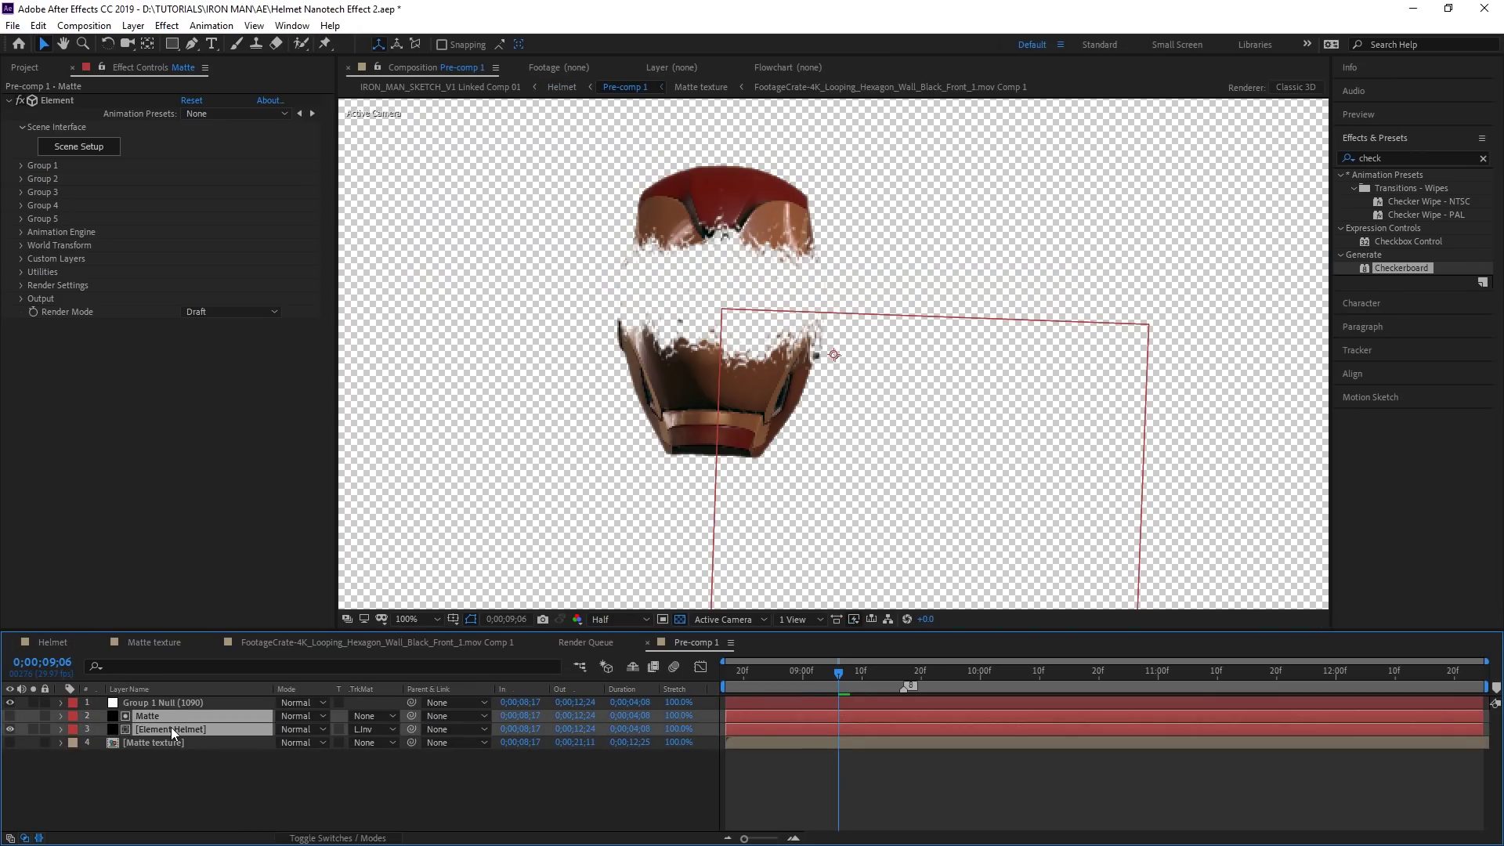
pyautogui.hotkey('ctrl', 'd')
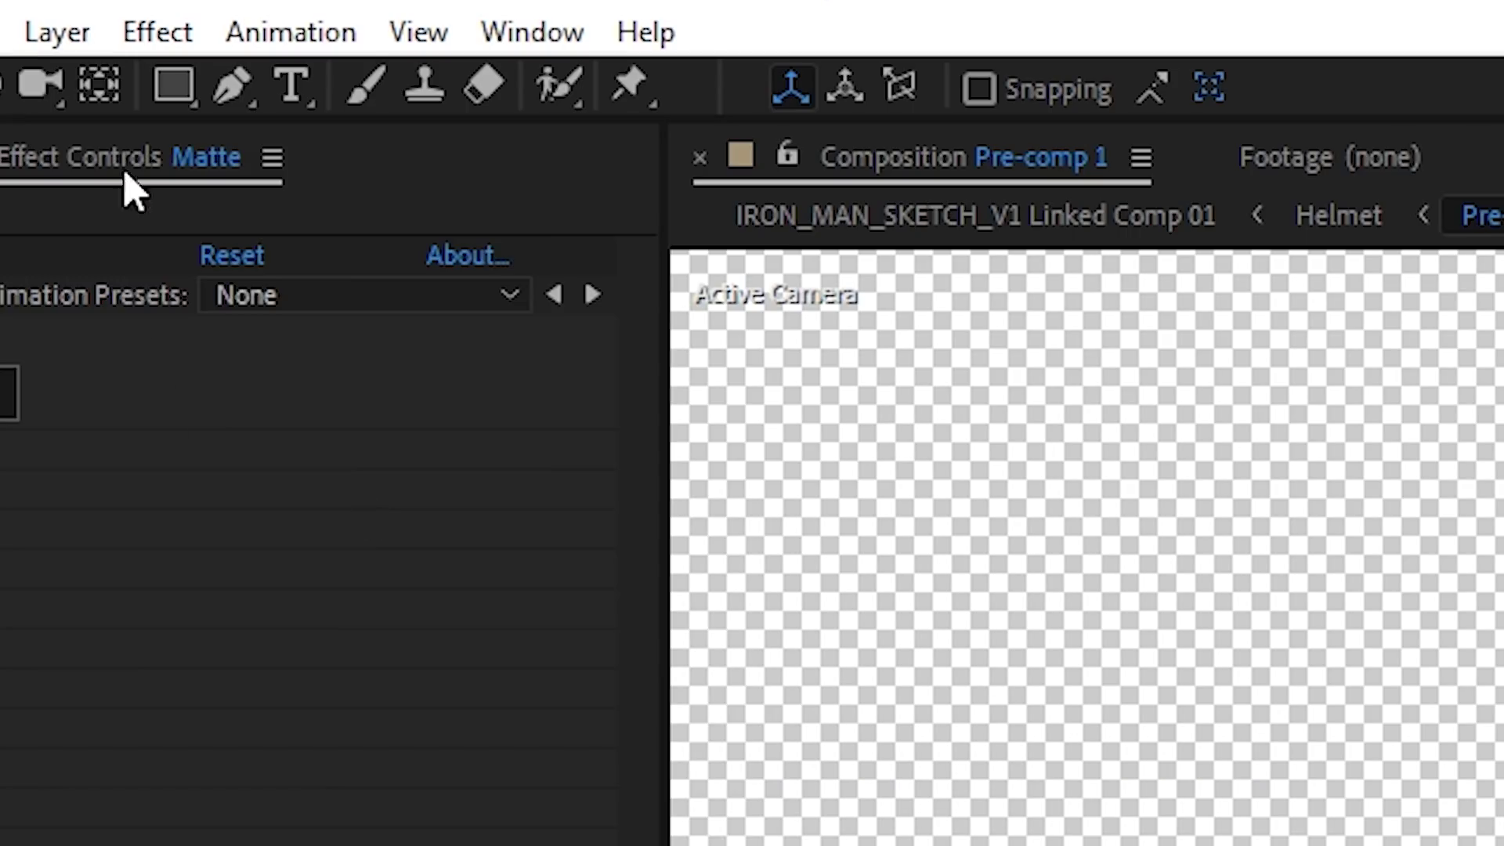
pyautogui.click(133, 26)
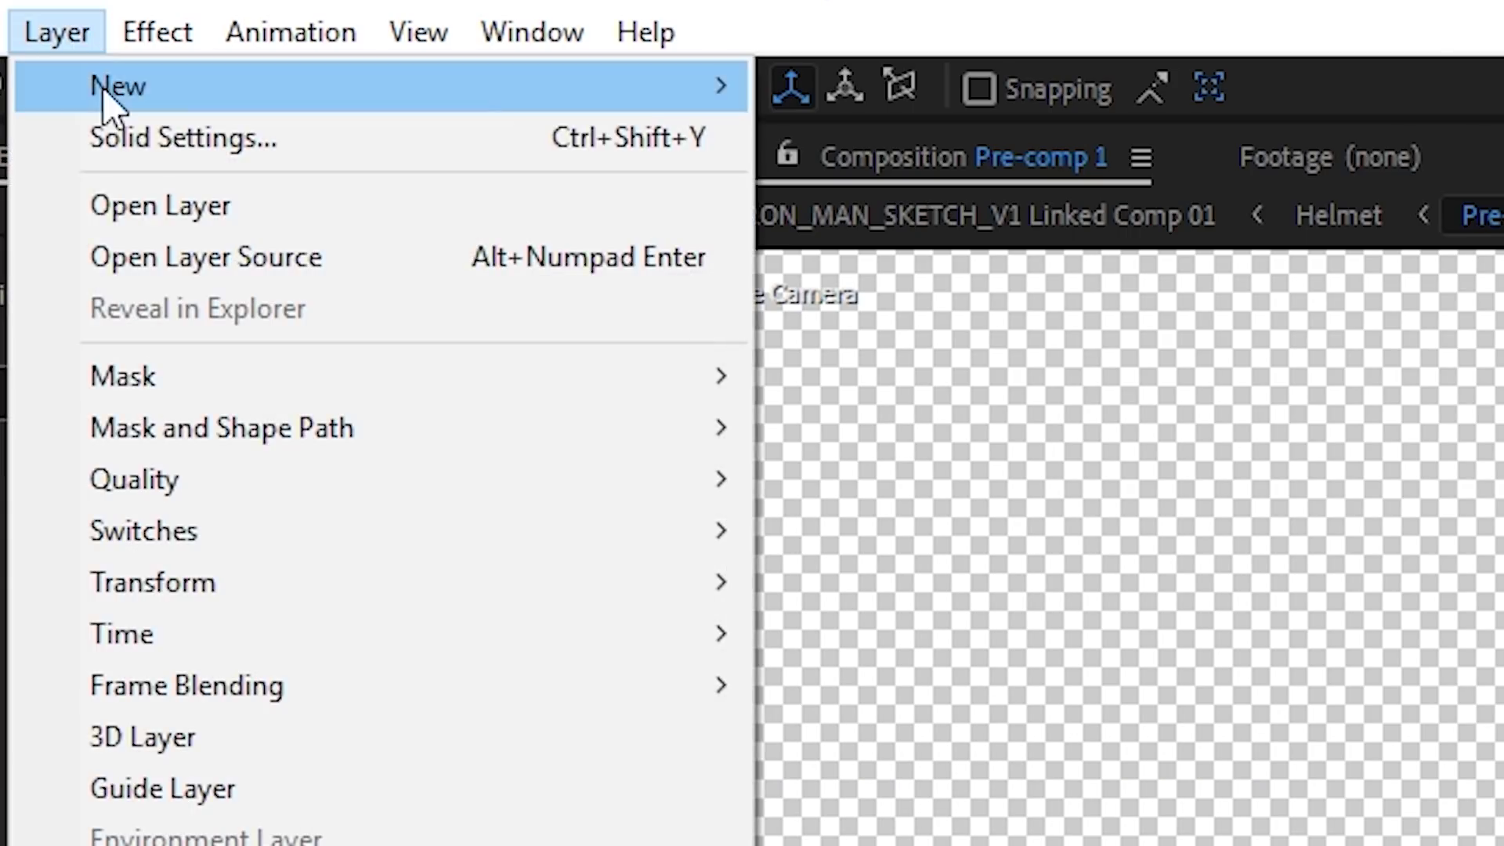
pyautogui.moveTo(149, 43)
pyautogui.click(405, 146)
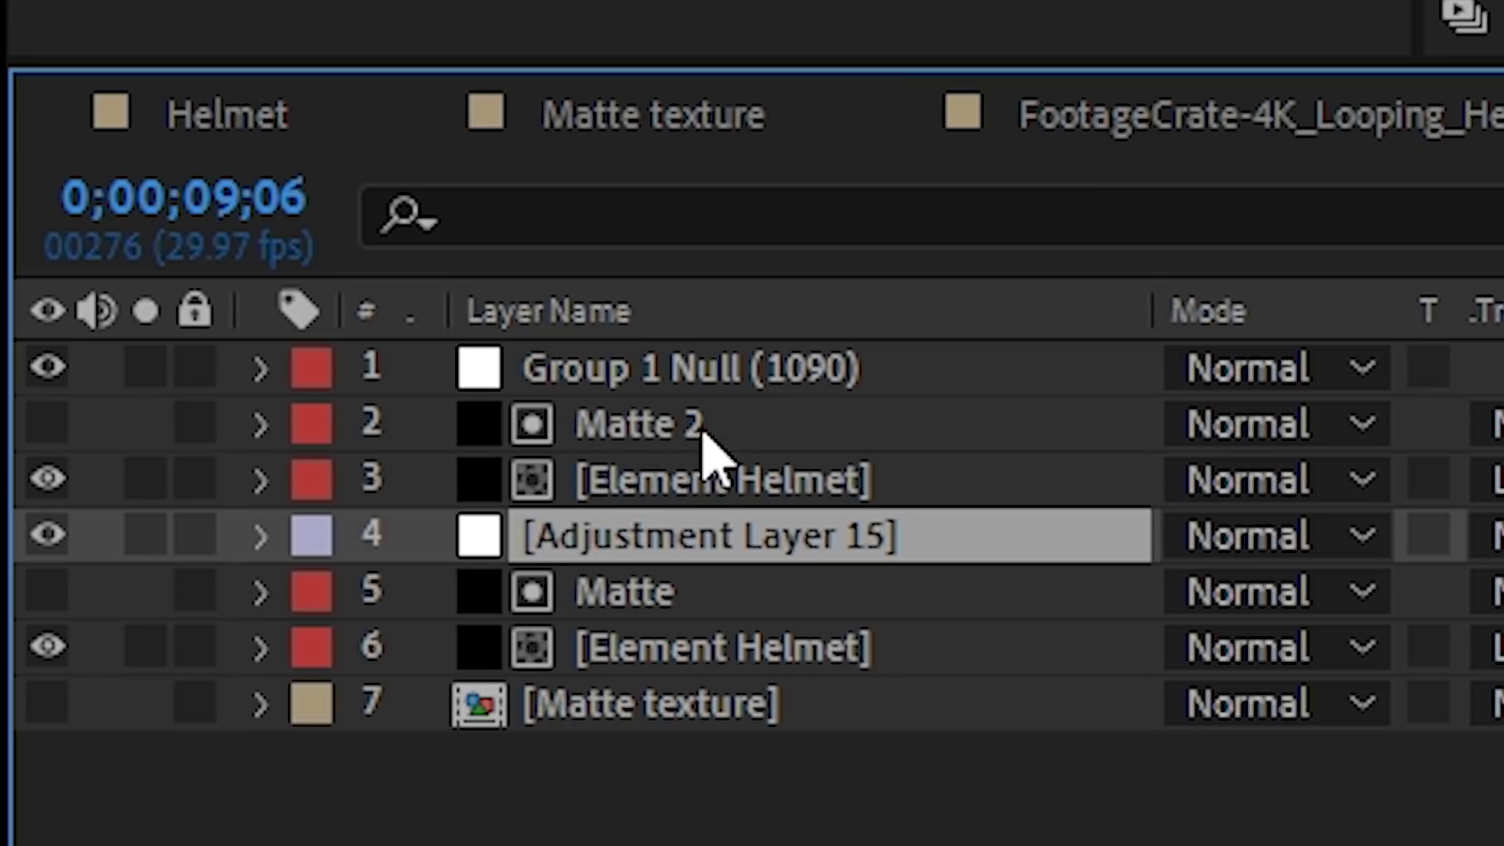
# Step: Go through the Matte, Element Helmet and Adjustment Layer 15 stack and the CC Radial Blur type options
pyautogui.click(716, 439)
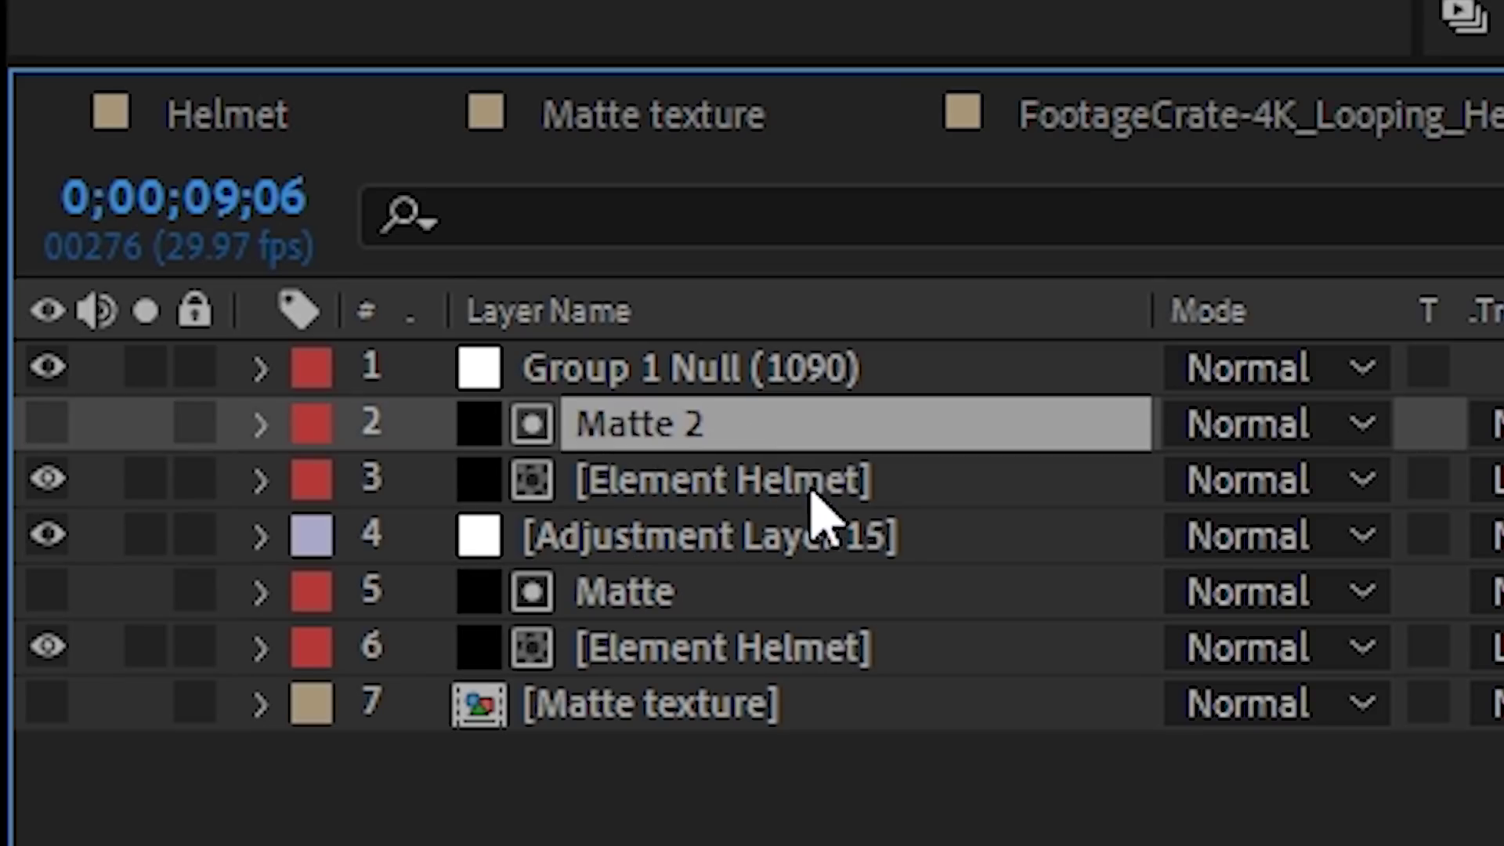
pyautogui.click(887, 490)
pyautogui.click(910, 539)
pyautogui.click(857, 592)
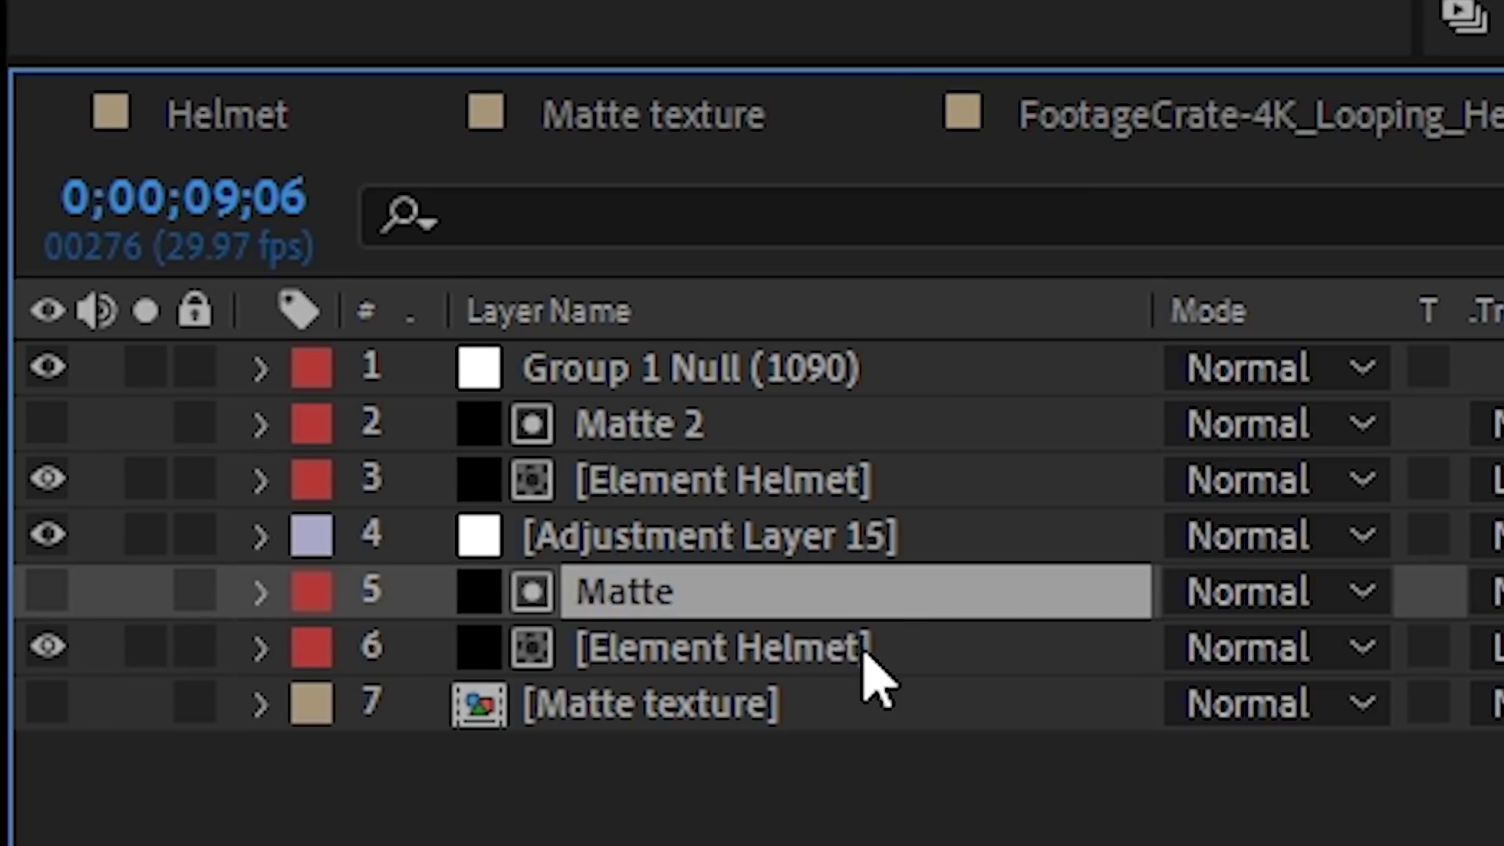
pyautogui.click(862, 647)
pyautogui.click(525, 165)
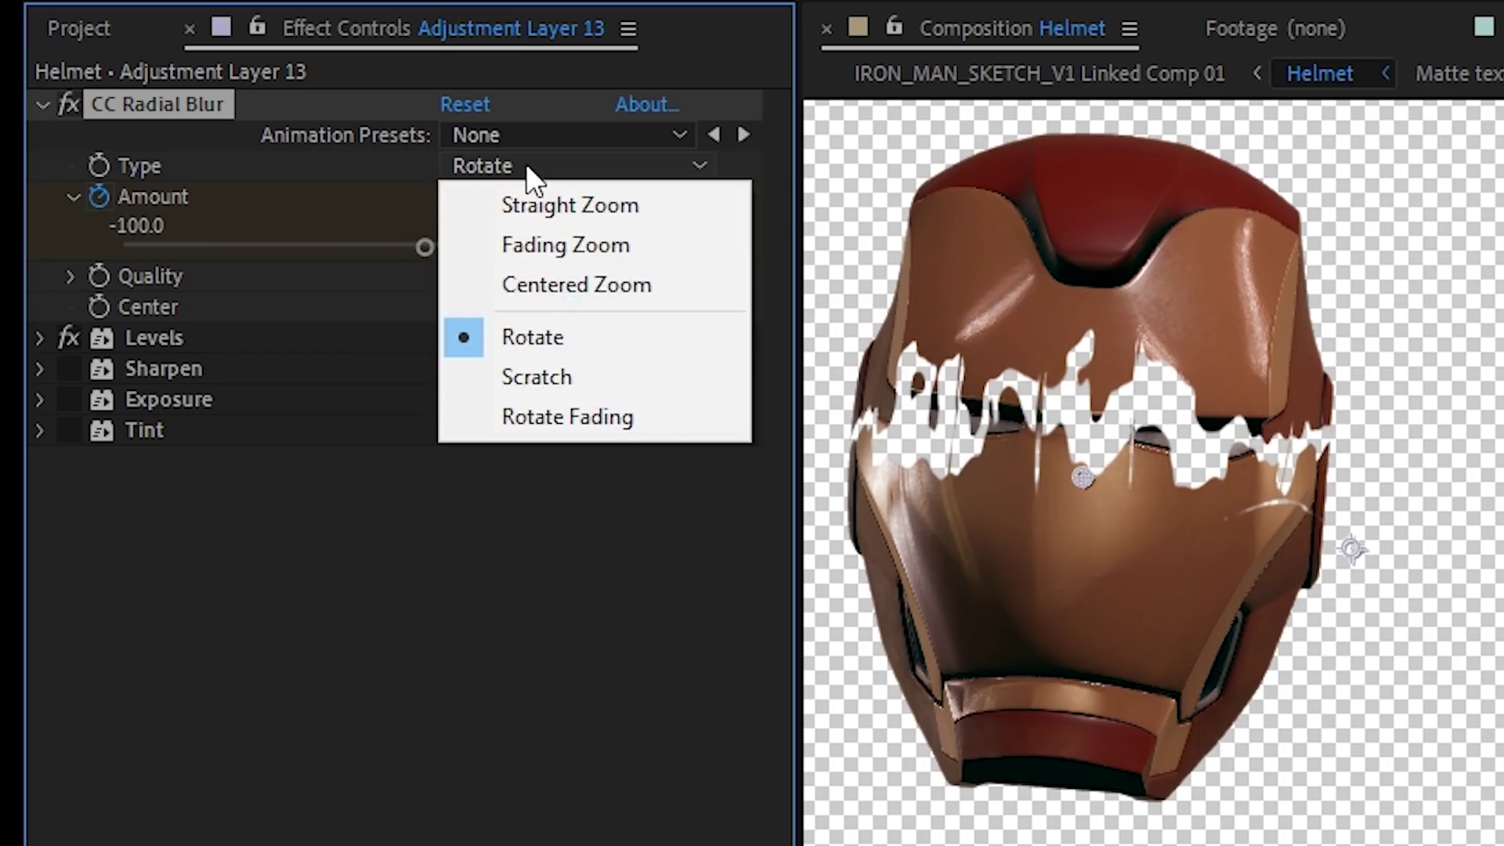
# Step: Set CC Radial Blur to Fading Zoom with an amount of about -10
pyautogui.click(544, 247)
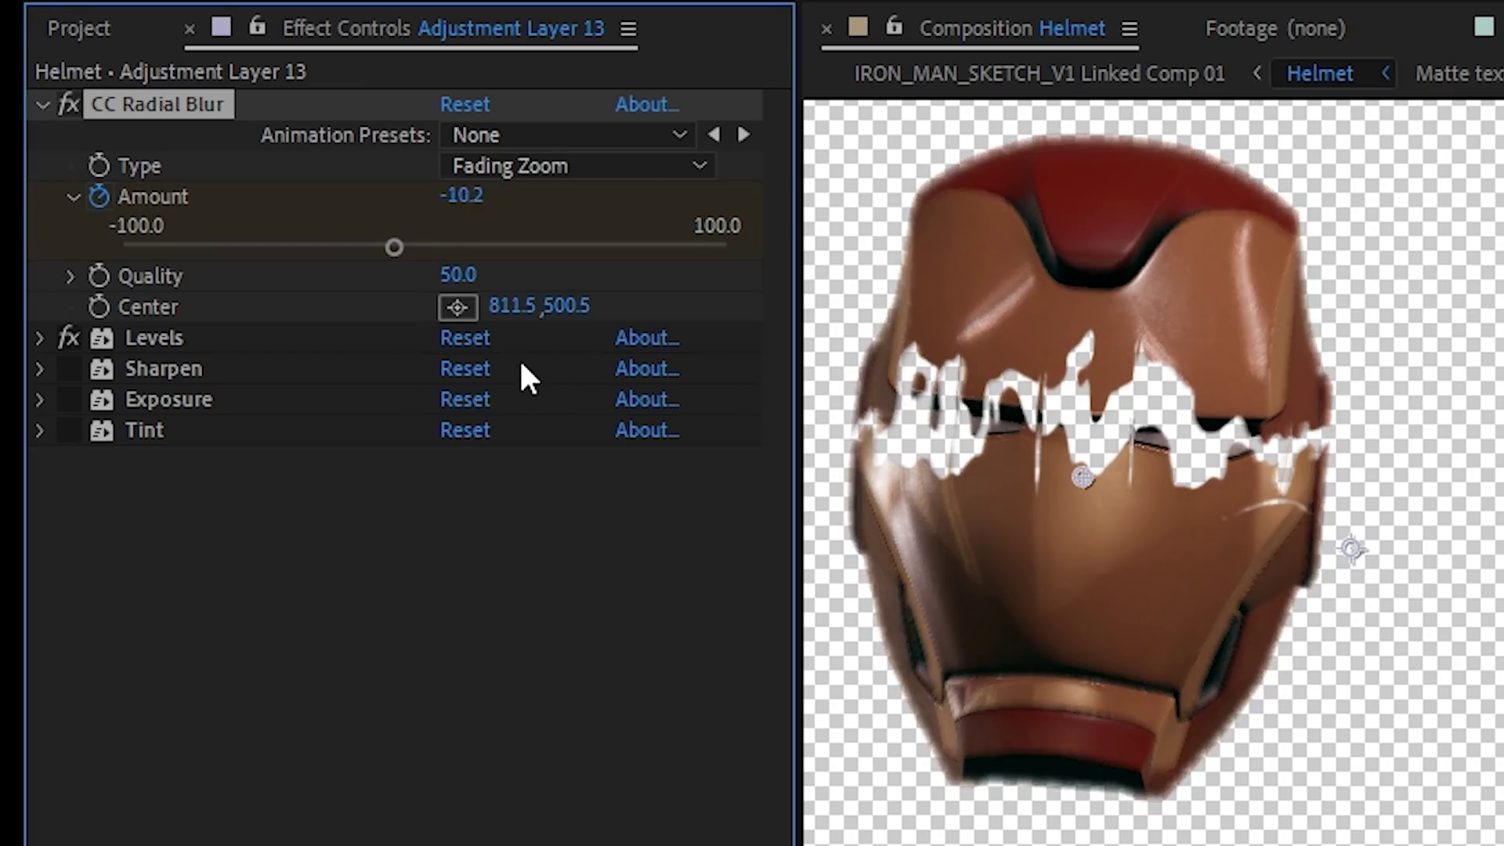
pyautogui.click(42, 104)
pyautogui.click(39, 135)
# Step: Switch Levels to the Alpha channel and turn the Exposure effect back on
pyautogui.click(144, 140)
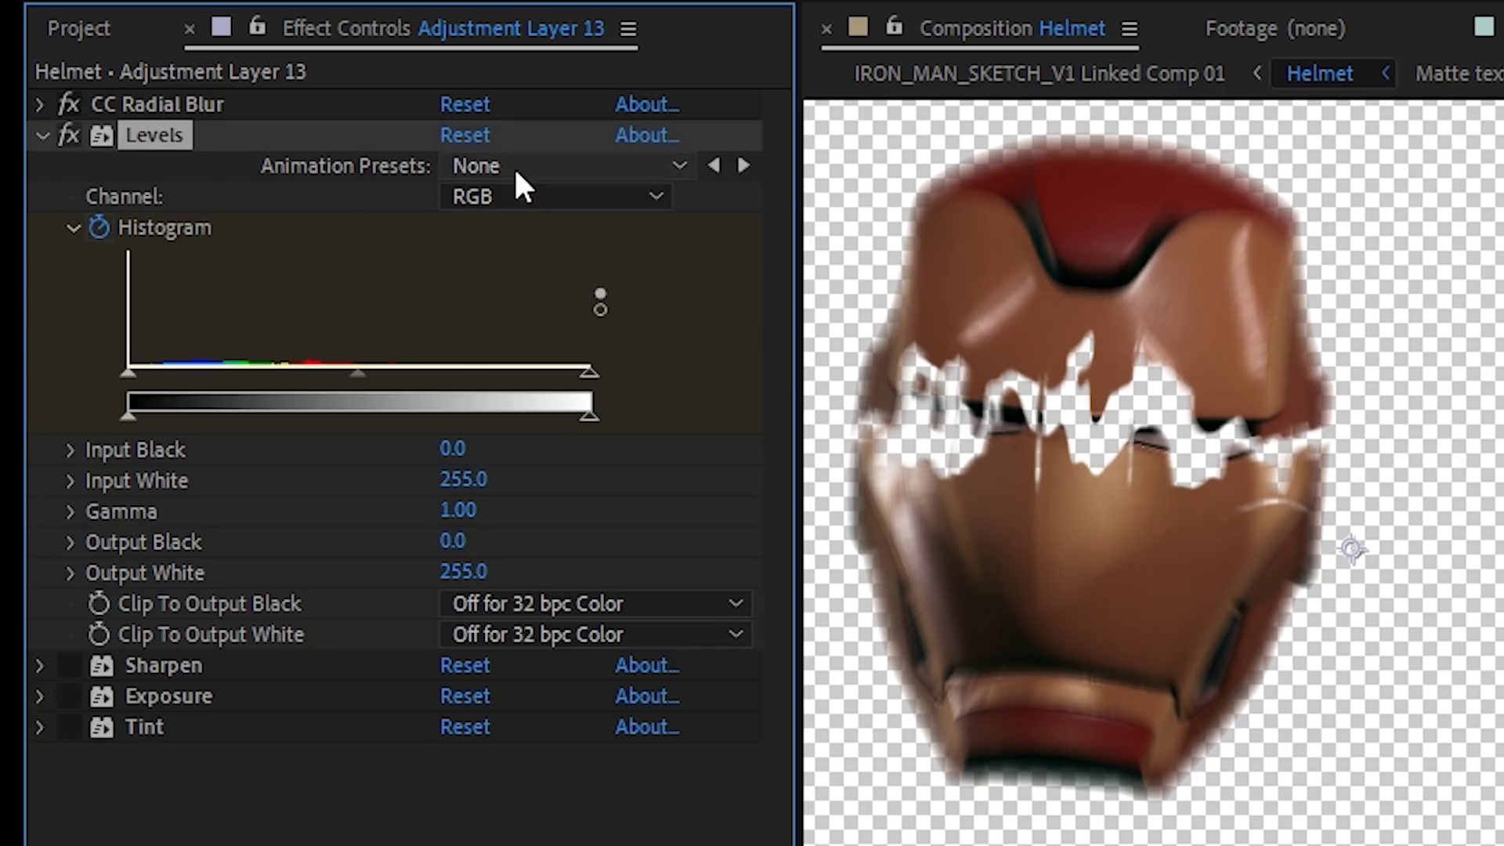
pyautogui.click(517, 200)
pyautogui.click(548, 388)
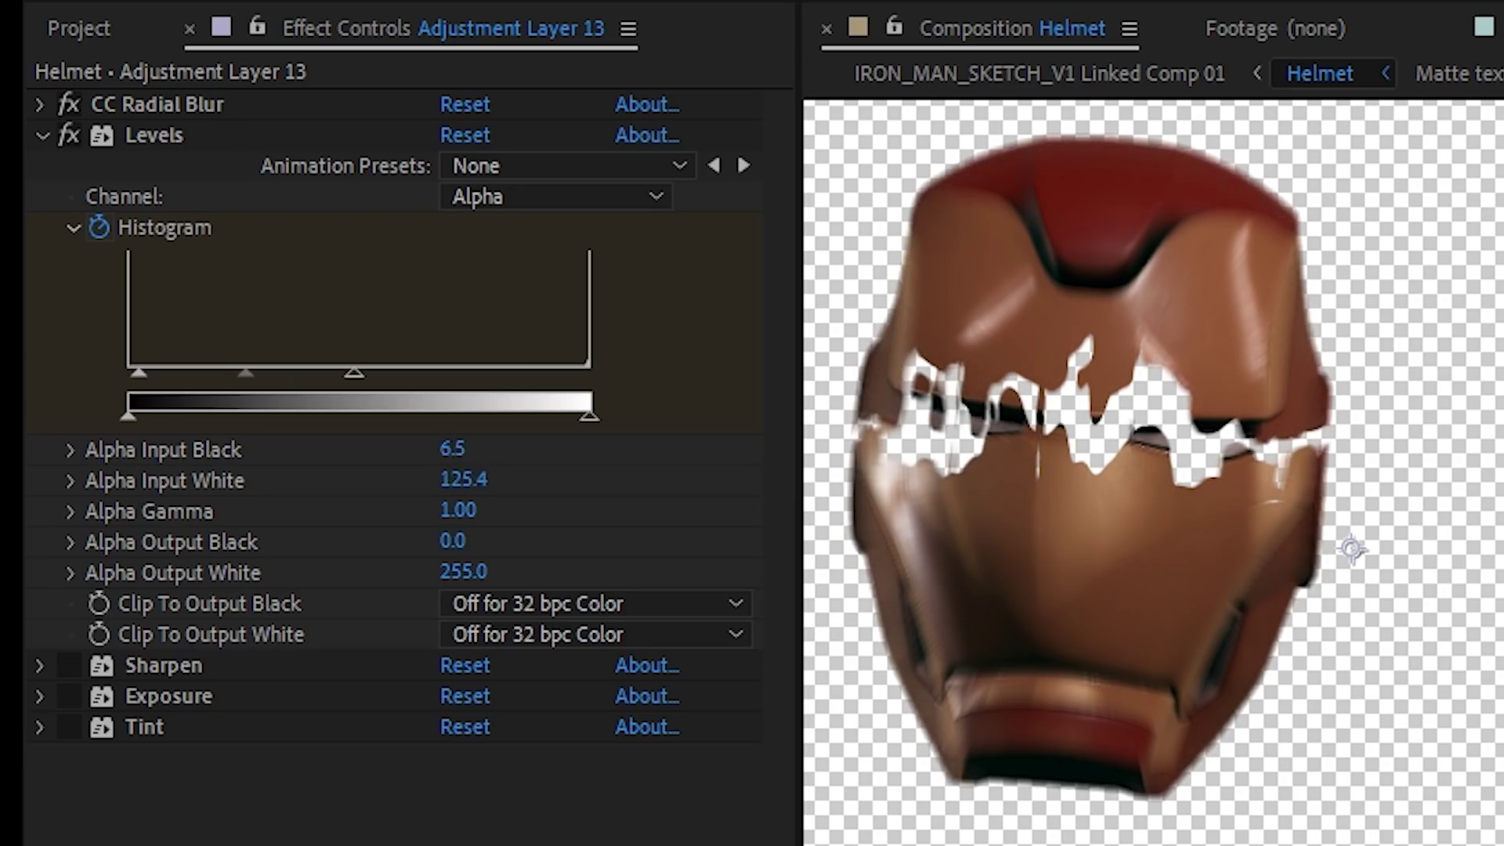
pyautogui.click(40, 135)
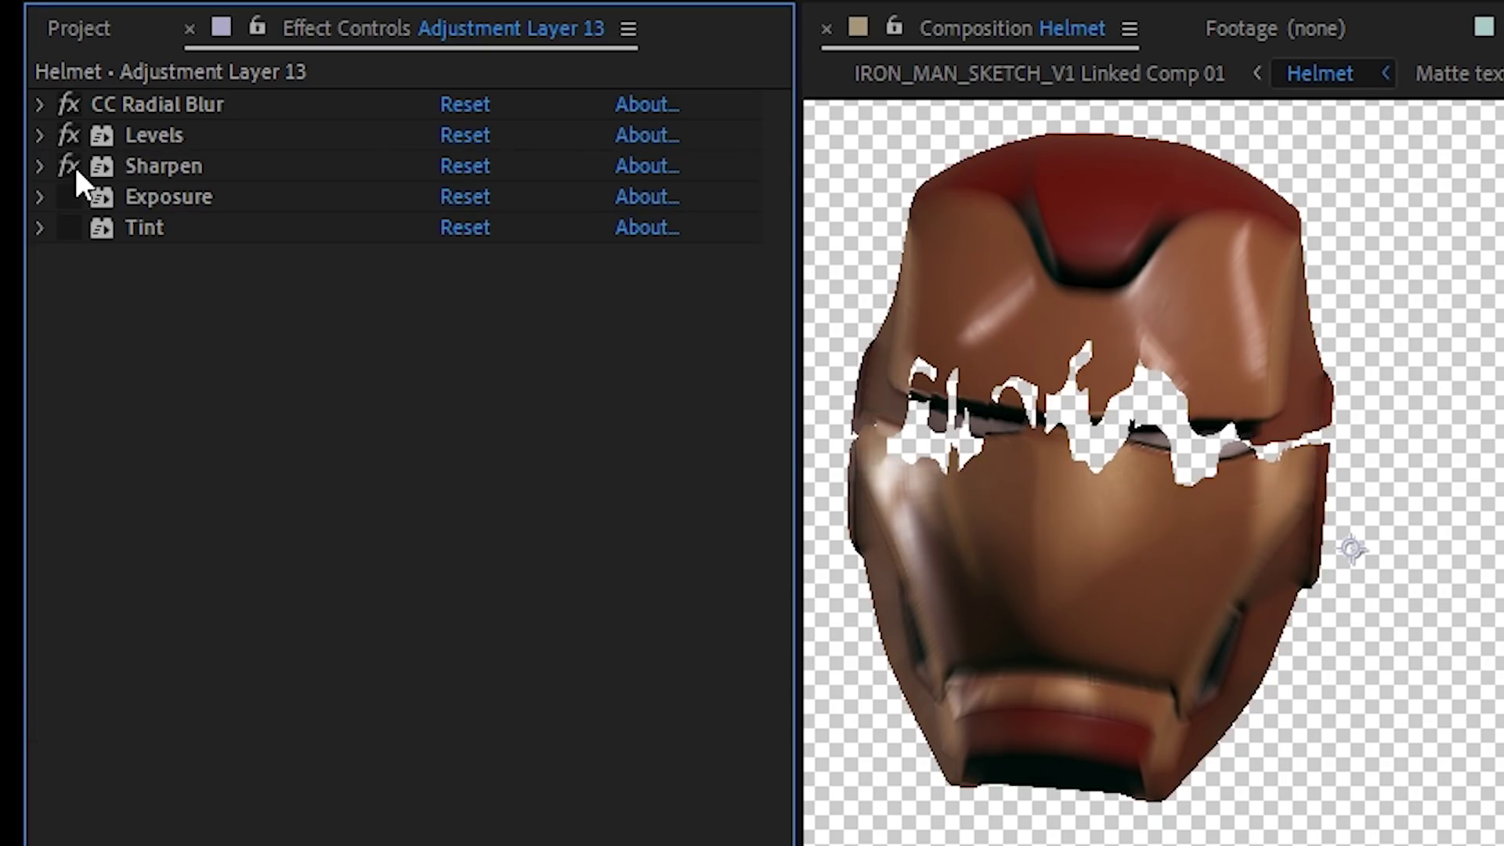
pyautogui.click(68, 197)
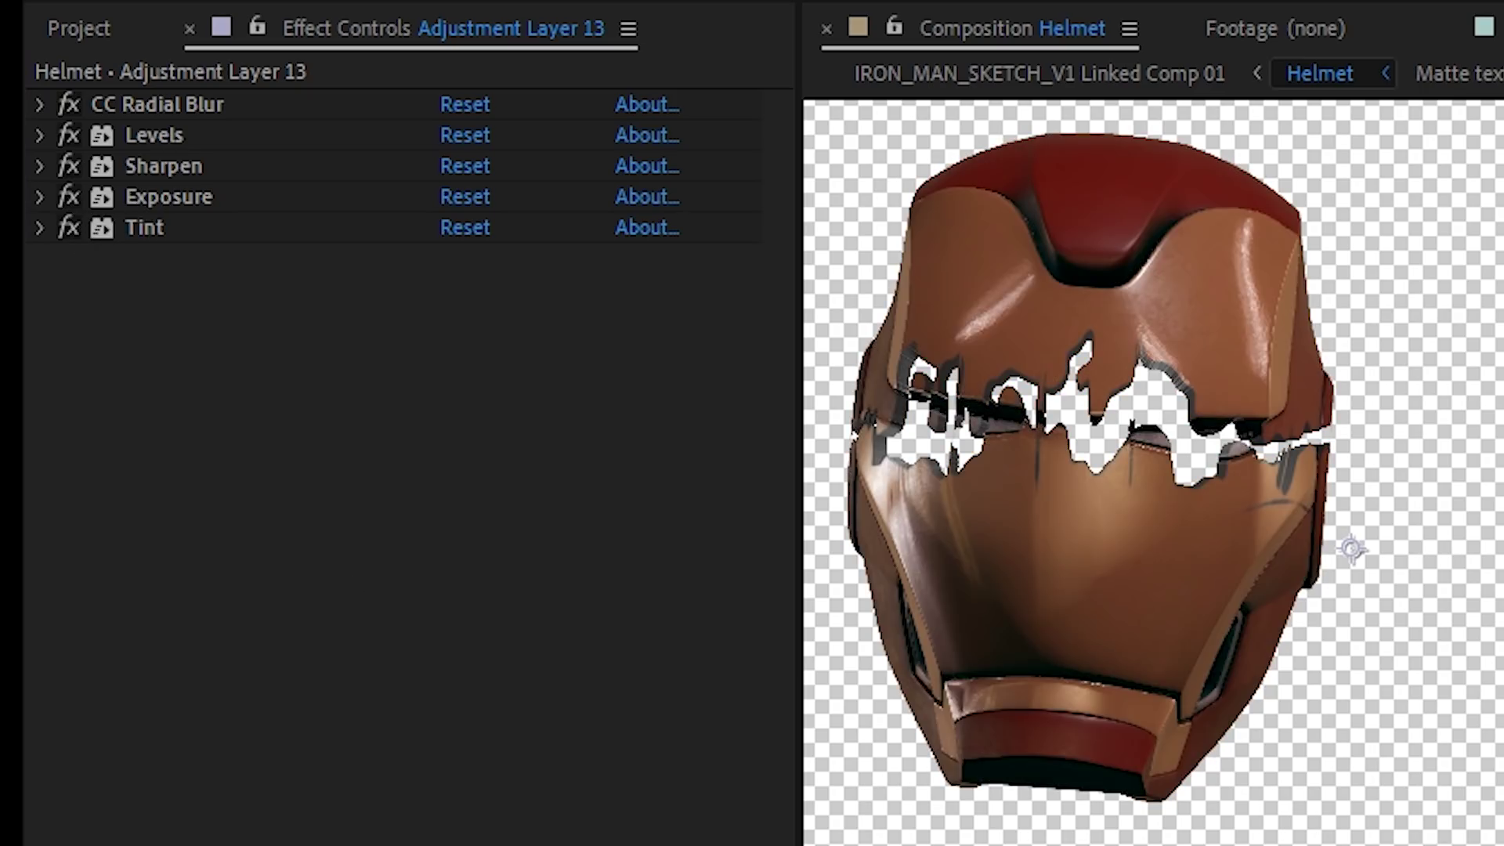
# Step: Raise the Jolt 3 amplitude to about 3.7 and apply the jolt to the footage layer
pyautogui.scroll(3, 1130, 604)
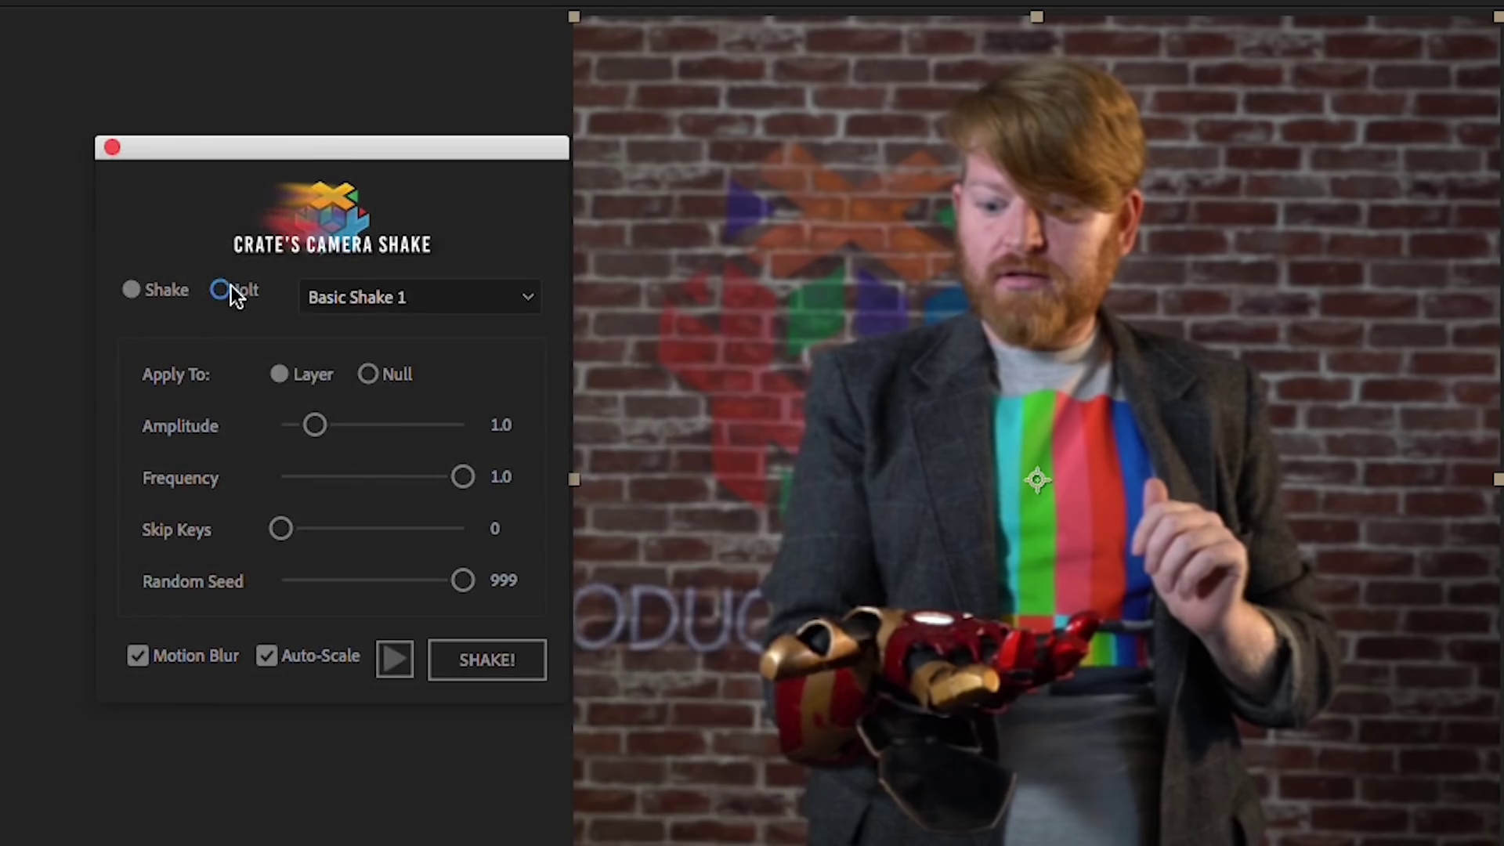
pyautogui.moveTo(411, 428); pyautogui.dragTo(429, 426)
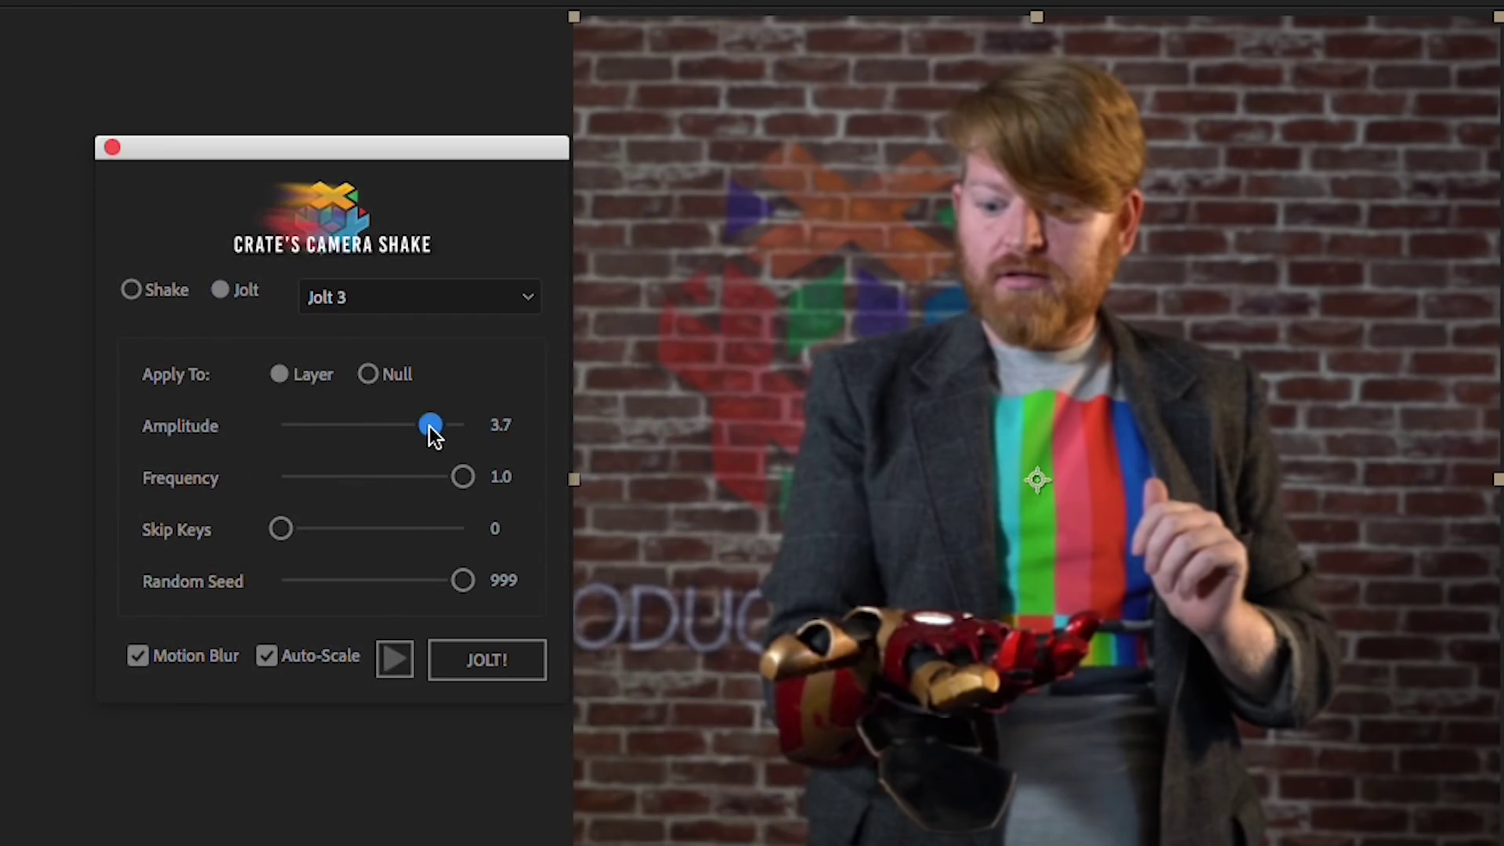
pyautogui.click(486, 660)
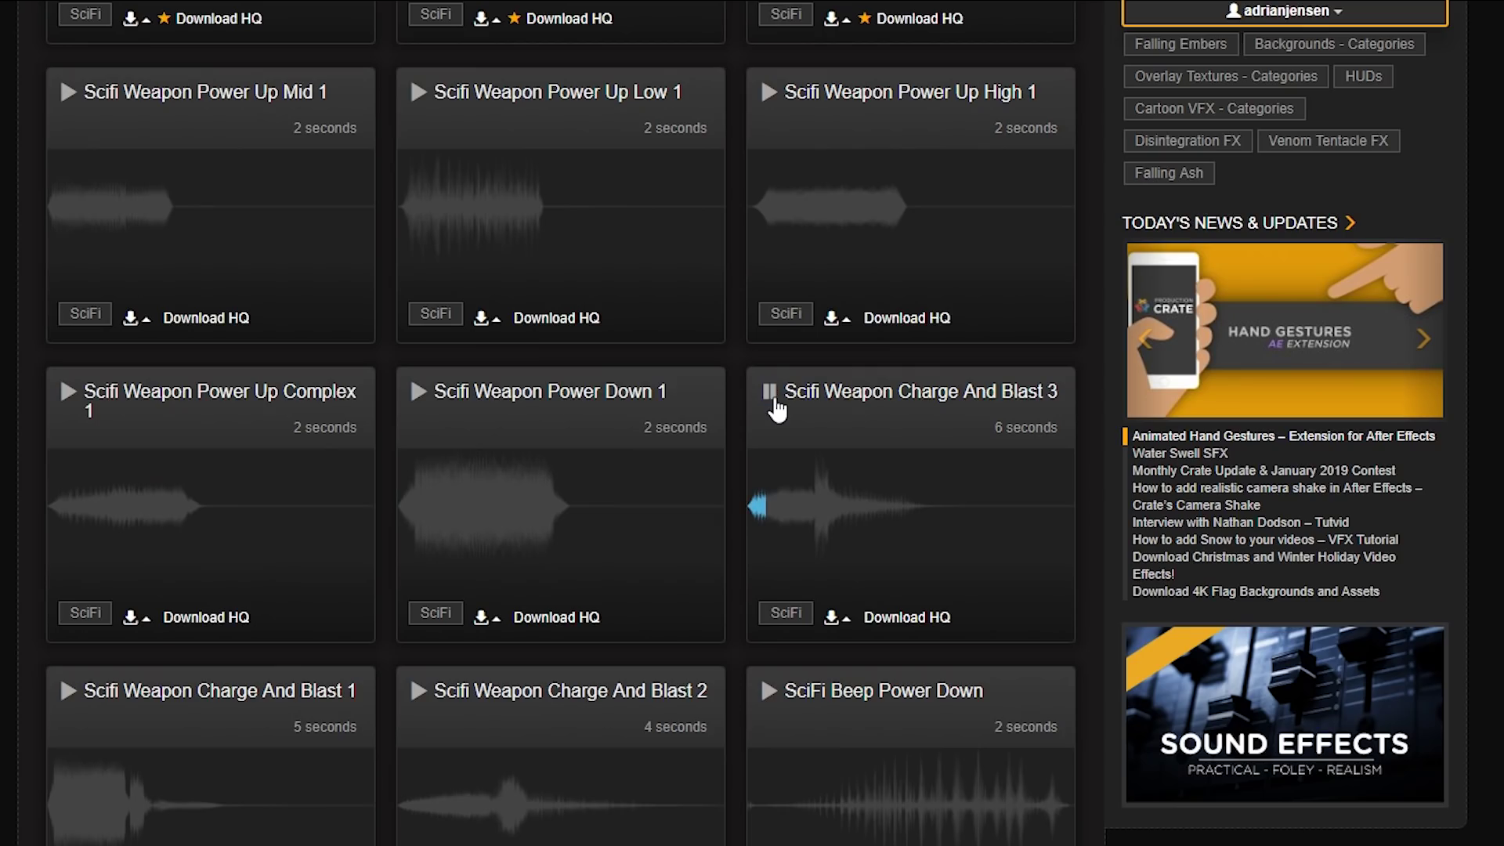
# Step: Scroll the ProductionCrate SciFi sounds and play the Scifi Weapon Charge And Blast 1 preview
pyautogui.scroll(-4, 819, 537)
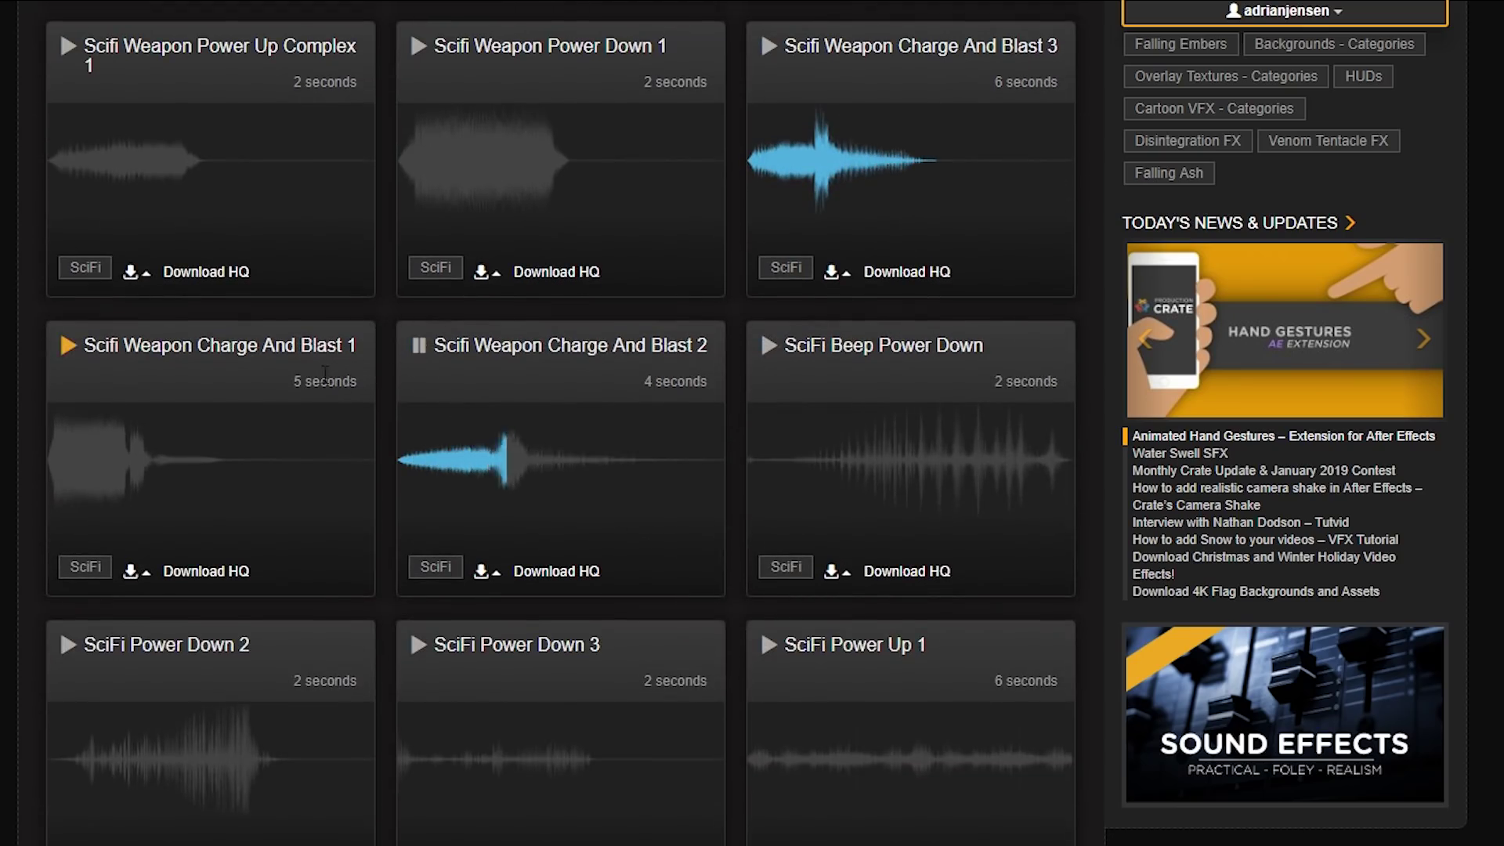
pyautogui.click(66, 347)
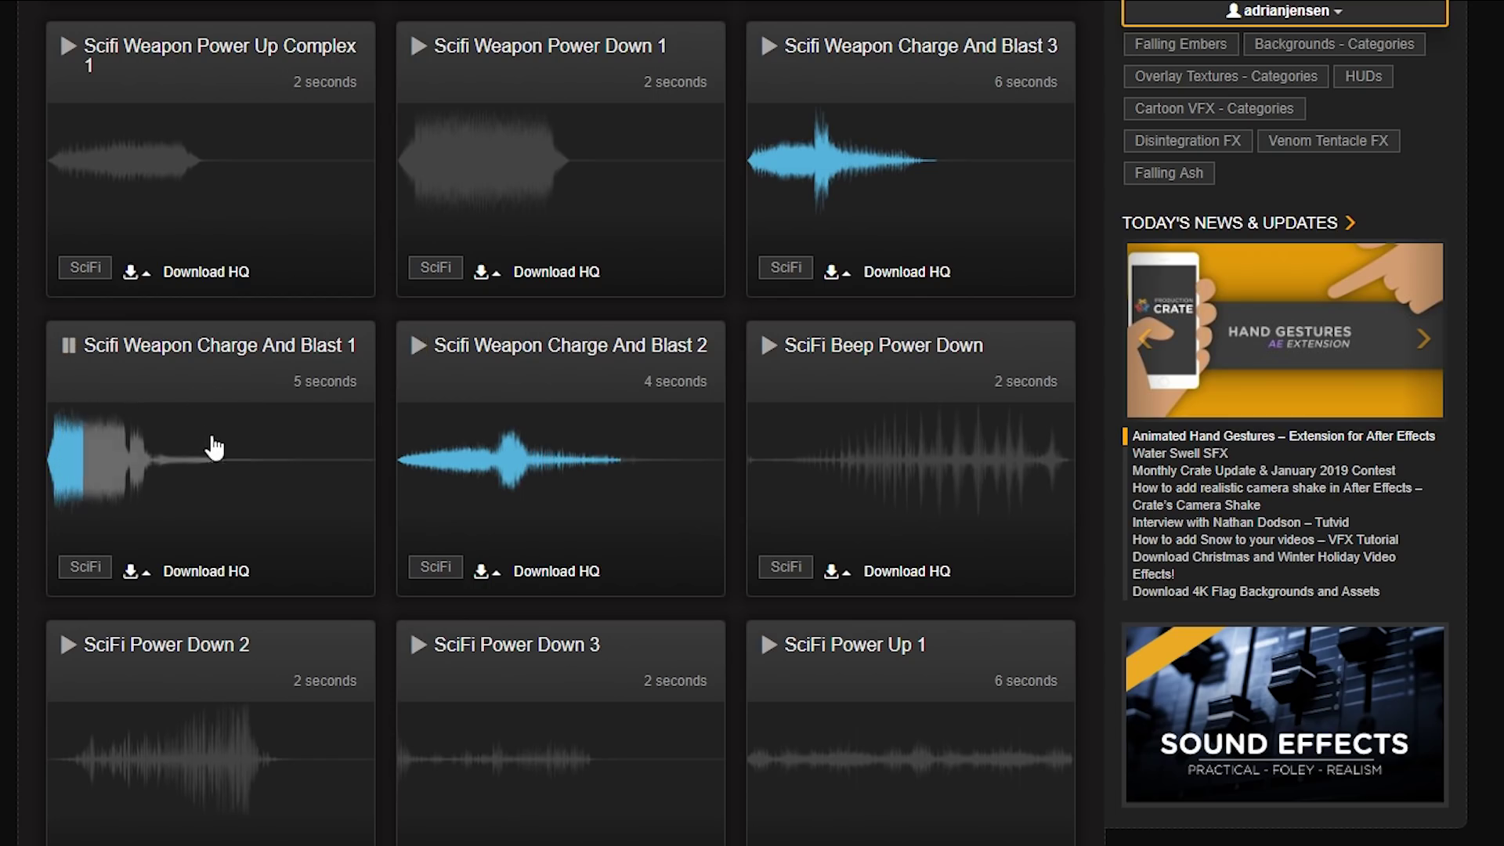